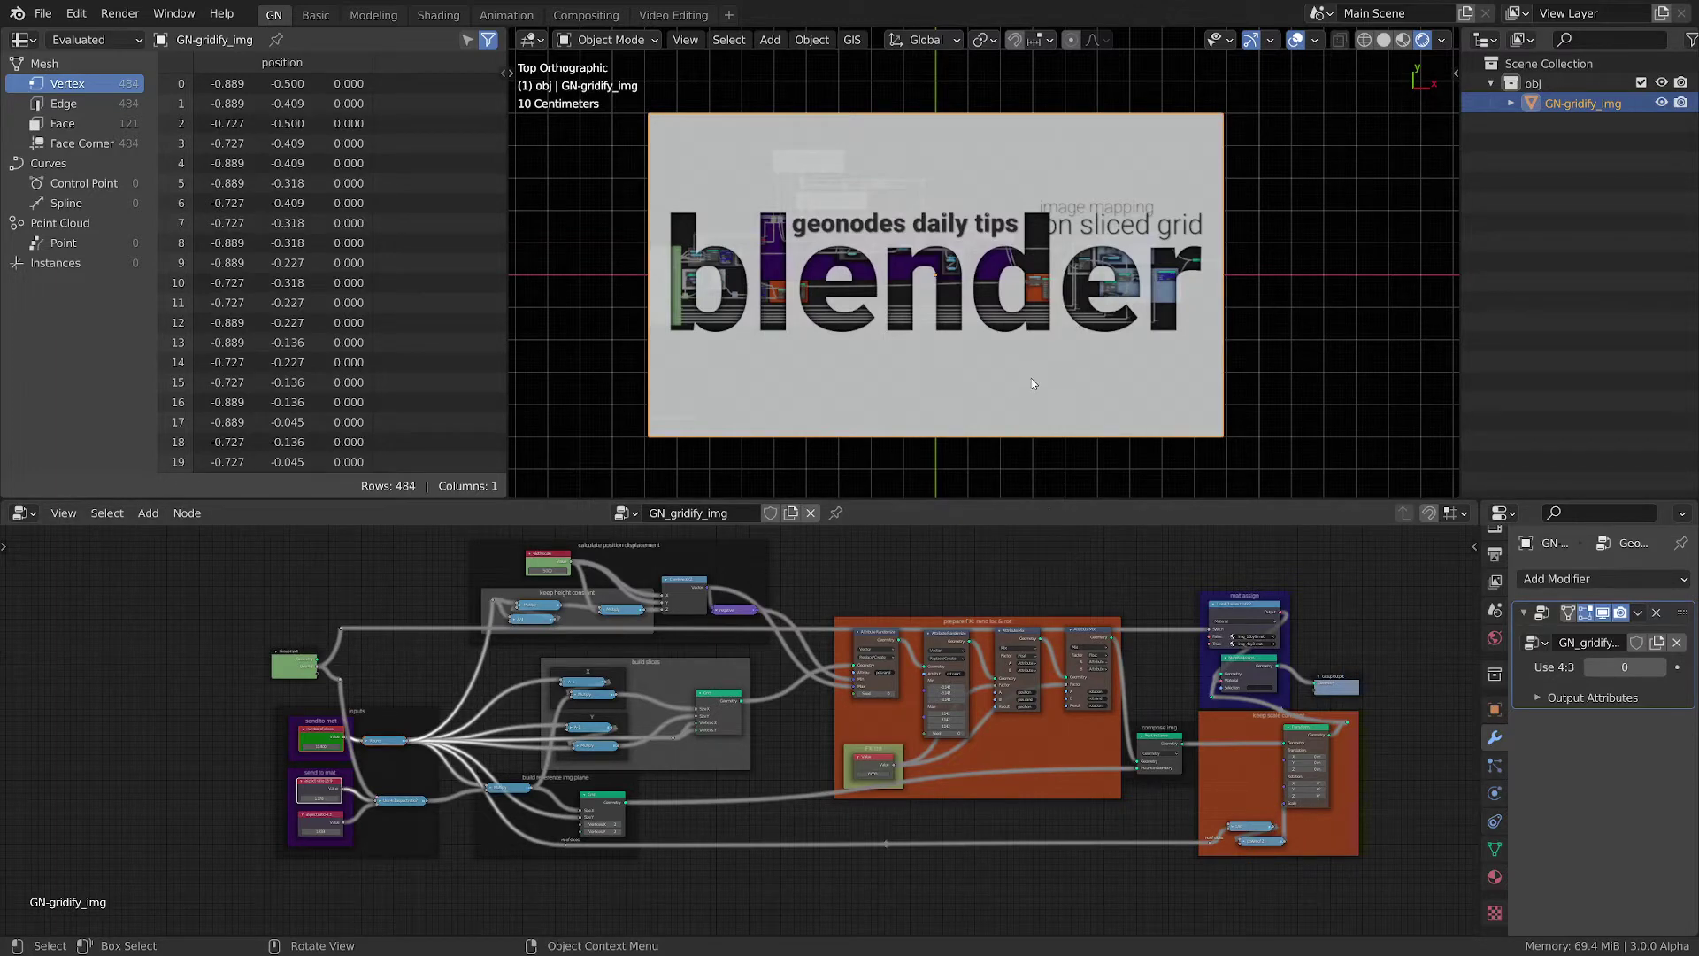
Swap the slices between the 4:3 lake photo and the 16:9 Blender title image
{"action": "left_click", "coordinate": [1660, 668]}
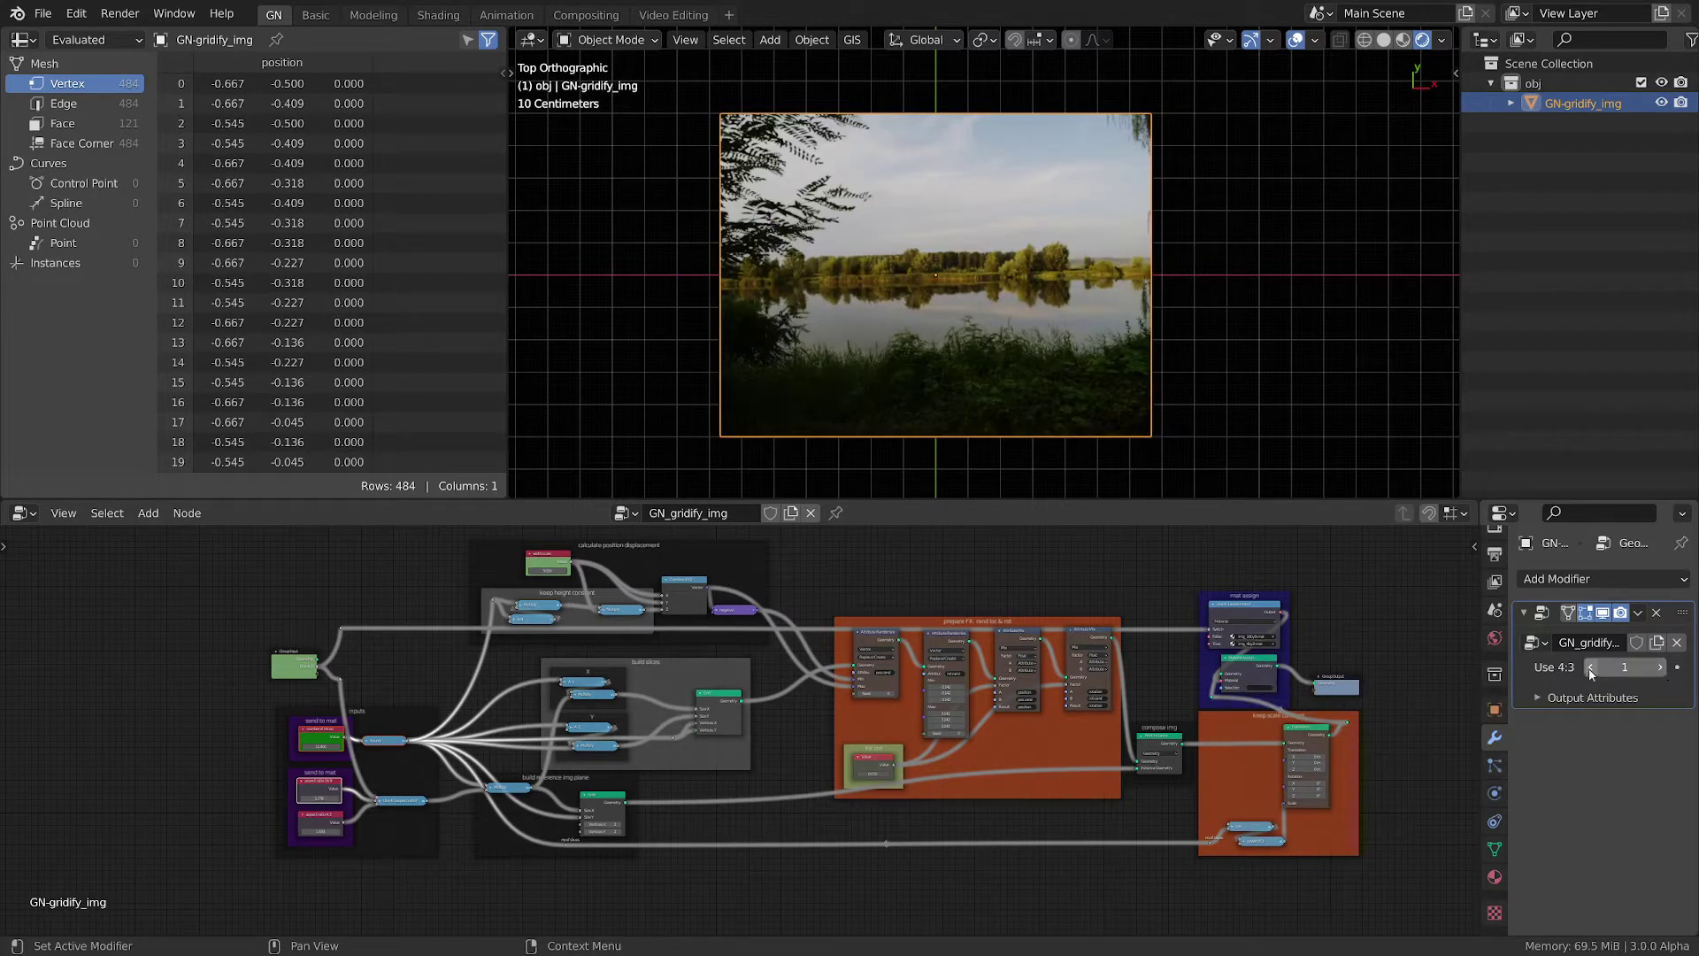
{"action": "left_click", "coordinate": [1590, 668]}
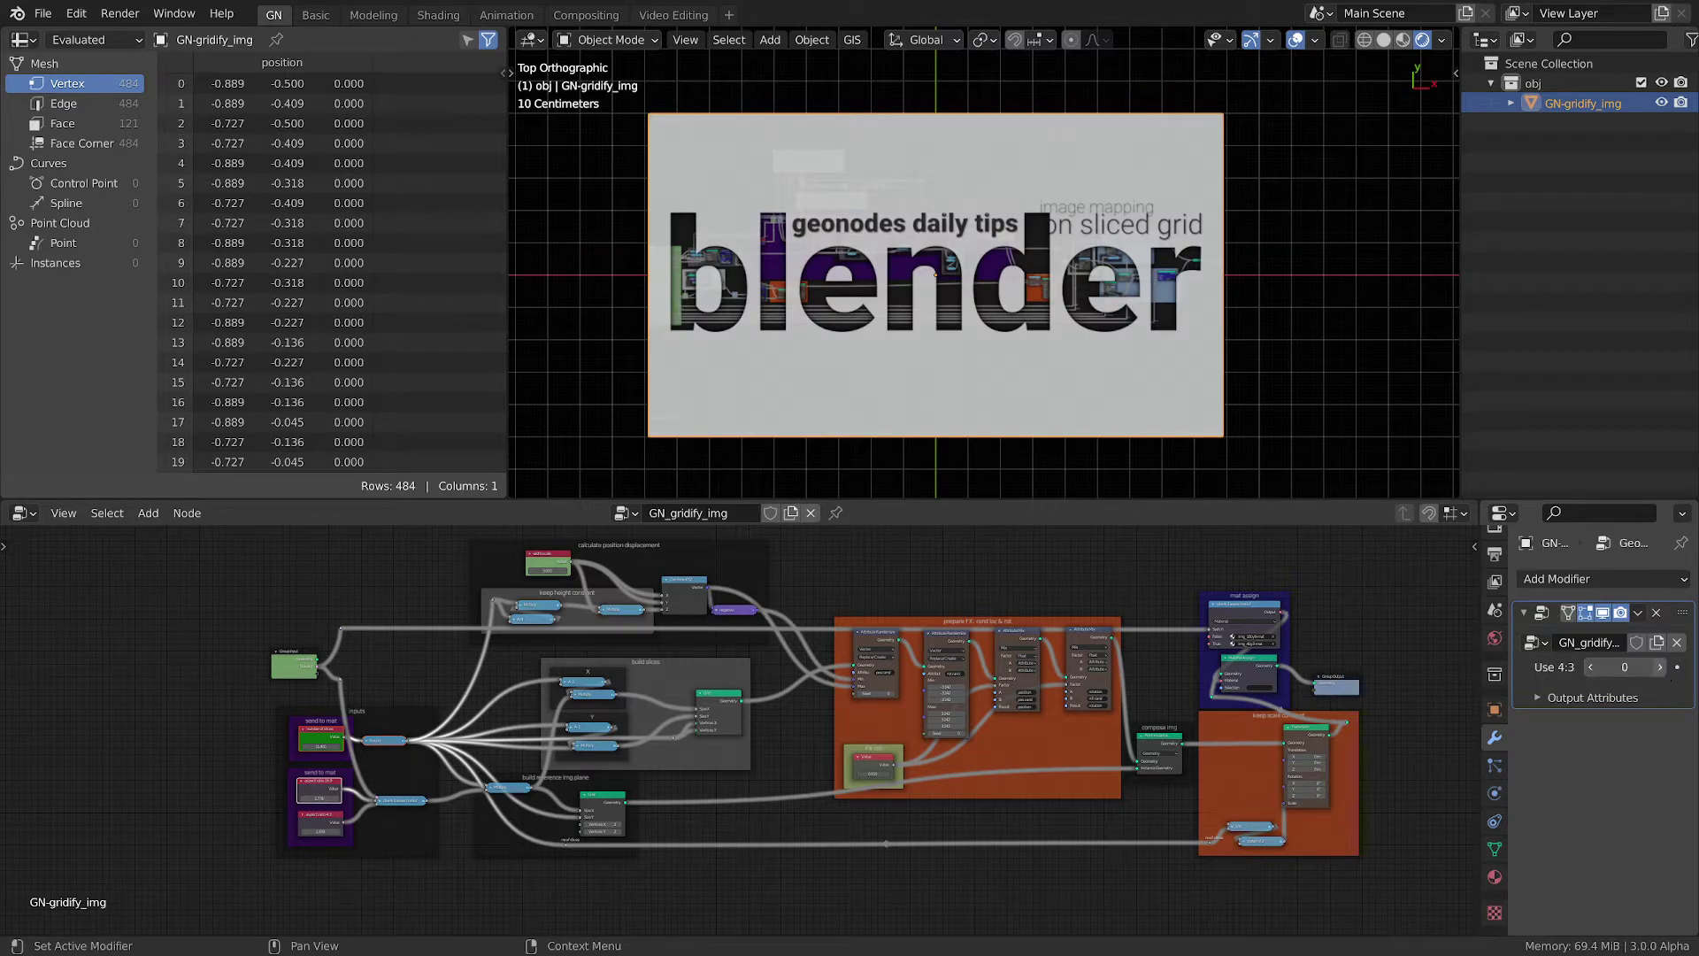
{"action": "left_click", "coordinate": [1661, 668]}
{"action": "scroll", "coordinate": [1124, 343], "scroll_direction": "up", "scroll_amount": 4}
{"action": "scroll", "coordinate": [1113, 341], "scroll_direction": "down", "scroll_amount": 3}
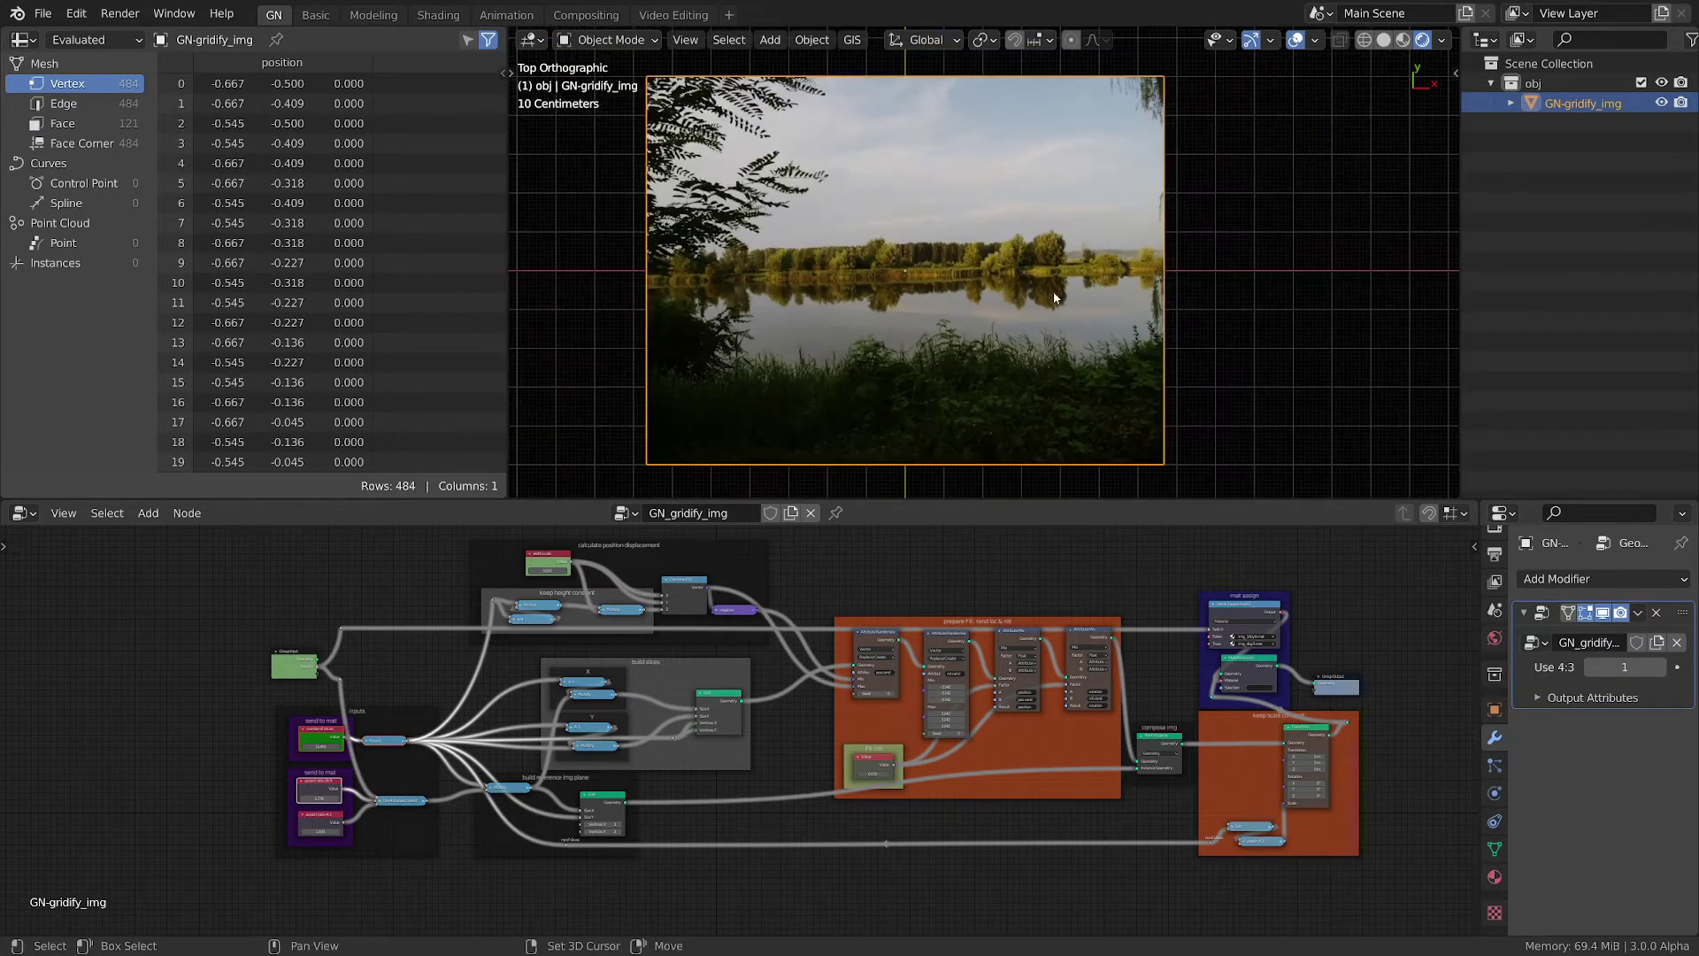
{"action": "middle_click_drag", "start_coordinate": [1053, 292], "coordinate": [1094, 300], "text": "shift"}
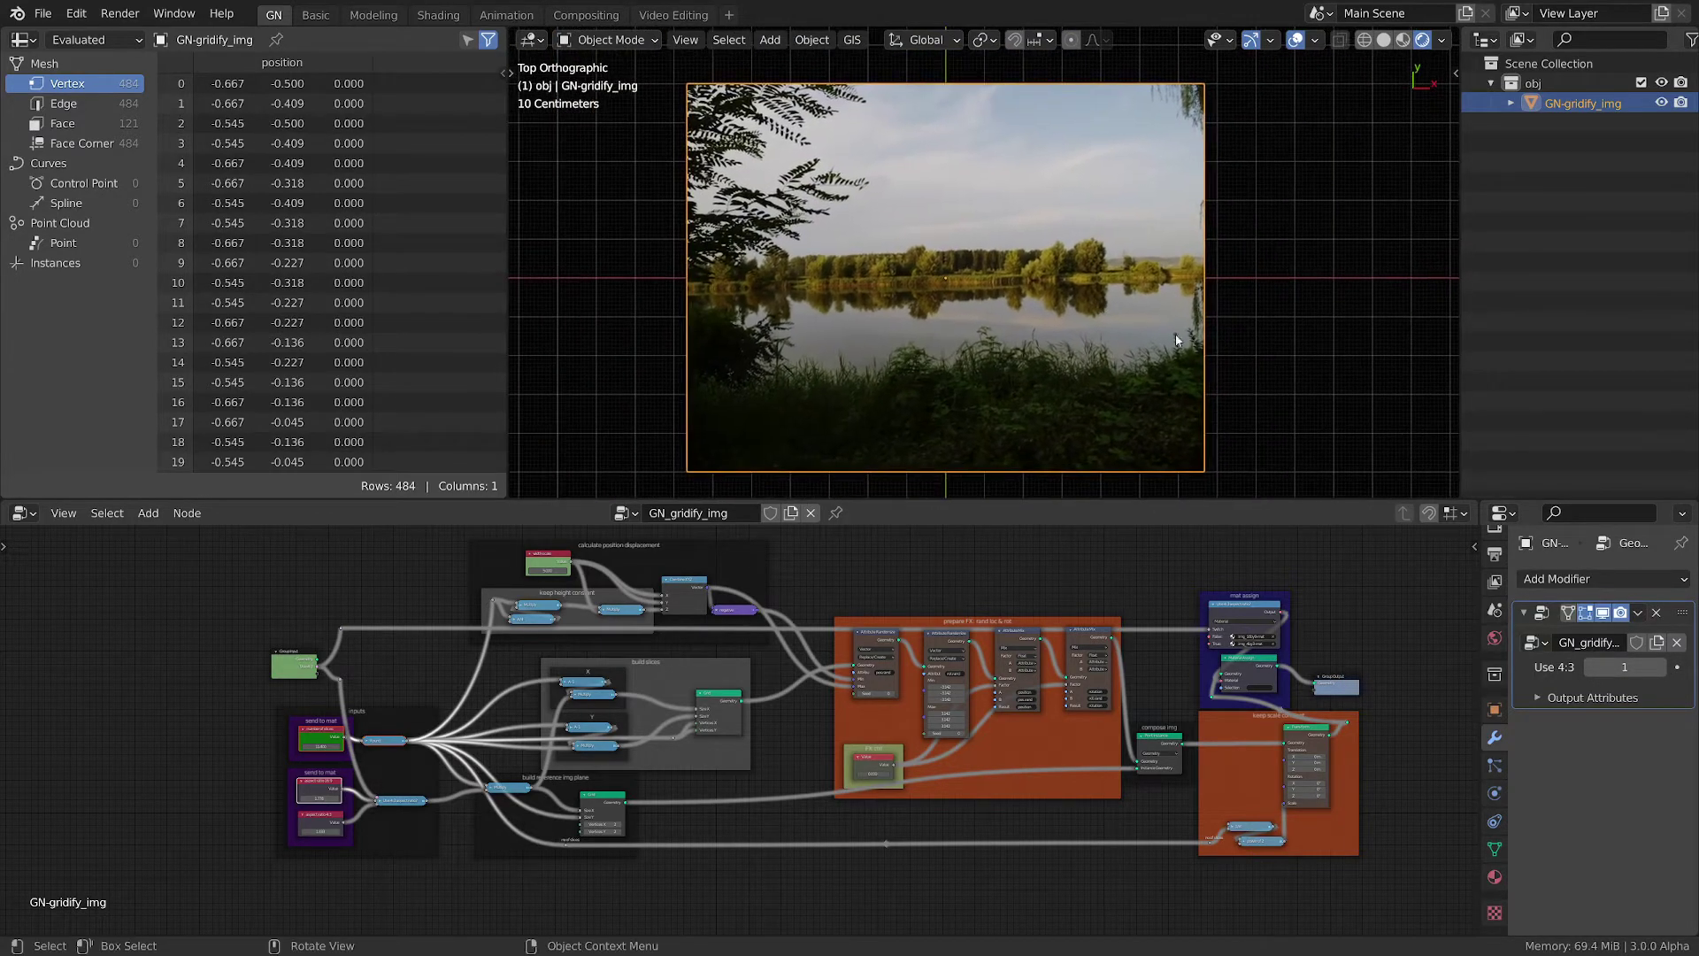
{"action": "left_click", "coordinate": [1590, 668]}
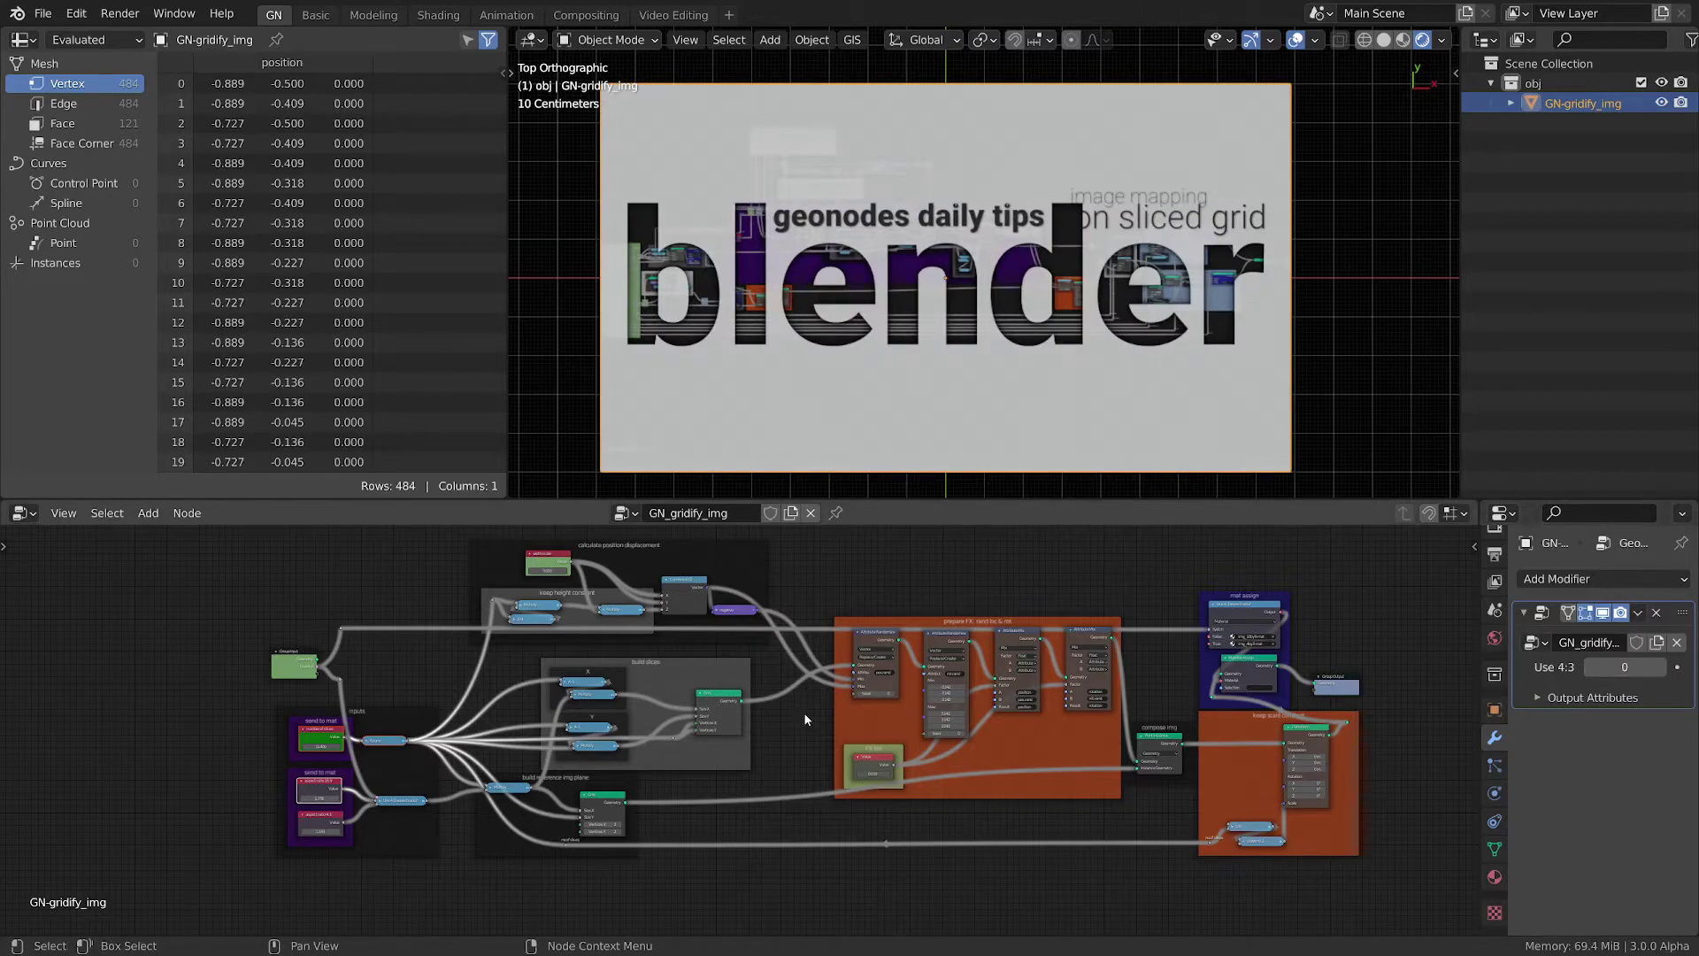
Try FX ctrl at 0.900, -0.600 and -0.860, then reset it to 0 on the 16:9 image
{"action": "scroll", "coordinate": [960, 779], "scroll_direction": "up", "scroll_amount": 10}
{"action": "left_click_drag", "start_coordinate": [821, 770], "coordinate": [771, 770]}
{"action": "scroll", "coordinate": [1025, 228], "scroll_direction": "down", "scroll_amount": 6}
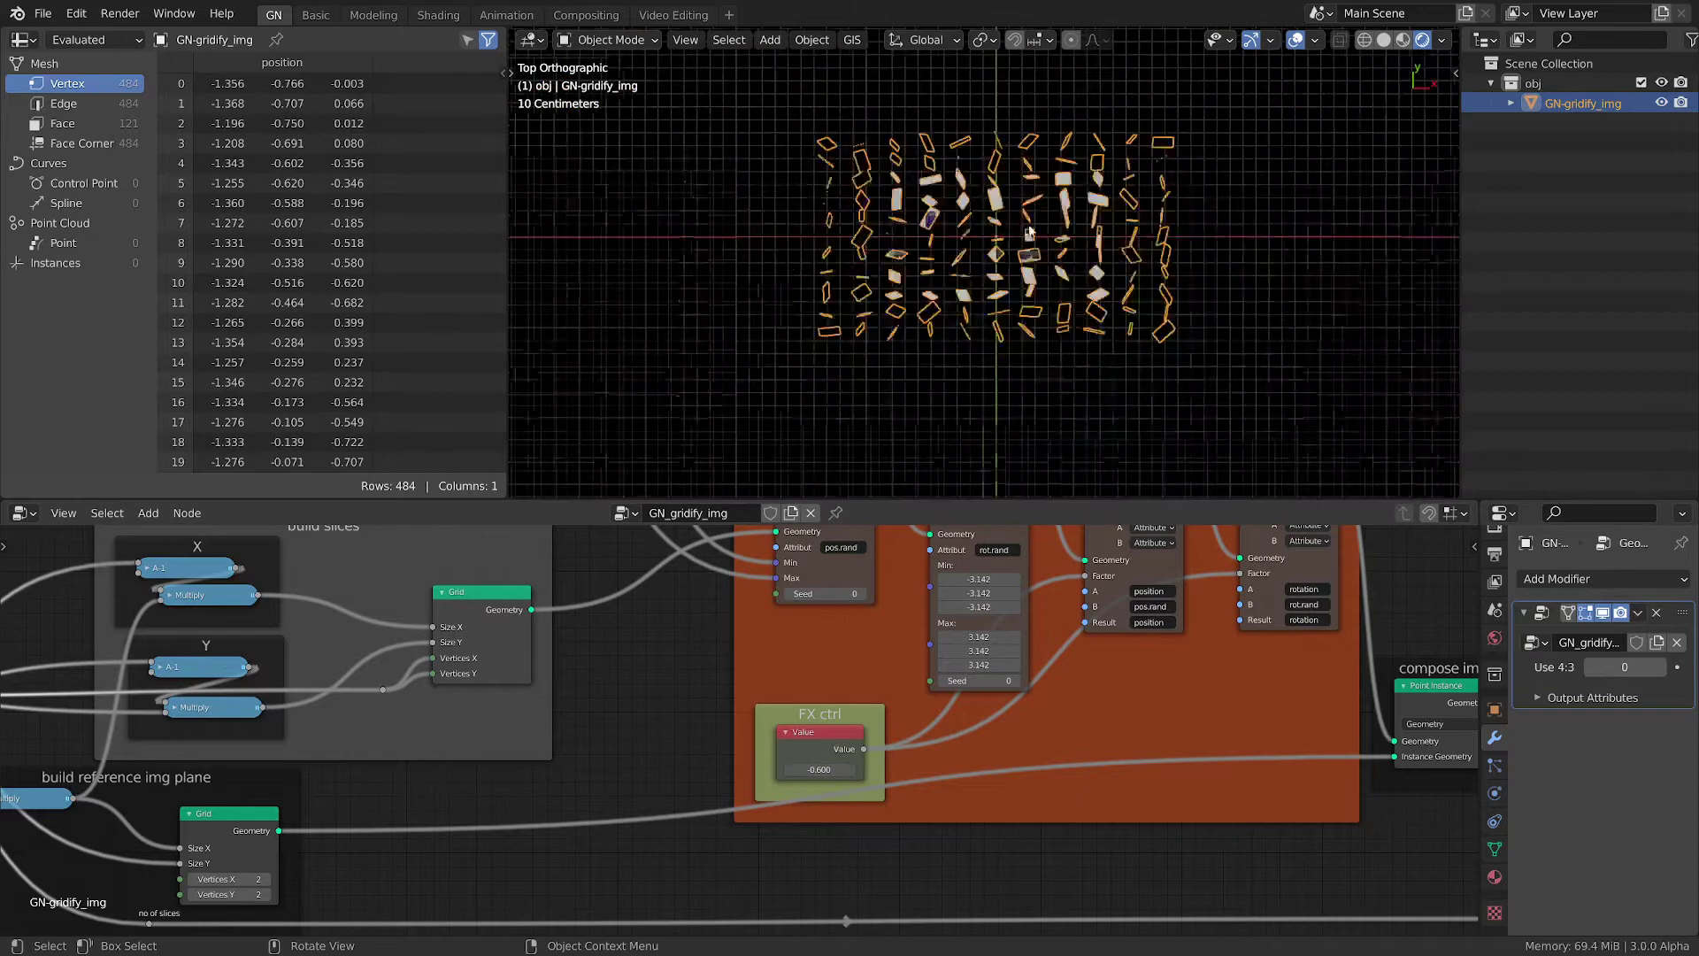
{"action": "middle_click_drag", "start_coordinate": [1029, 246], "coordinate": [1150, 190]}
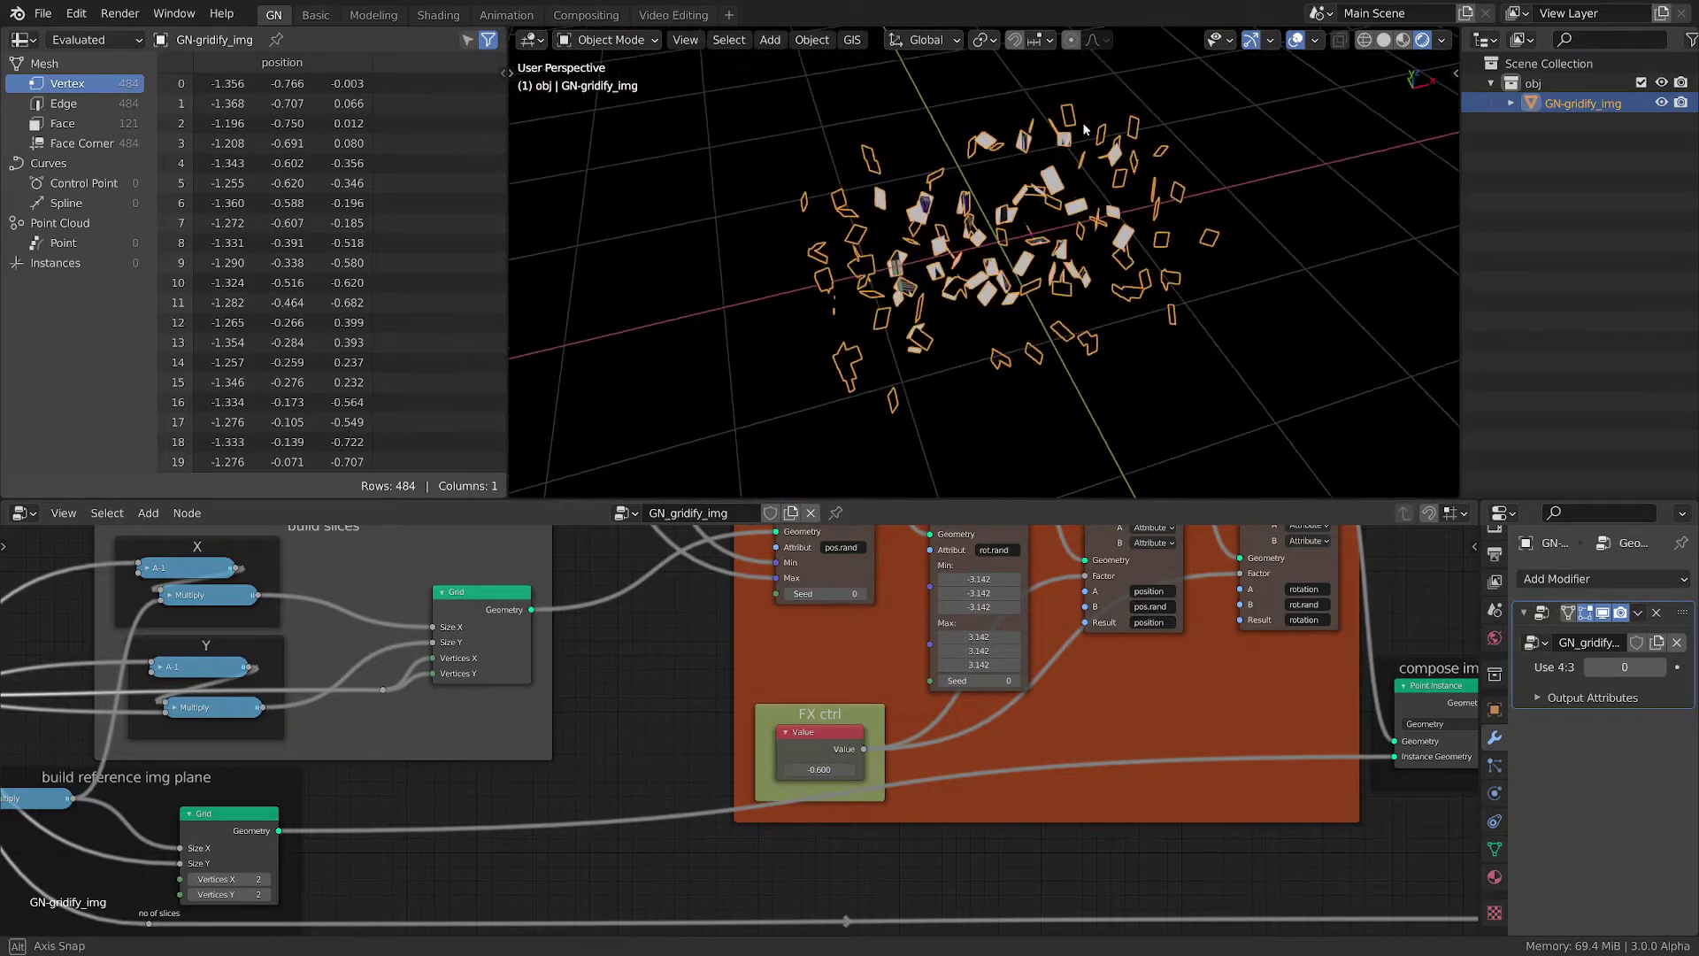
{"action": "left_click", "coordinate": [1662, 665]}
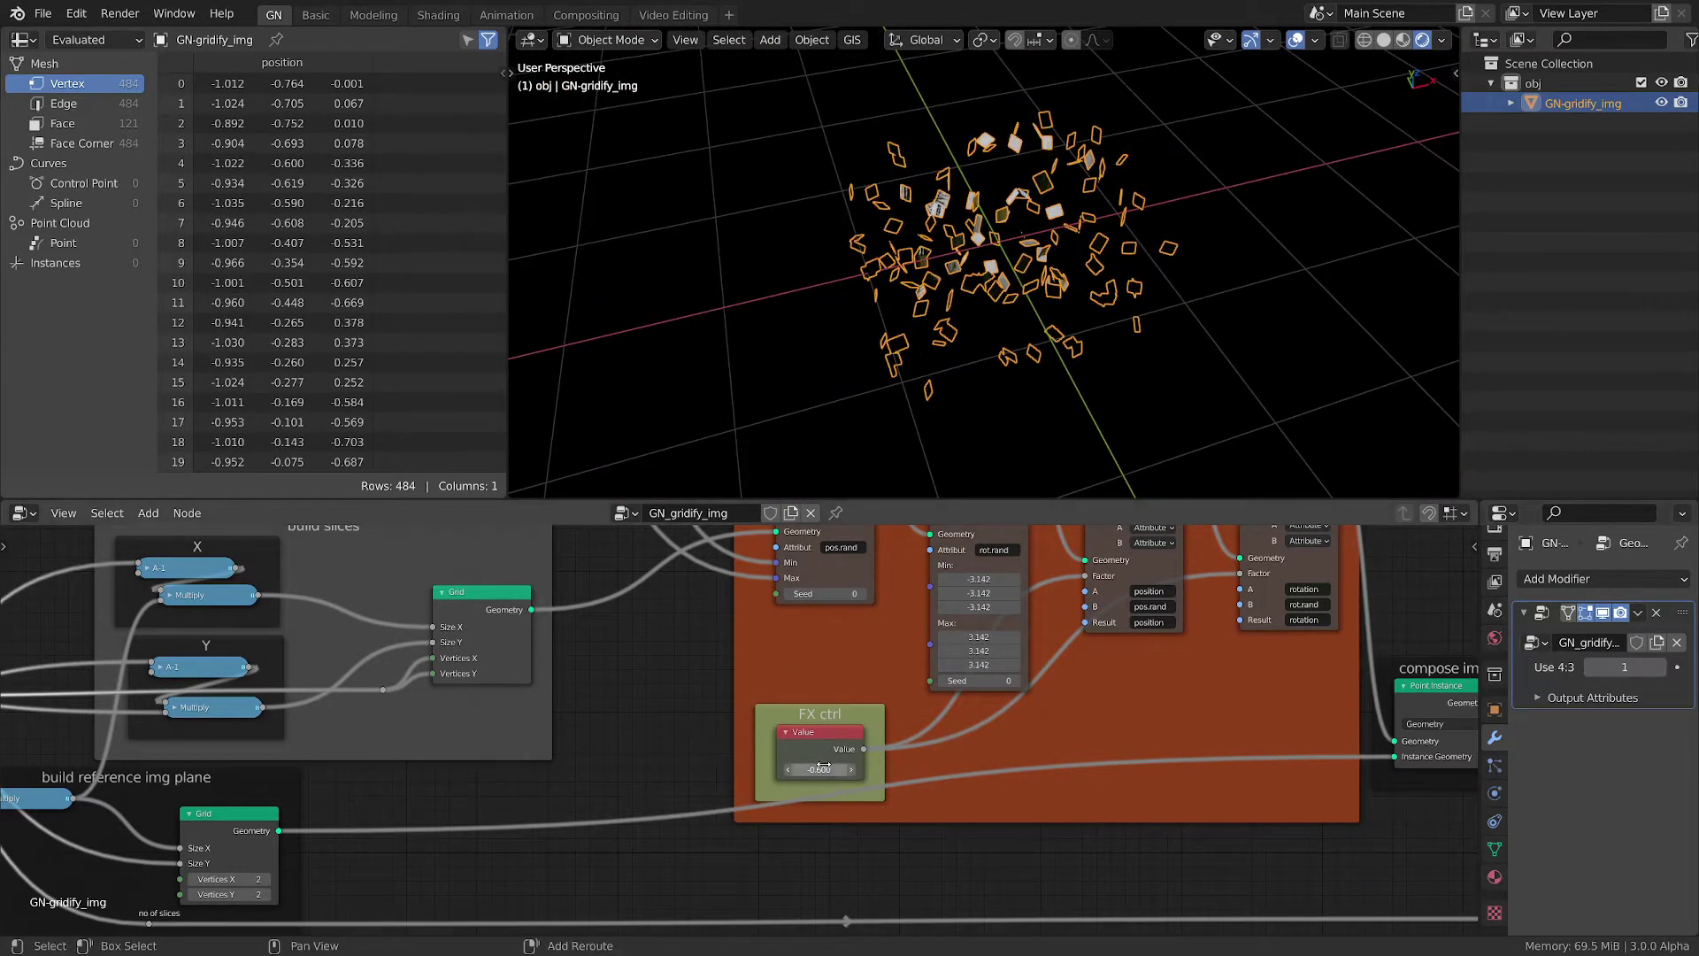
{"action": "left_click_drag", "start_coordinate": [819, 769], "coordinate": [792, 769]}
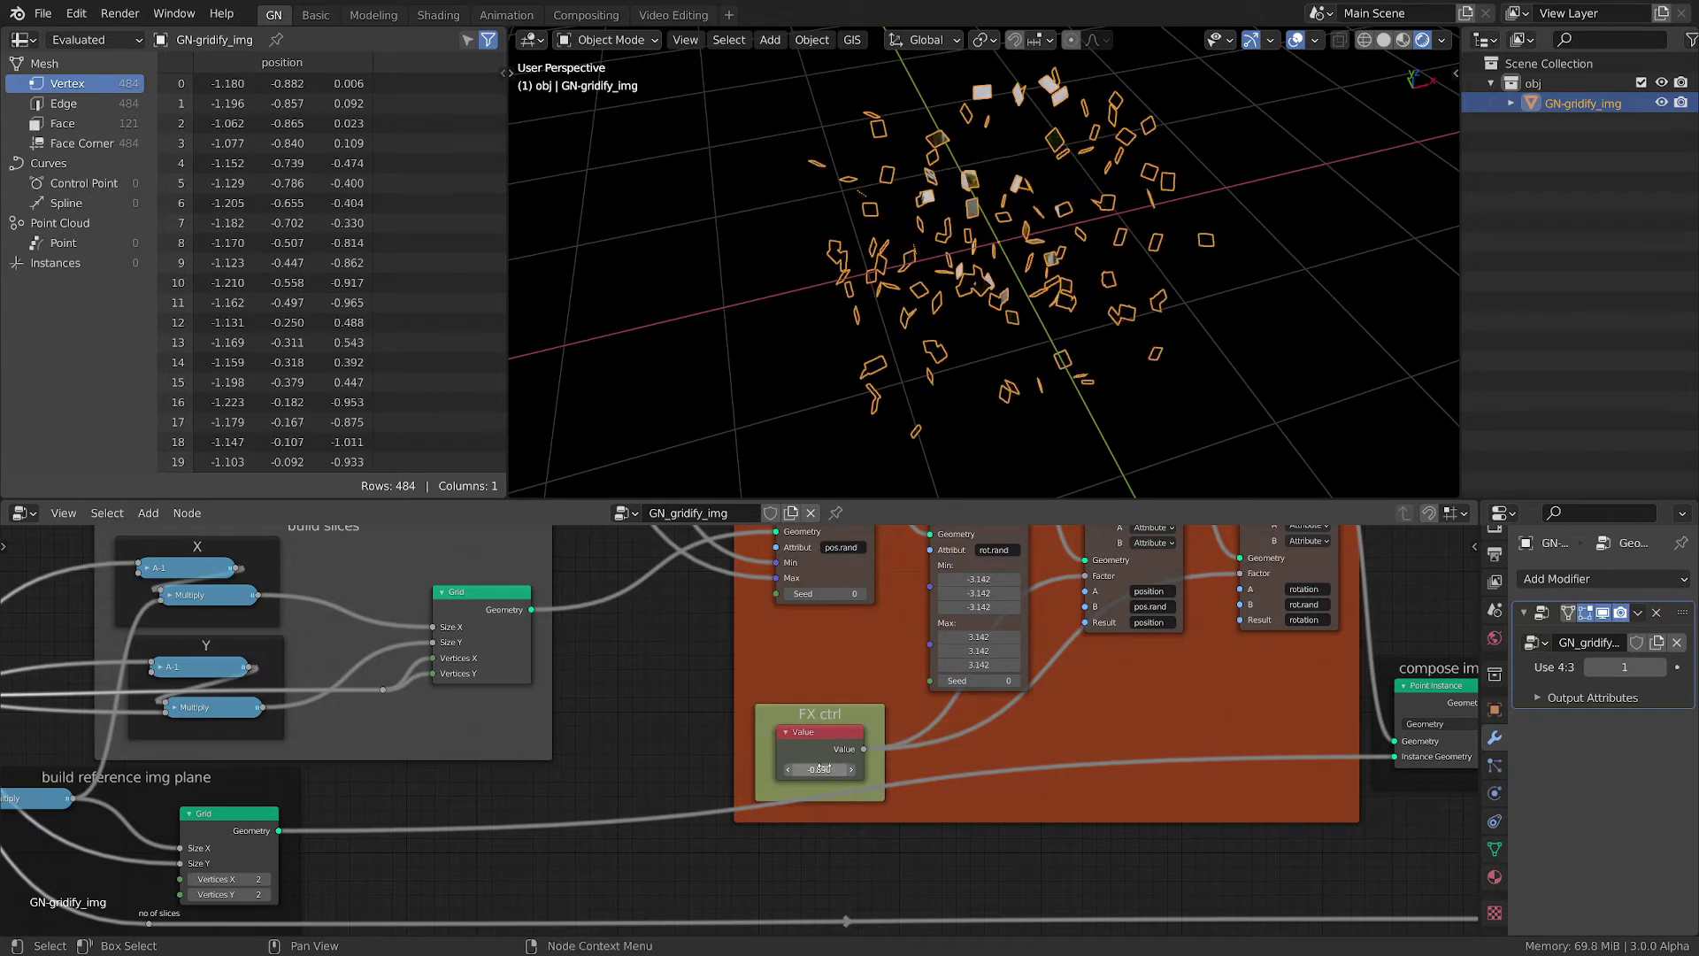
{"action": "double_click", "coordinate": [826, 769]}
{"action": "type", "text": "0"}
{"action": "key", "text": "Return"}
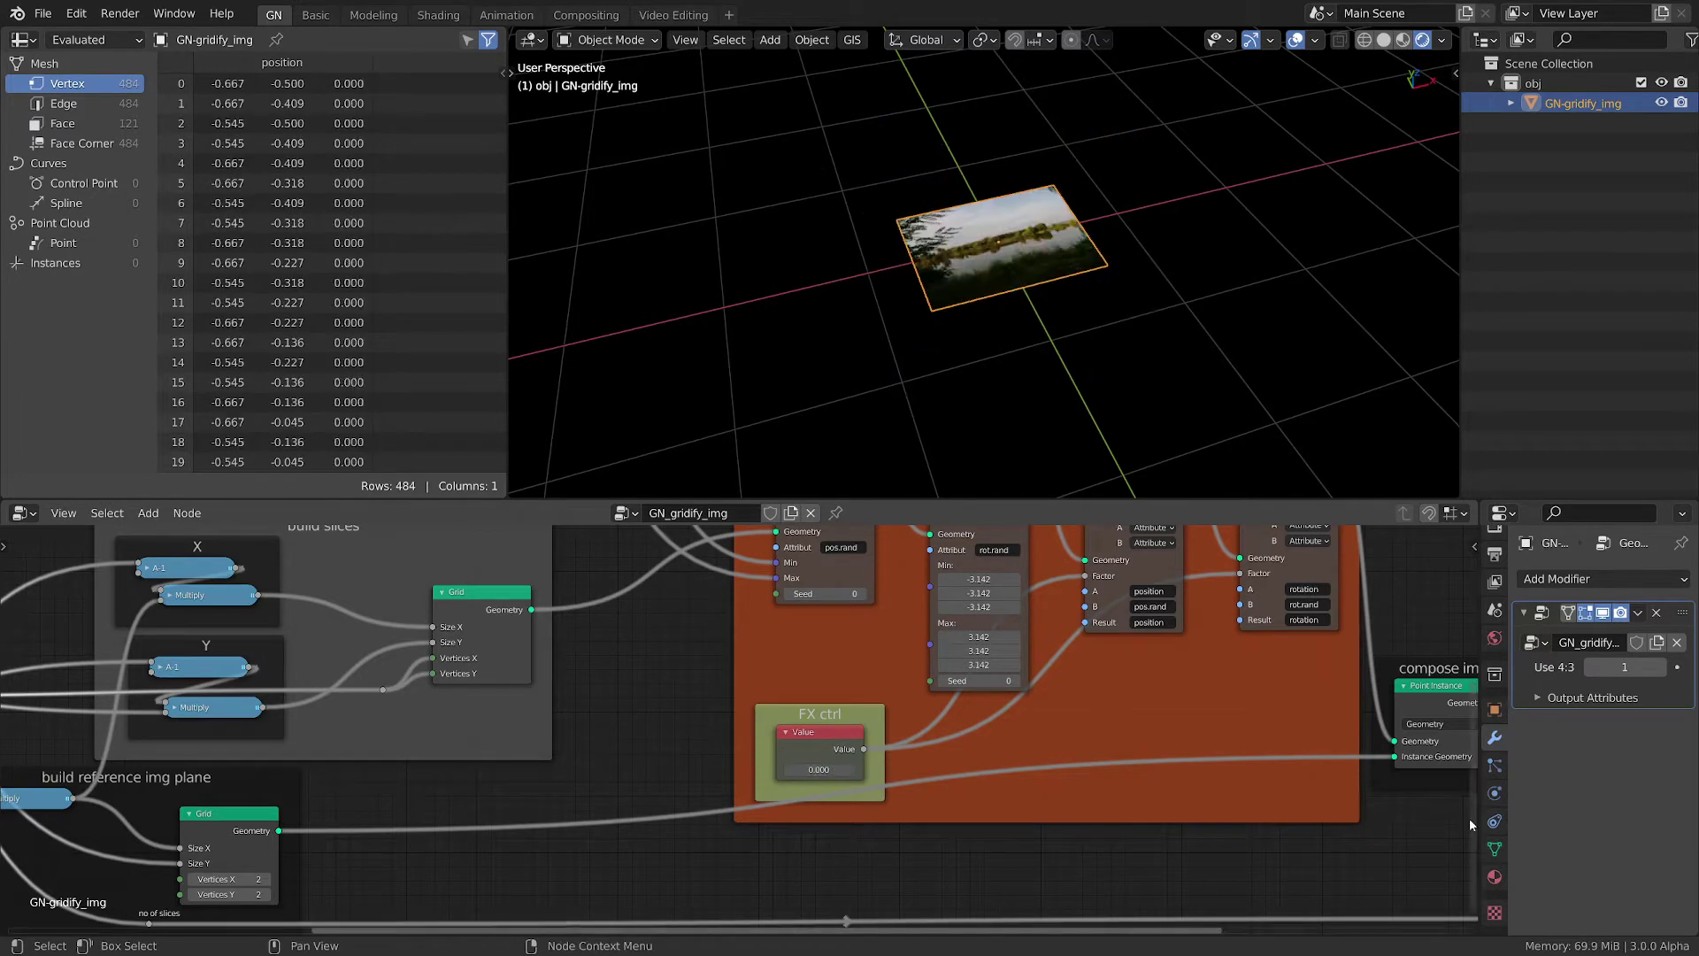
{"action": "left_click", "coordinate": [1590, 667]}
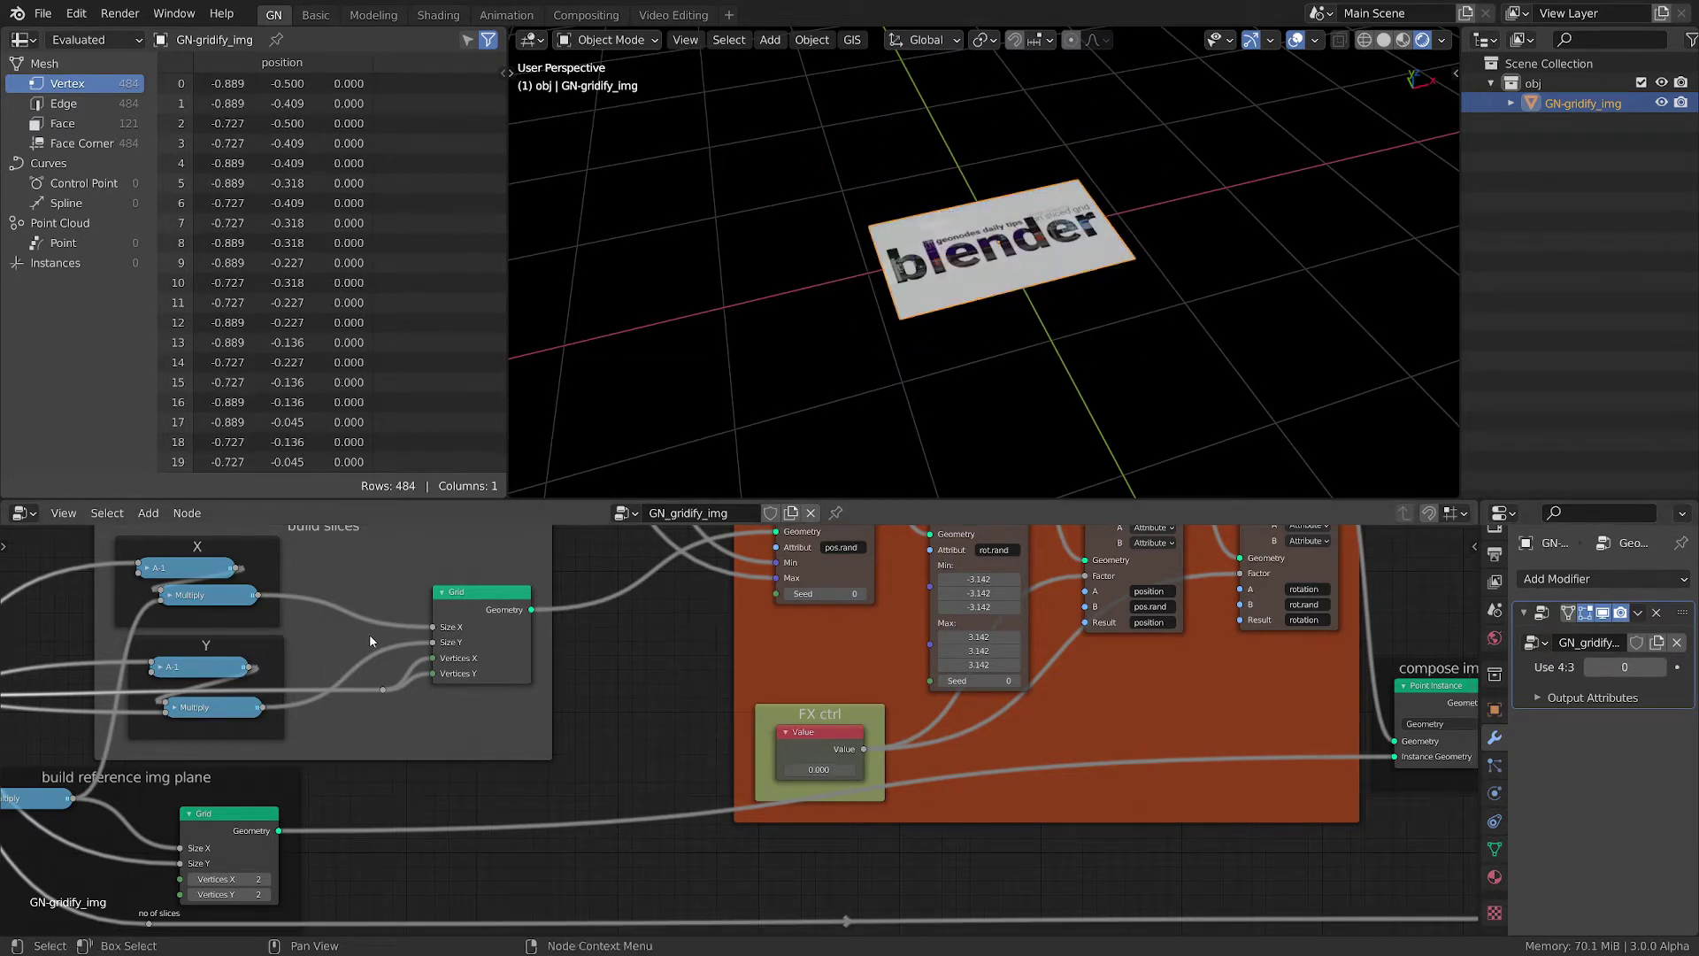
Maximize the node editor and trace links of the A/4, Multiply and Round nodes
{"action": "key", "text": "ctrl+space"}
{"action": "scroll", "coordinate": [729, 345], "scroll_direction": "down", "scroll_amount": 3}
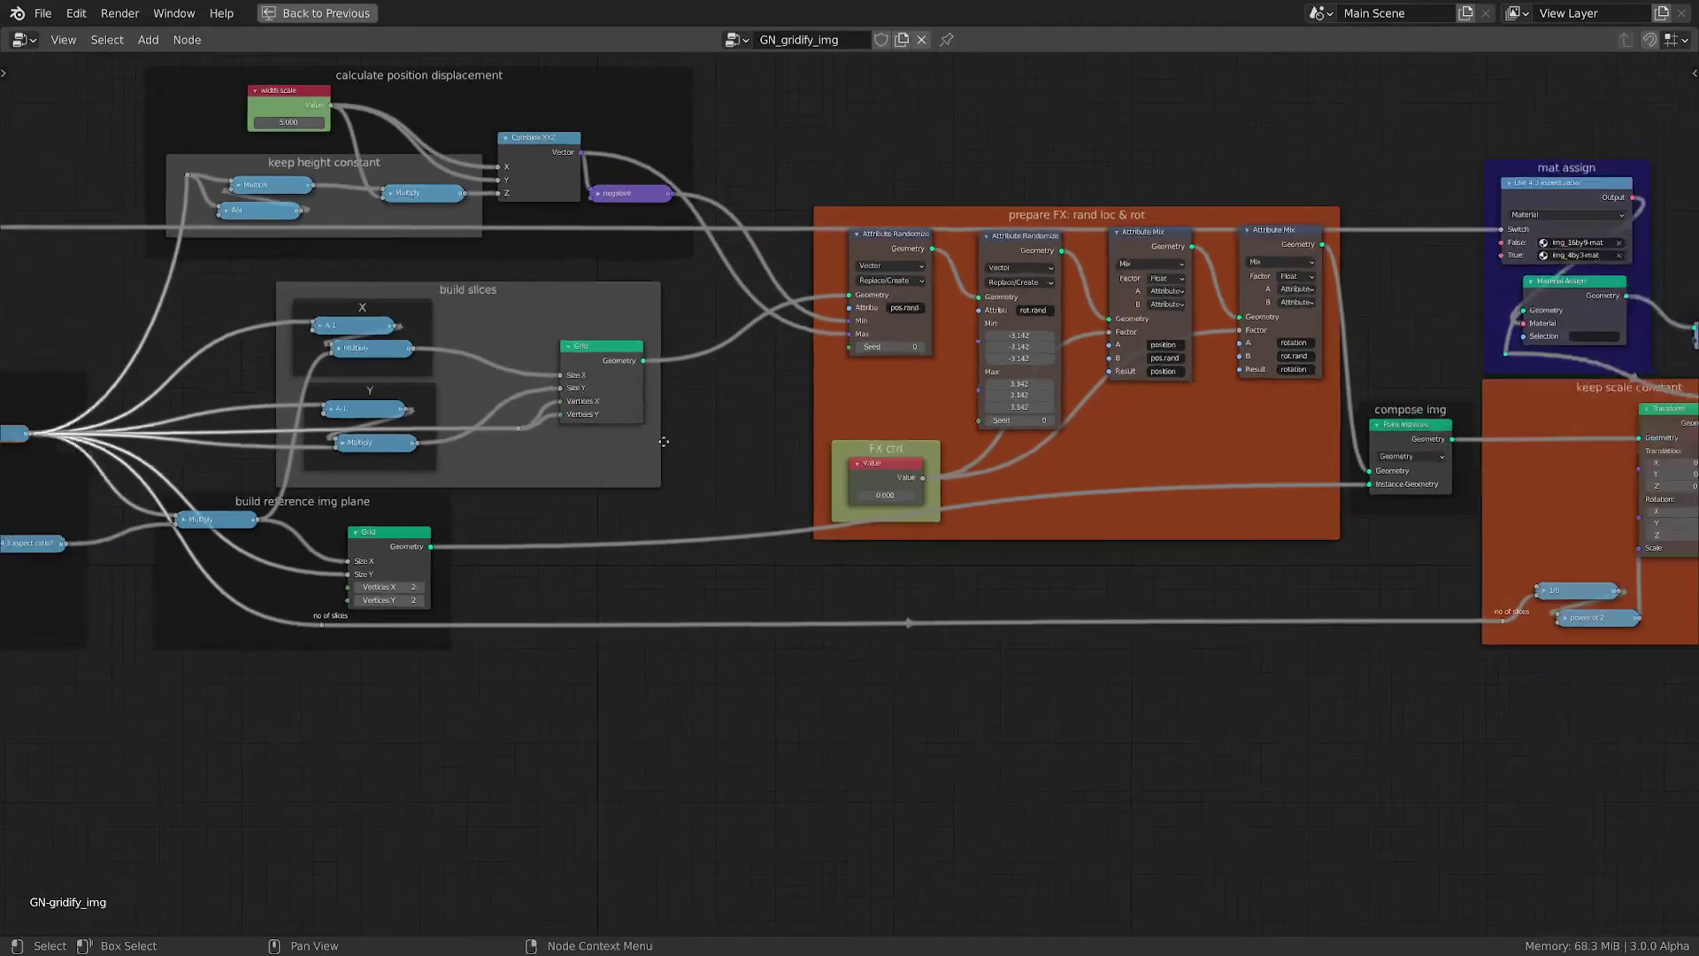
{"action": "middle_click_drag", "start_coordinate": [664, 441], "coordinate": [992, 571]}
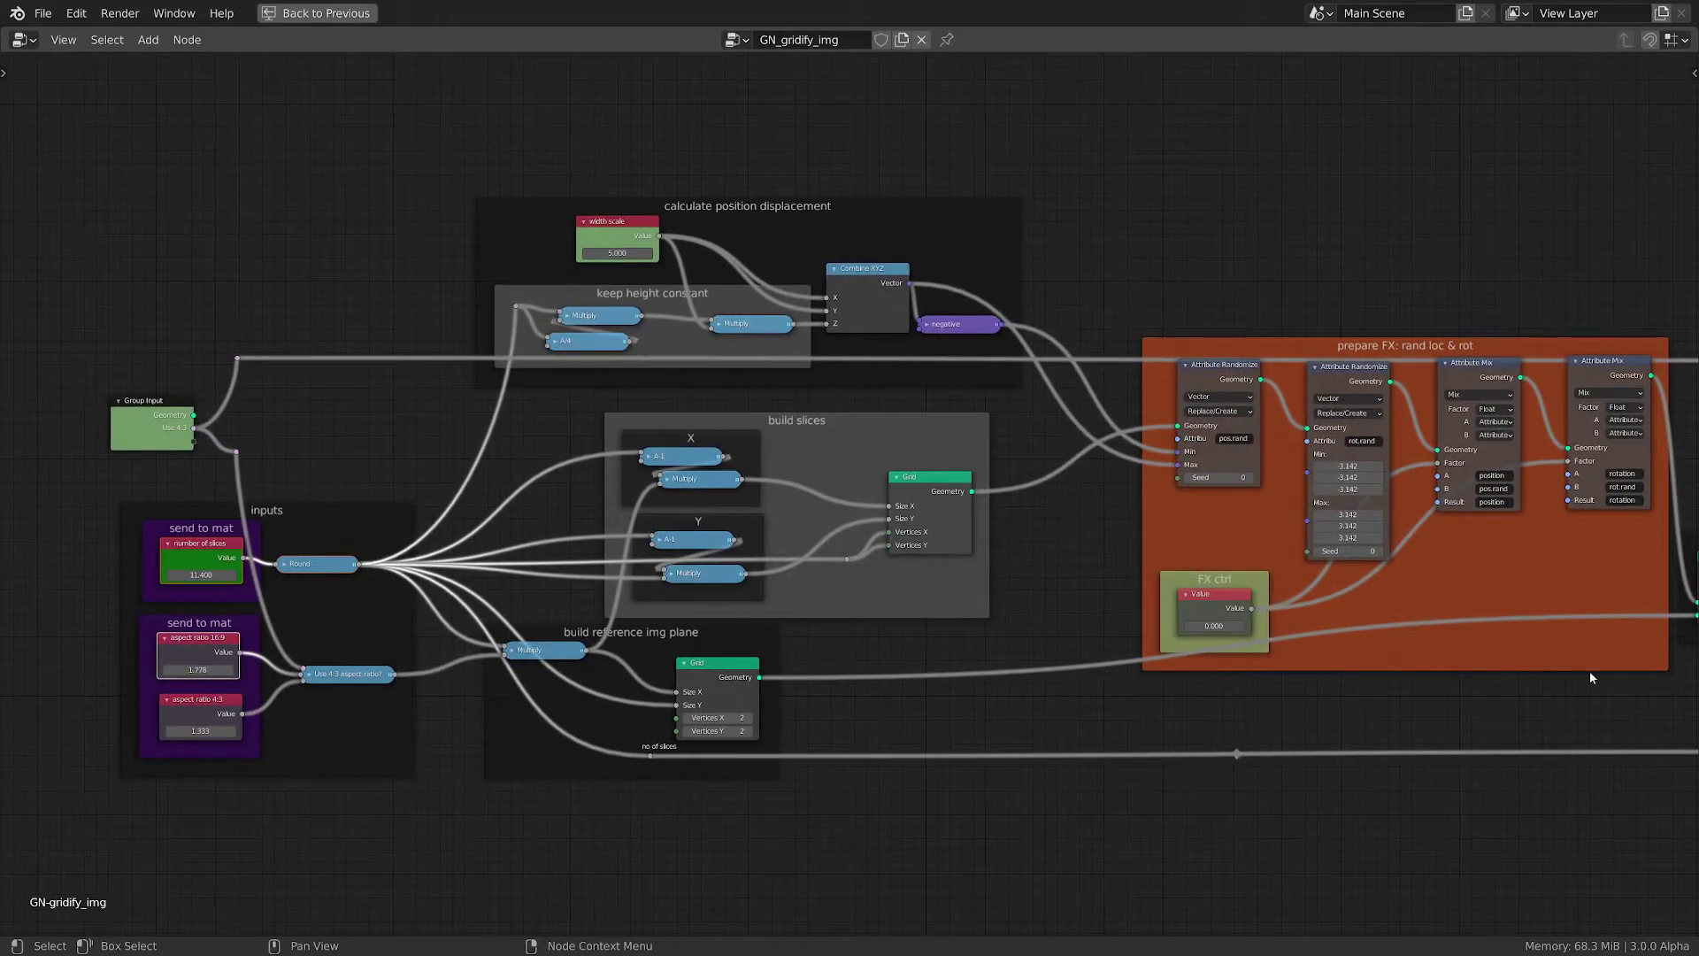
{"action": "middle_click_drag", "start_coordinate": [1589, 671], "coordinate": [1038, 660]}
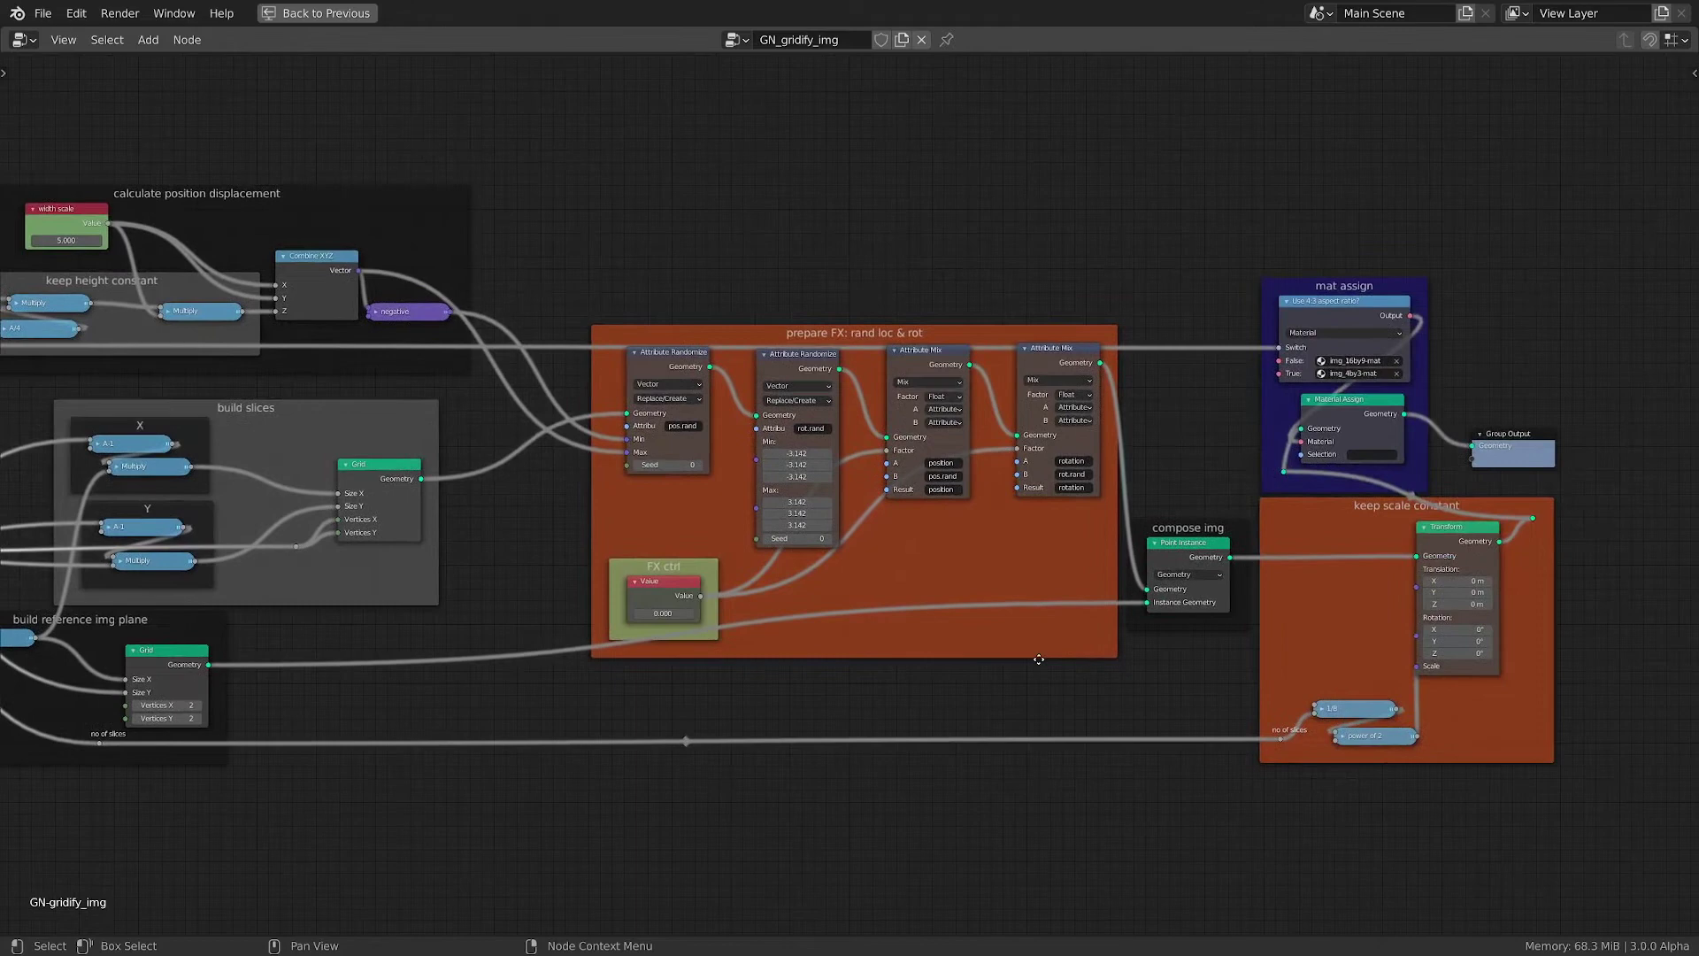
{"action": "middle_click_drag", "start_coordinate": [360, 708], "coordinate": [906, 747]}
{"action": "scroll", "coordinate": [569, 307], "scroll_direction": "up", "scroll_amount": 3}
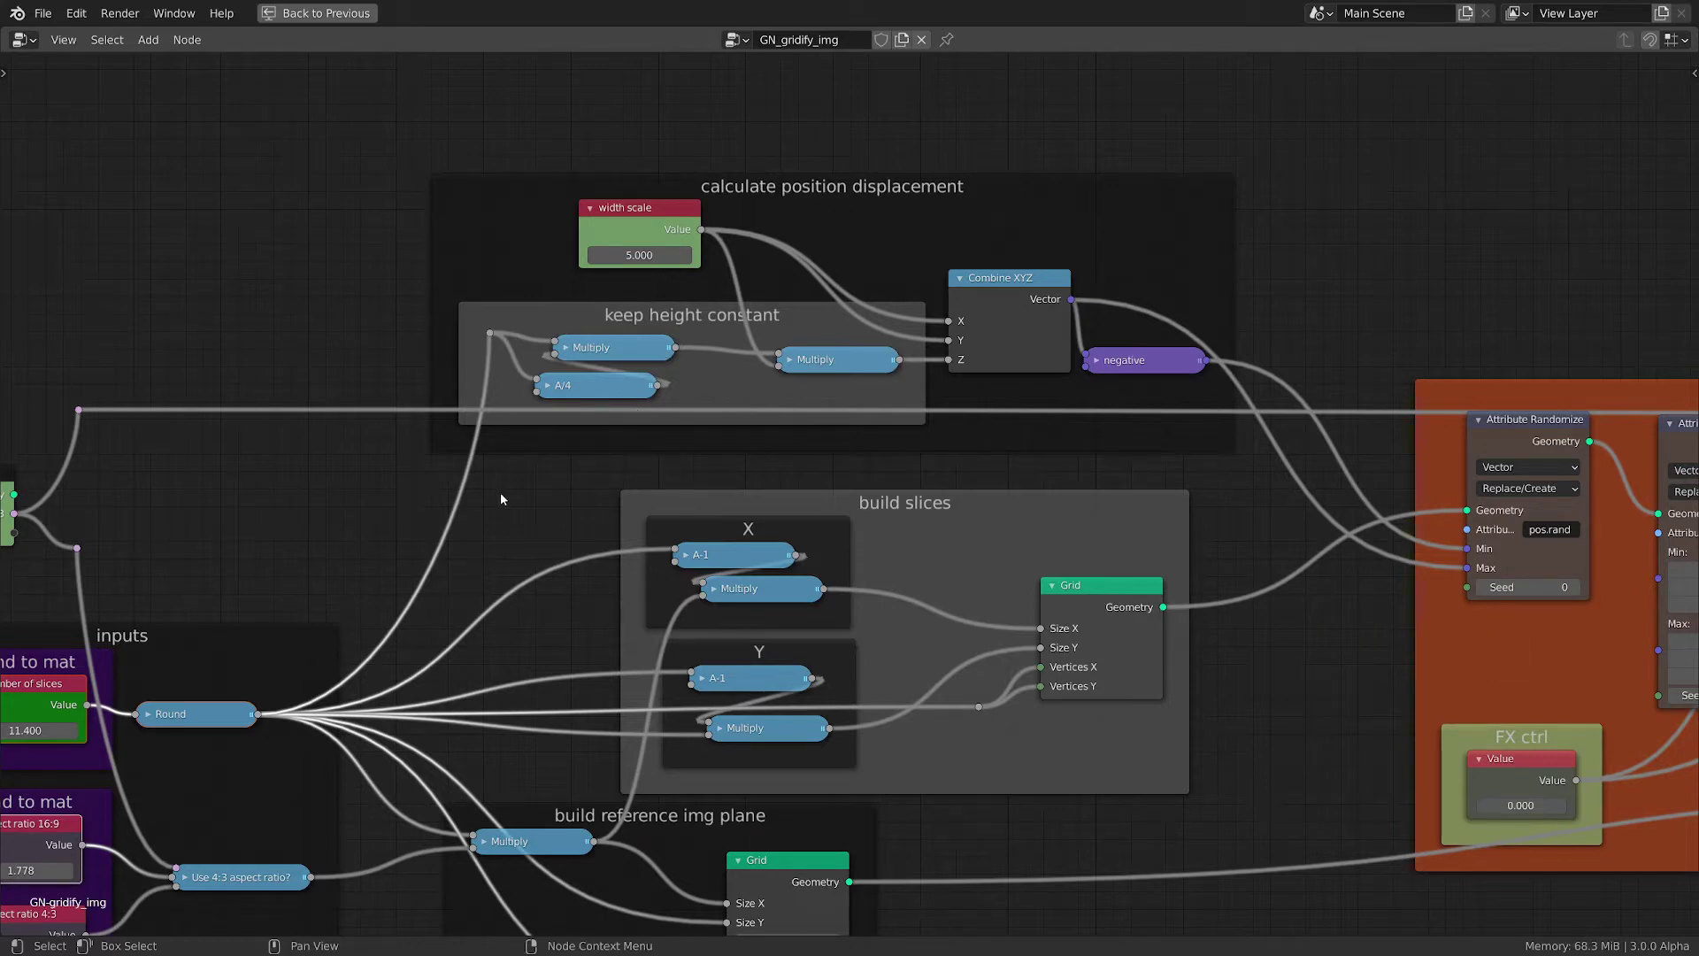
{"action": "left_click", "coordinate": [579, 384]}
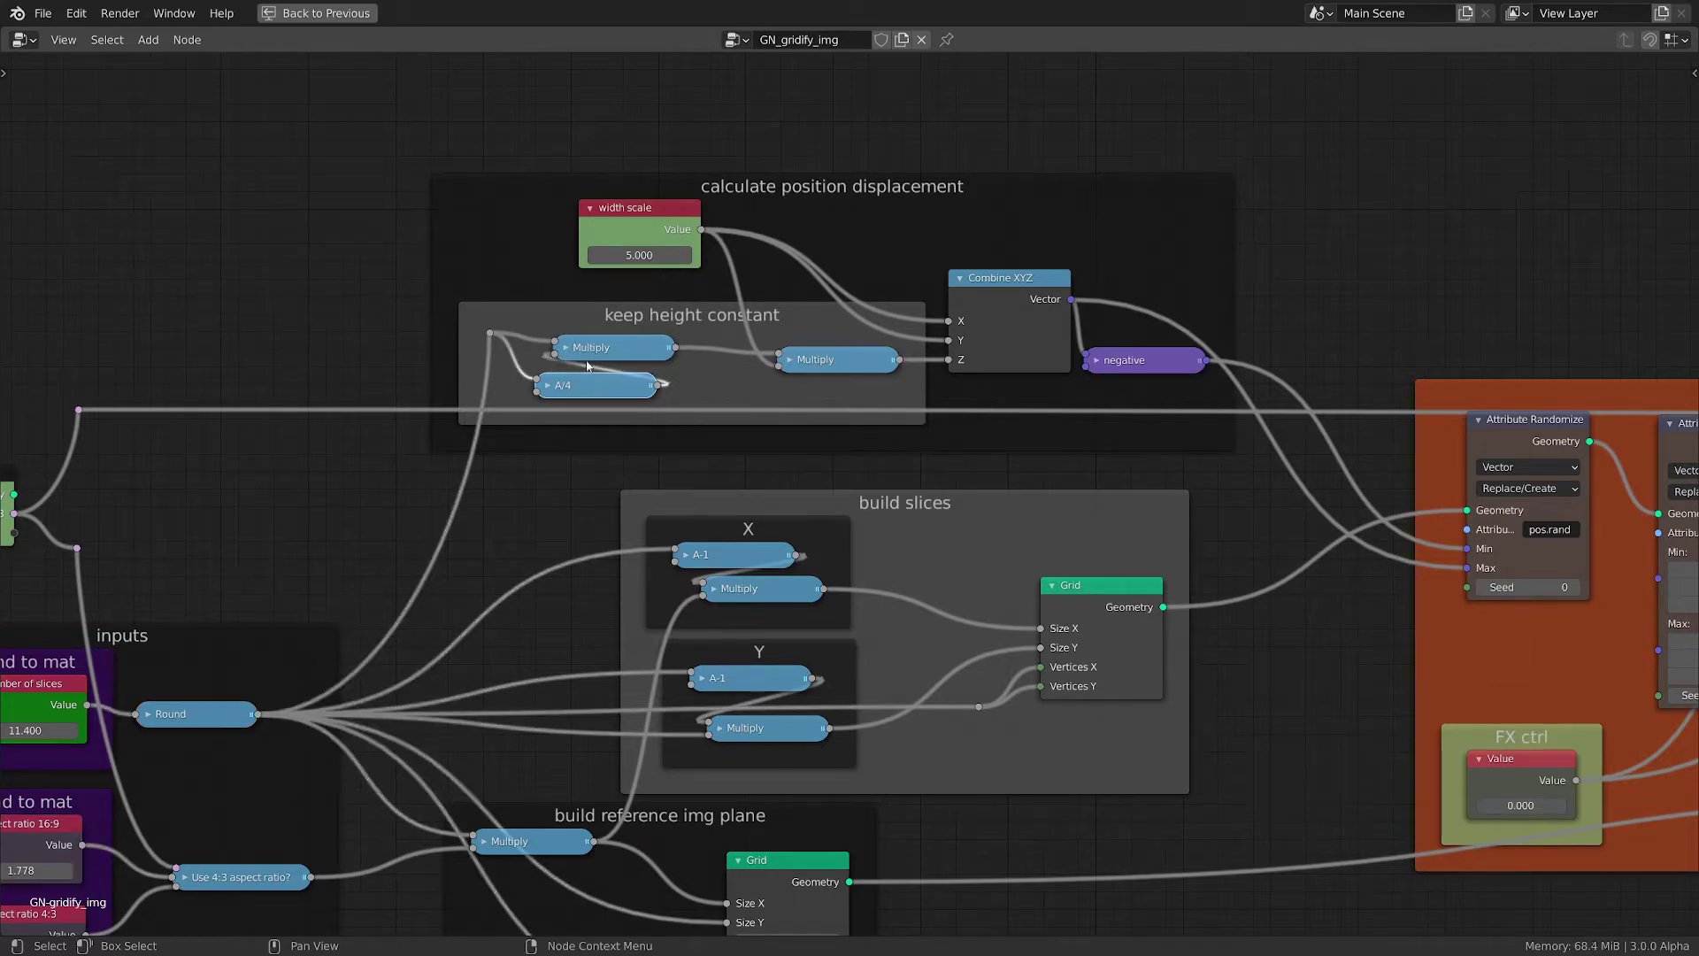
{"action": "left_click", "coordinate": [589, 354]}
{"action": "left_click", "coordinate": [843, 361]}
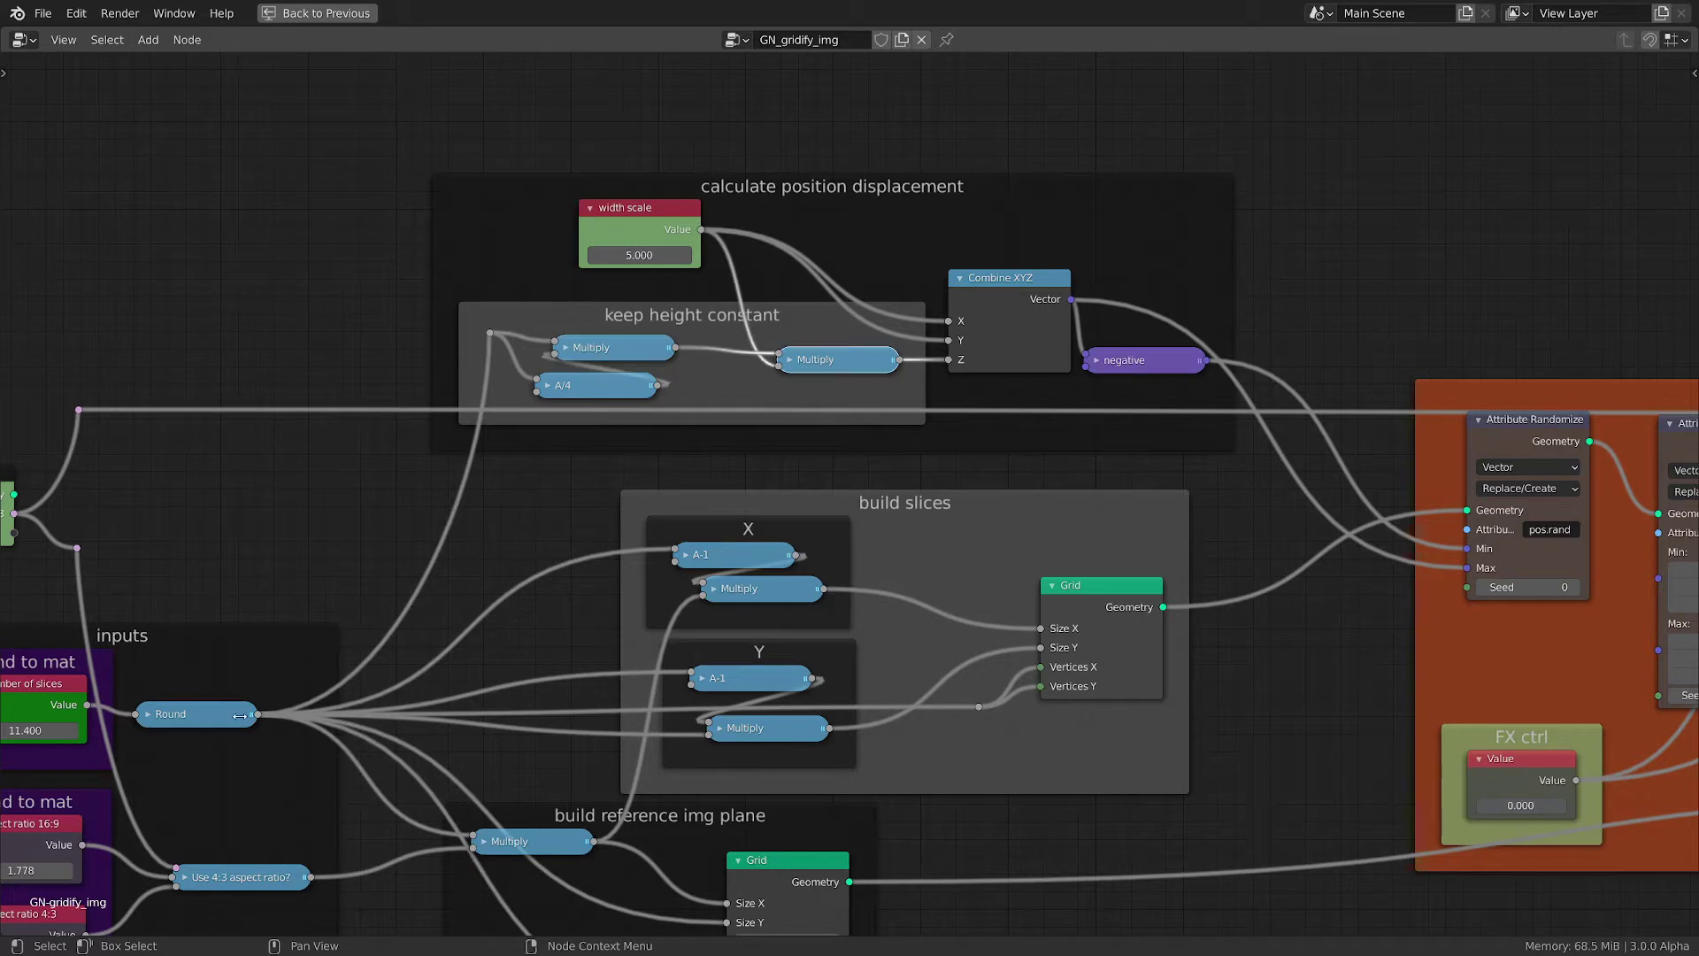
{"action": "left_click", "coordinate": [206, 718]}
{"action": "middle_click_drag", "start_coordinate": [226, 740], "coordinate": [348, 710]}
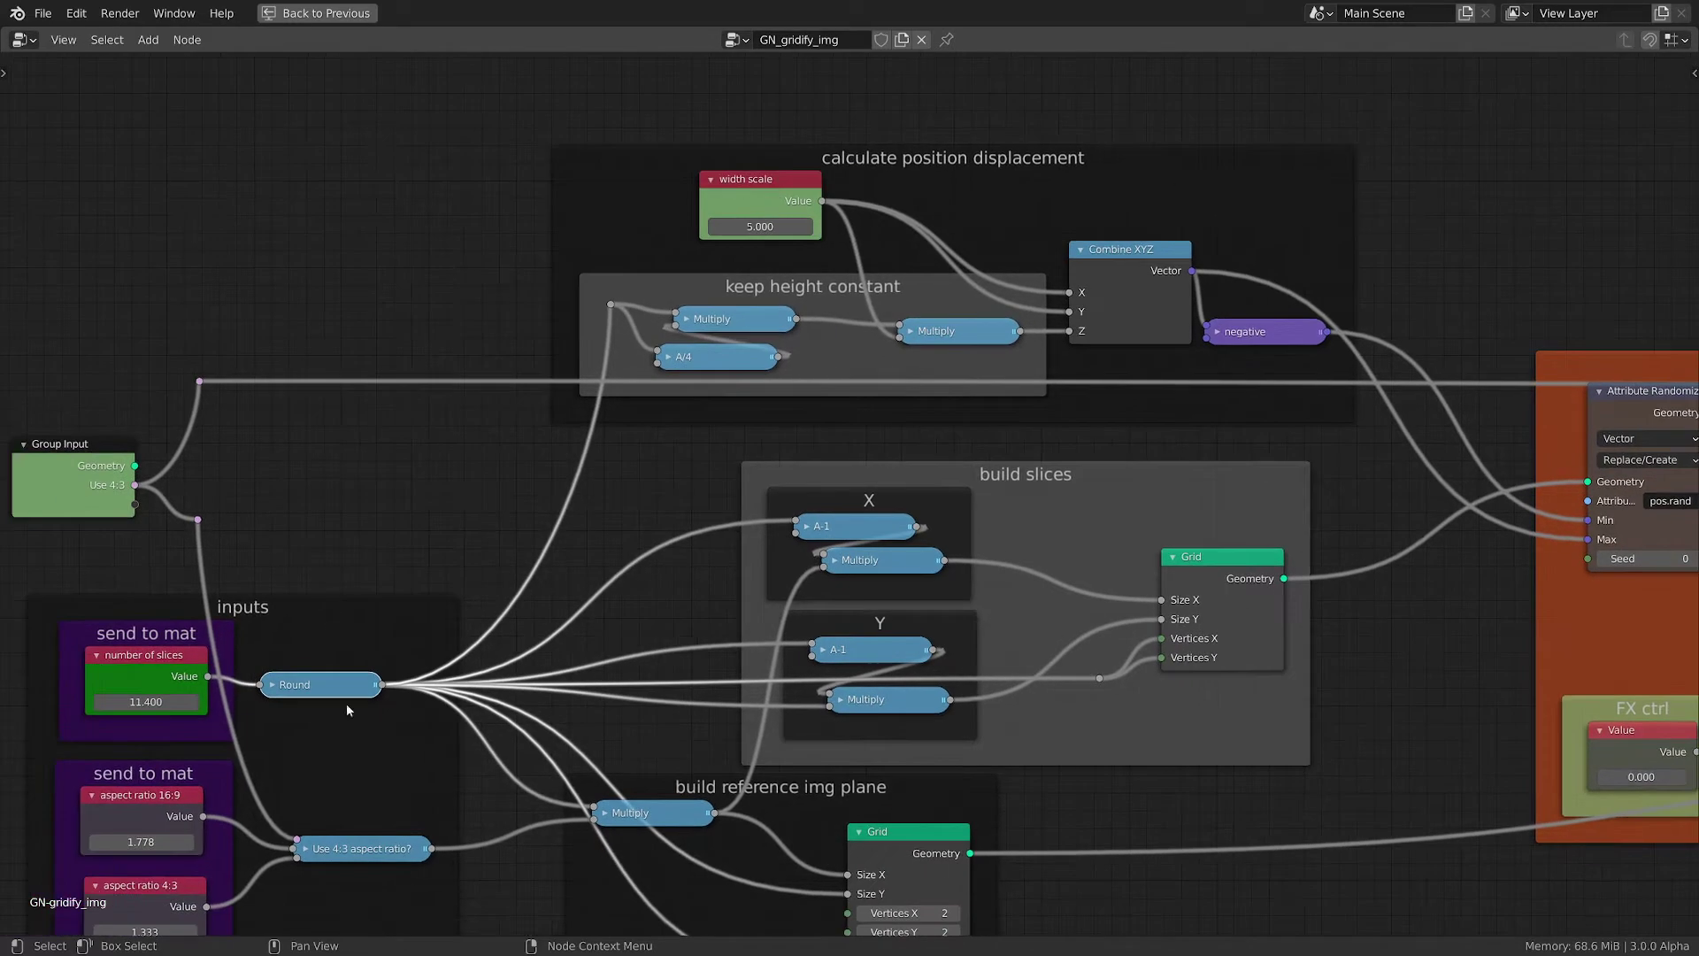
Reposition the keep-height-constant Multiply node and the width scale node, then restore the layout
{"action": "left_click", "coordinate": [713, 322]}
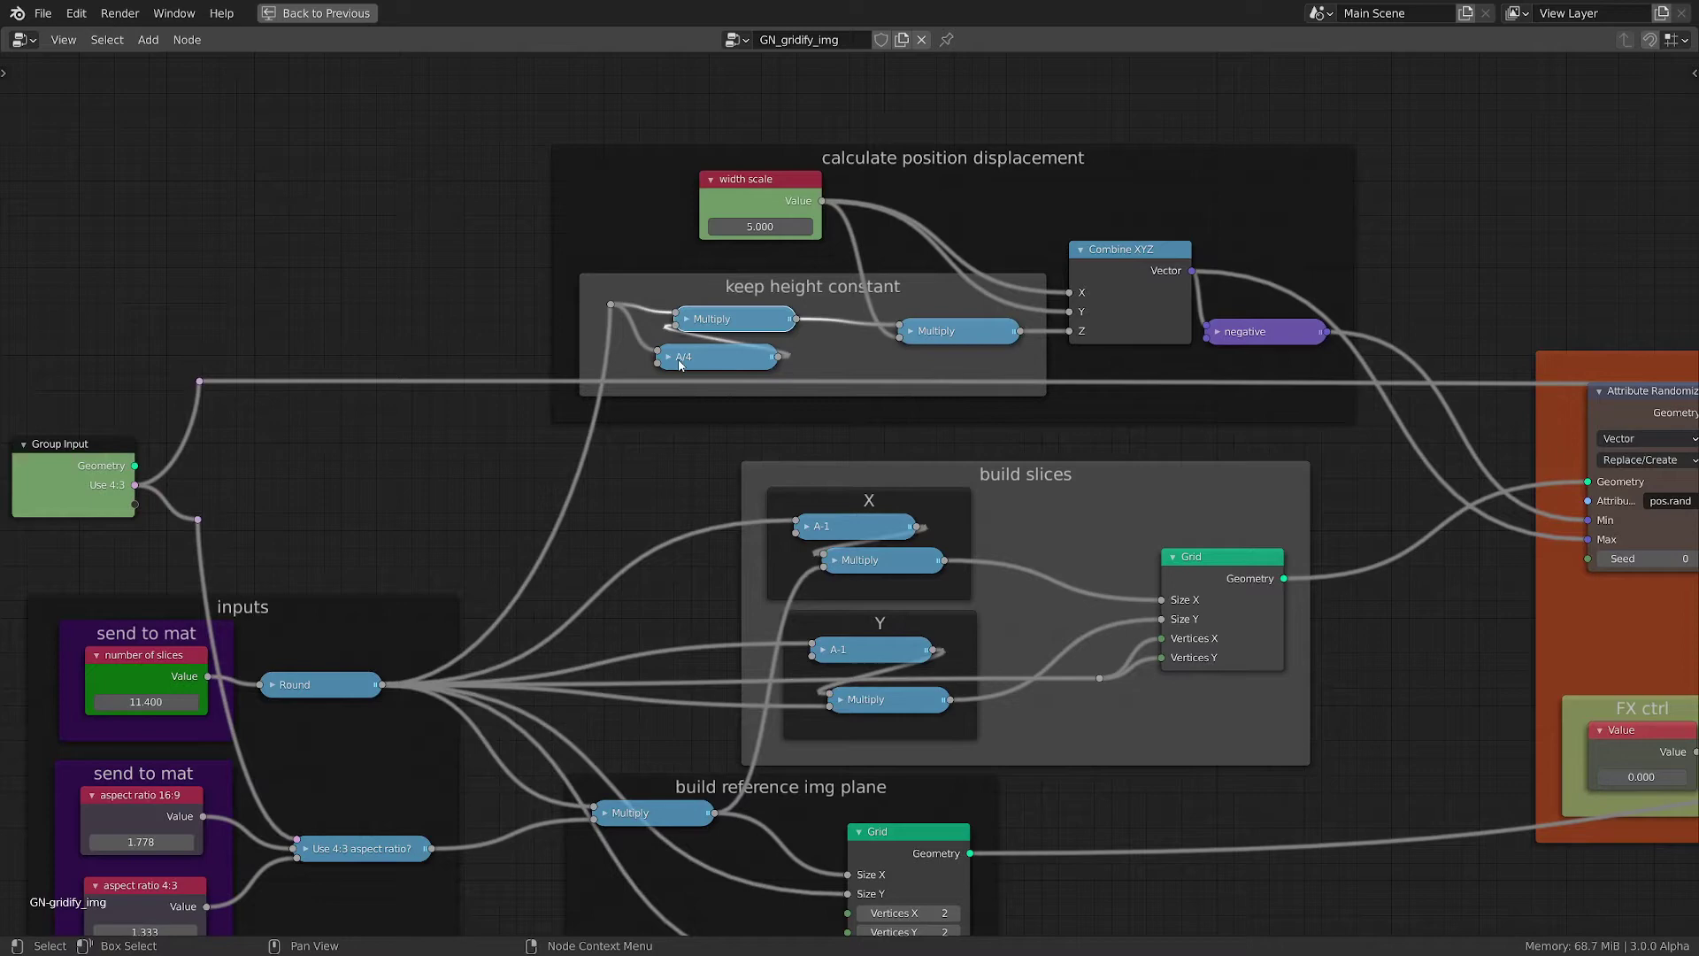
{"action": "left_click_drag", "start_coordinate": [709, 333], "coordinate": [720, 315]}
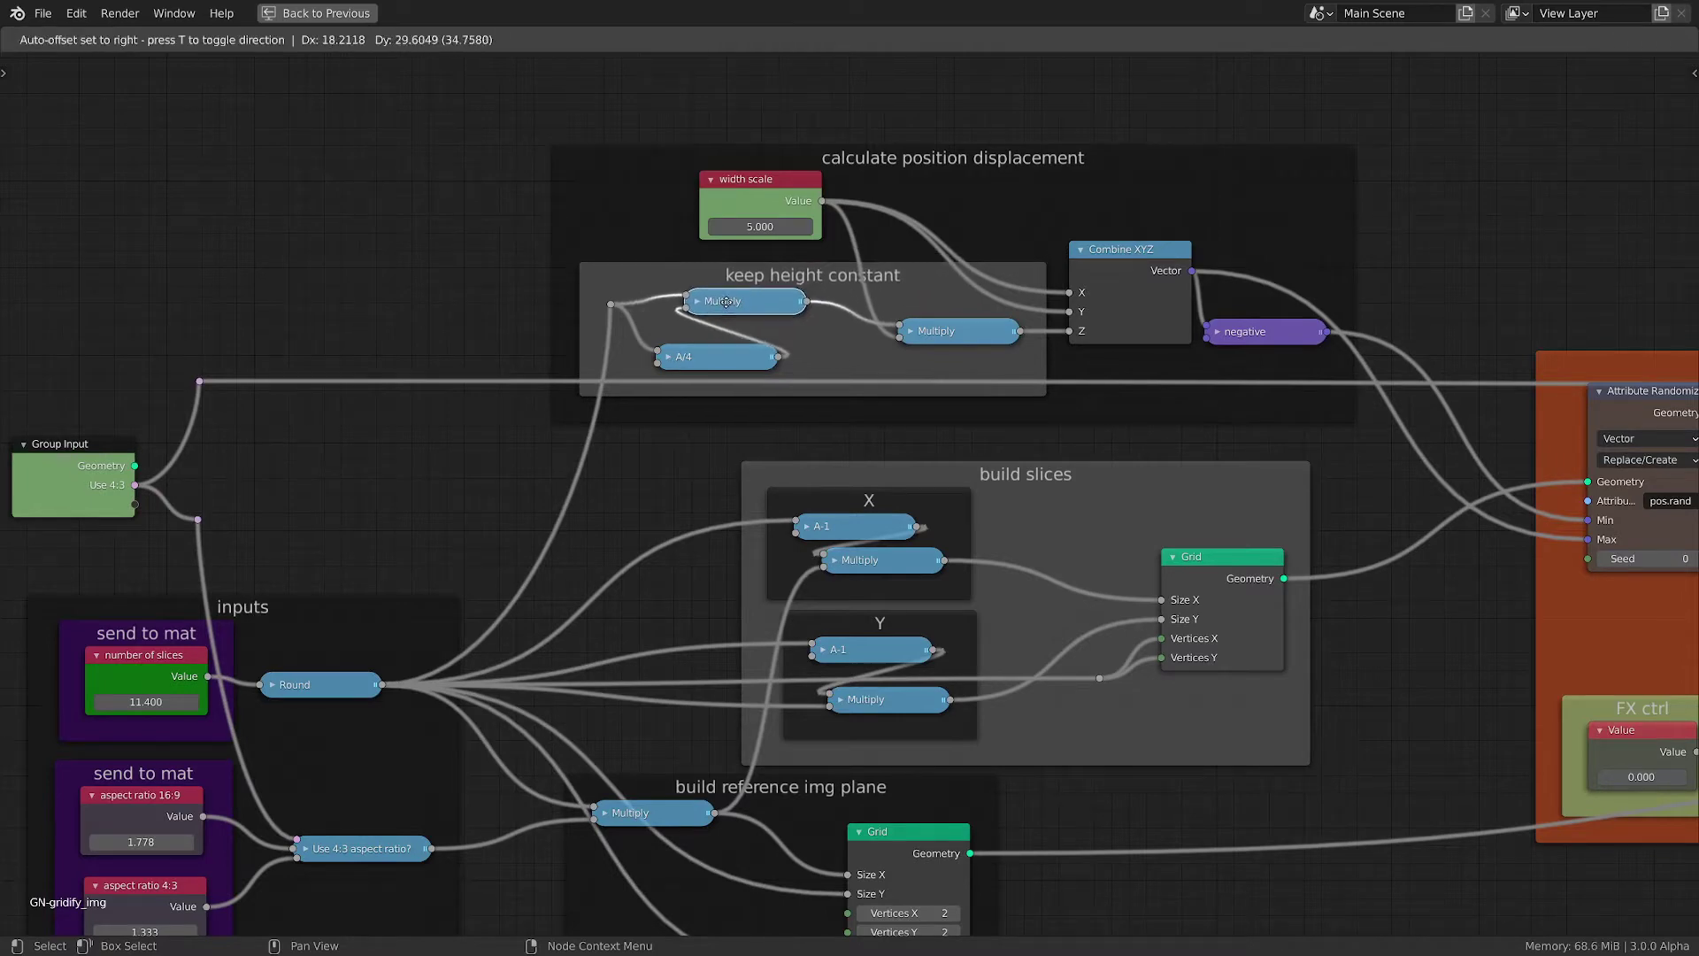
{"action": "left_click", "coordinate": [612, 307]}
{"action": "left_click", "coordinate": [707, 358]}
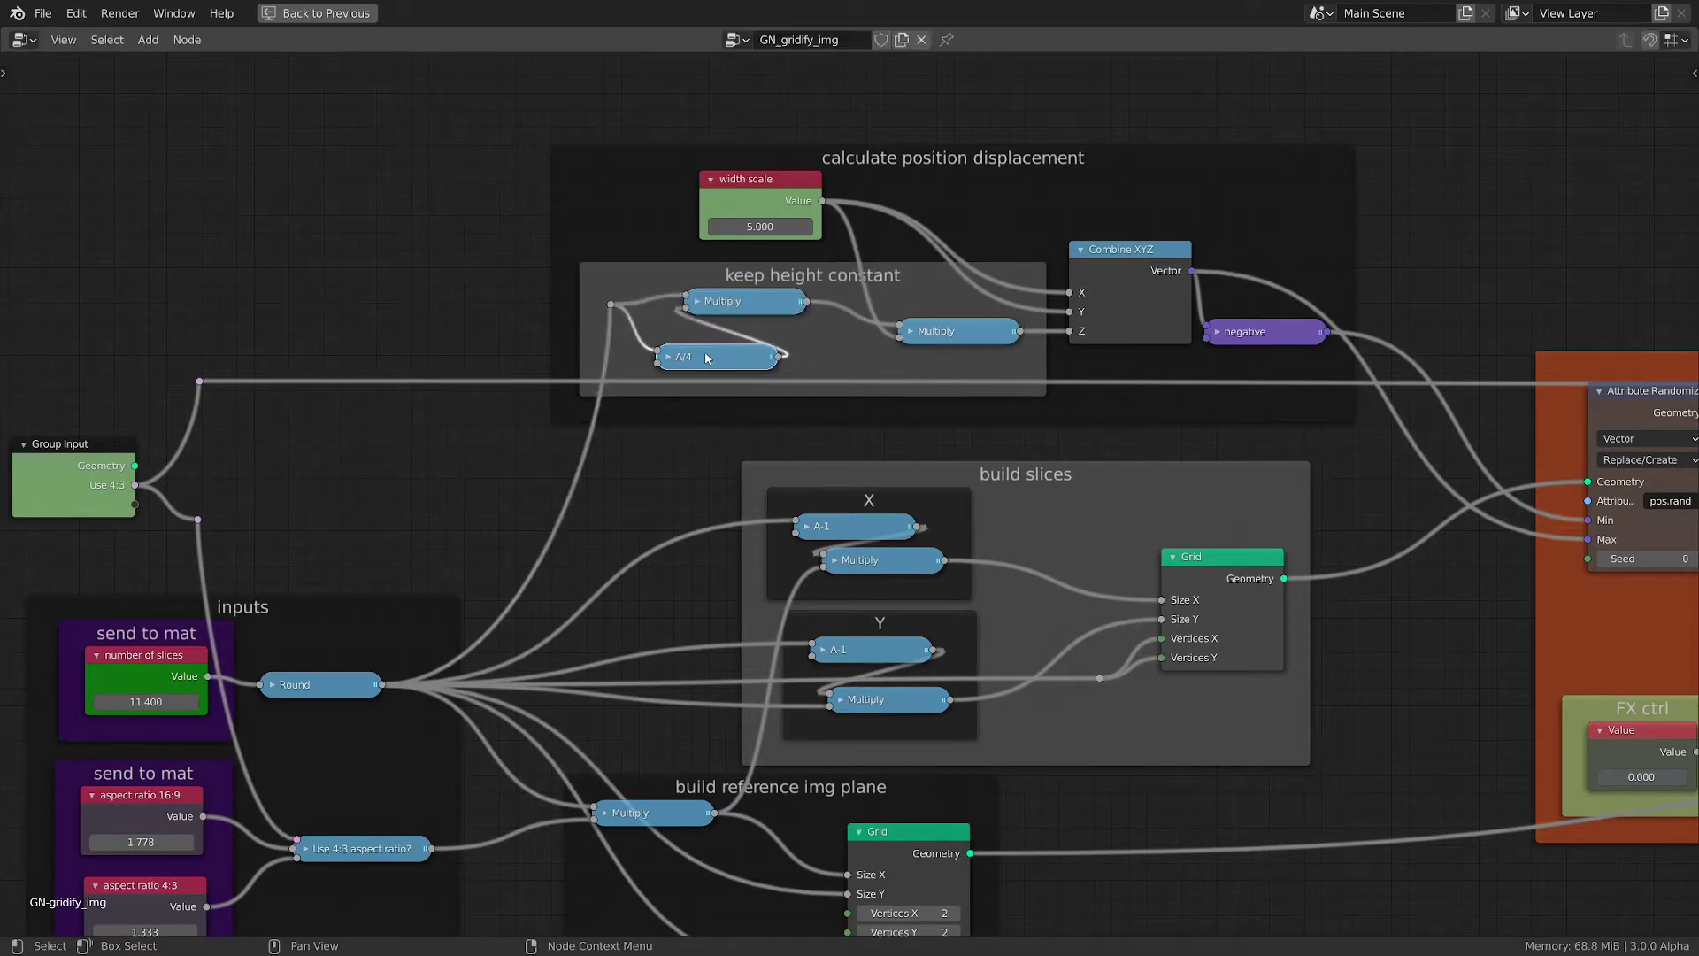
{"action": "left_click", "coordinate": [698, 302]}
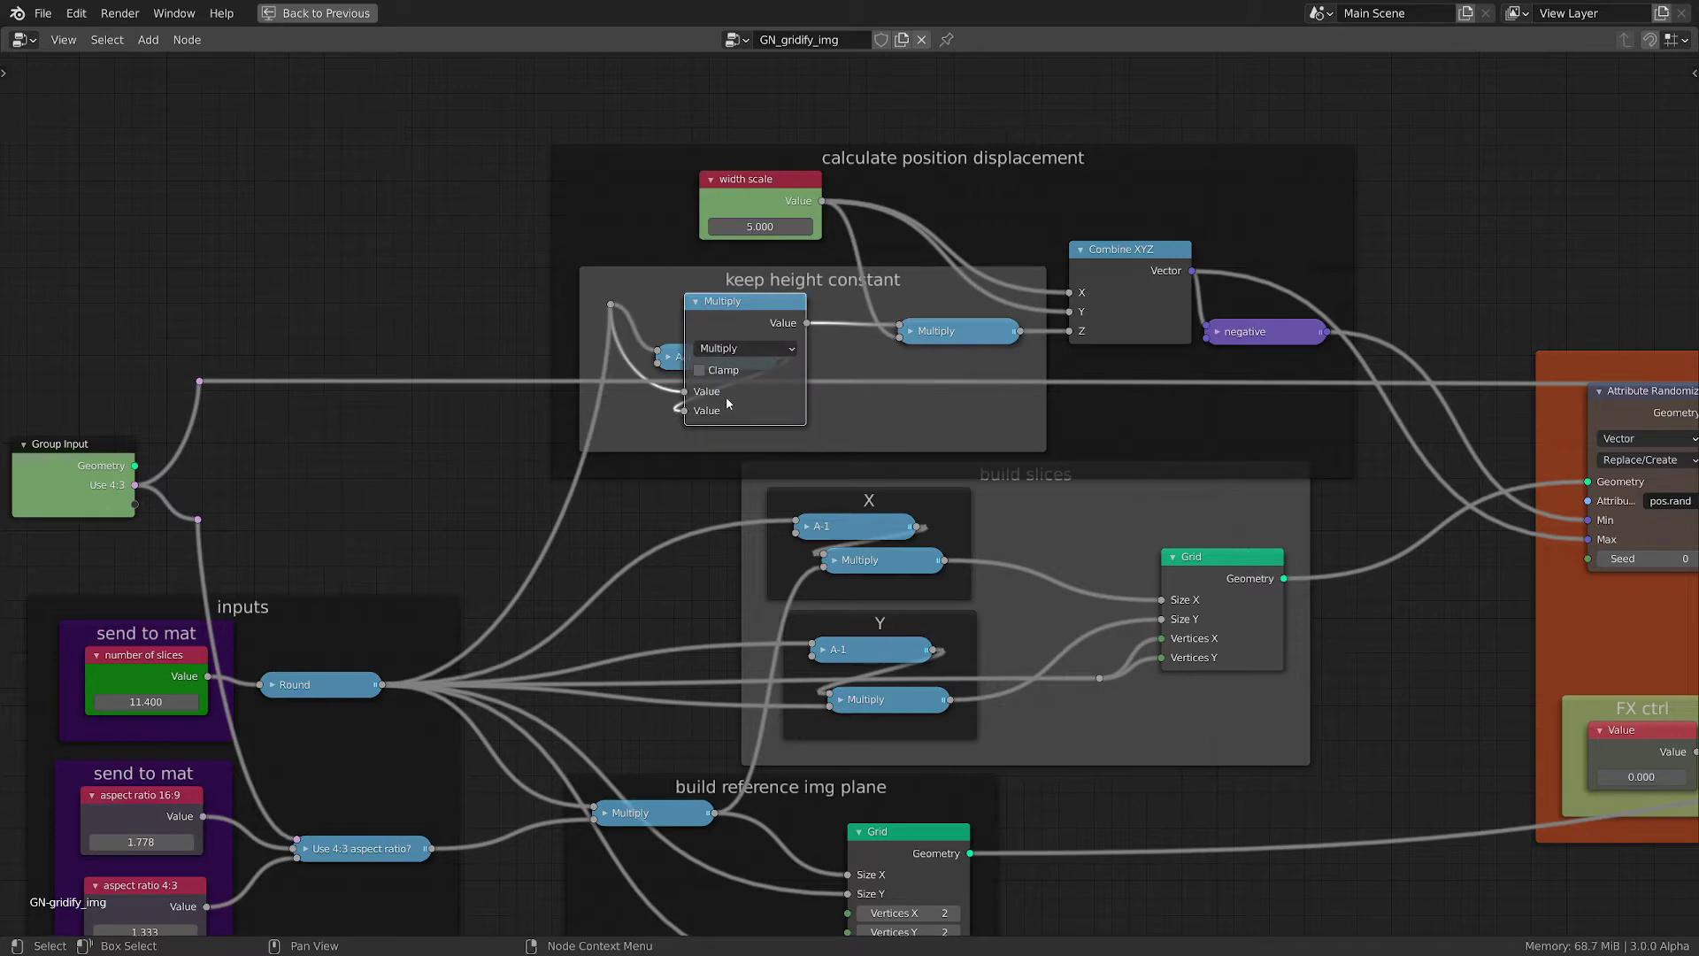
{"action": "left_click", "coordinate": [698, 302]}
{"action": "left_click_drag", "start_coordinate": [735, 305], "coordinate": [738, 318]}
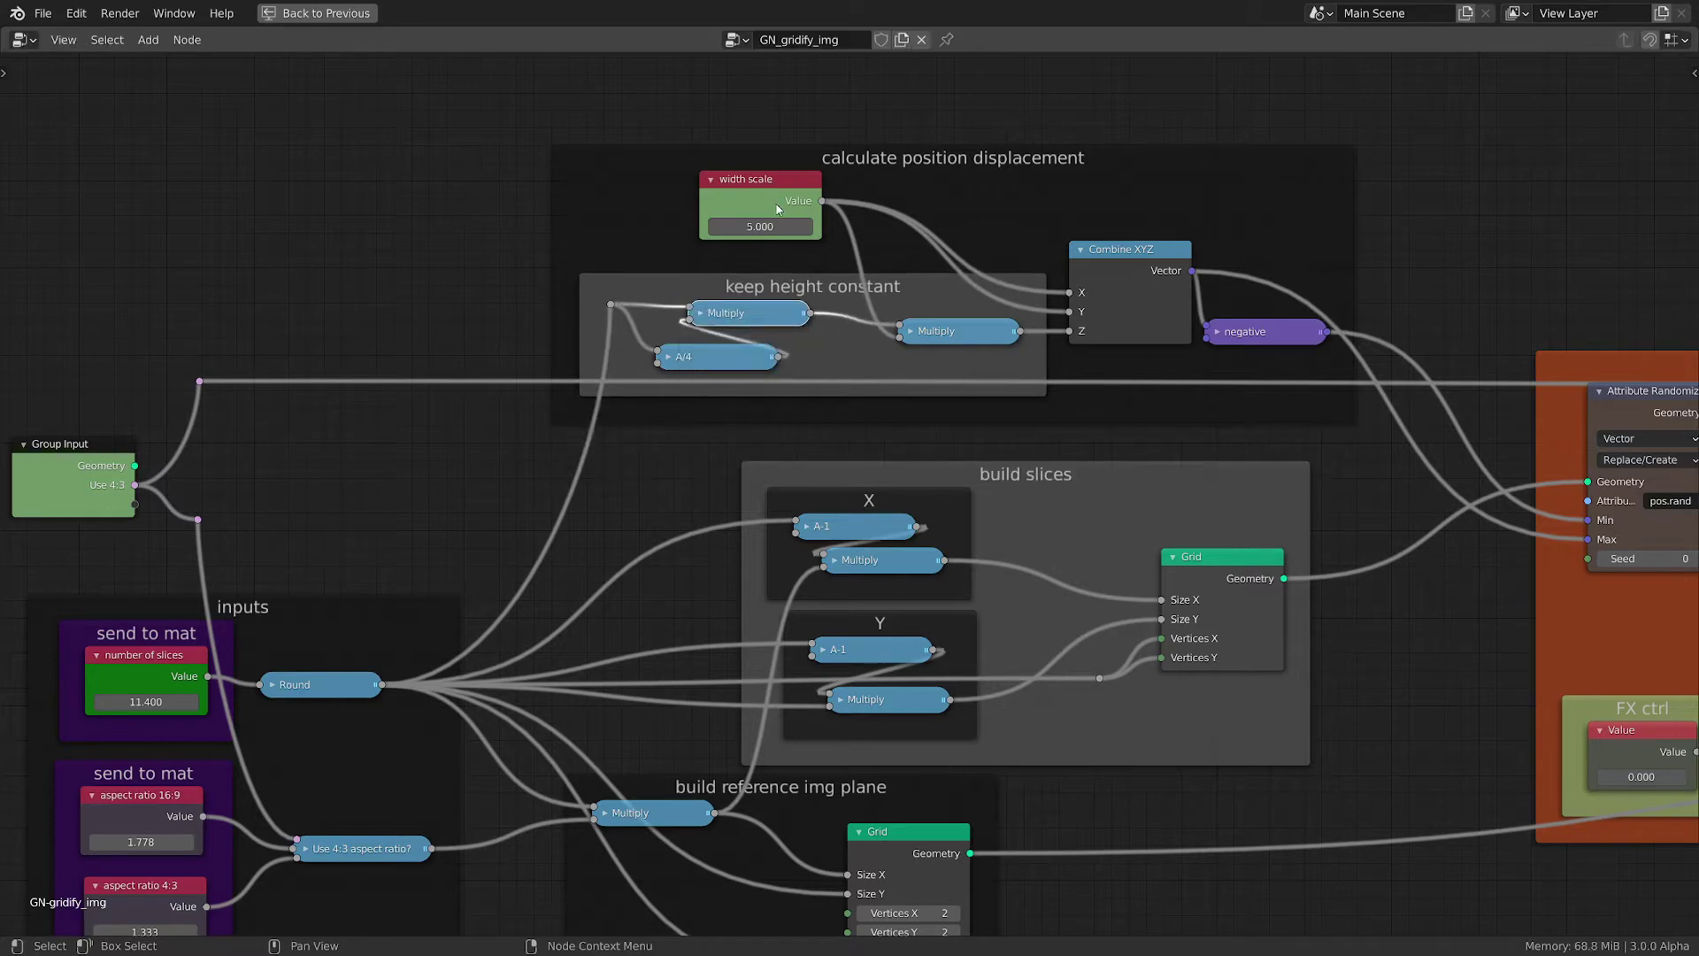
{"action": "left_click_drag", "start_coordinate": [756, 185], "coordinate": [748, 197]}
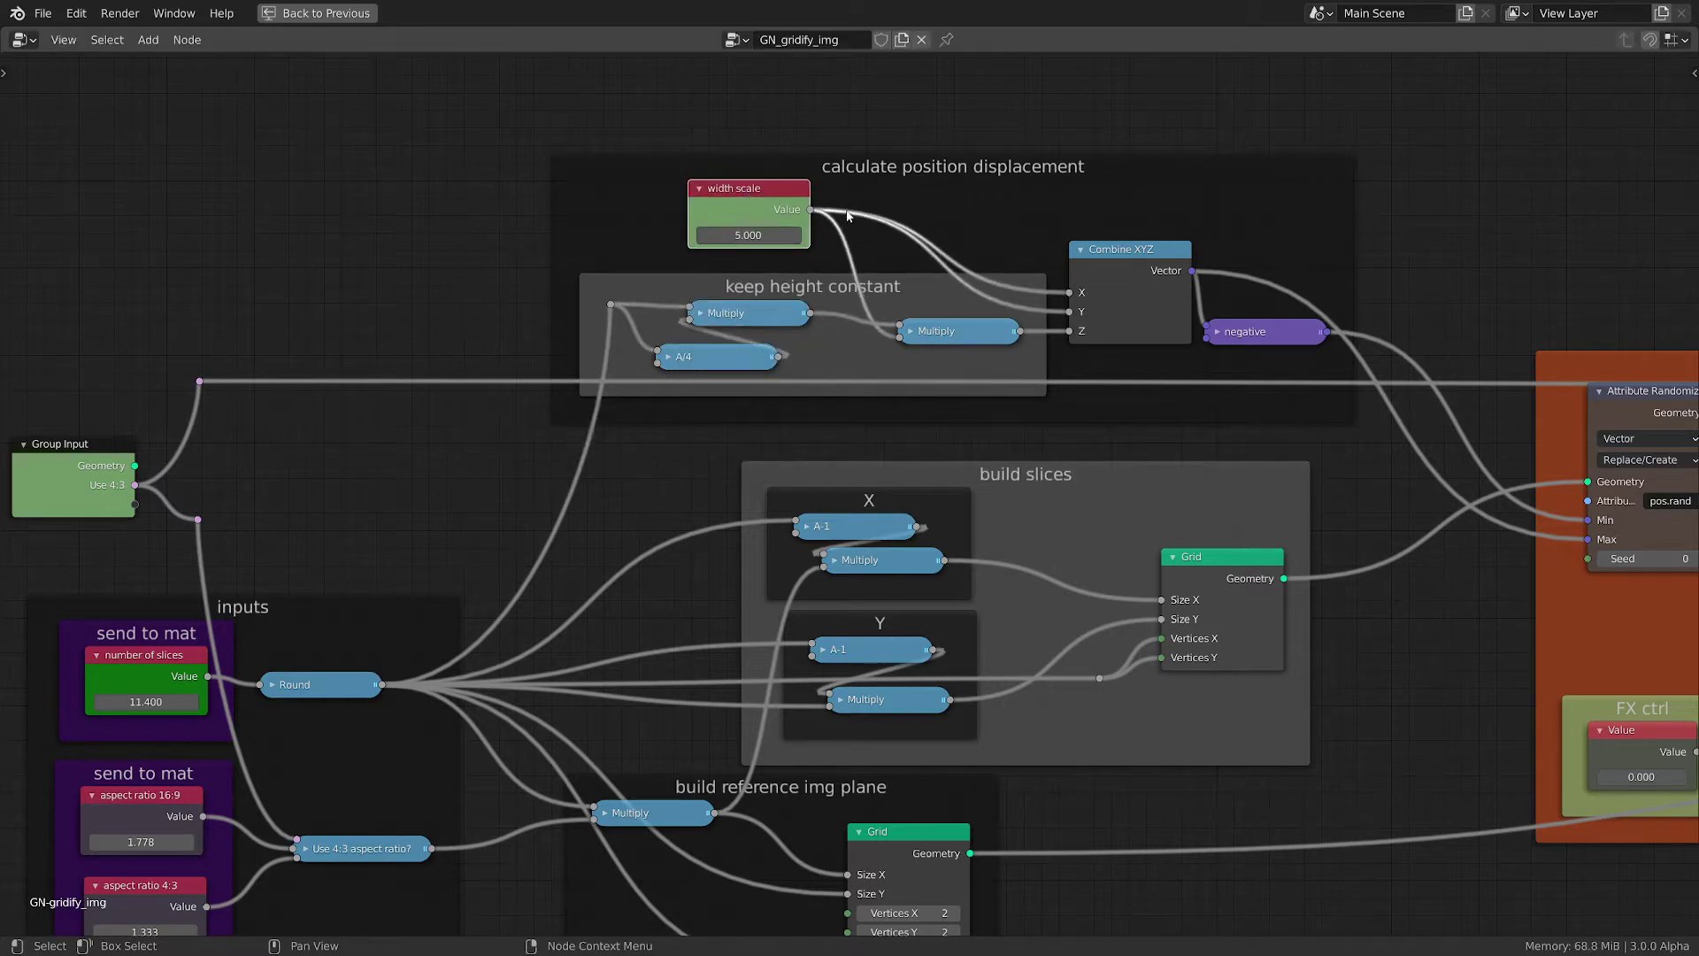
{"action": "key", "text": "ctrl+space"}
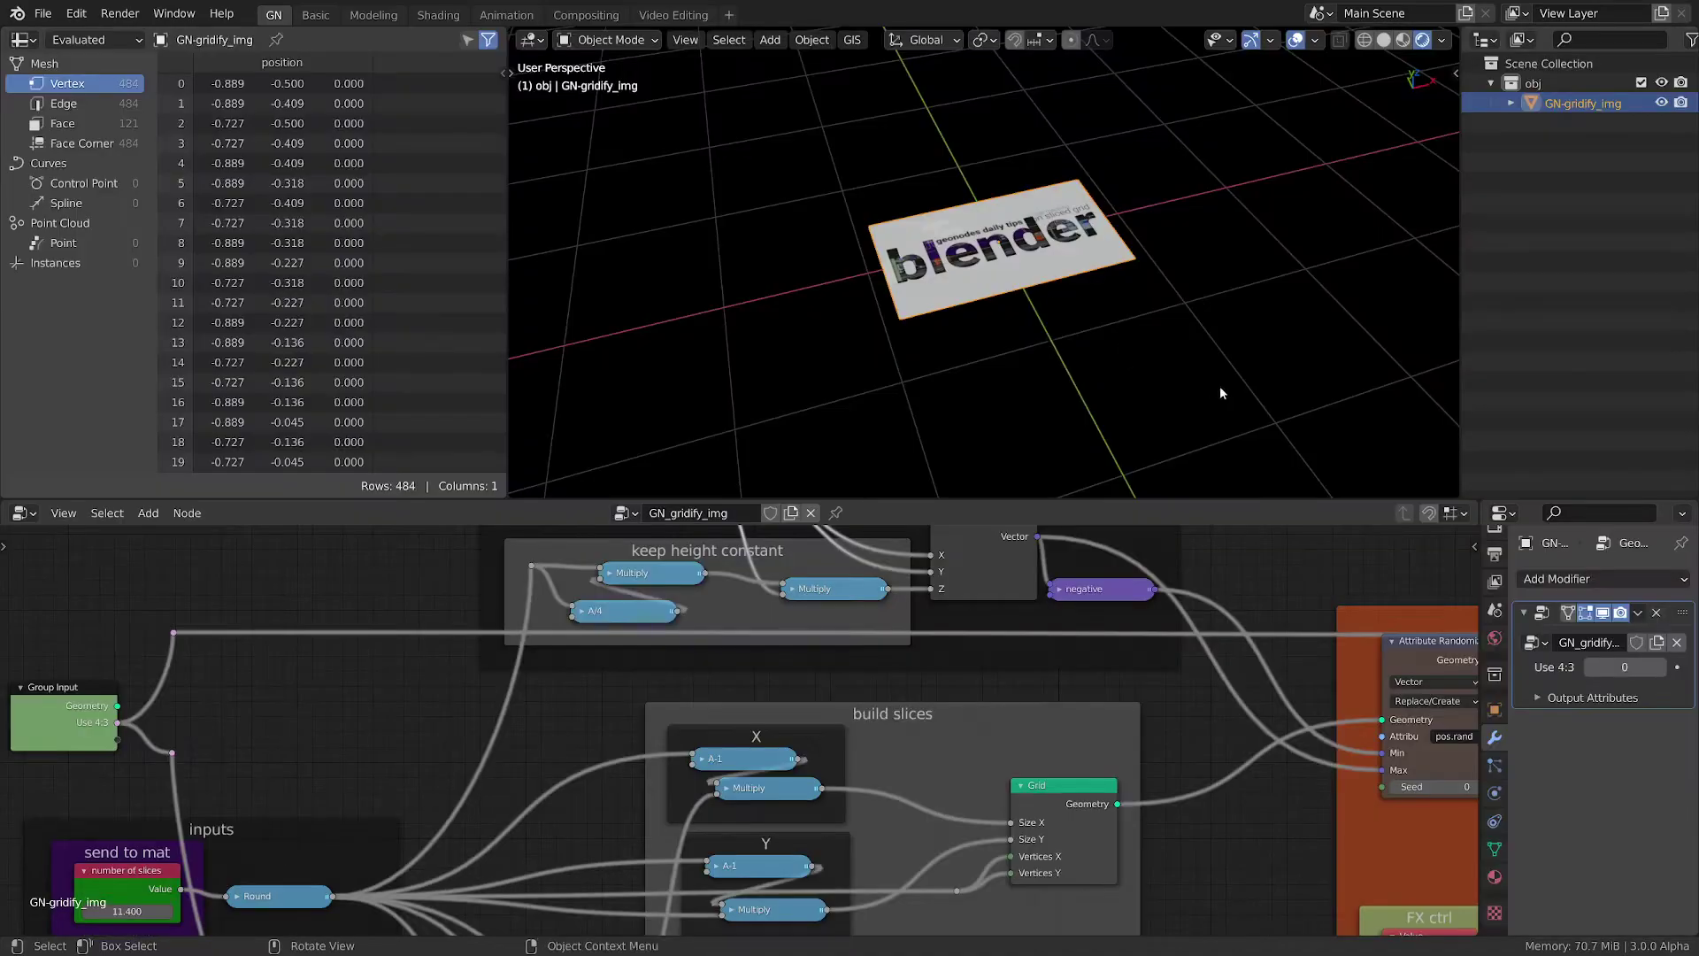
{"action": "middle_click_drag", "start_coordinate": [1119, 847], "coordinate": [676, 689]}
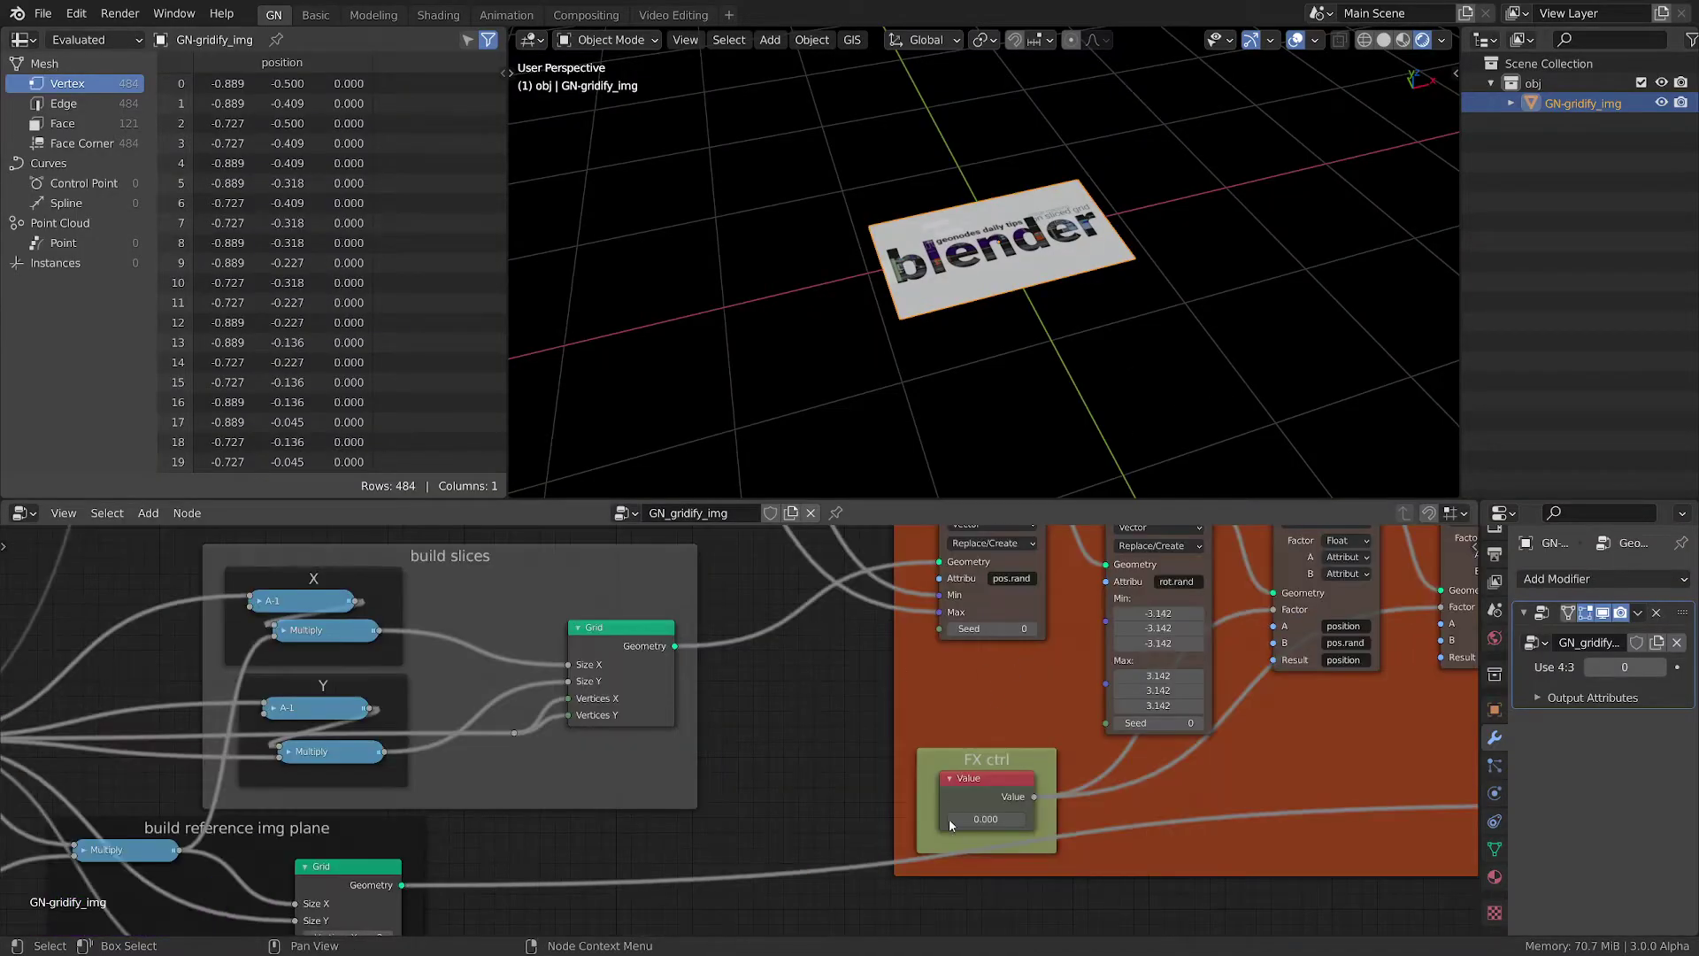
{"action": "mouse_move", "coordinate": [951, 824]}
{"action": "left_mouse_down"}
{"action": "mouse_move", "coordinate": [1075, 824]}
{"action": "mouse_move", "coordinate": [947, 825]}
{"action": "left_mouse_up"}
{"action": "left_click", "coordinate": [980, 819]}
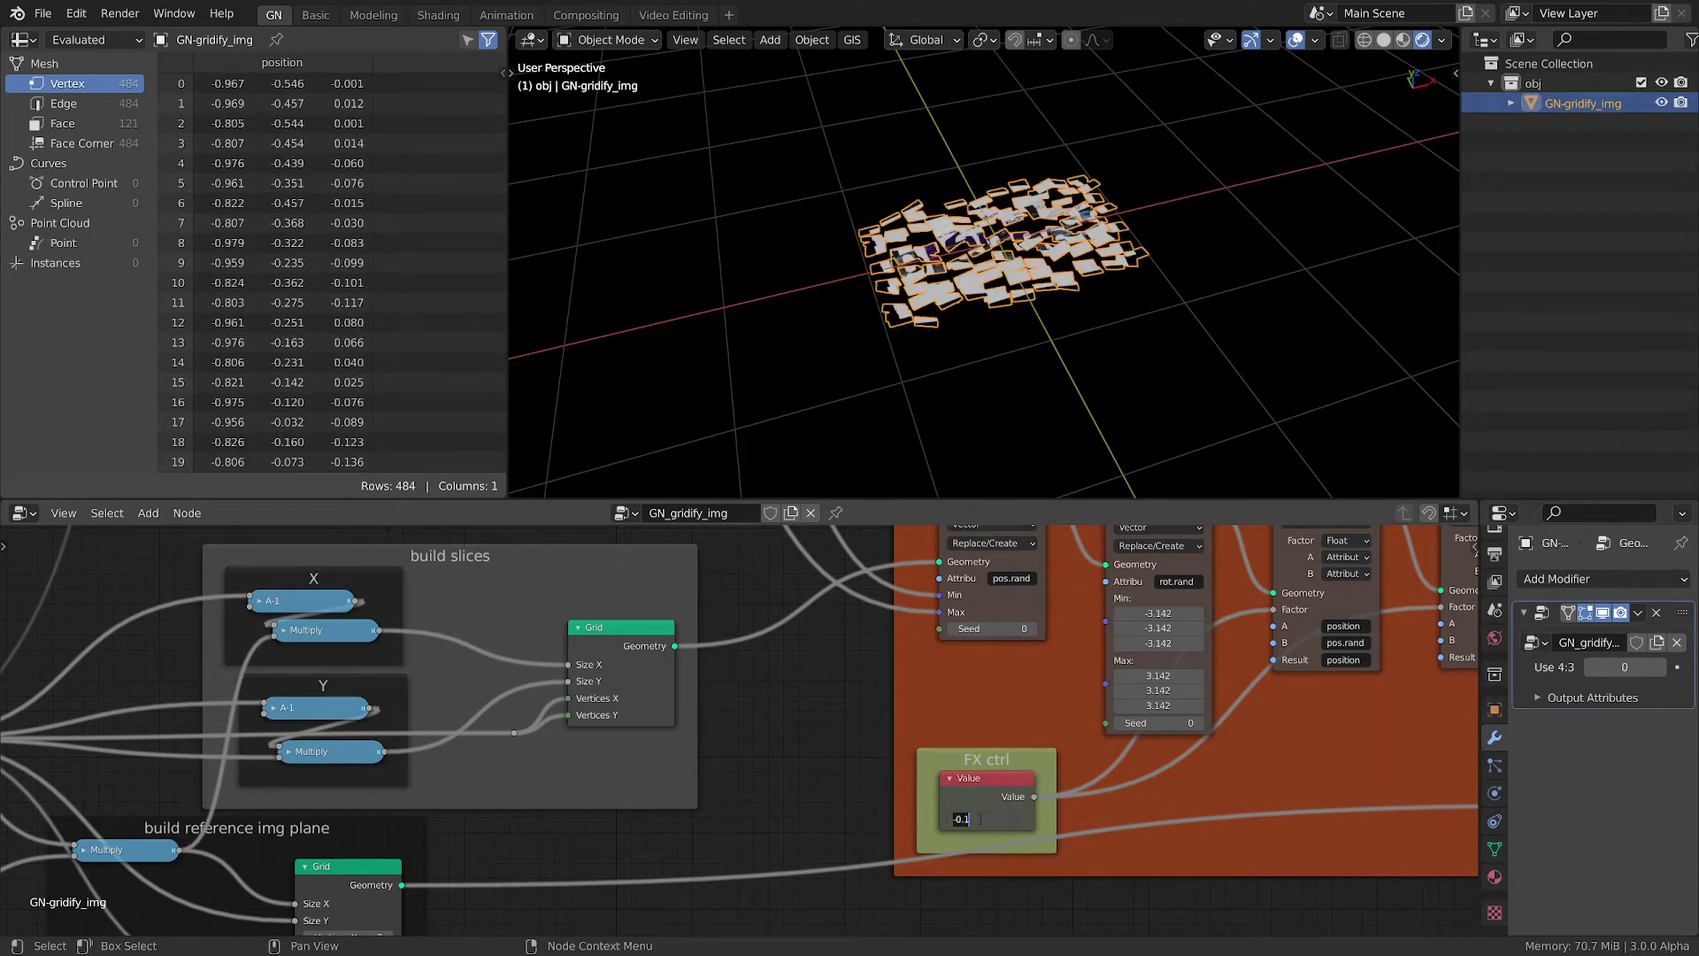
{"action": "type", "text": "0"}
{"action": "key", "text": "Return"}
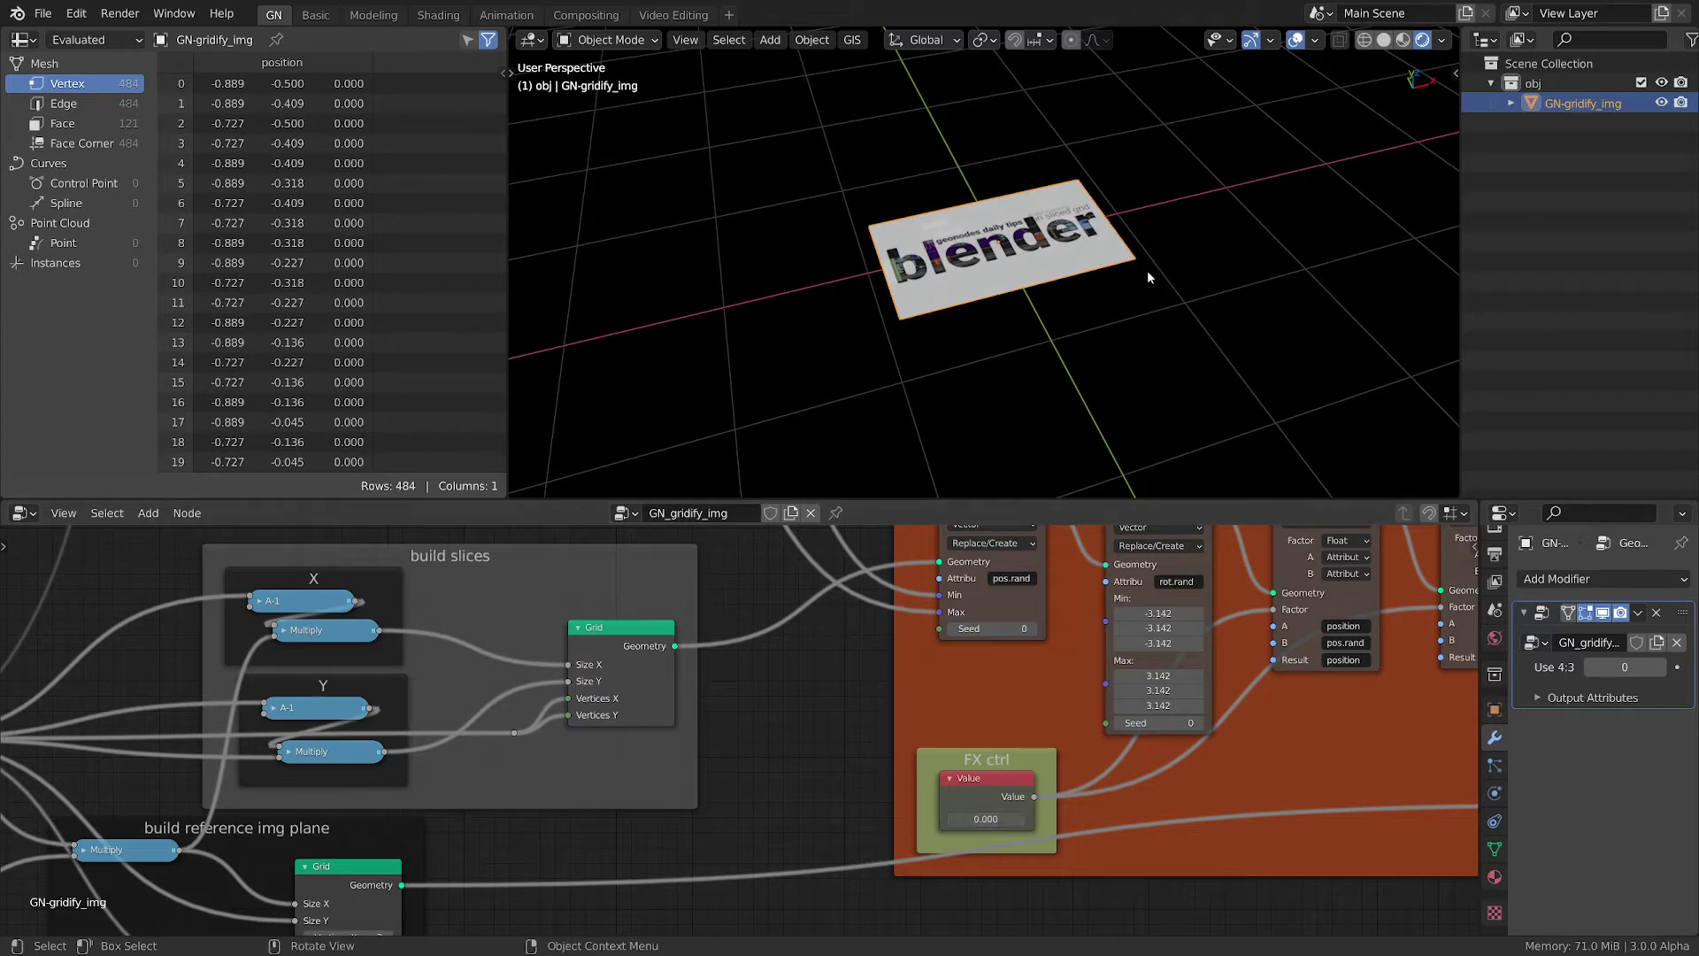
{"action": "middle_click_drag", "start_coordinate": [1150, 274], "coordinate": [1093, 280]}
{"action": "scroll", "coordinate": [1265, 704], "scroll_direction": "down", "scroll_amount": 2}
{"action": "middle_click_drag", "start_coordinate": [1309, 722], "coordinate": [1202, 708]}
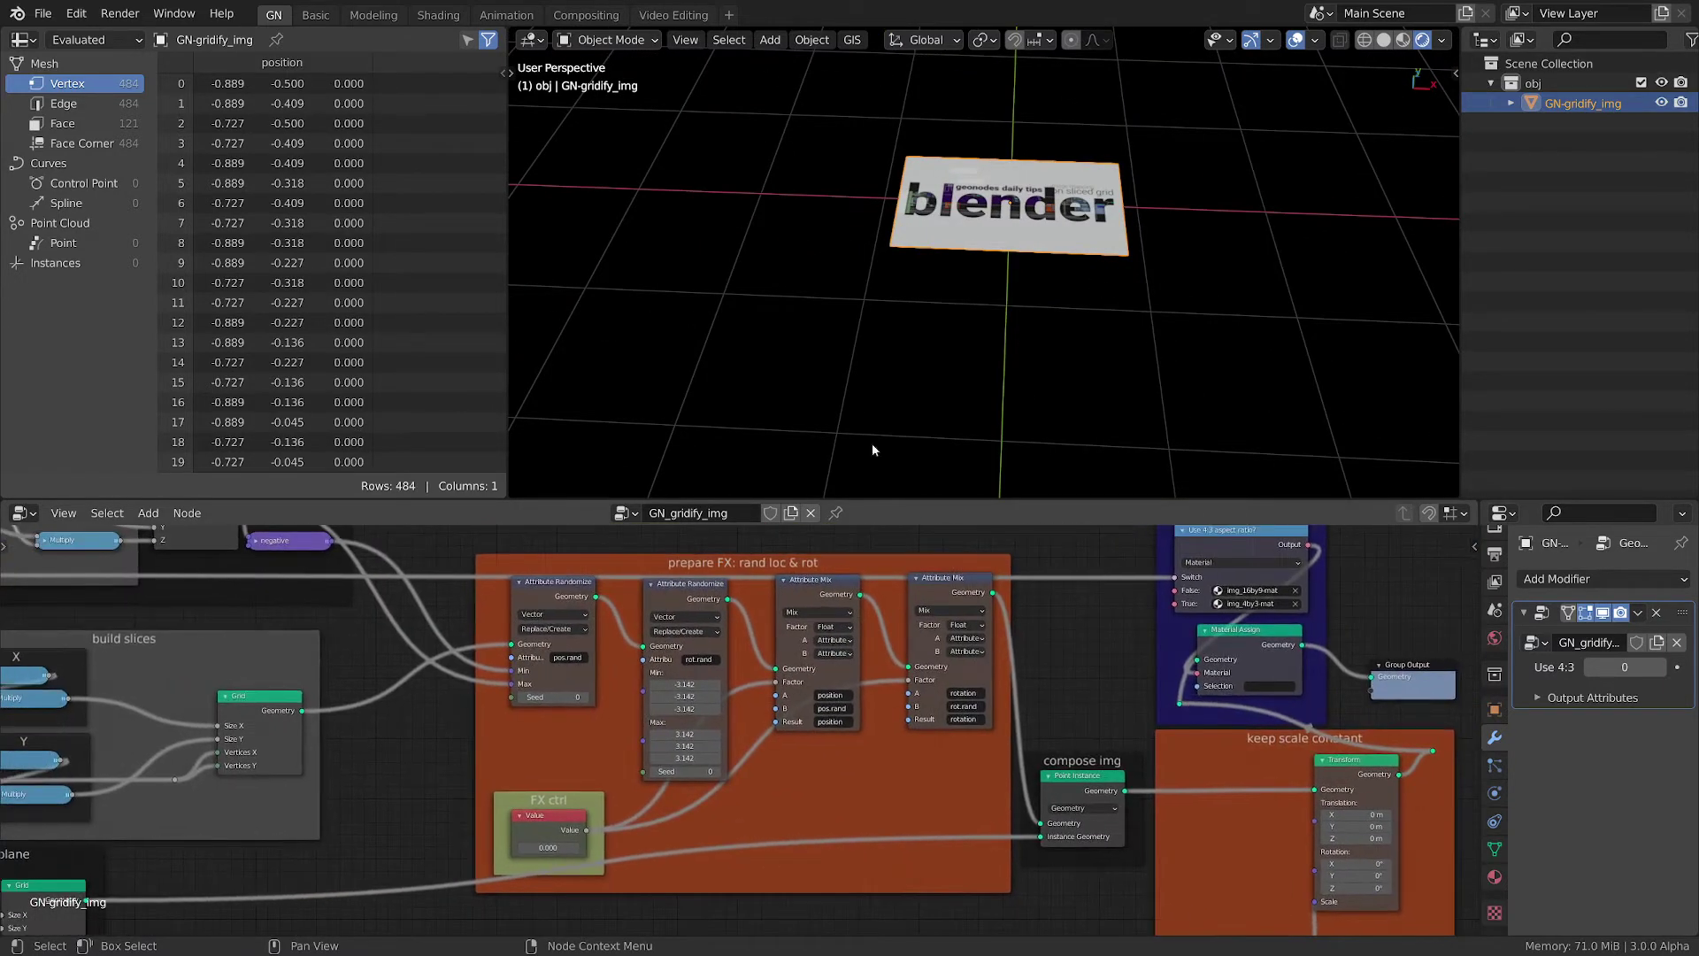
Turn the spreadsheet area into a Shader Editor and swap it with the 3D viewport
{"action": "left_click_drag", "start_coordinate": [1459, 235], "coordinate": [1677, 236]}
{"action": "left_click", "coordinate": [23, 40]}
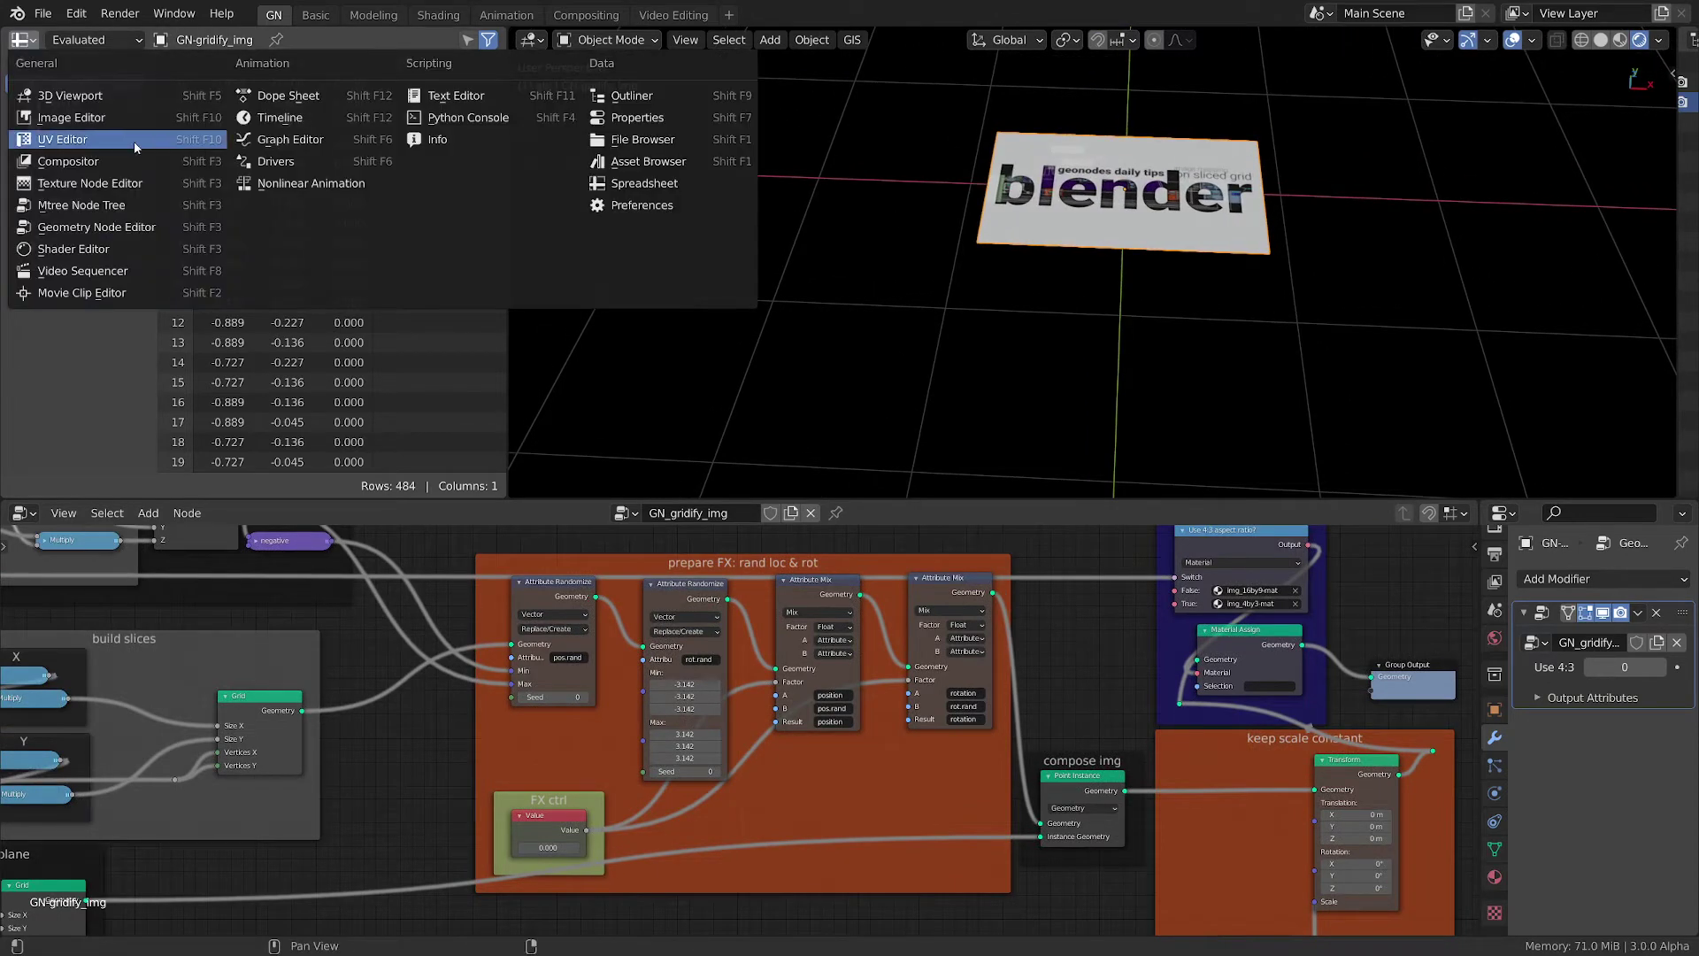
{"action": "left_click", "coordinate": [85, 252]}
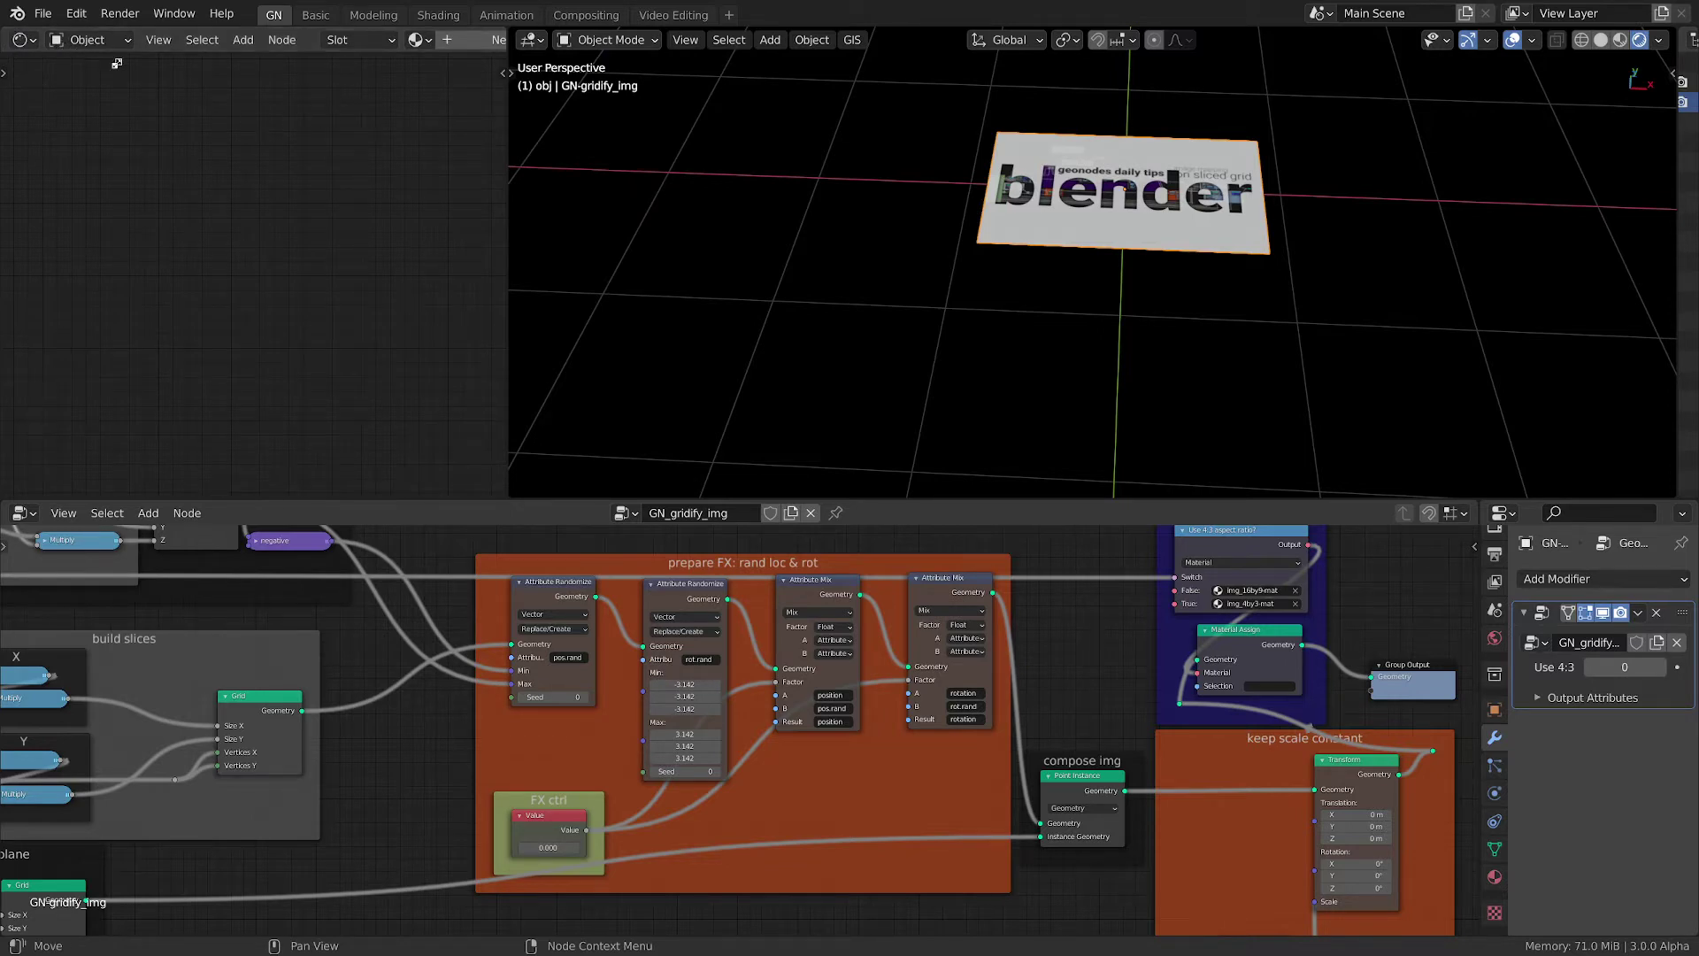
{"action": "left_click_drag", "start_coordinate": [753, 126], "coordinate": [755, 134], "text": "ctrl"}
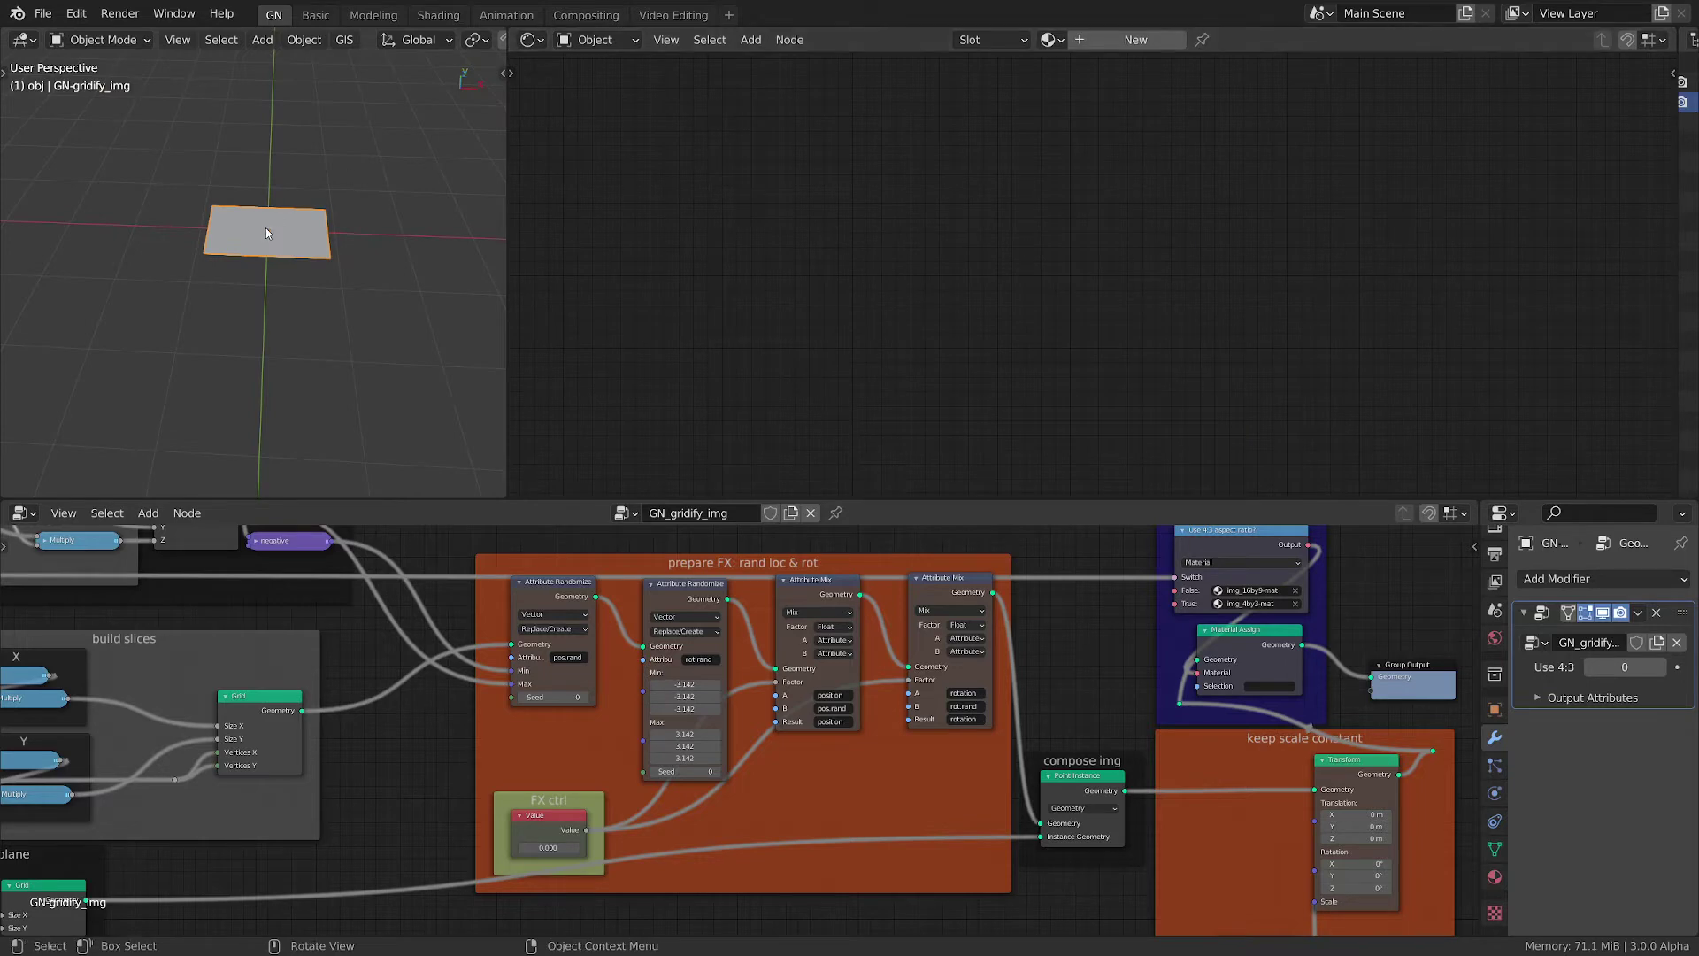
{"action": "scroll", "coordinate": [278, 256], "scroll_direction": "up", "scroll_amount": 1}
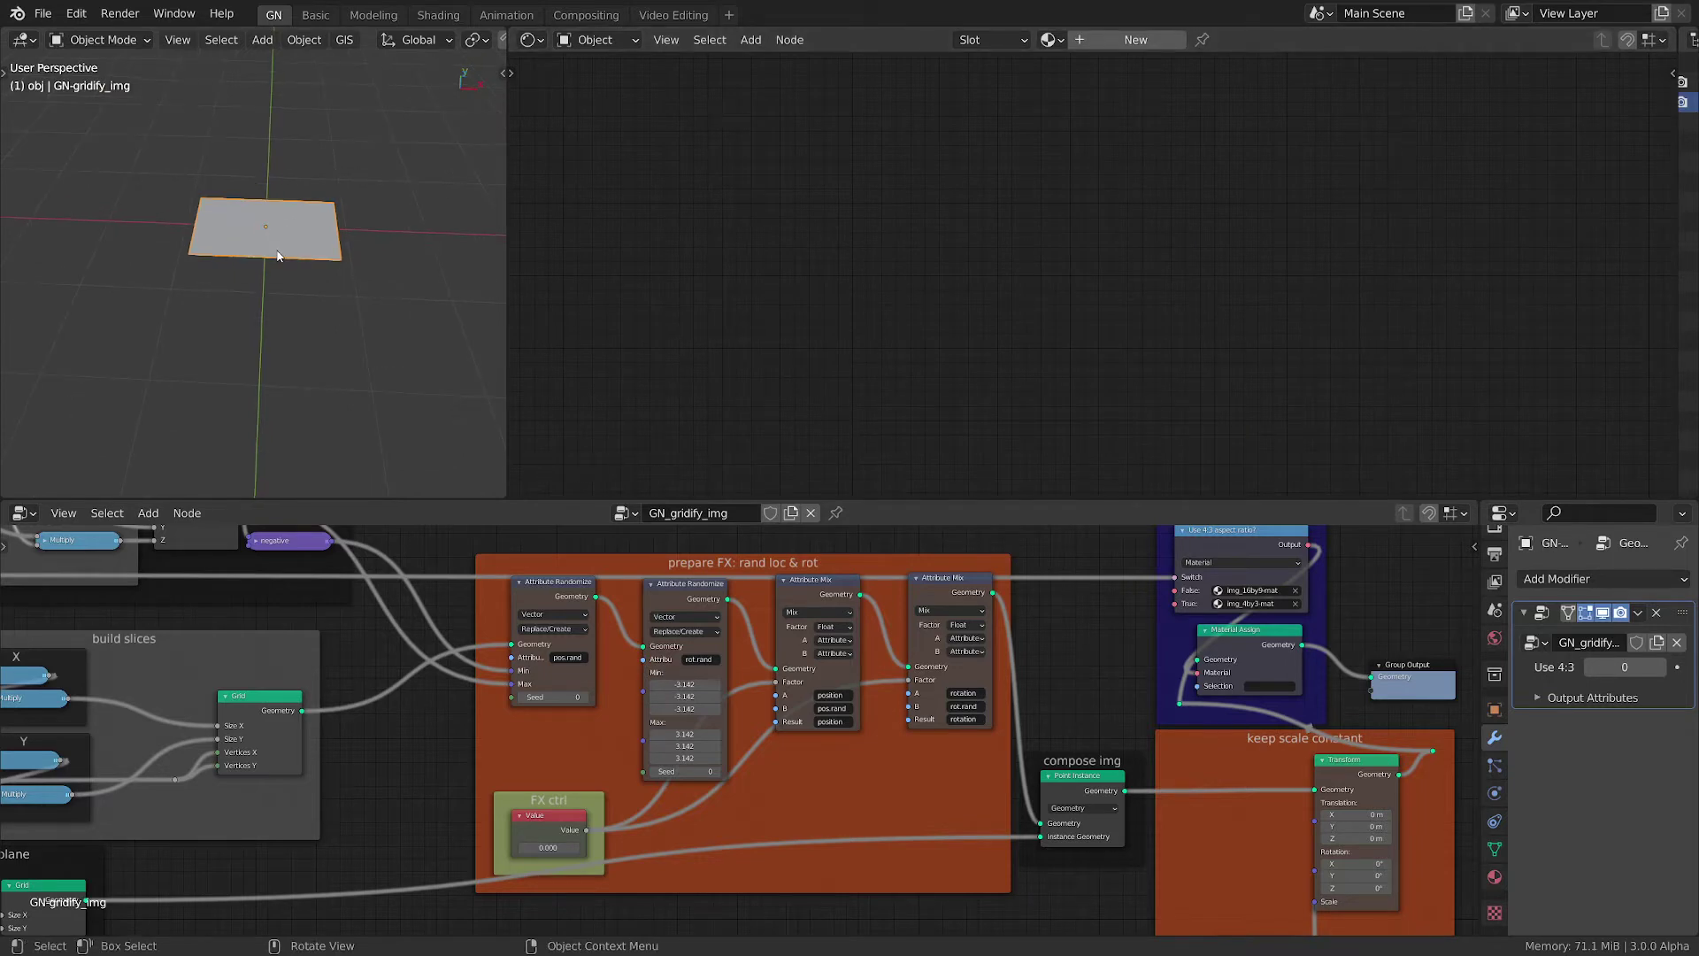
{"action": "key", "text": "grave"}
Switch the 3D view to Top with Rendered shading and show both editors' N sidebars
{"action": "left_click", "coordinate": [277, 186]}
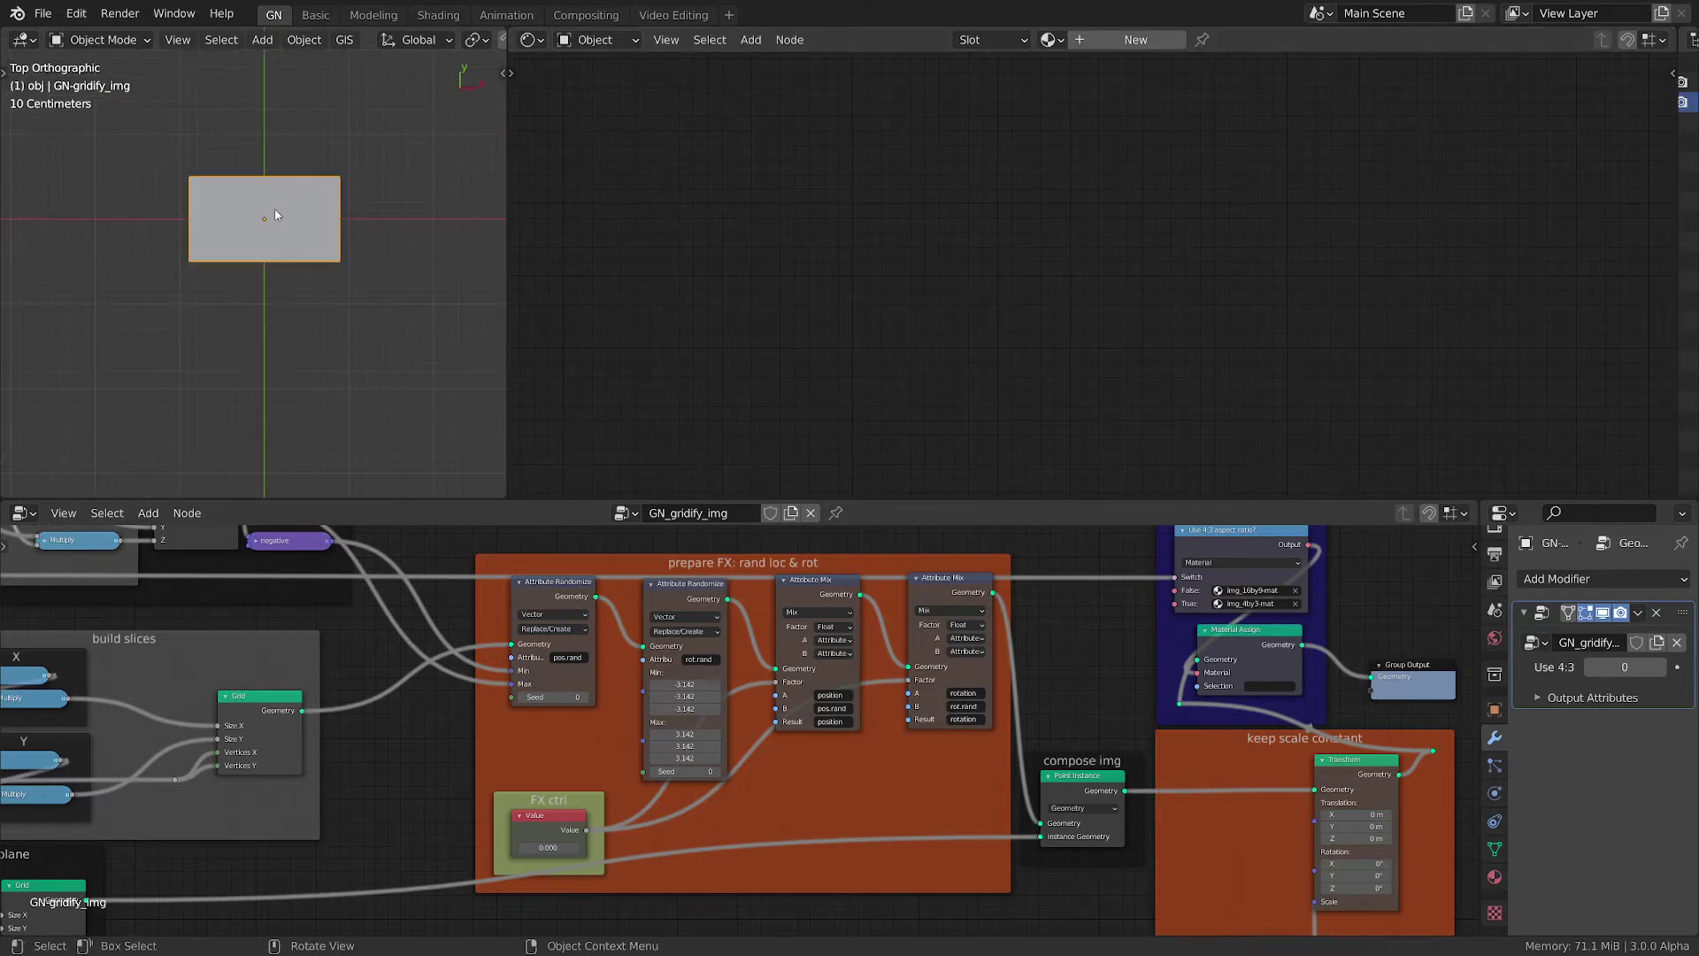
{"action": "key", "text": "z"}
{"action": "left_click", "coordinate": [287, 146]}
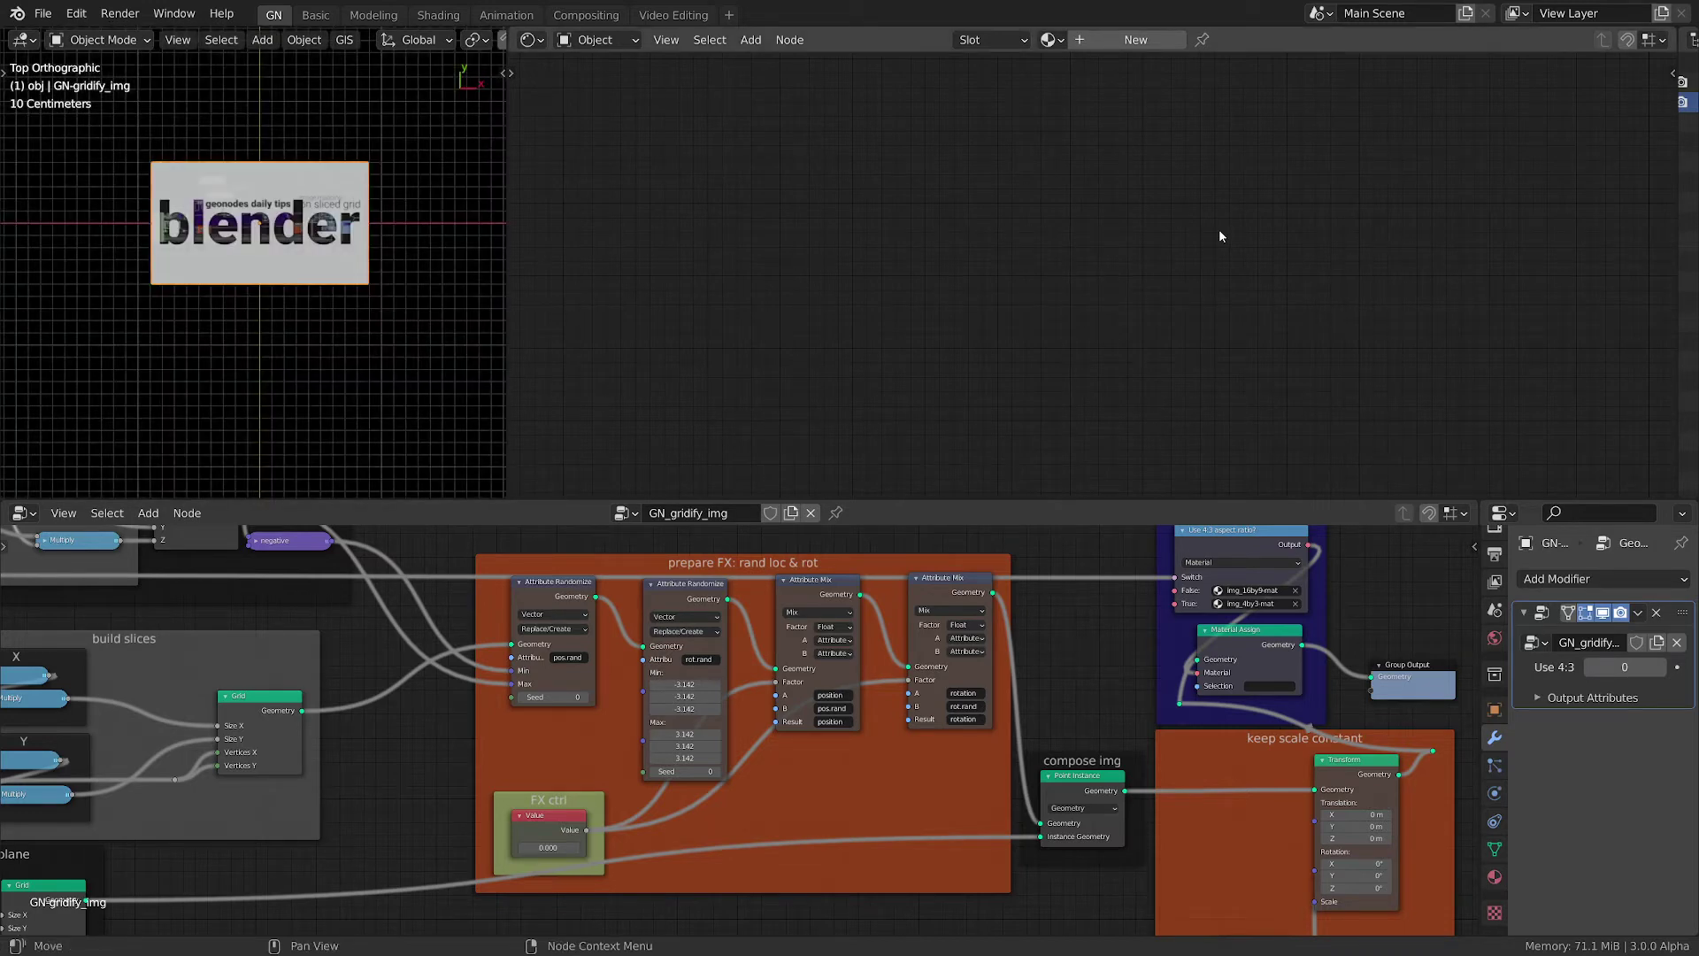
{"action": "key", "text": "n"}
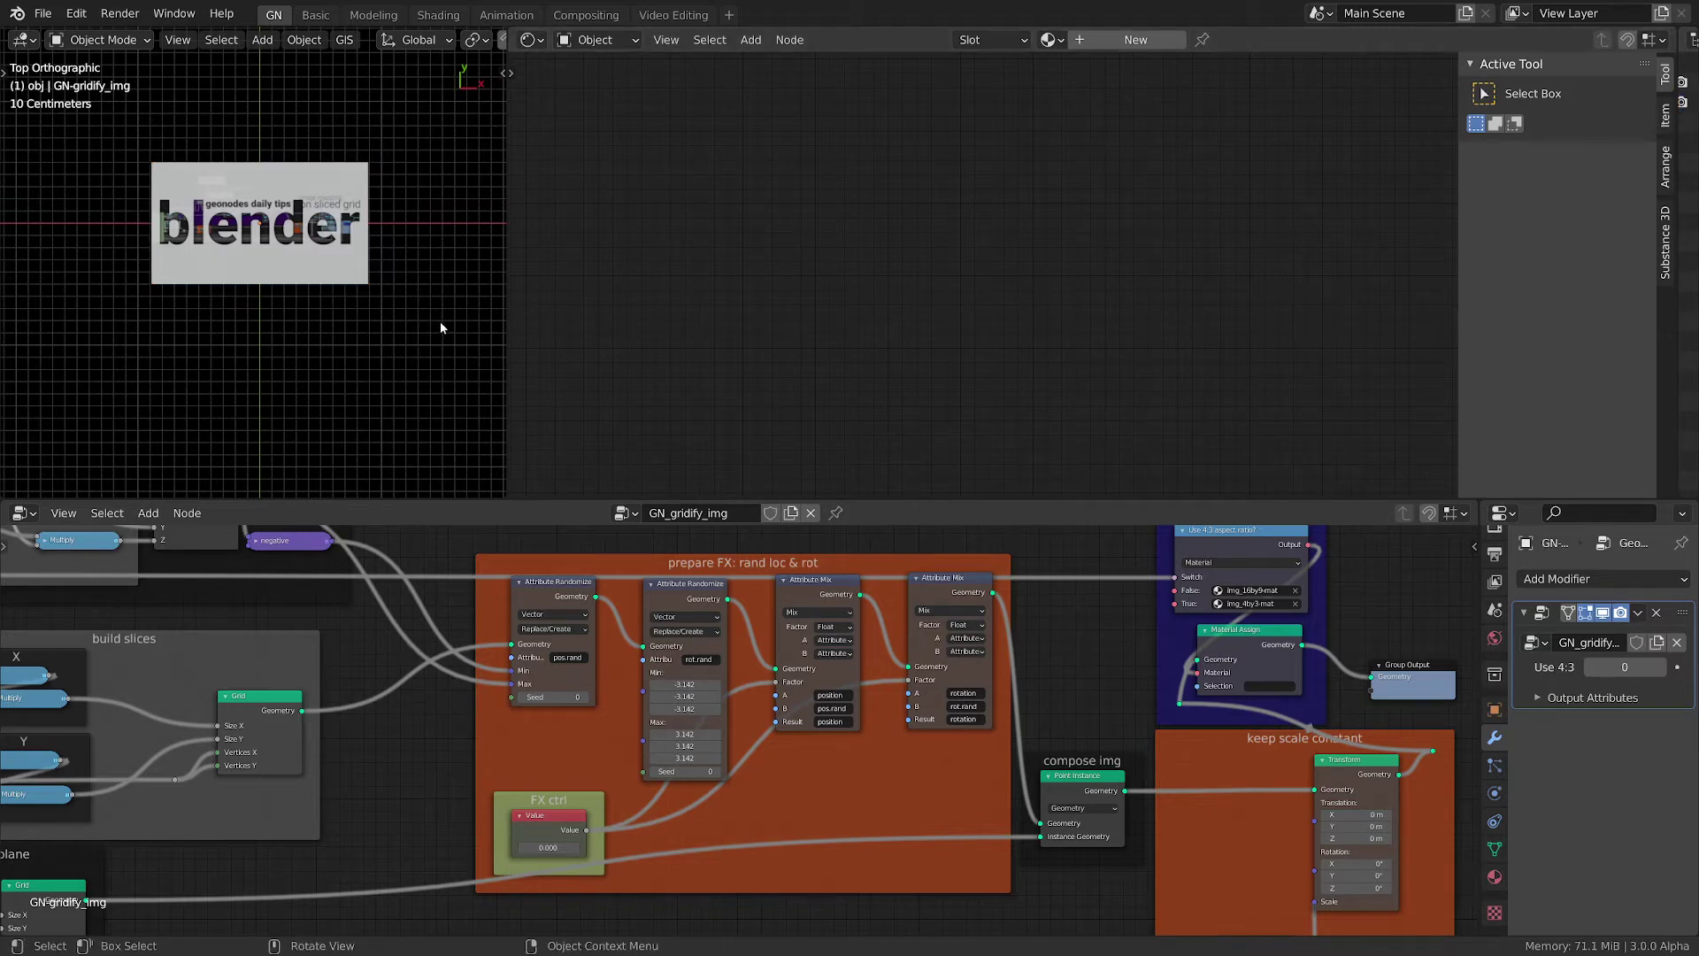
{"action": "key", "text": "n"}
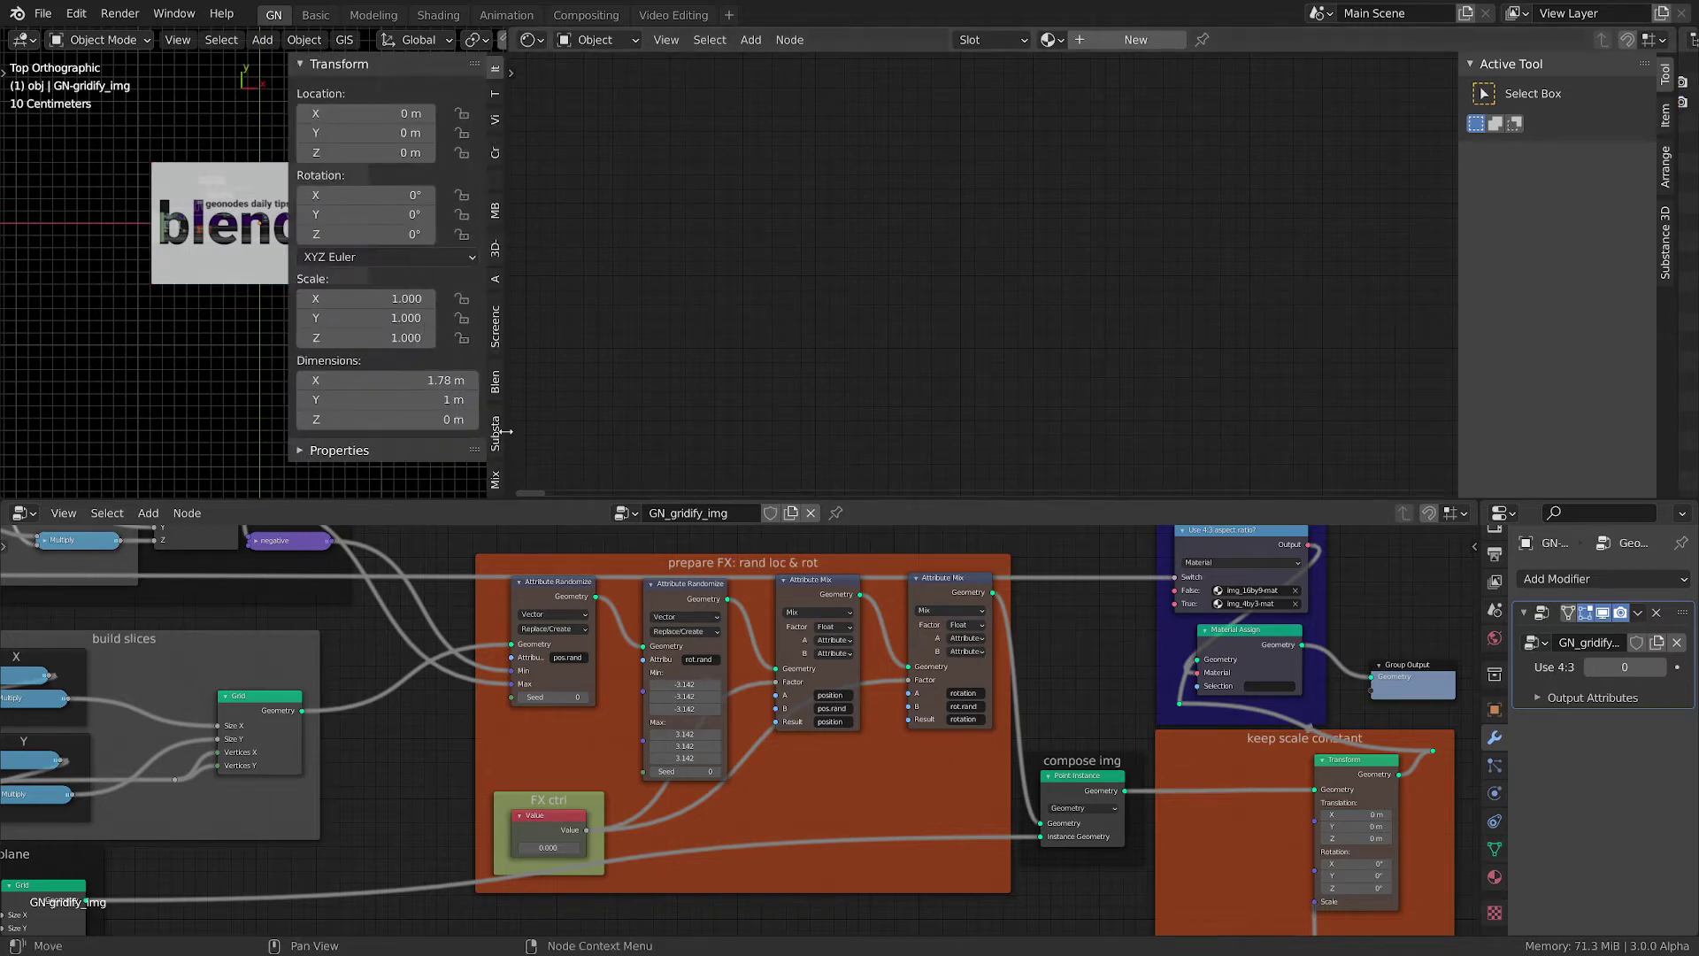
{"action": "left_click", "coordinate": [496, 329]}
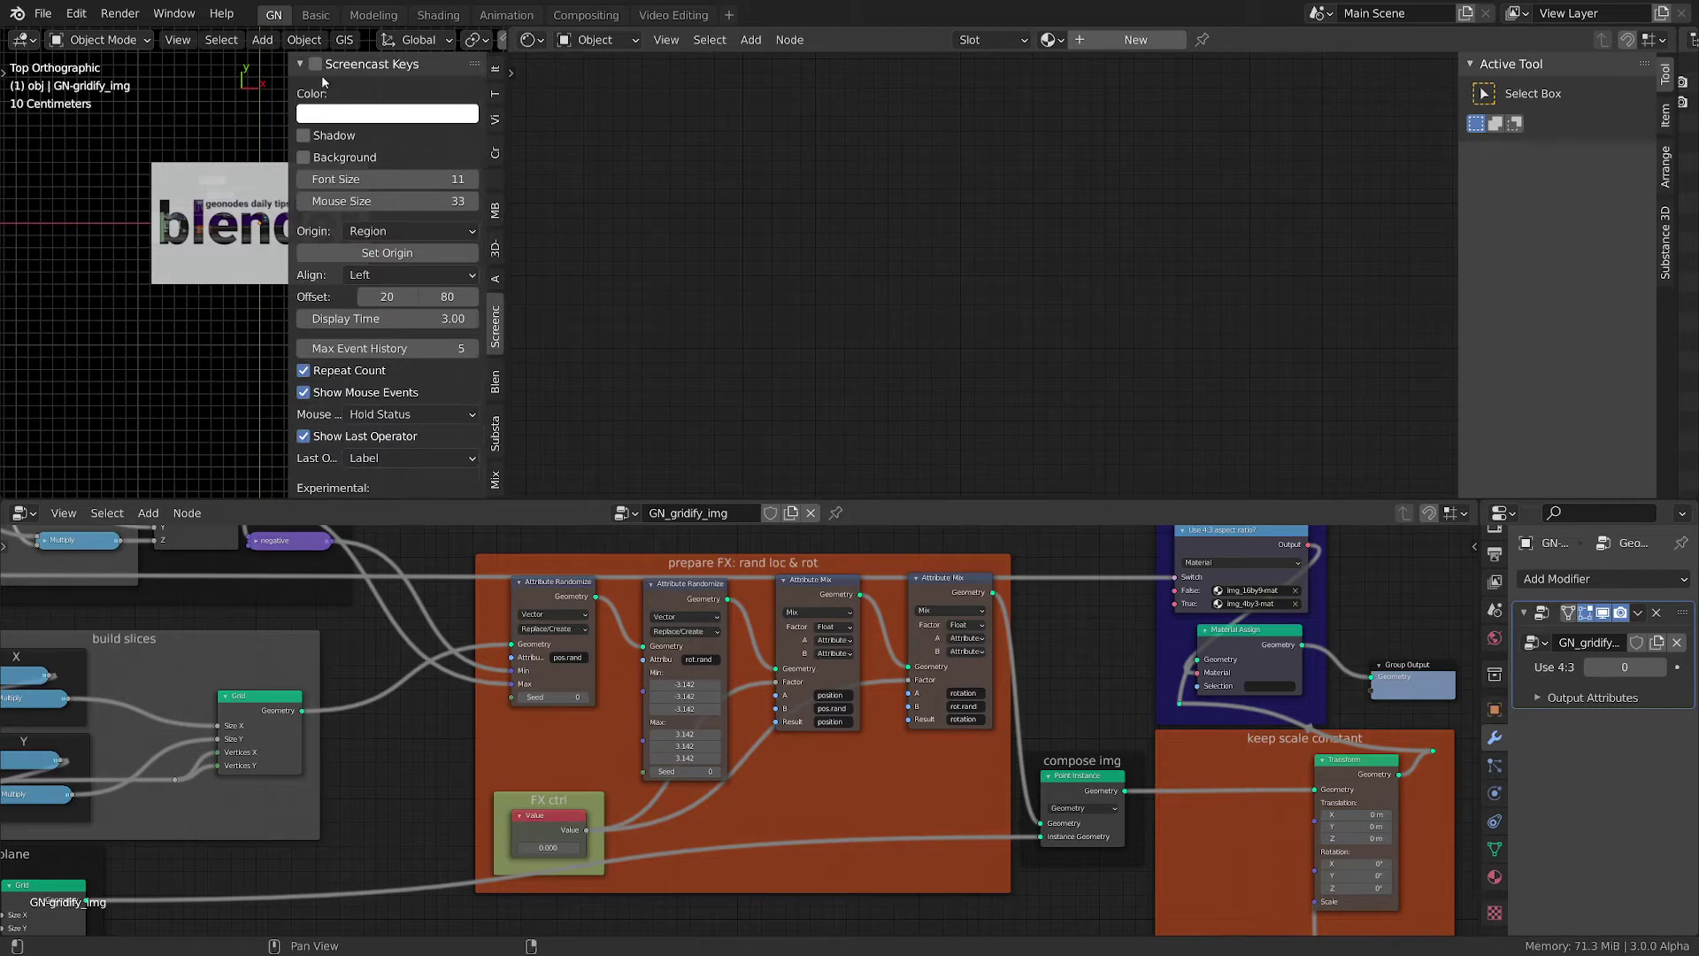
Load img_4by3-mat in the shader editor and inspect its Emission and output nodes
{"action": "key", "text": "n"}
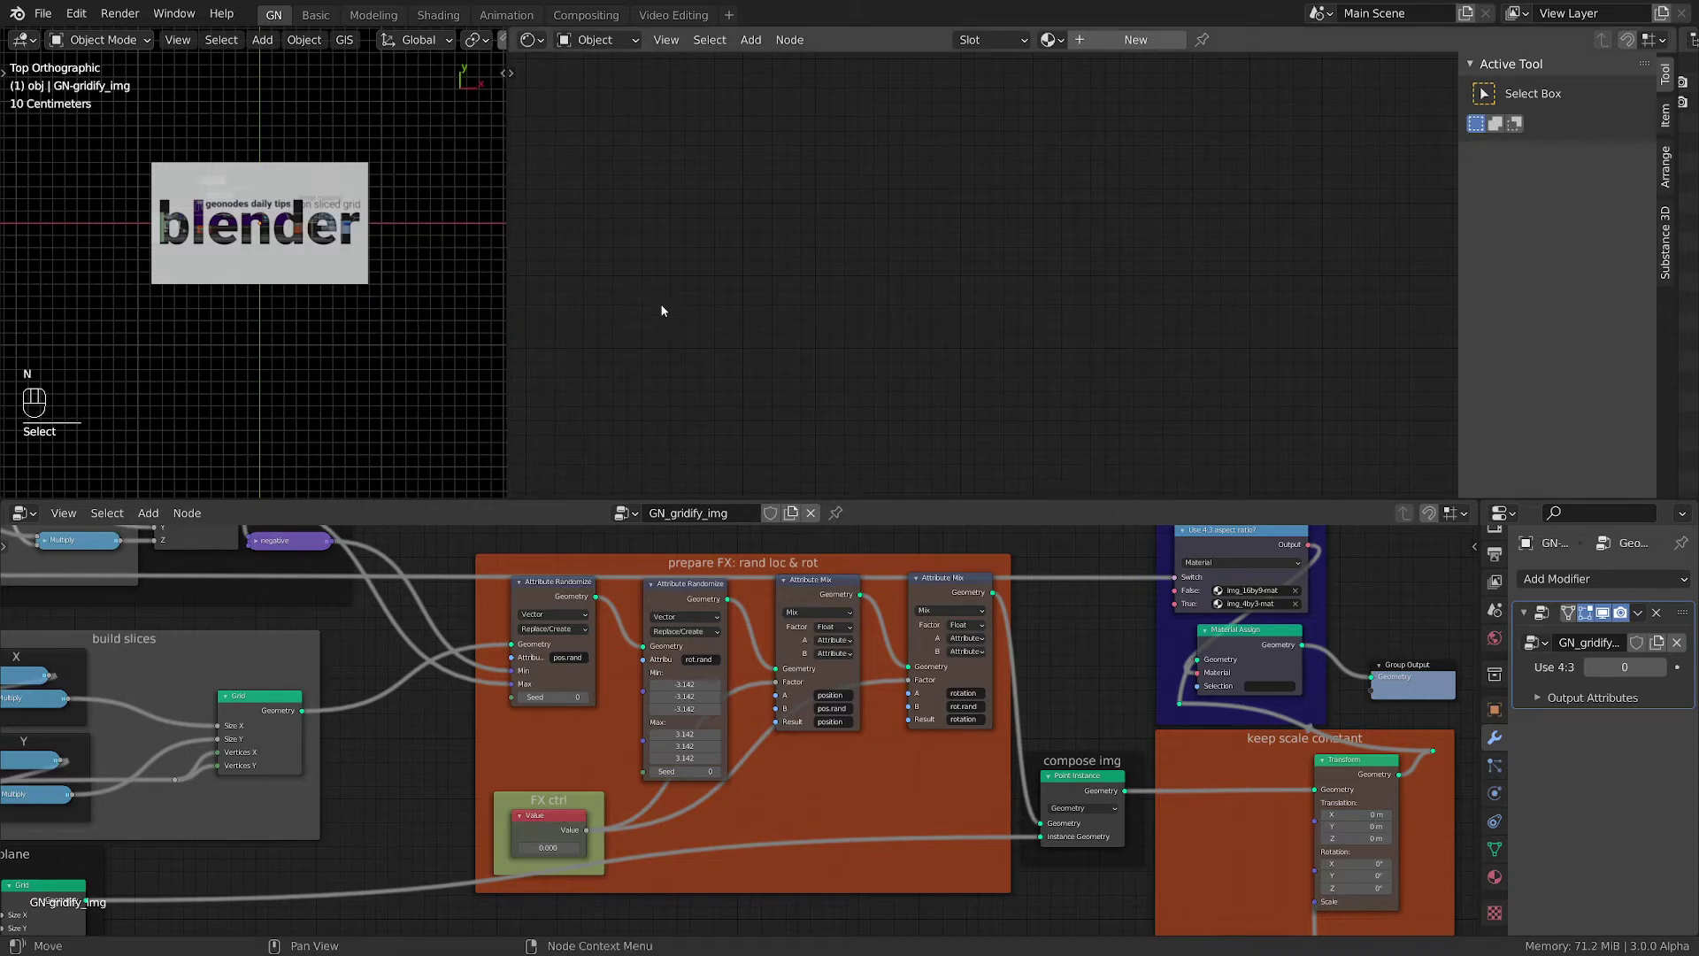
{"action": "scroll", "coordinate": [1007, 568], "scroll_direction": "down", "scroll_amount": 2}
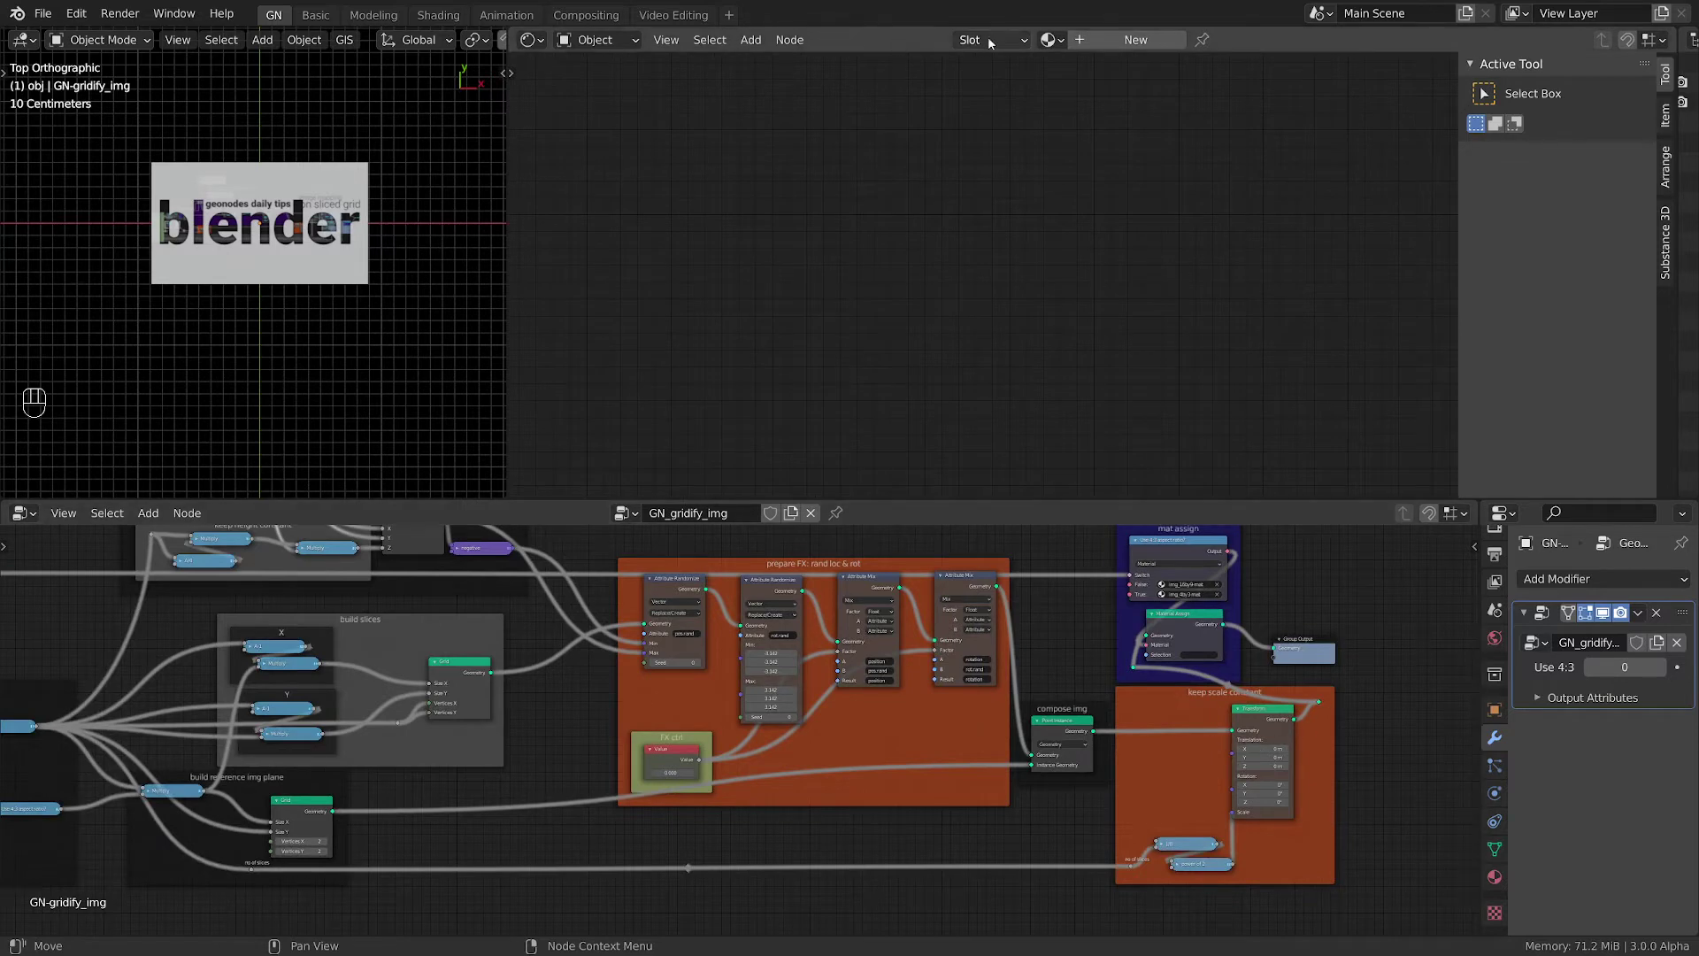
{"action": "left_click", "coordinate": [1019, 39]}
{"action": "left_click", "coordinate": [1057, 37]}
{"action": "left_click", "coordinate": [1108, 89]}
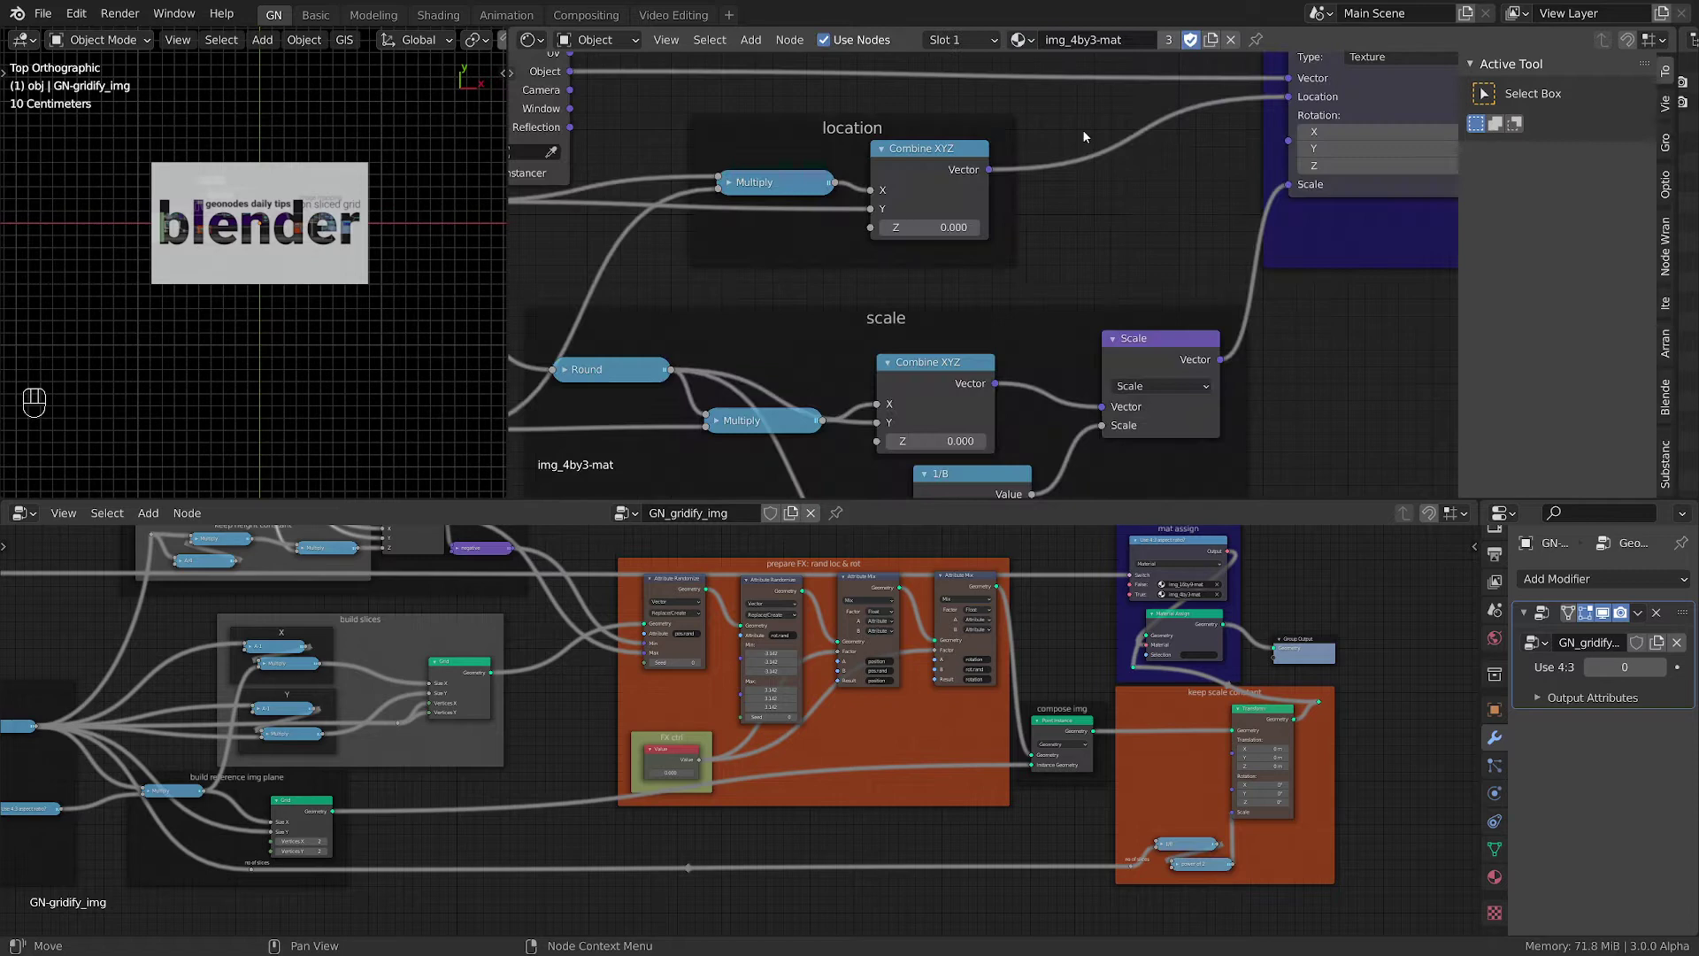
{"action": "scroll", "coordinate": [1043, 205], "scroll_direction": "down", "scroll_amount": 5}
{"action": "middle_click_drag", "start_coordinate": [1043, 204], "coordinate": [1112, 263]}
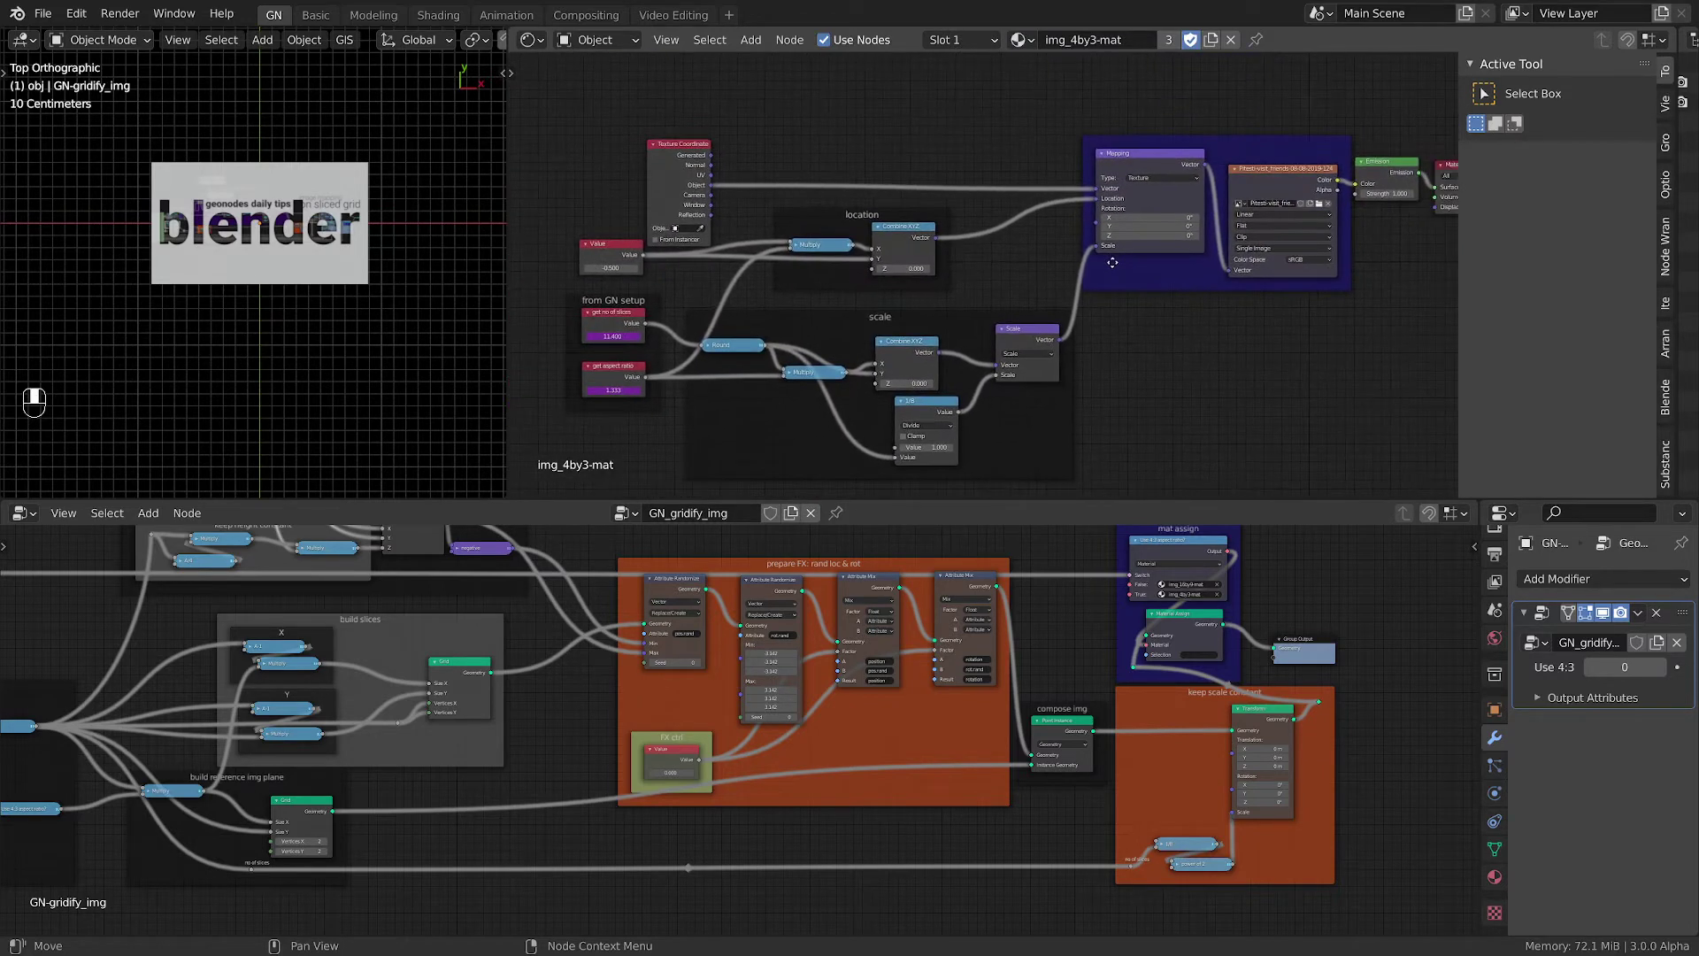
{"action": "middle_click_drag", "start_coordinate": [1236, 291], "coordinate": [1198, 291]}
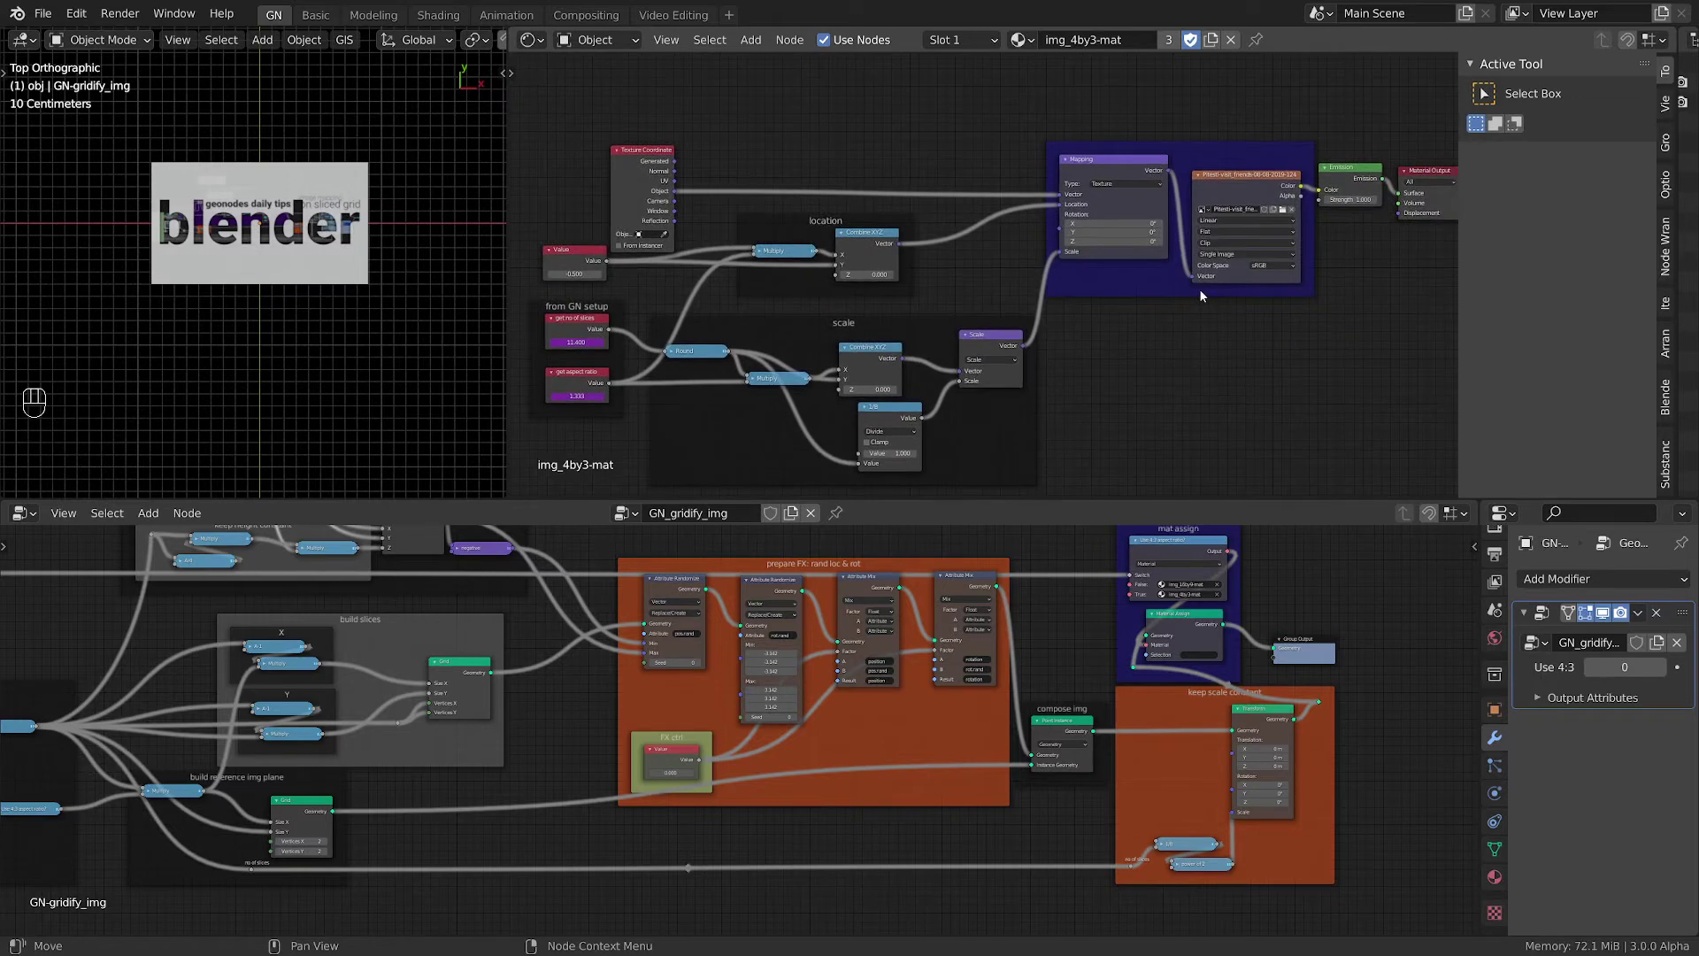
{"action": "scroll", "coordinate": [1201, 292], "scroll_direction": "down", "scroll_amount": 2}
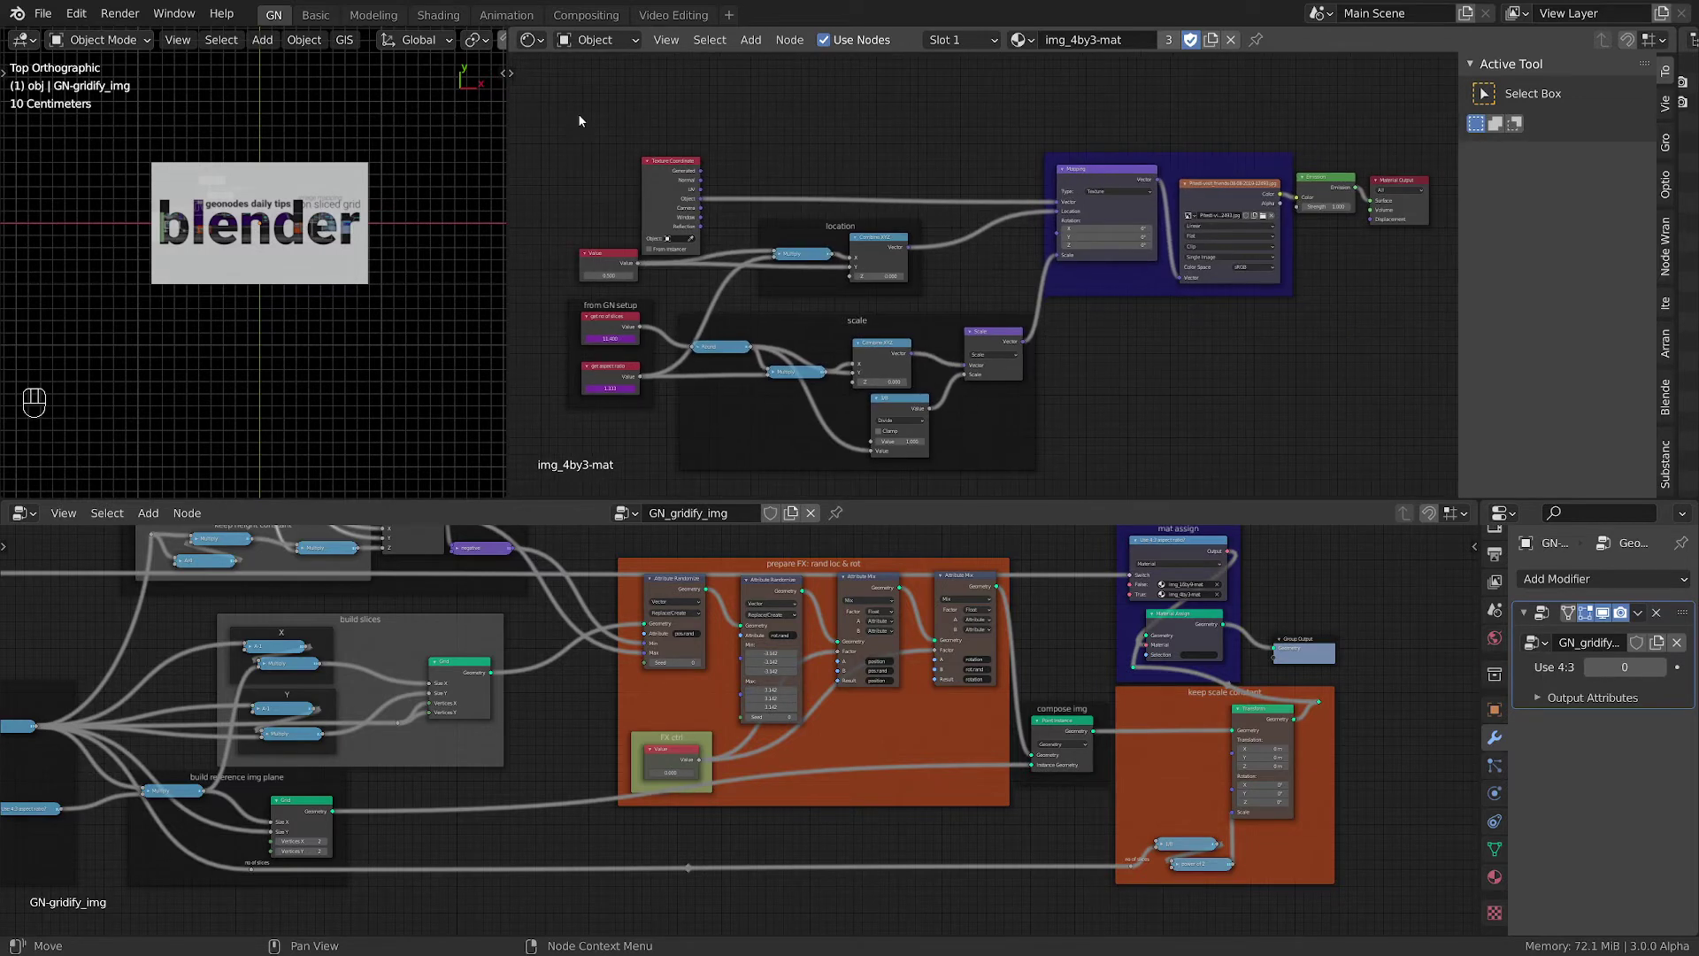
{"action": "left_click_drag", "start_coordinate": [548, 113], "coordinate": [1347, 491]}
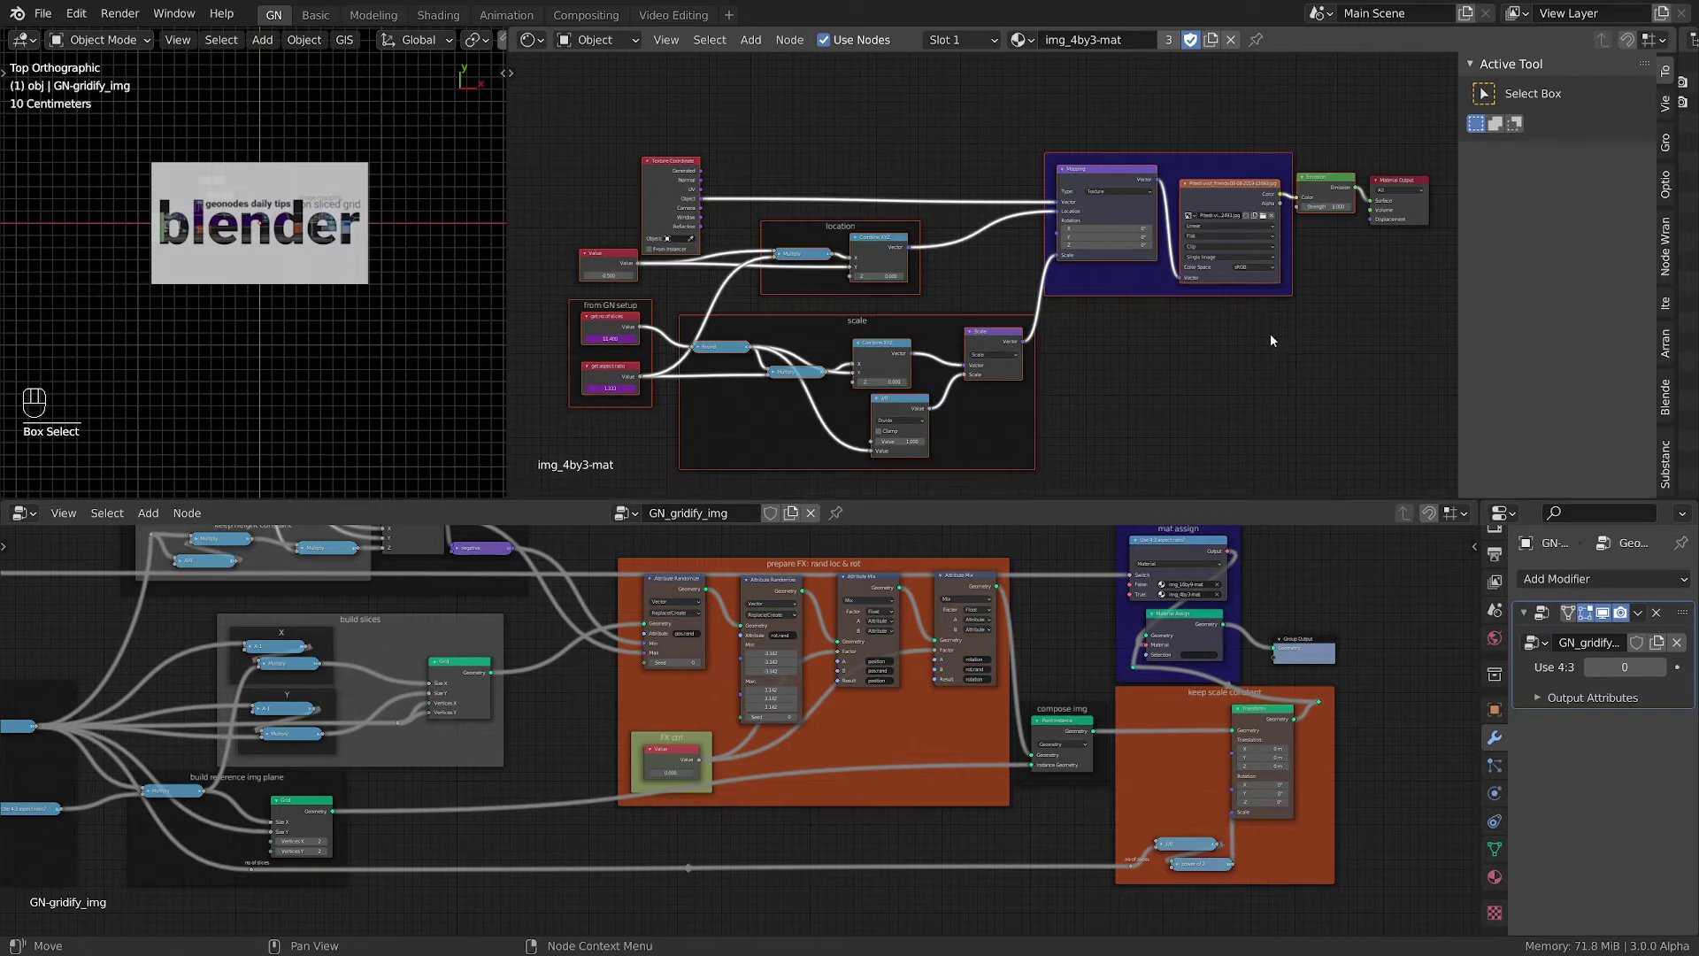
{"action": "left_click", "coordinate": [1192, 396]}
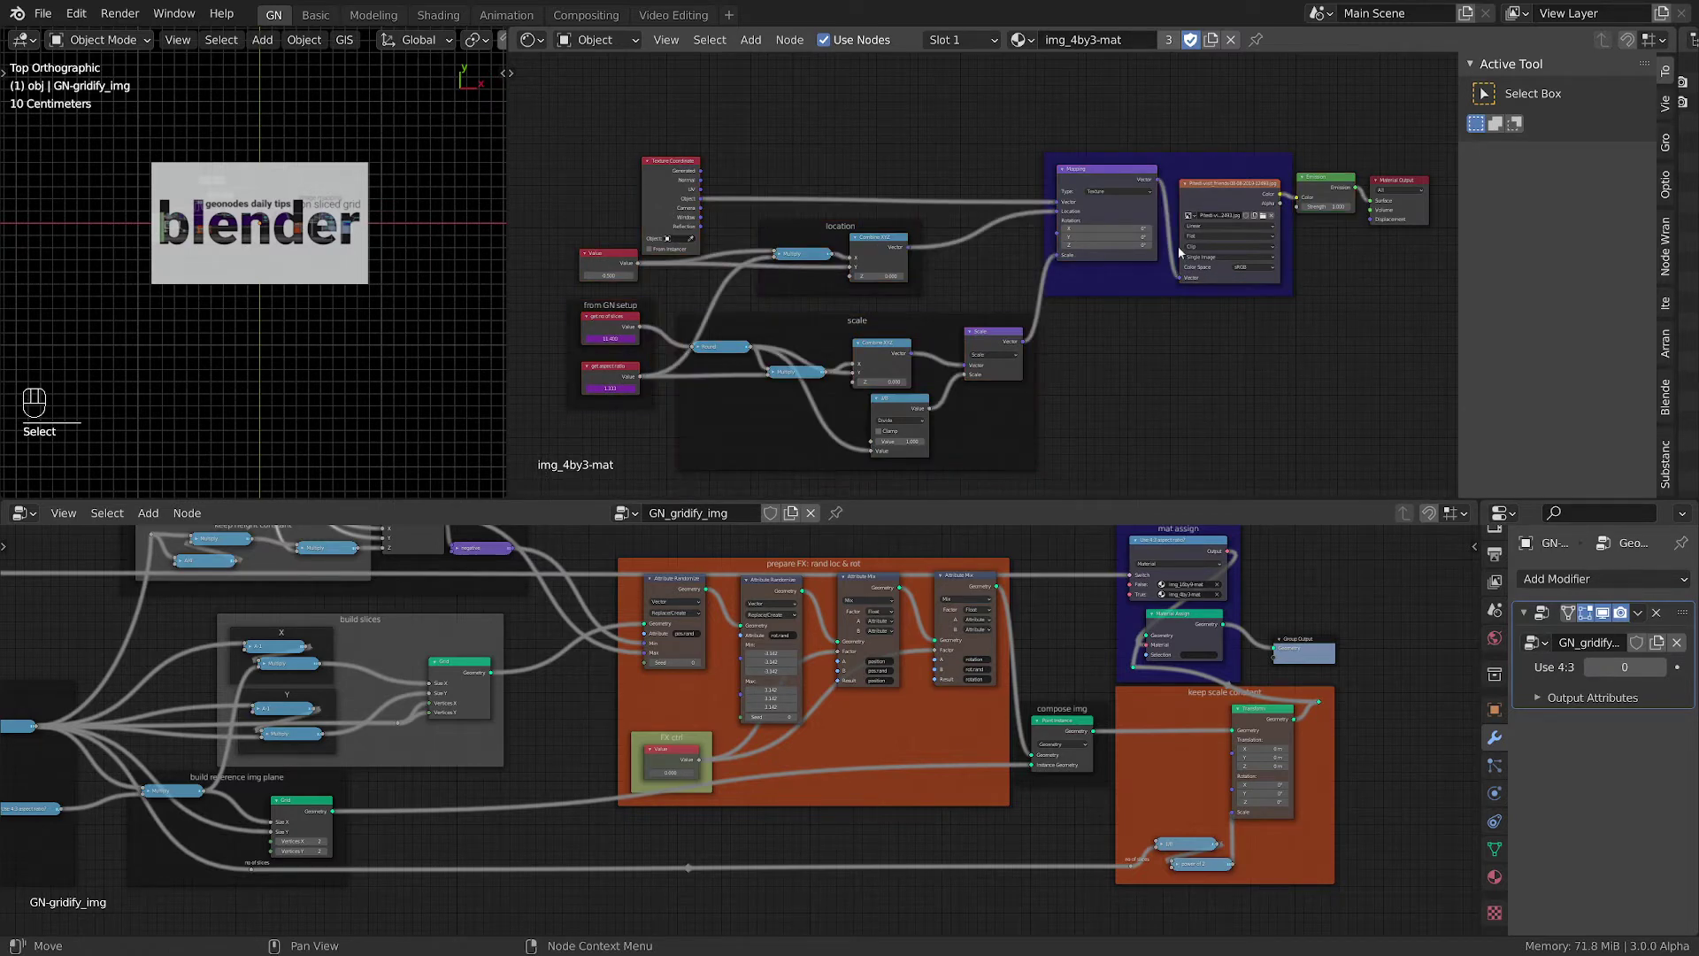
Switch to img_16by9-mat and delete all its nodes except Material Output
{"action": "left_click", "coordinate": [1020, 39]}
{"action": "key", "text": "Return"}
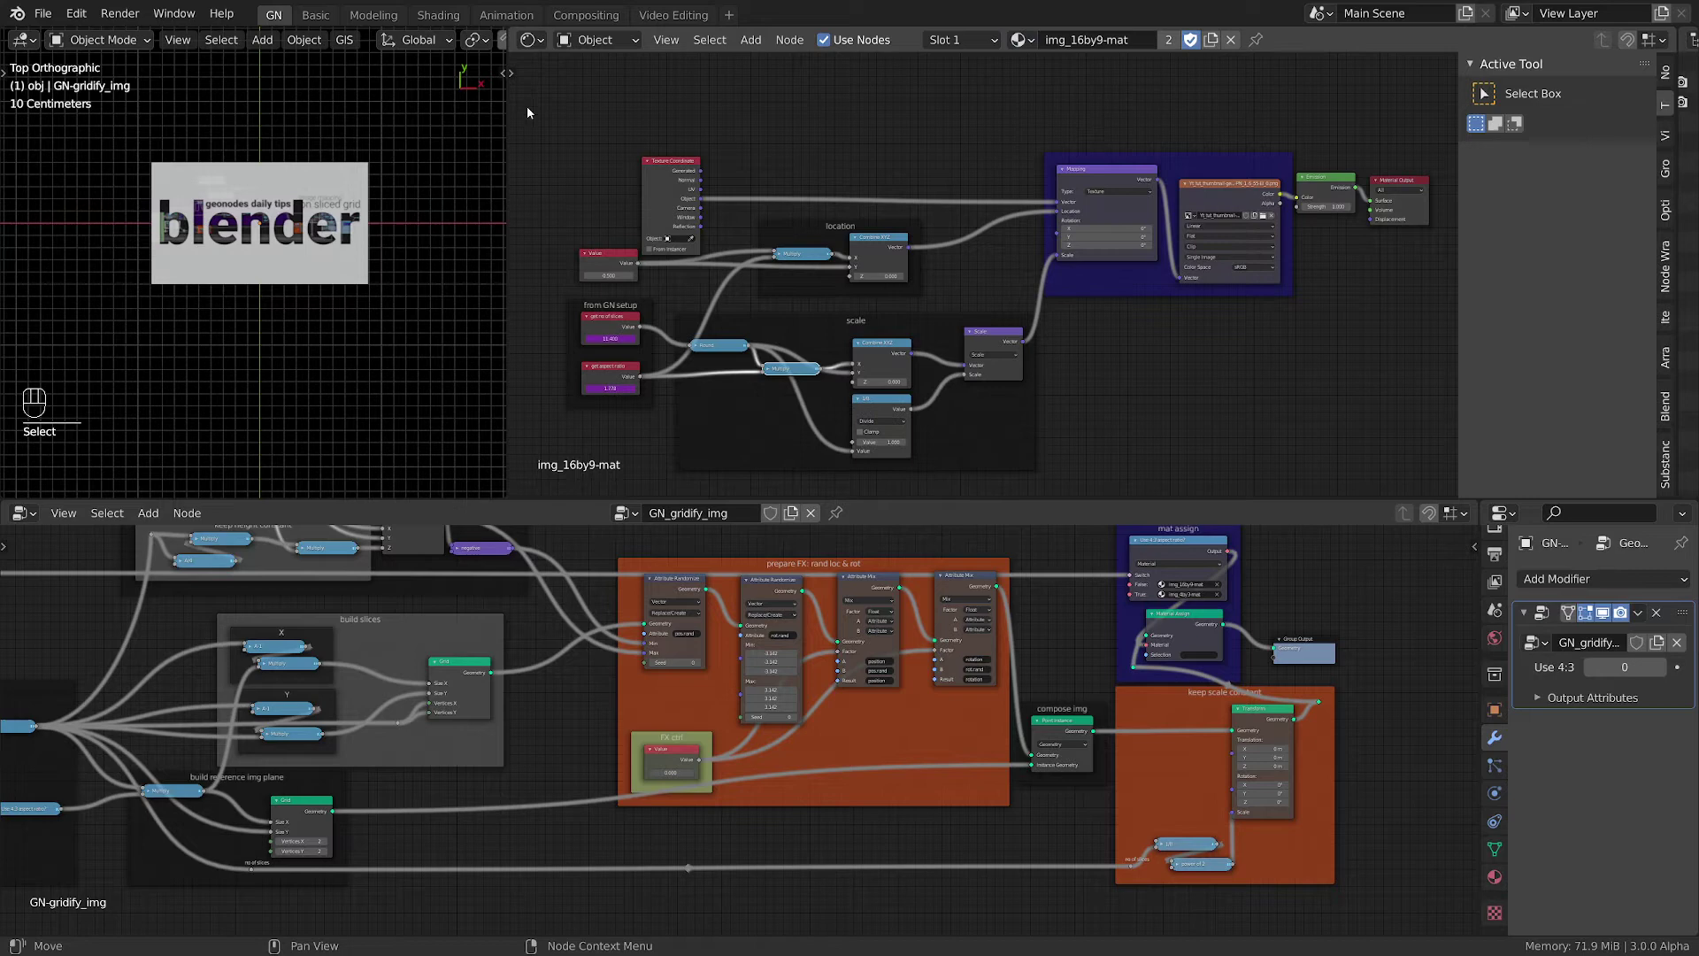
{"action": "left_click_drag", "start_coordinate": [528, 113], "coordinate": [1336, 476]}
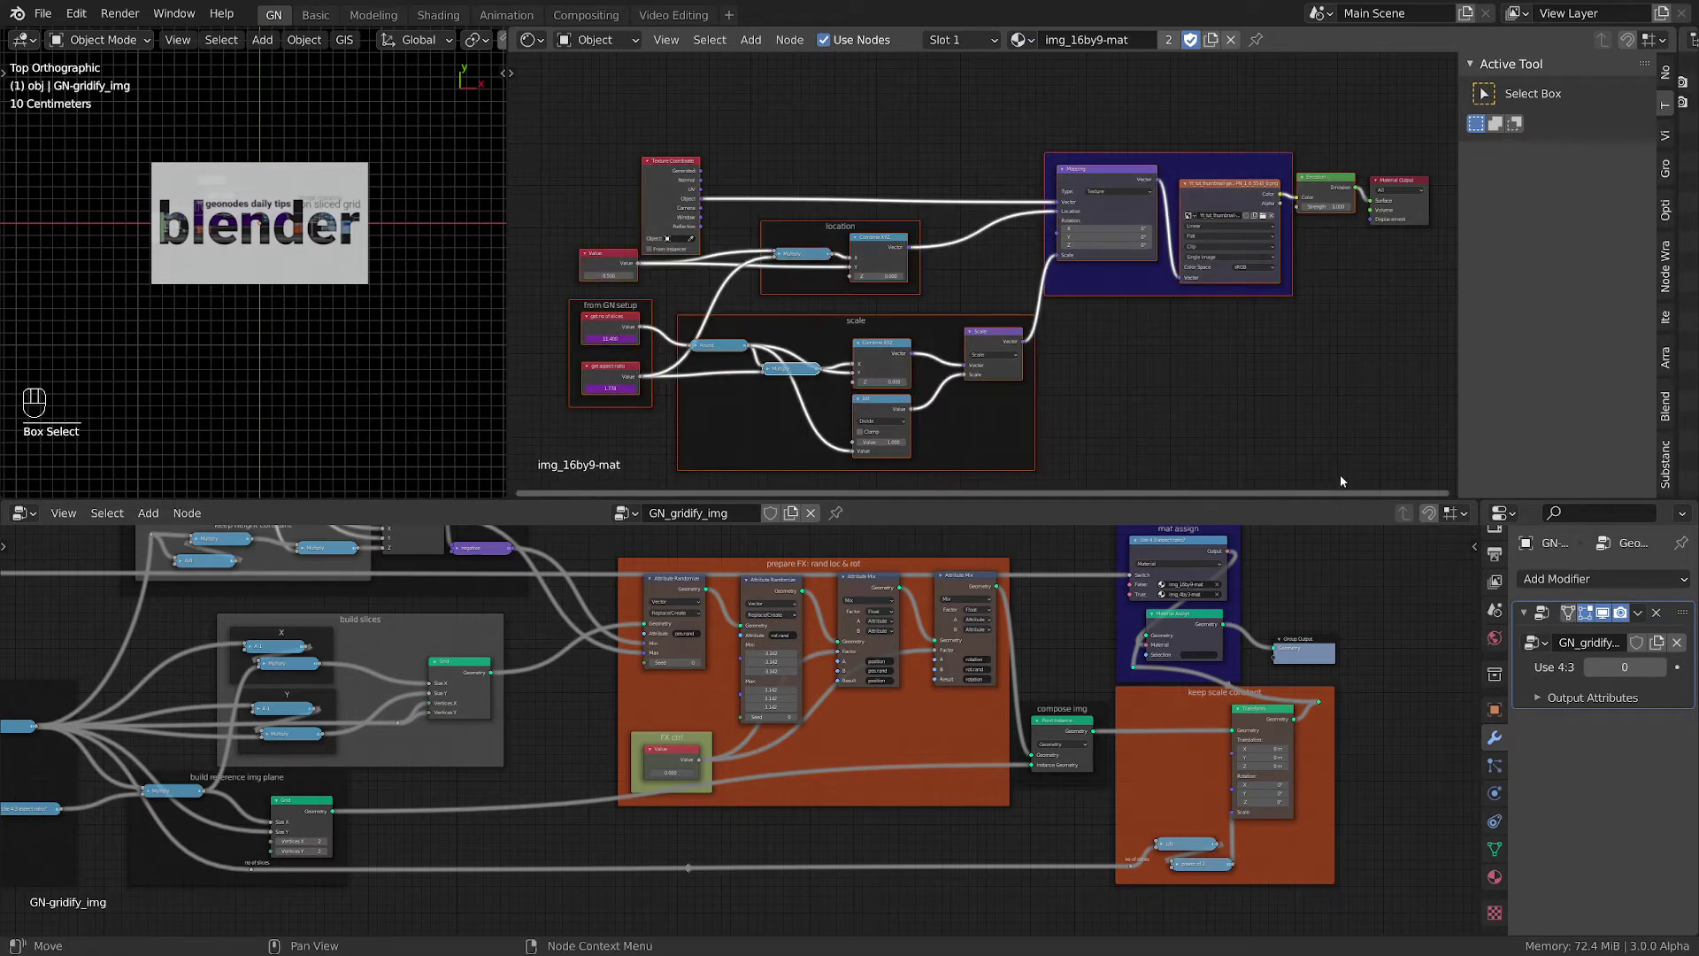
{"action": "key", "text": "x"}
{"action": "middle_click_drag", "start_coordinate": [1176, 167], "coordinate": [1115, 203]}
Add an Emission node and connect it to the Material Output Surface
{"action": "key", "text": "n"}
{"action": "scroll", "coordinate": [1246, 214], "scroll_direction": "up", "scroll_amount": 1}
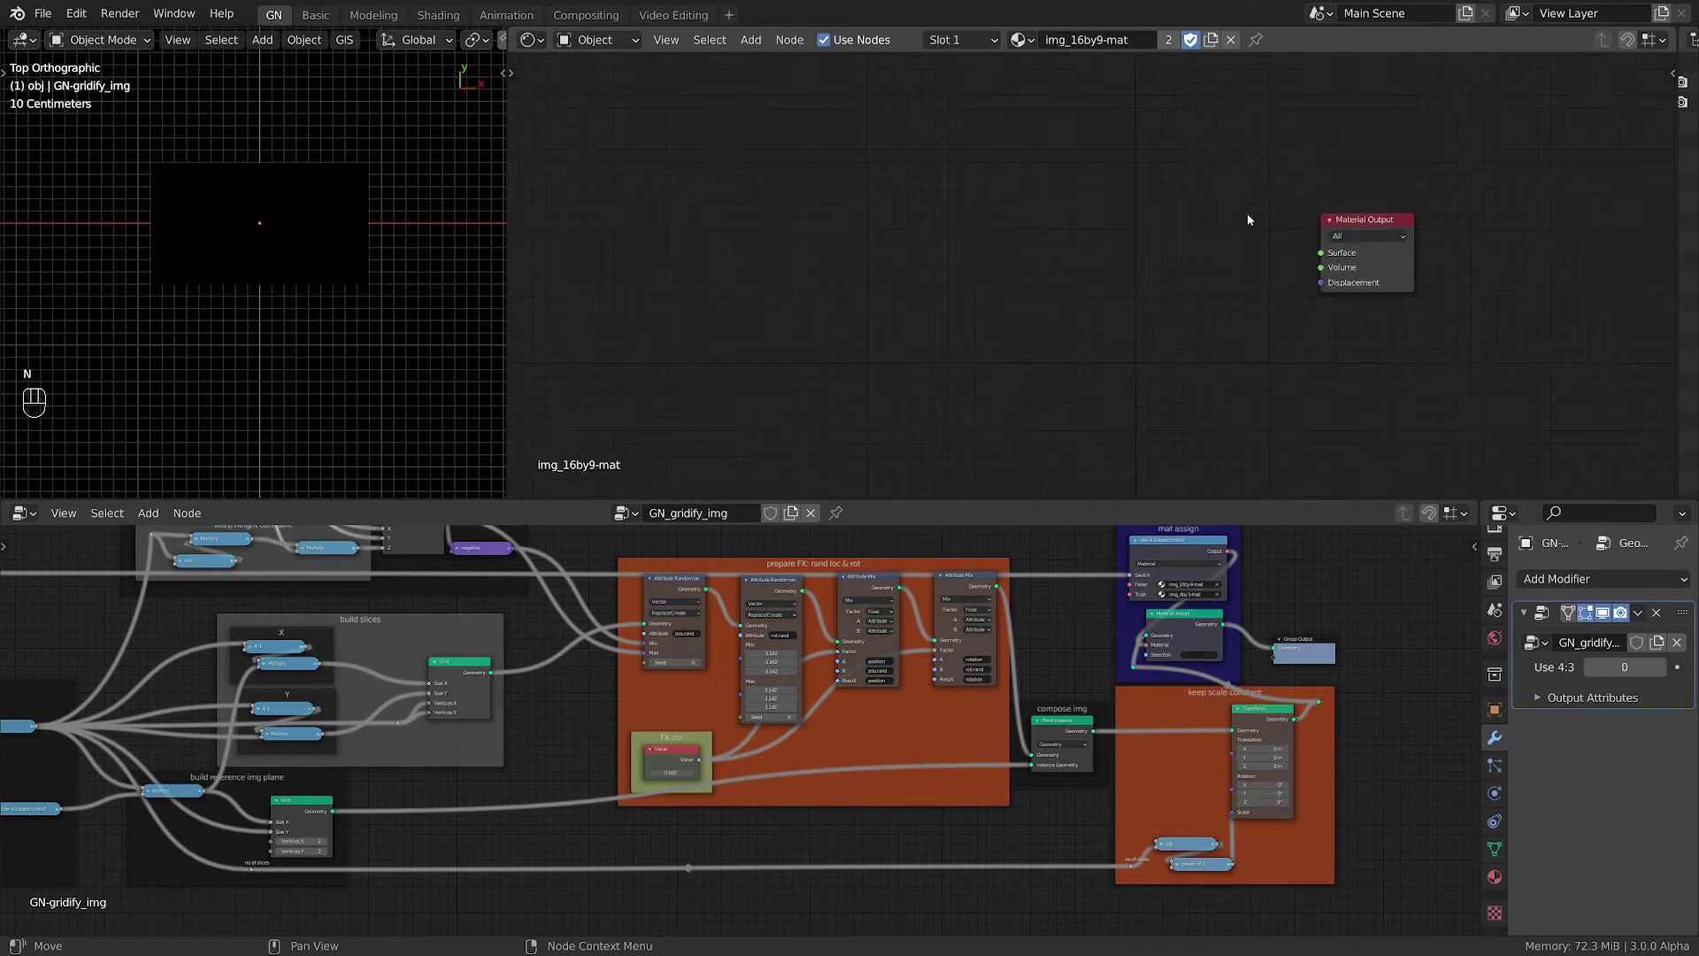
{"action": "key", "text": "shift+a"}
{"action": "mouse_move", "coordinate": [1048, 104]}
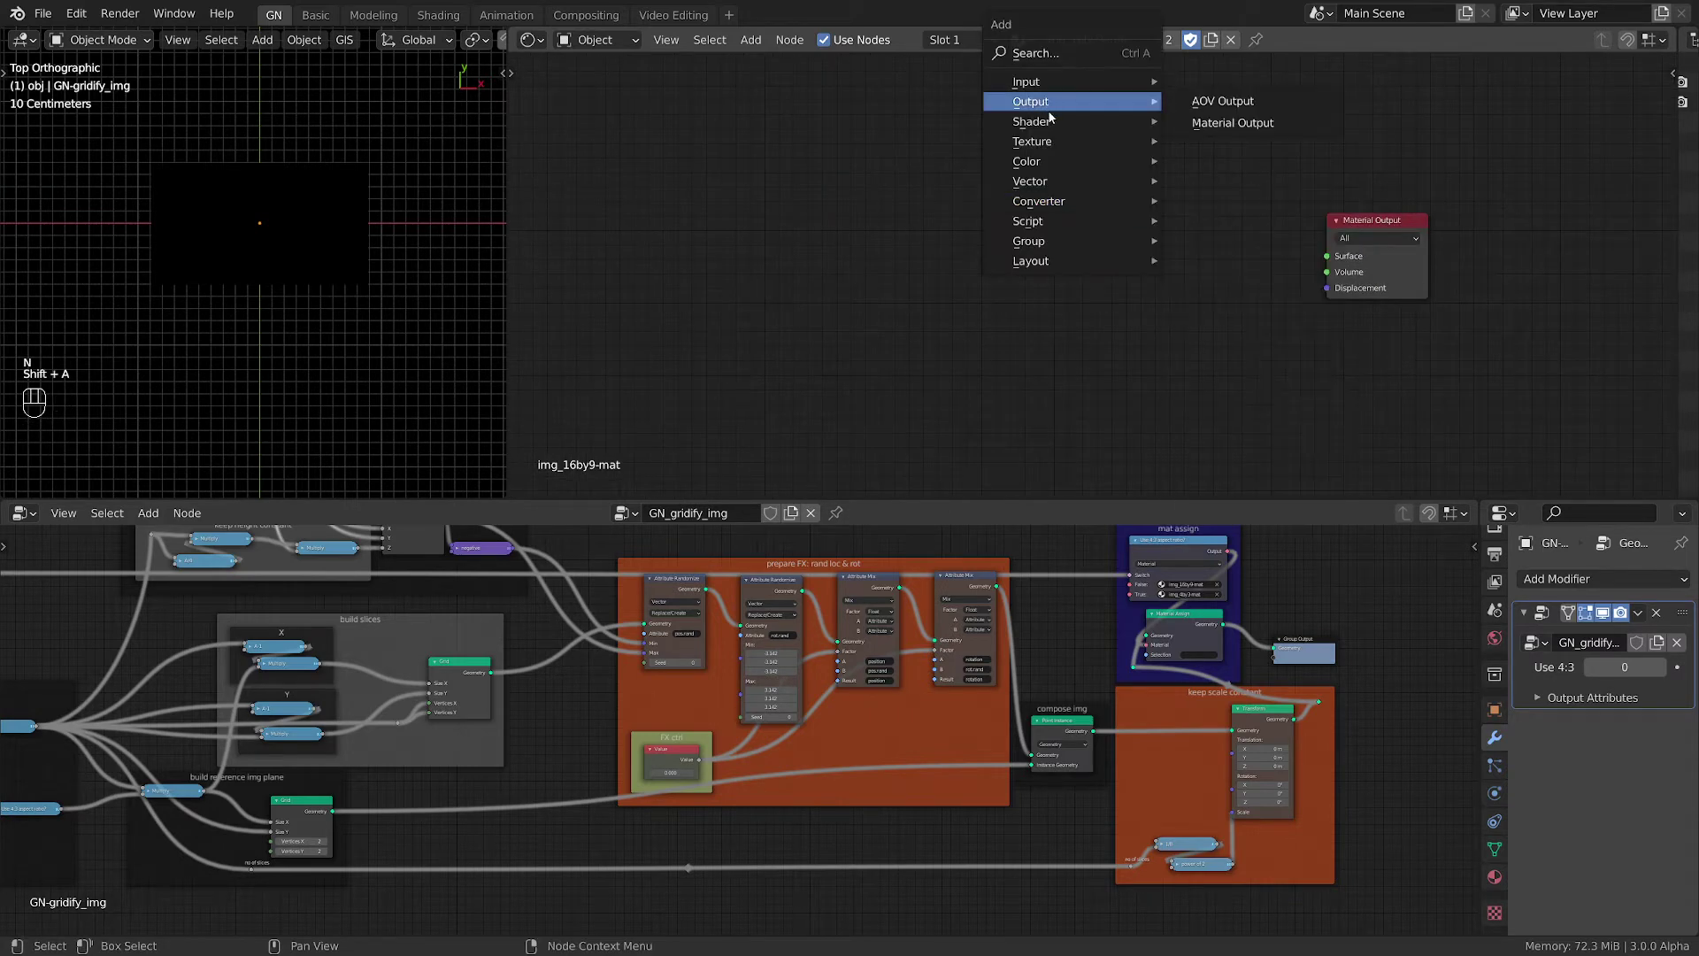
{"action": "left_click", "coordinate": [1217, 161]}
{"action": "left_click", "coordinate": [1302, 259]}
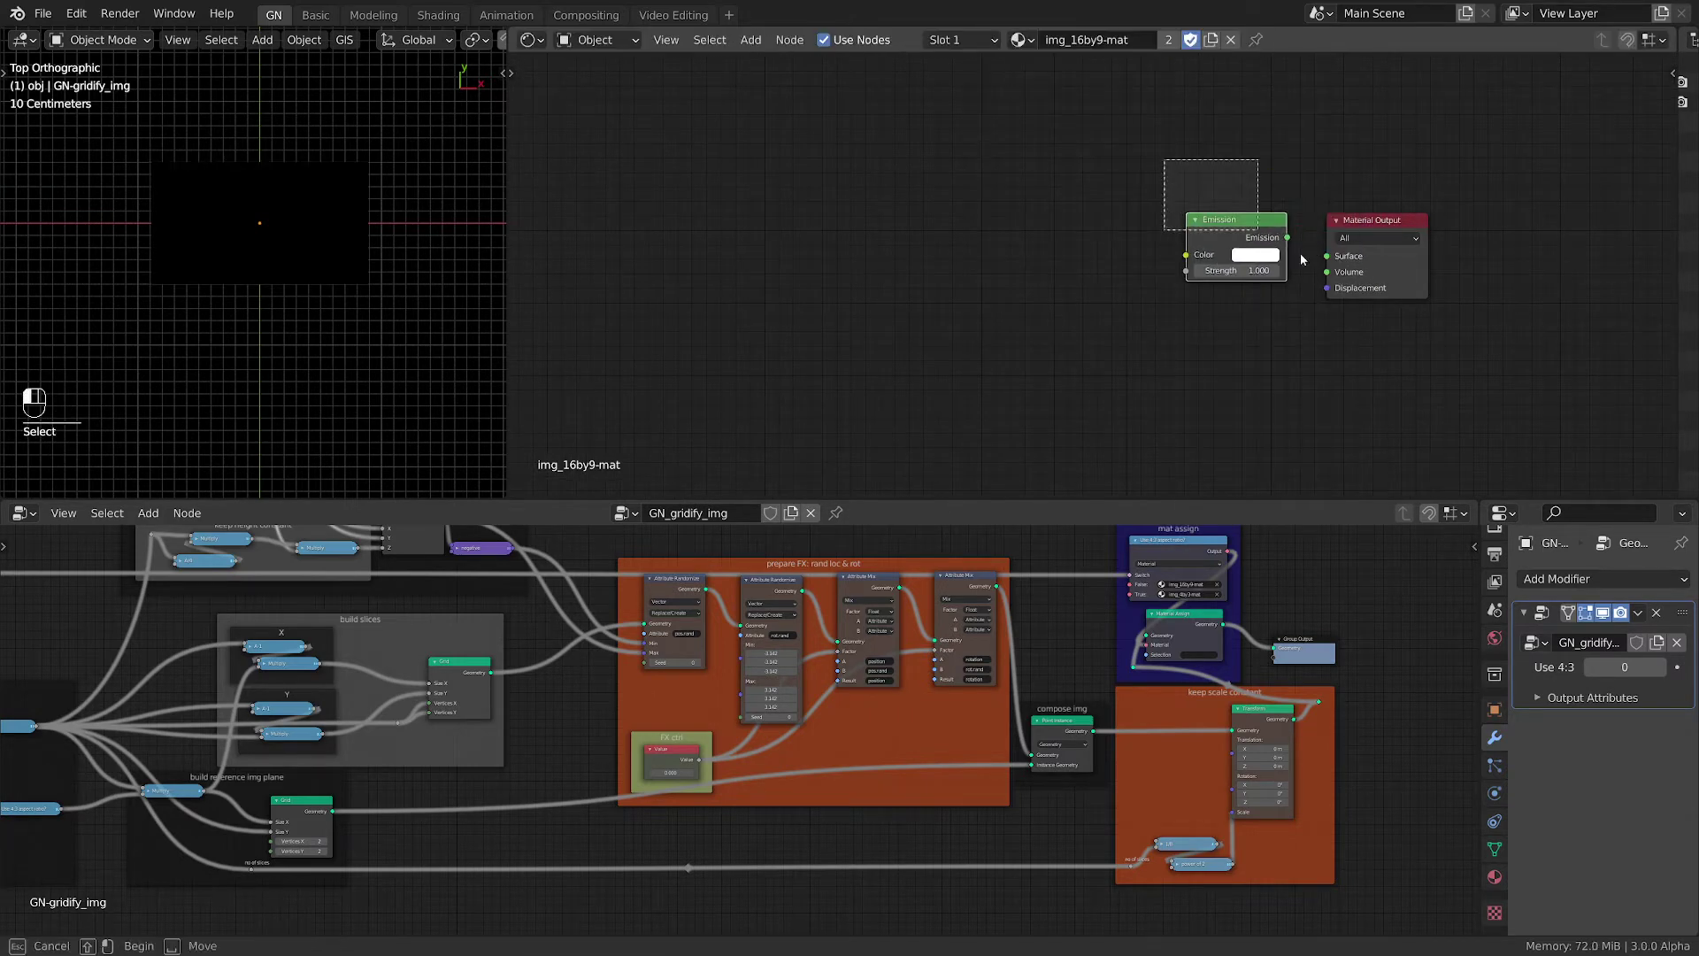
{"action": "left_click_drag", "start_coordinate": [1302, 258], "coordinate": [1428, 322]}
{"action": "key", "text": "f"}
Add an Image Texture with the Yt_tut_thumbnail image, feeding its Color into Emission
{"action": "scroll", "coordinate": [1074, 248], "scroll_direction": "up", "scroll_amount": 1}
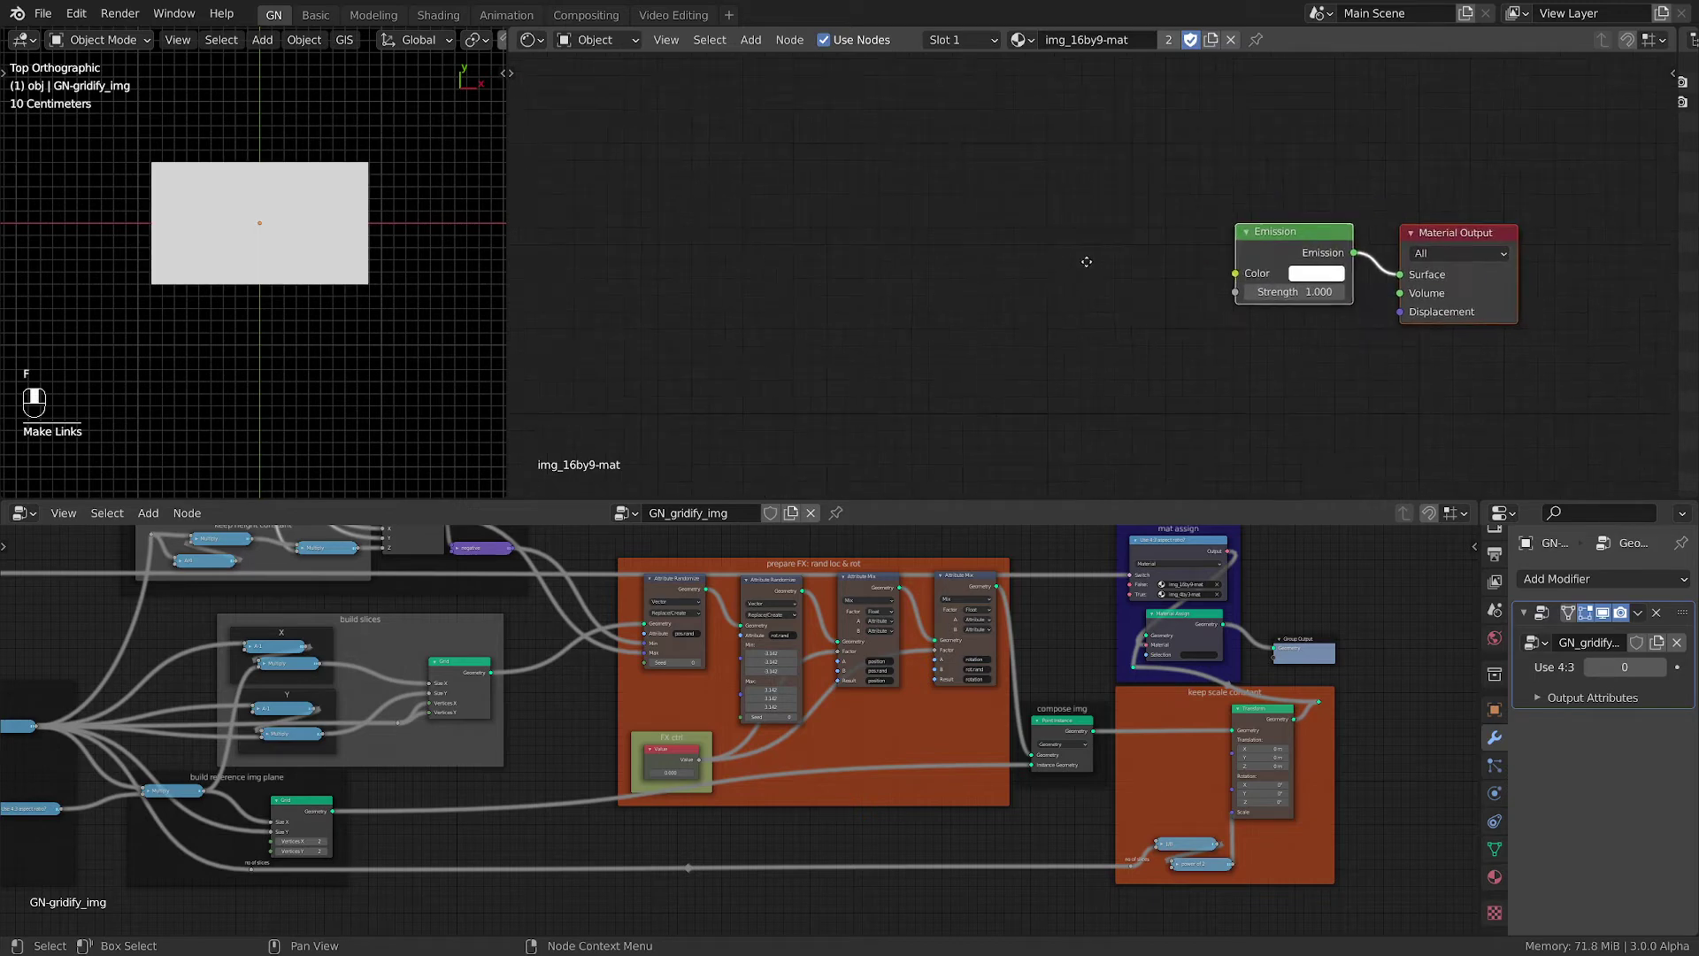
{"action": "key", "text": "shift+a"}
{"action": "mouse_move", "coordinate": [1011, 240]}
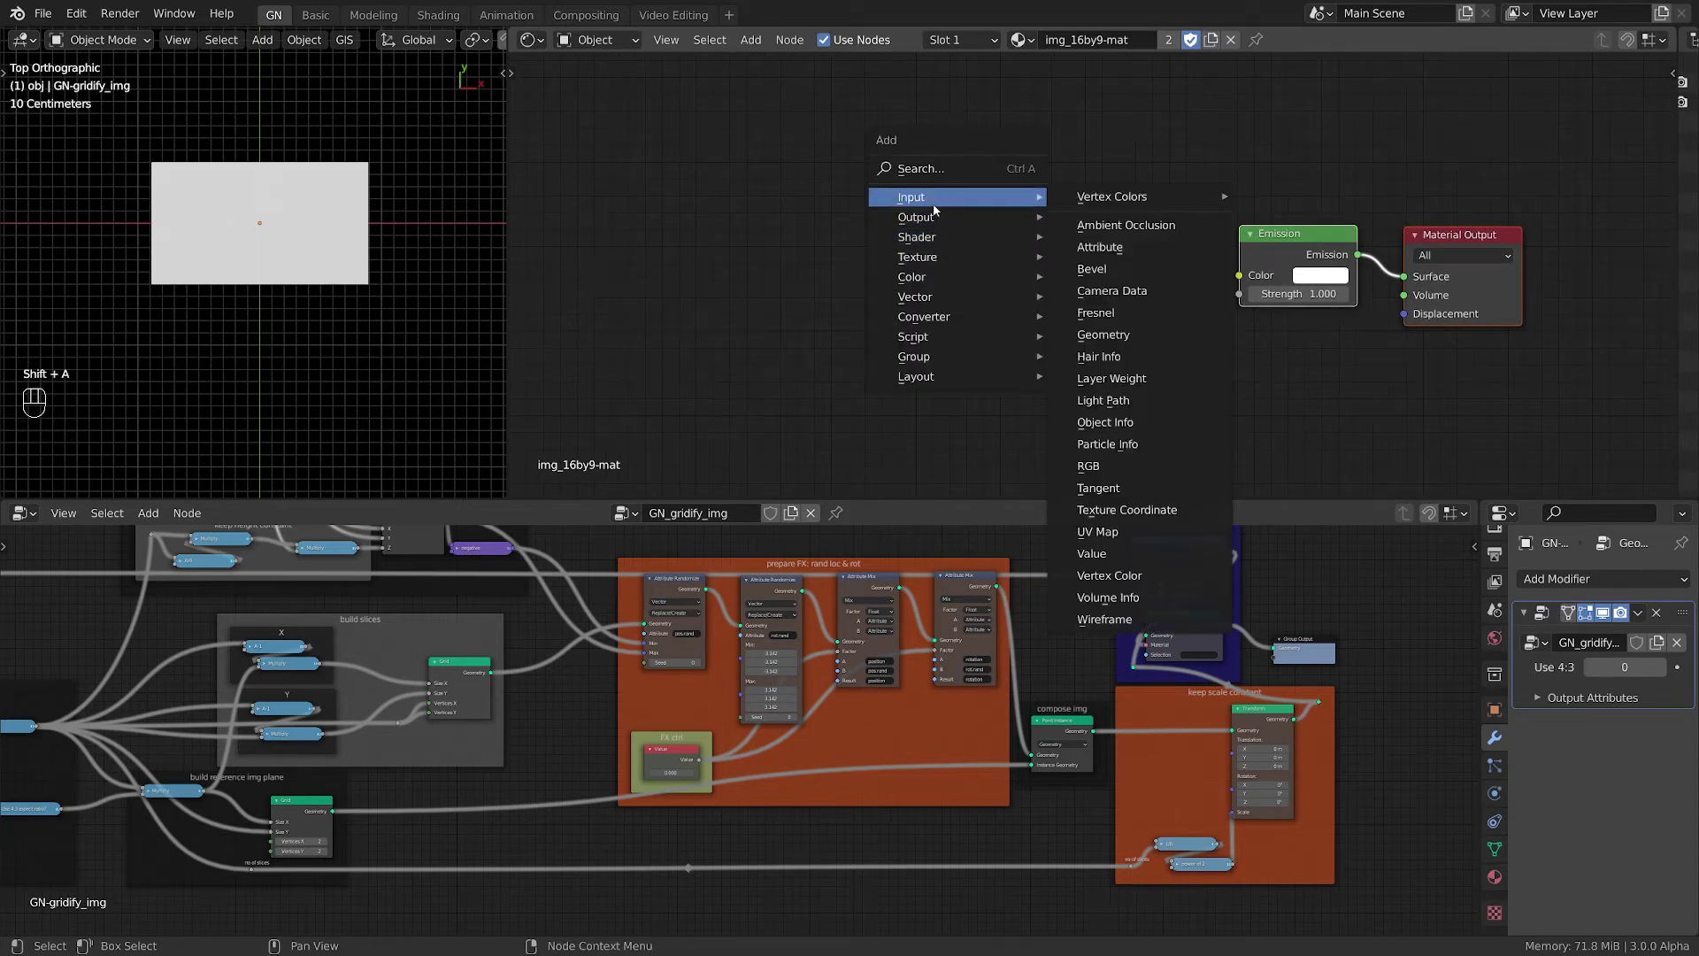
{"action": "mouse_move", "coordinate": [938, 258]}
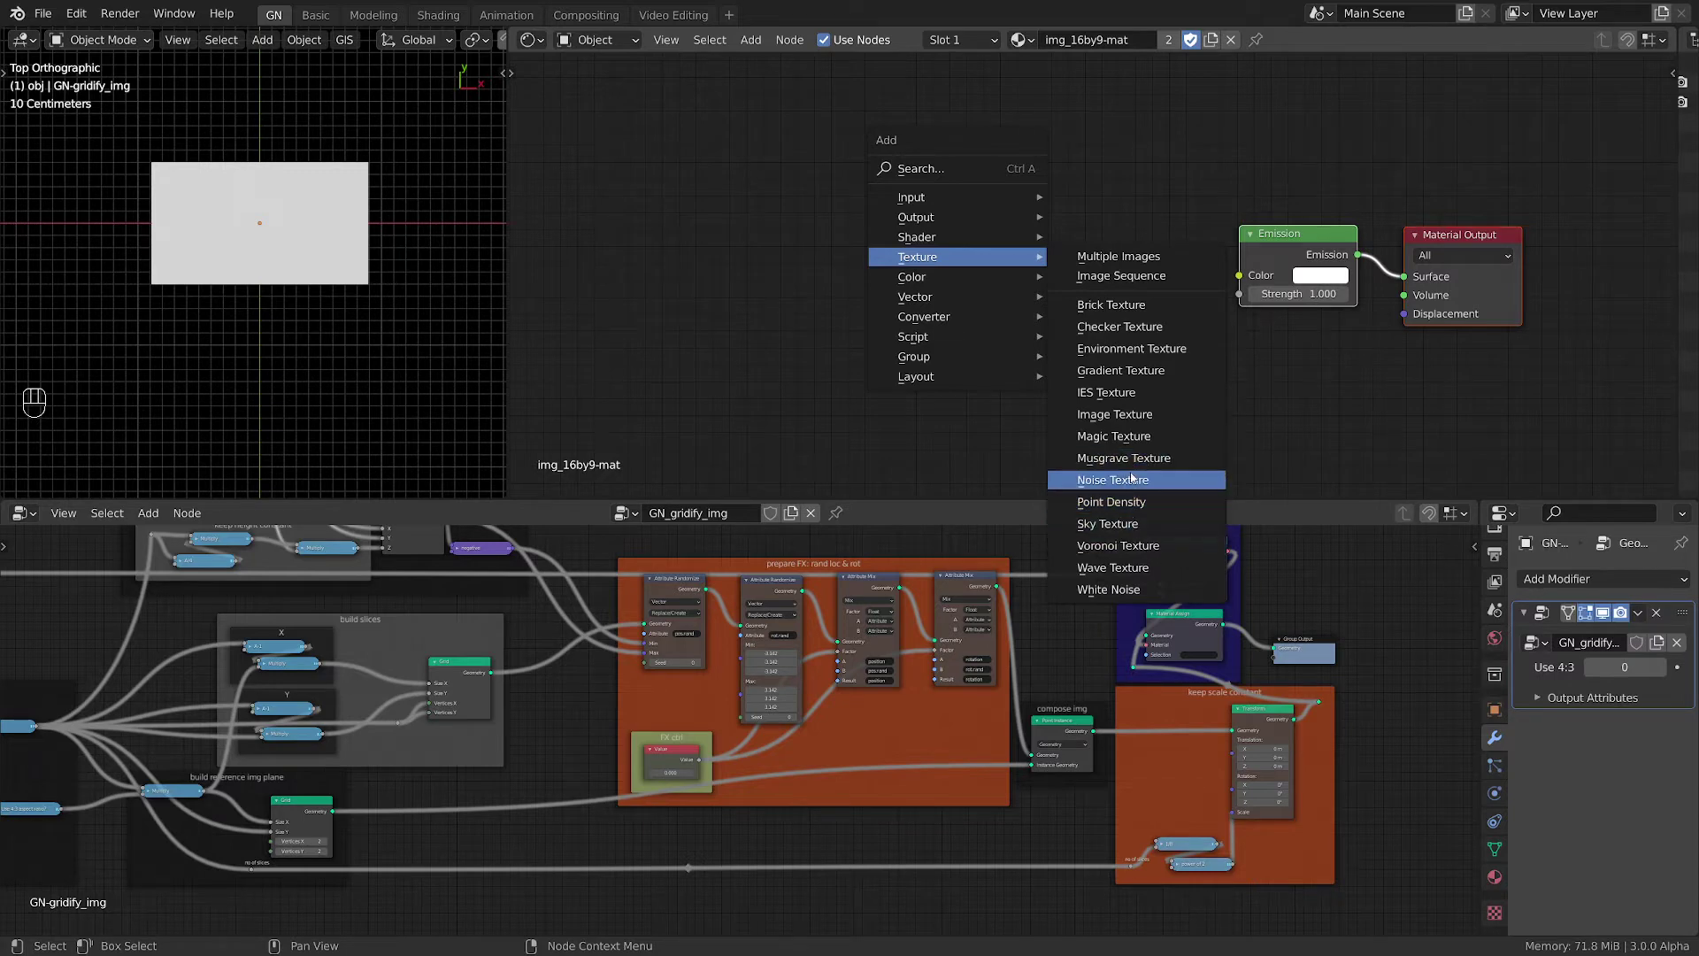
{"action": "left_click", "coordinate": [1130, 414]}
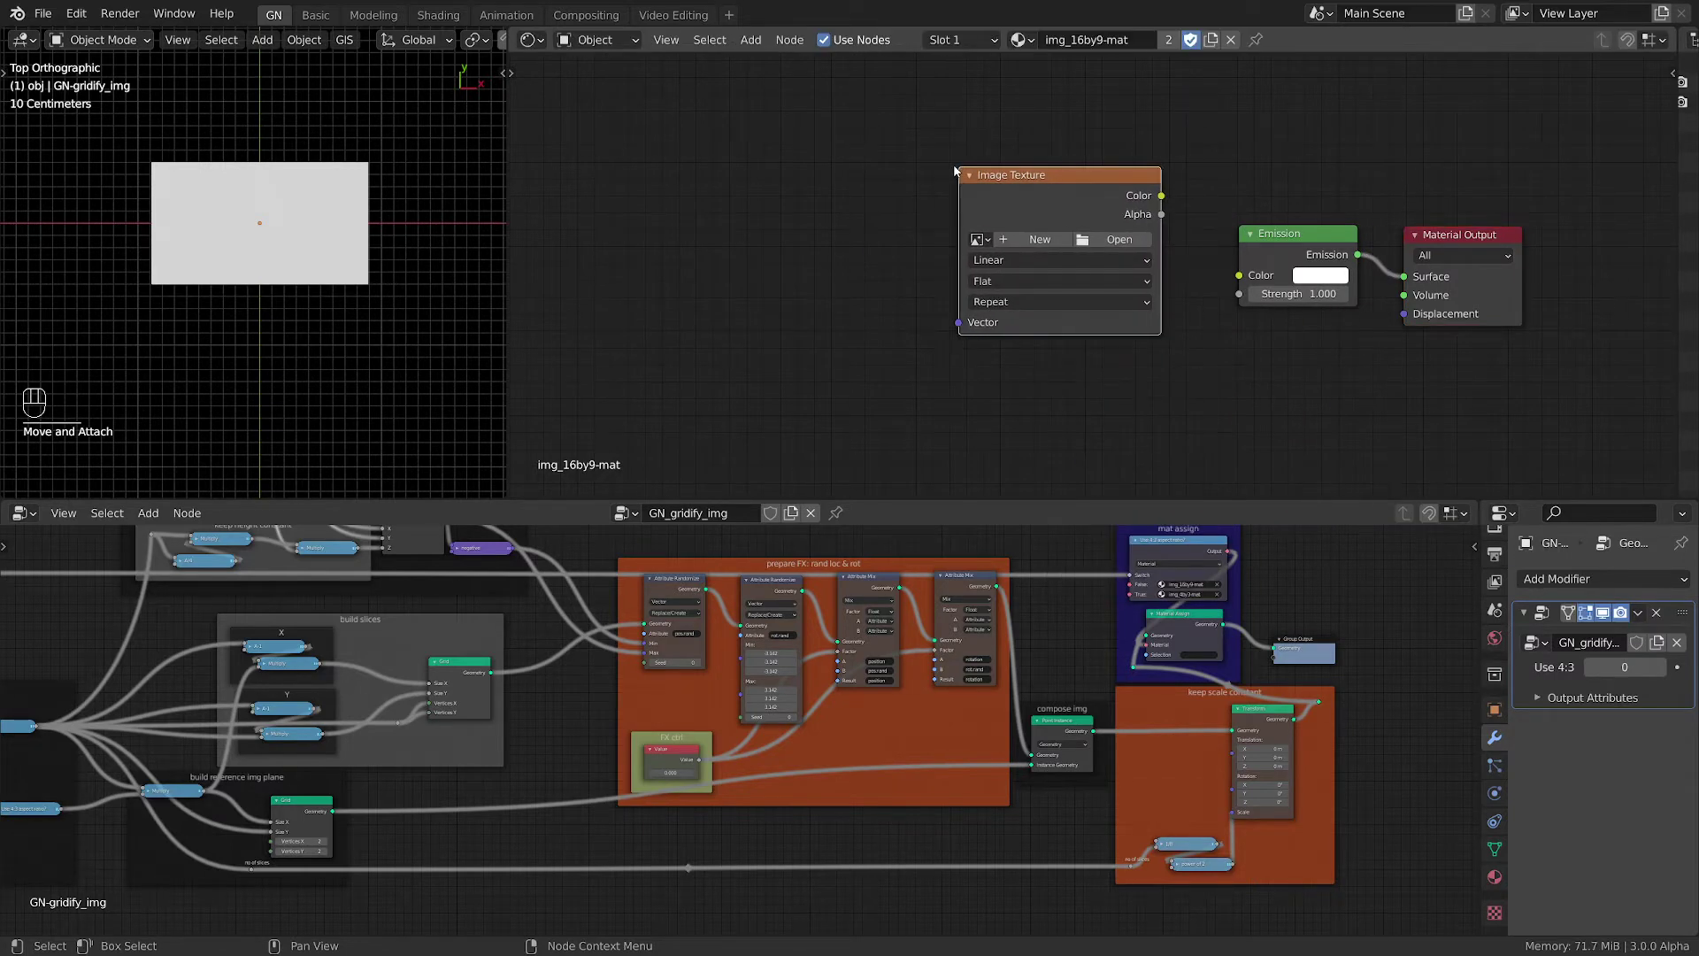
{"action": "left_click", "coordinate": [1136, 182]}
{"action": "left_click_drag", "start_coordinate": [1059, 96], "coordinate": [1274, 284]}
{"action": "key", "text": "f"}
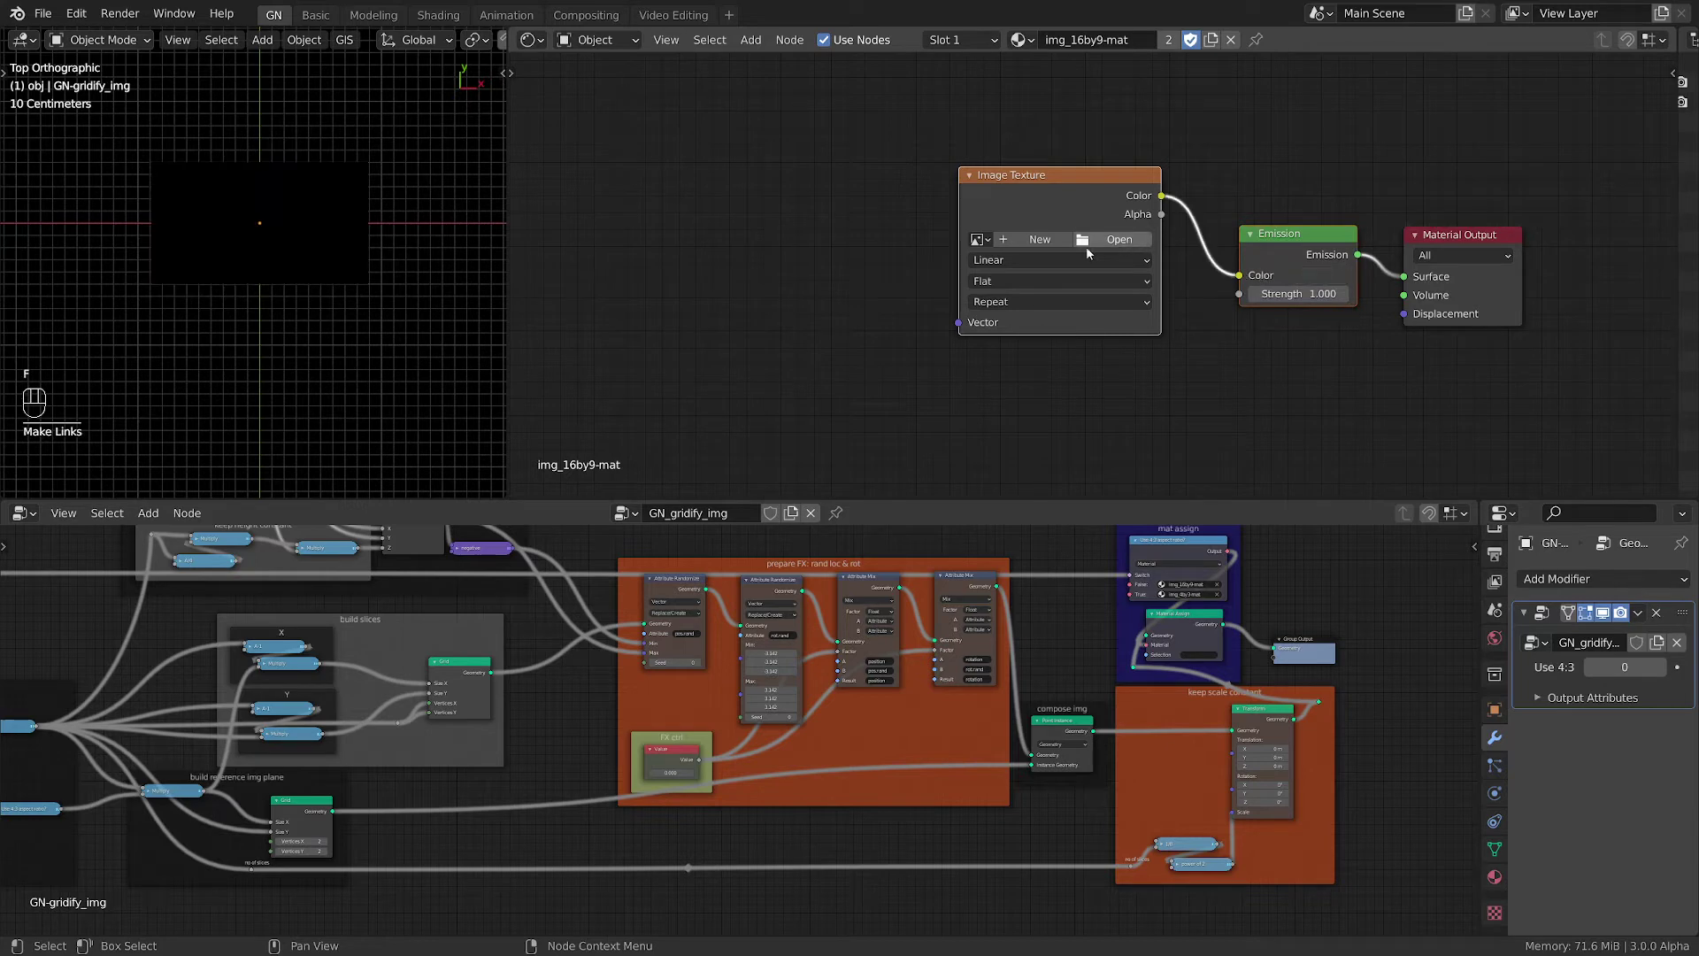
{"action": "left_click", "coordinate": [977, 240]}
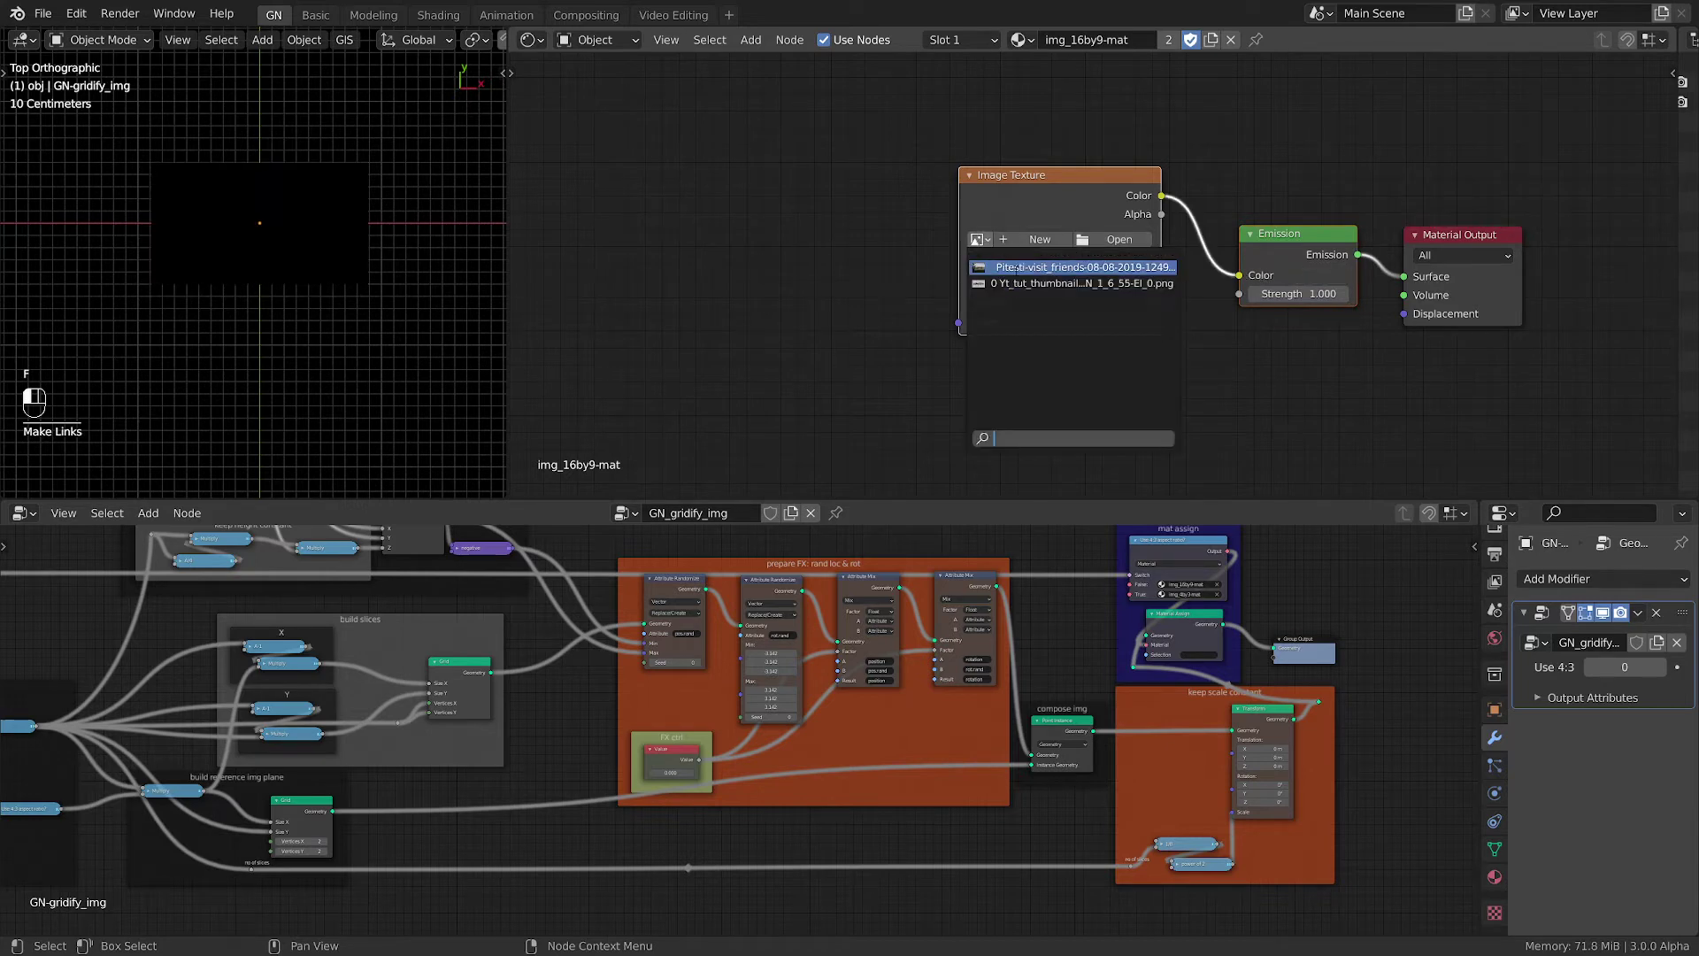
{"action": "left_click", "coordinate": [1017, 283]}
{"action": "scroll", "coordinate": [933, 273], "scroll_direction": "up", "scroll_amount": 1}
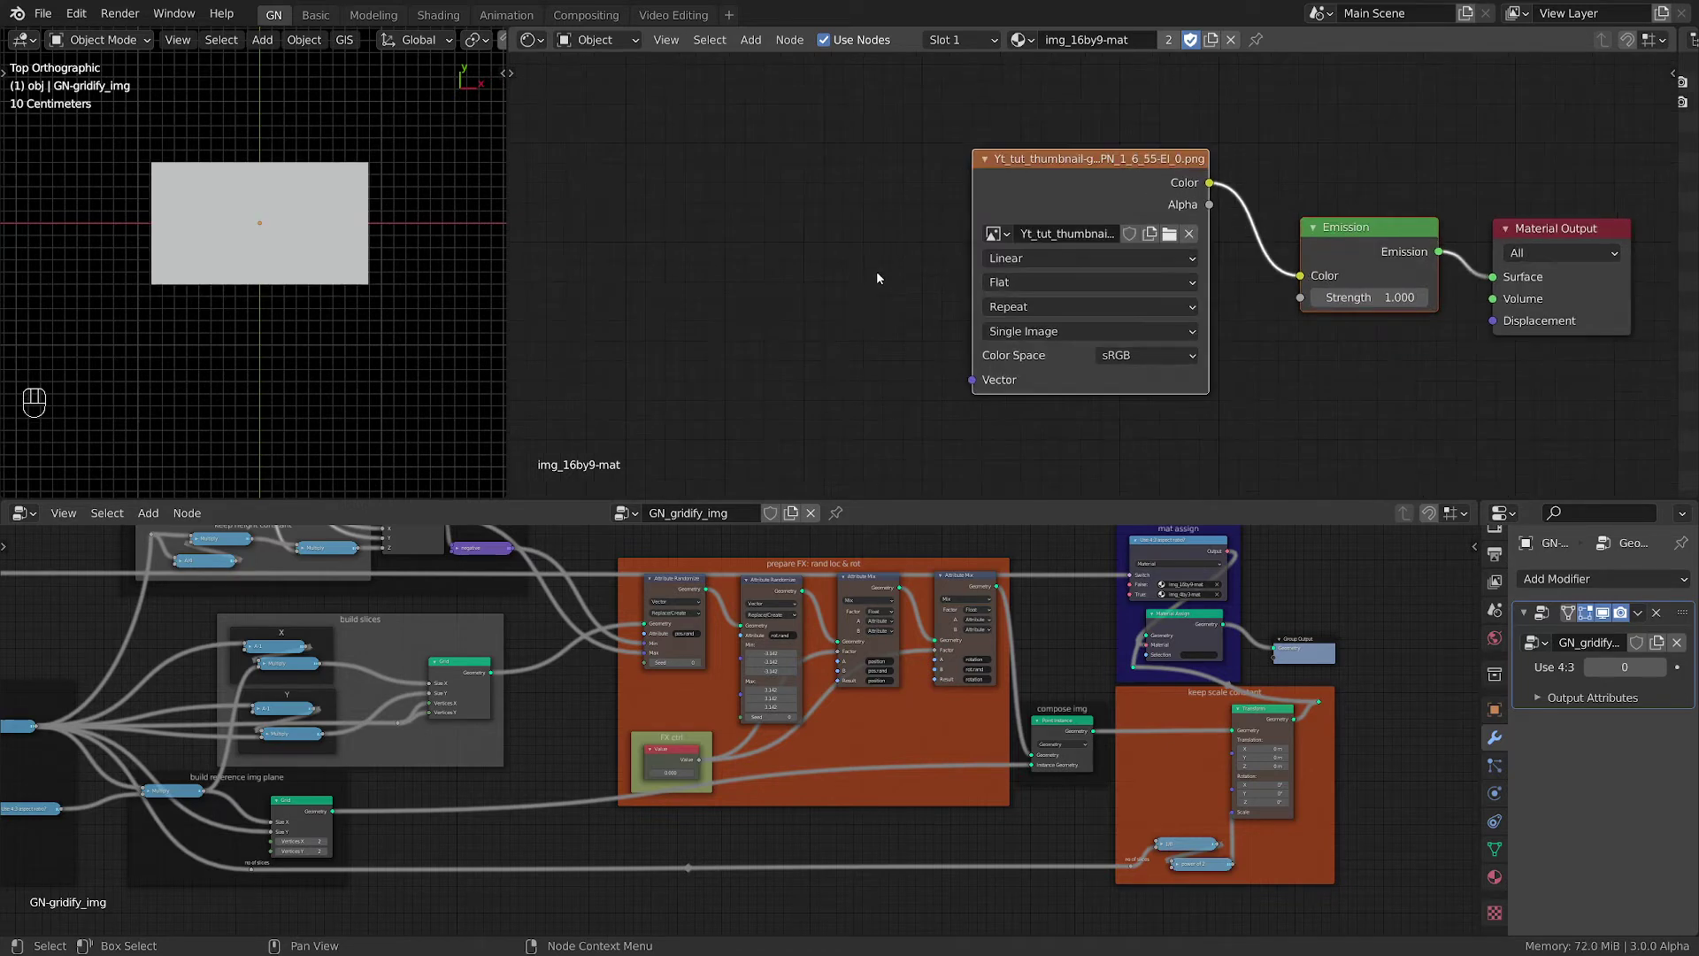
{"action": "middle_click_drag", "start_coordinate": [876, 271], "coordinate": [1088, 347]}
Add a Mapping node of type Texture driving the image texture's Vector input
{"action": "key", "text": "shift+a"}
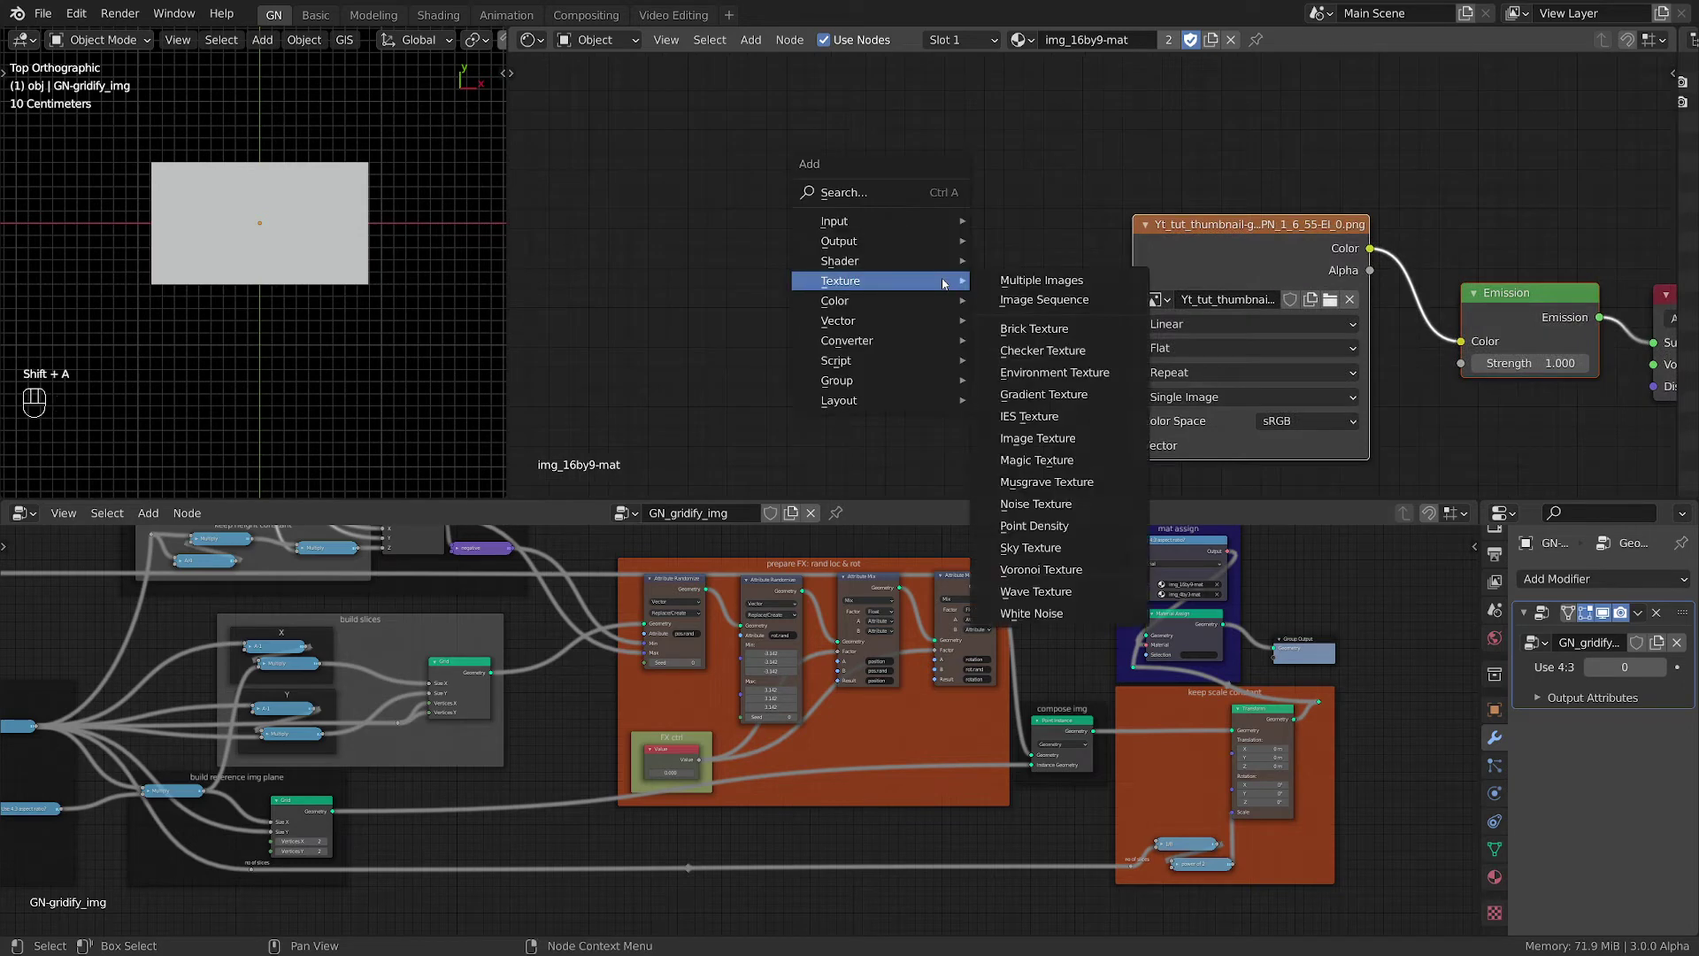
{"action": "mouse_move", "coordinate": [859, 319]}
{"action": "left_click", "coordinate": [1022, 363]}
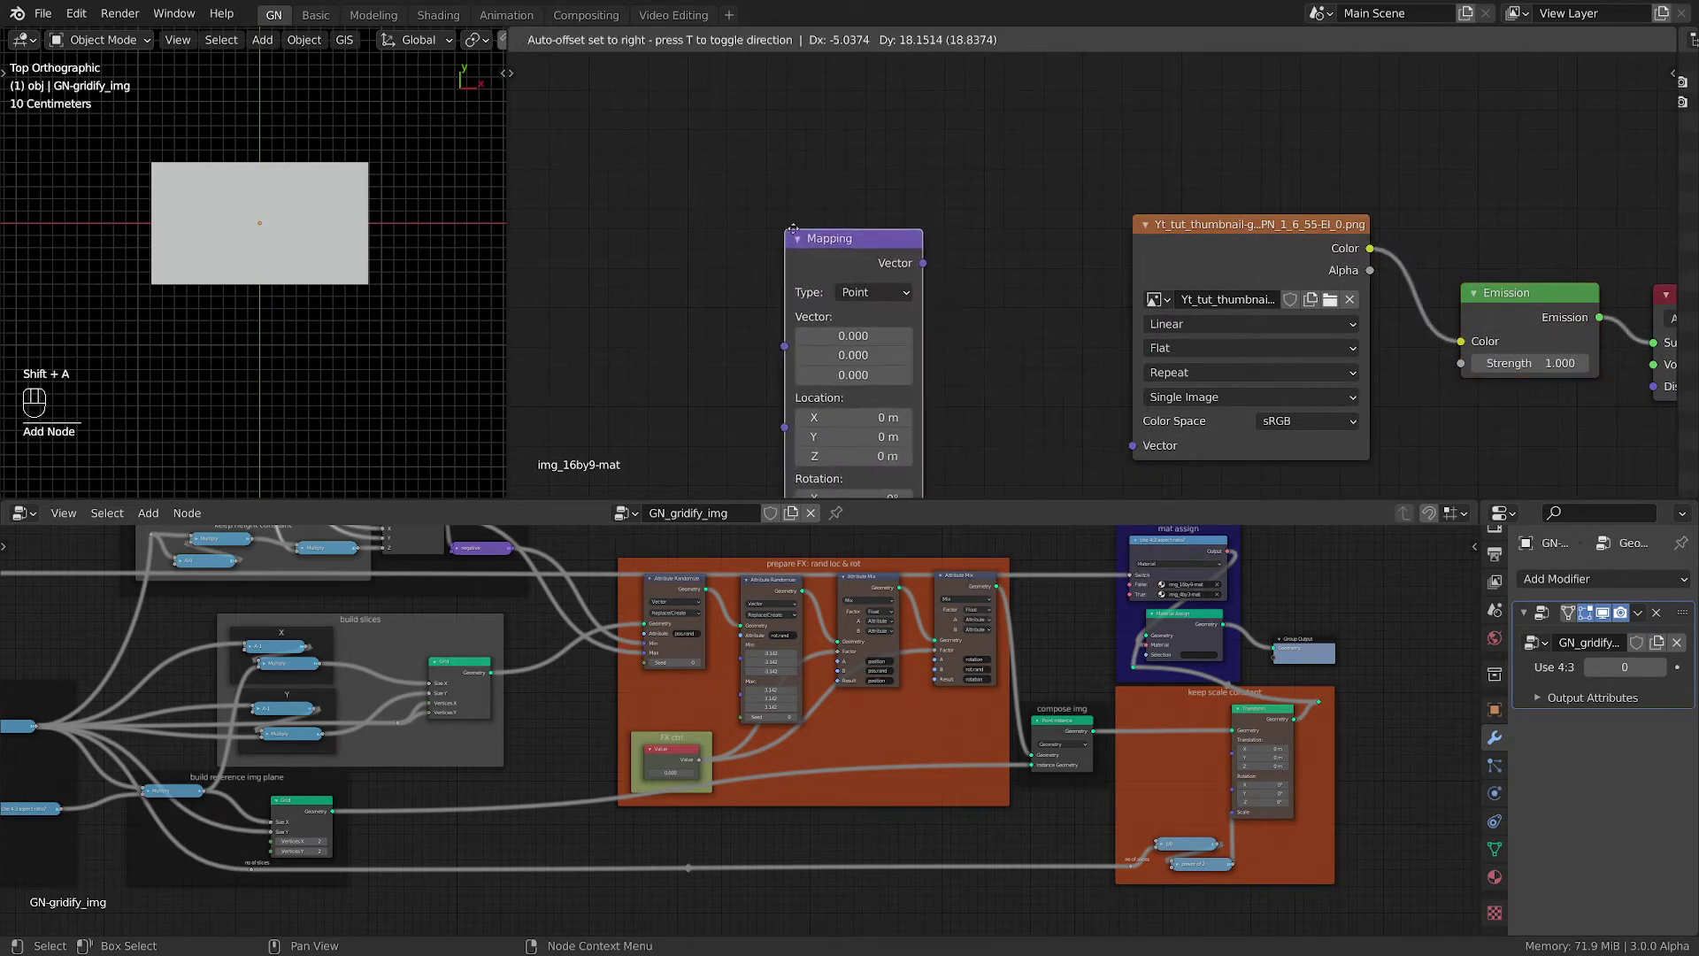
{"action": "left_click", "coordinate": [958, 230]}
{"action": "left_click_drag", "start_coordinate": [852, 138], "coordinate": [1210, 372]}
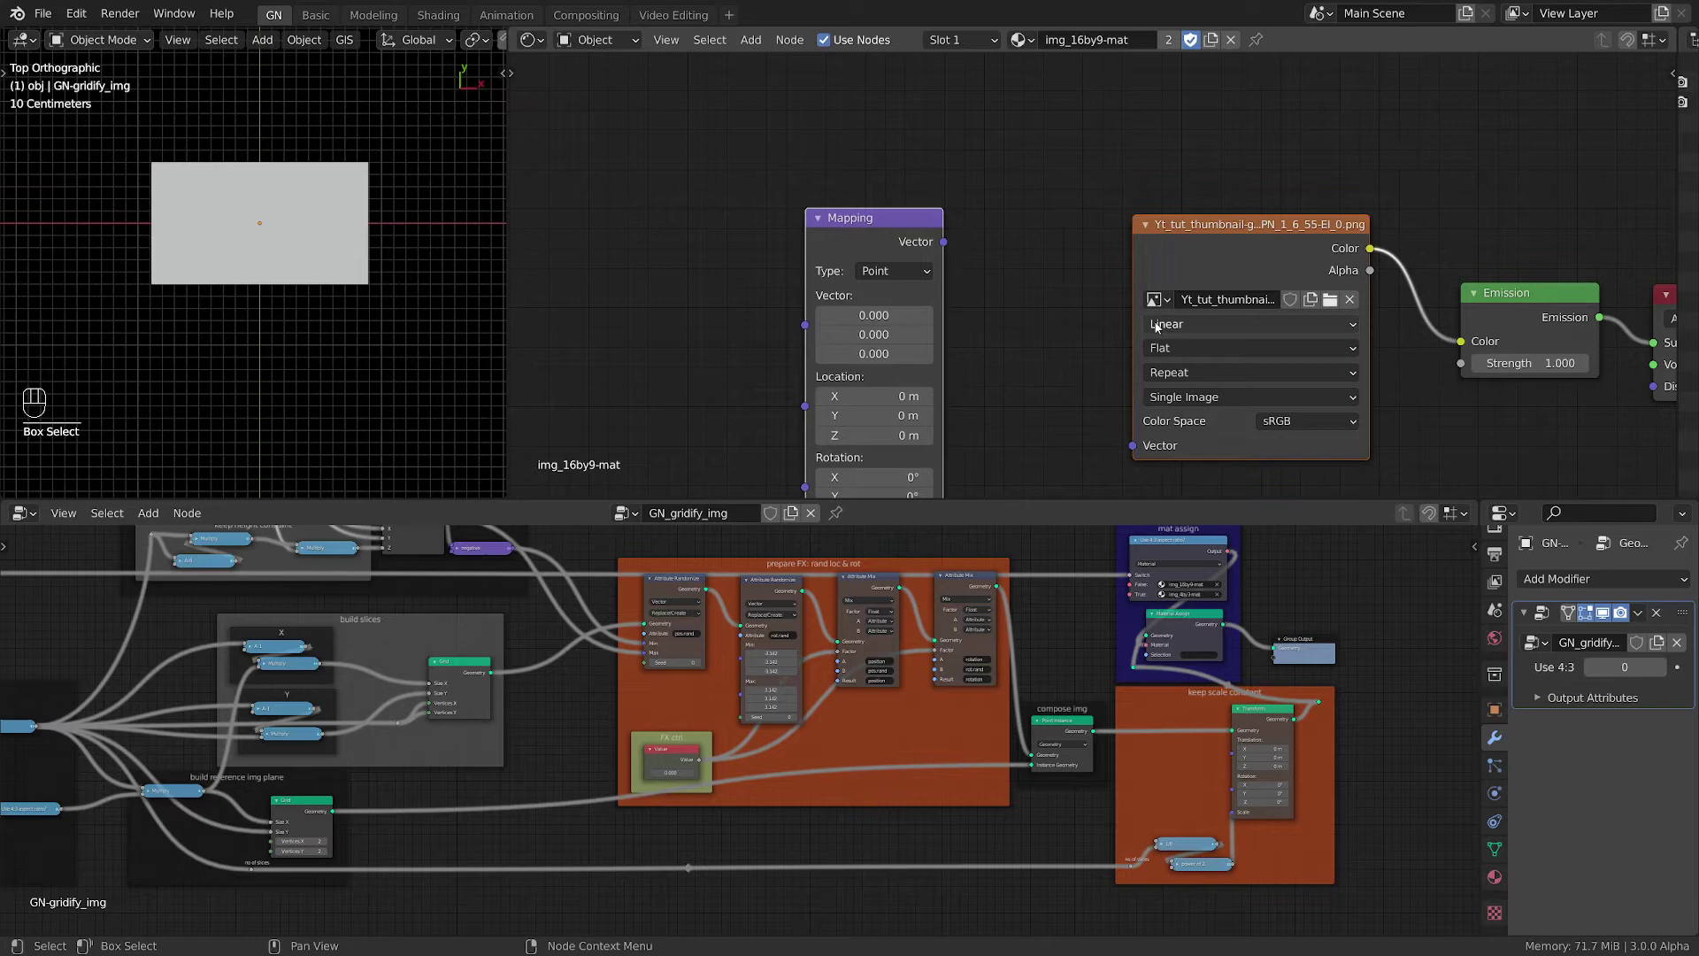
{"action": "key", "text": "f"}
{"action": "left_click", "coordinate": [894, 271]}
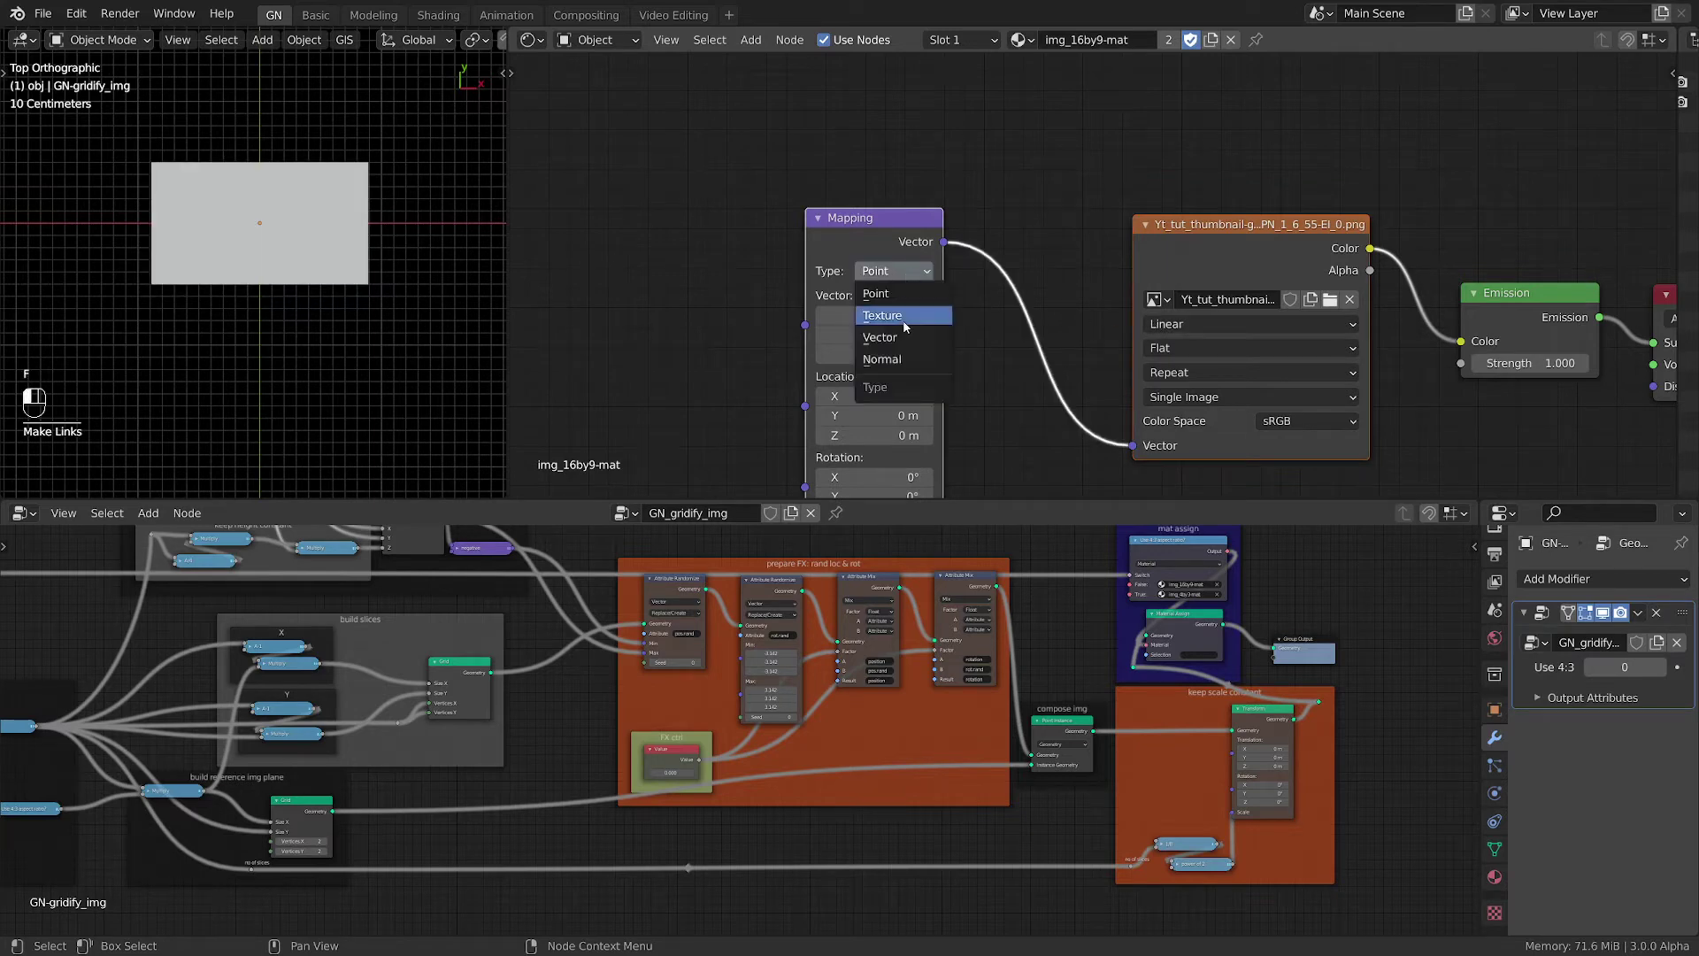
{"action": "left_click", "coordinate": [916, 326]}
Change the Image Texture extension from Repeat to Clip
{"action": "left_click", "coordinate": [1203, 375]}
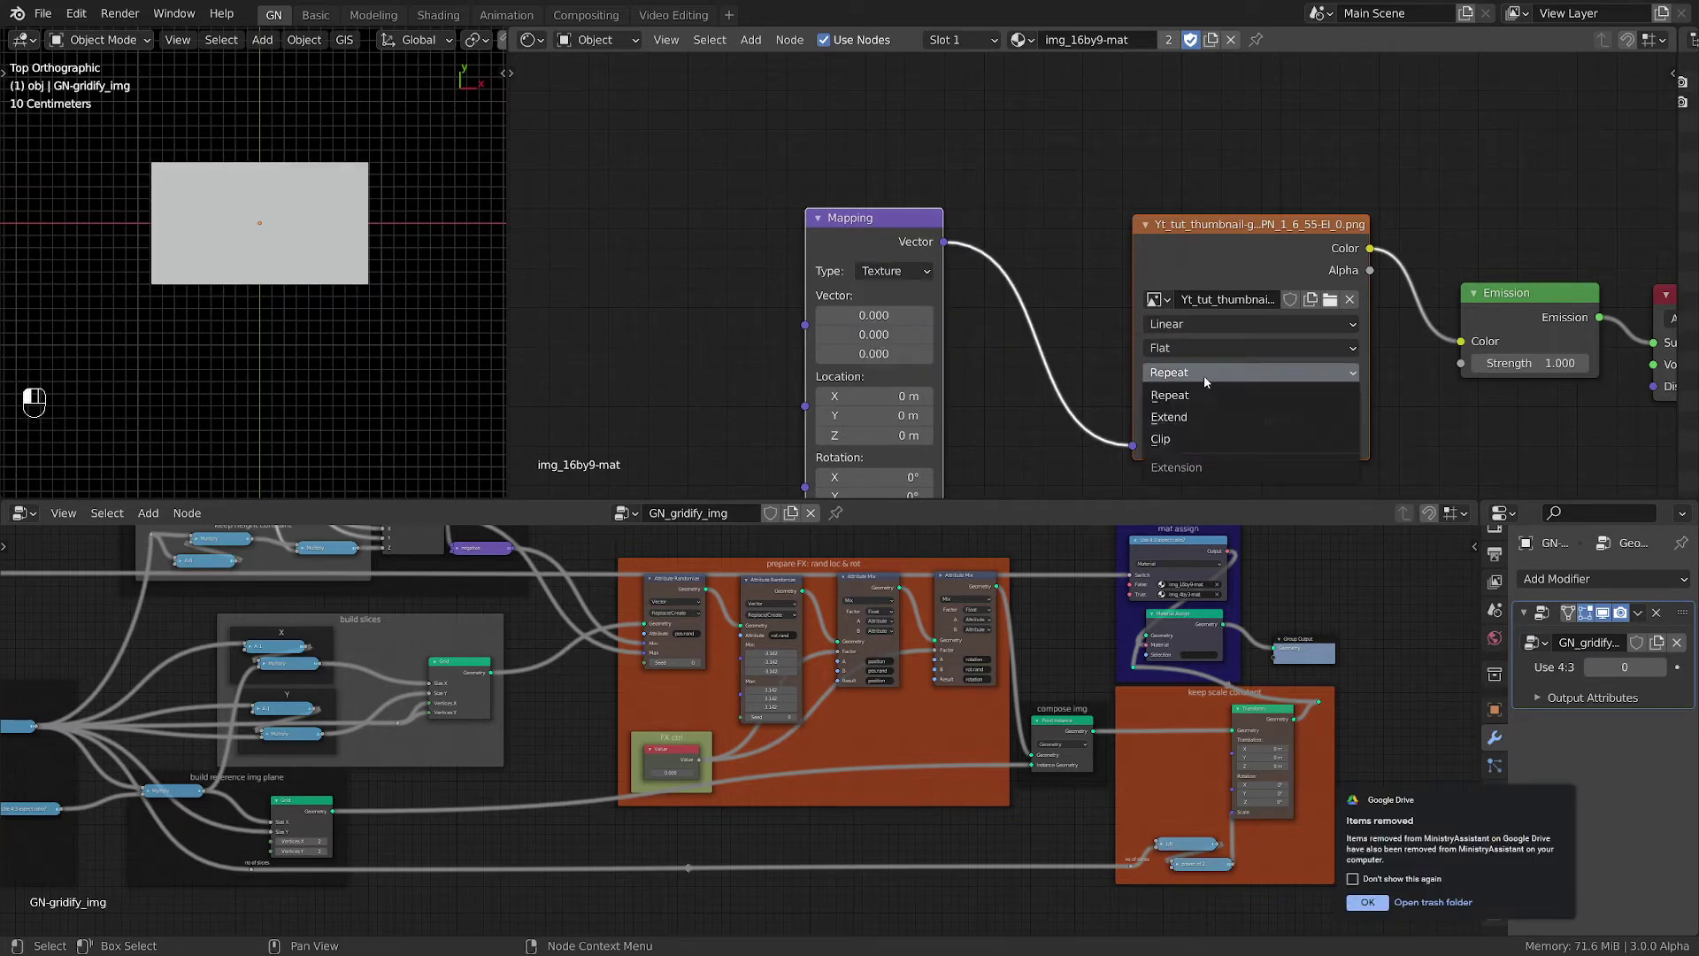
{"action": "left_click", "coordinate": [1175, 441]}
{"action": "middle_click_drag", "start_coordinate": [1046, 344], "coordinate": [1218, 316]}
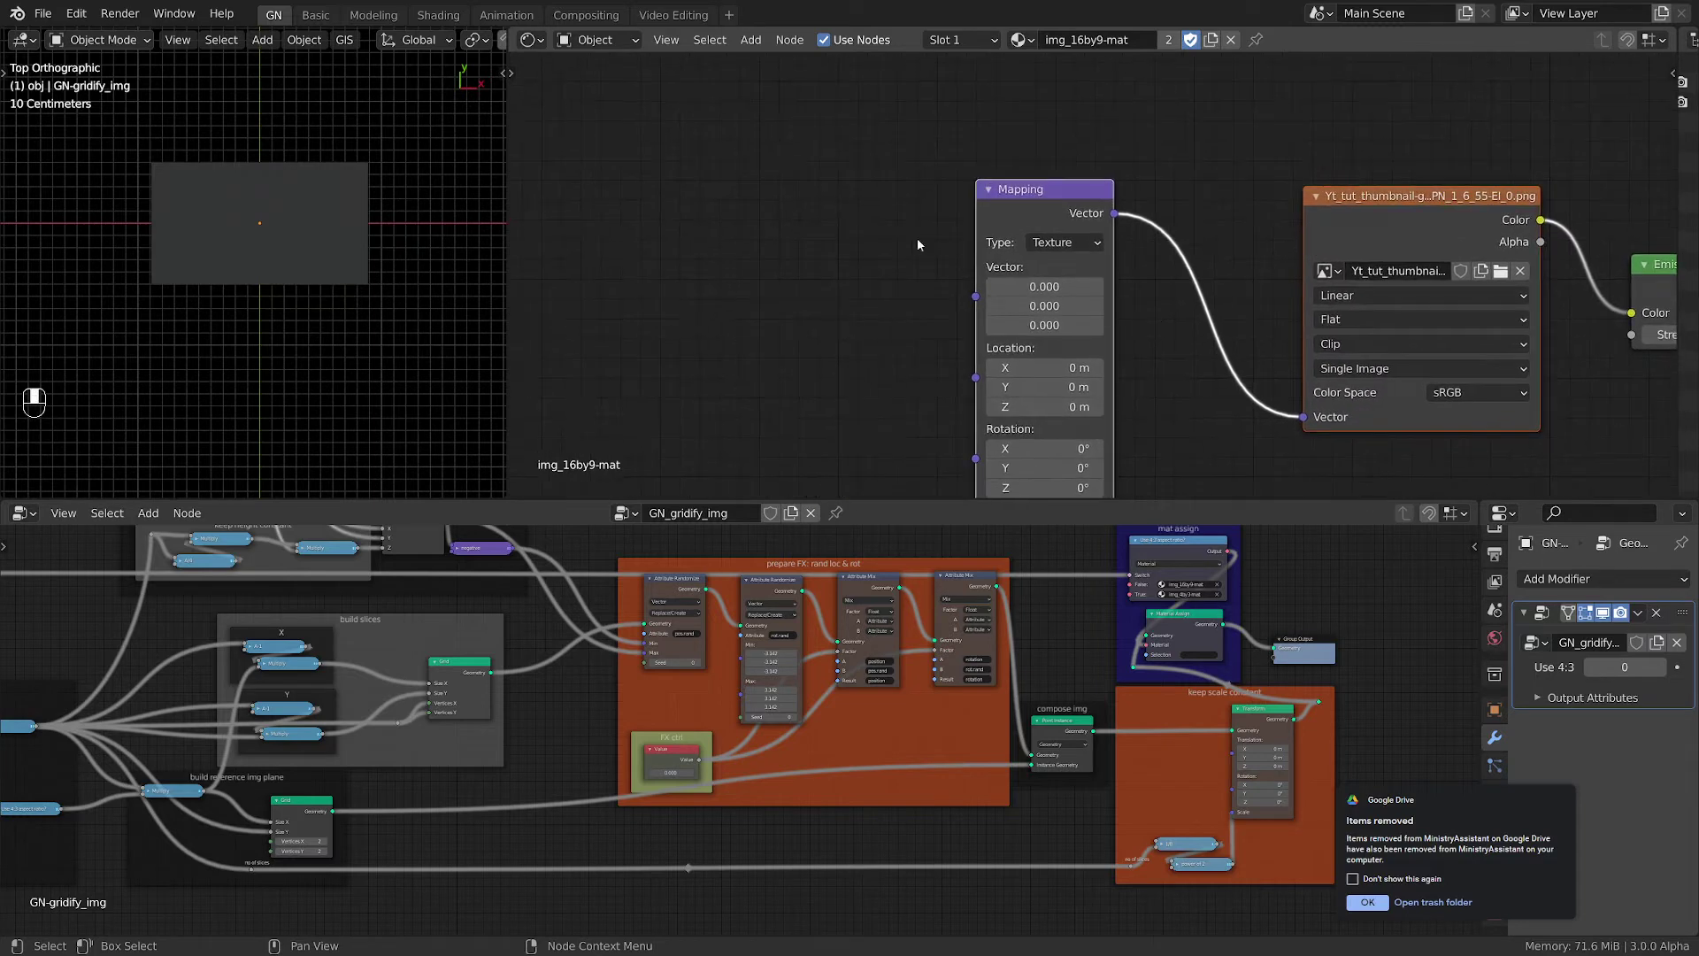
{"action": "left_click", "coordinate": [858, 231]}
{"action": "mouse_move", "coordinate": [897, 243]}
{"action": "middle_mouse_down"}
{"action": "mouse_move", "coordinate": [991, 239]}
{"action": "mouse_move", "coordinate": [913, 227]}
{"action": "middle_mouse_up"}
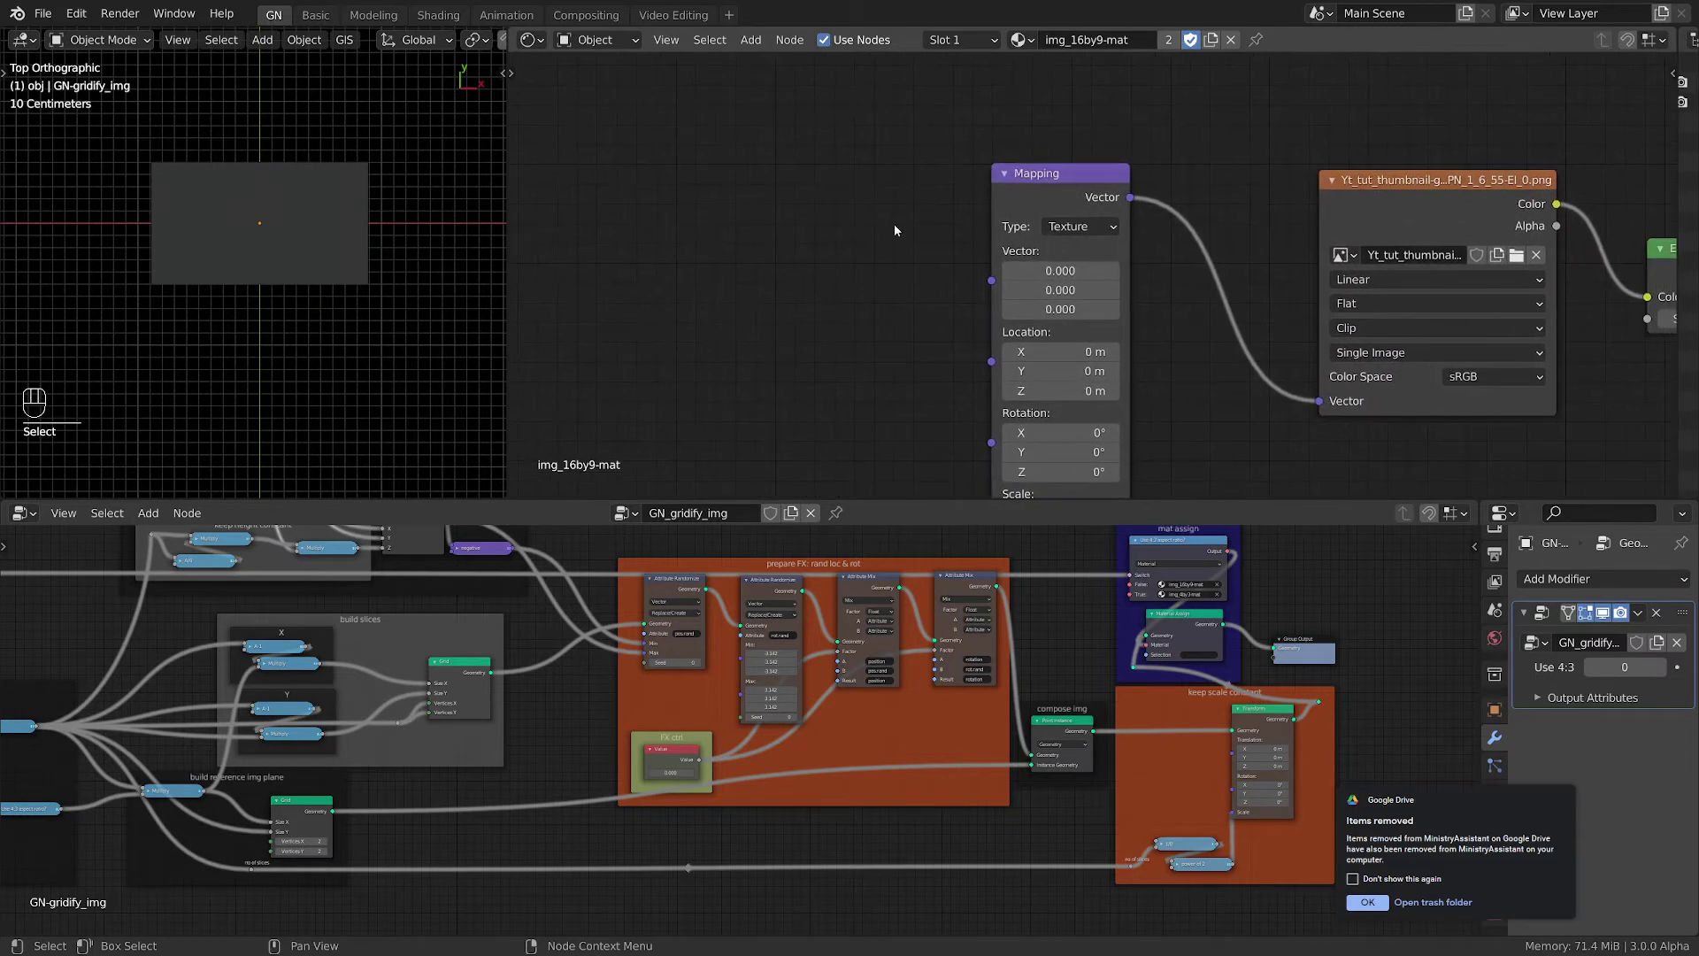
{"action": "key", "text": "shift+a"}
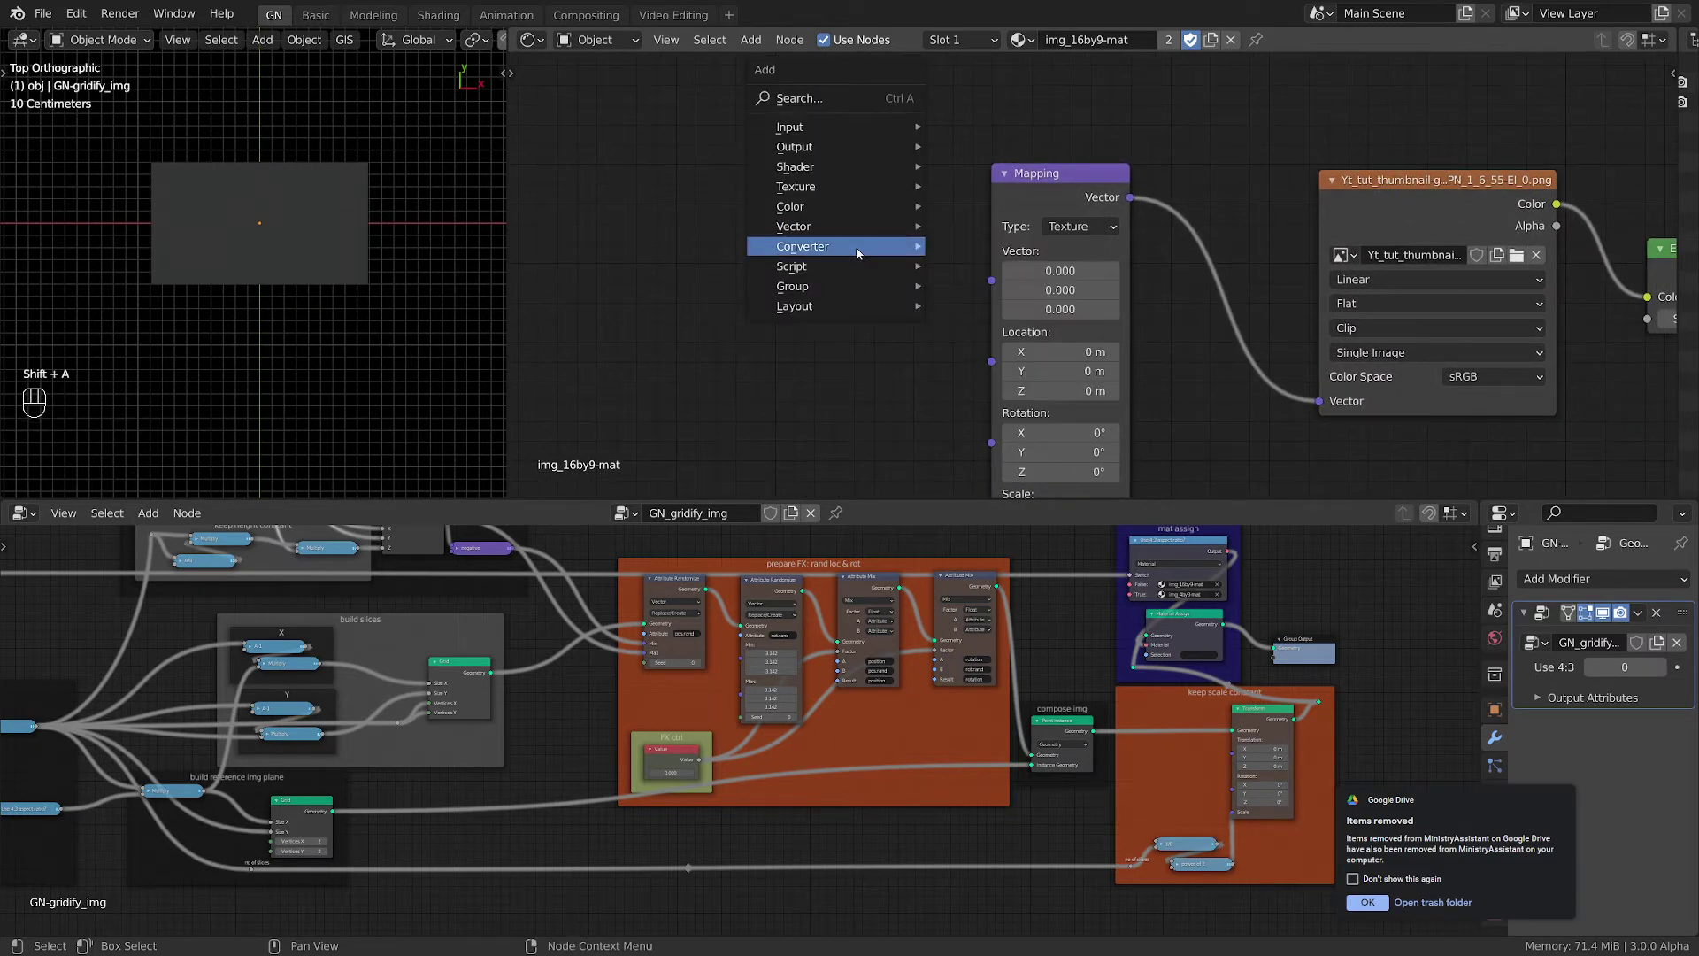
Add a Texture Coordinate node and link its Object output to the Mapping Vector
{"action": "mouse_move", "coordinate": [841, 254]}
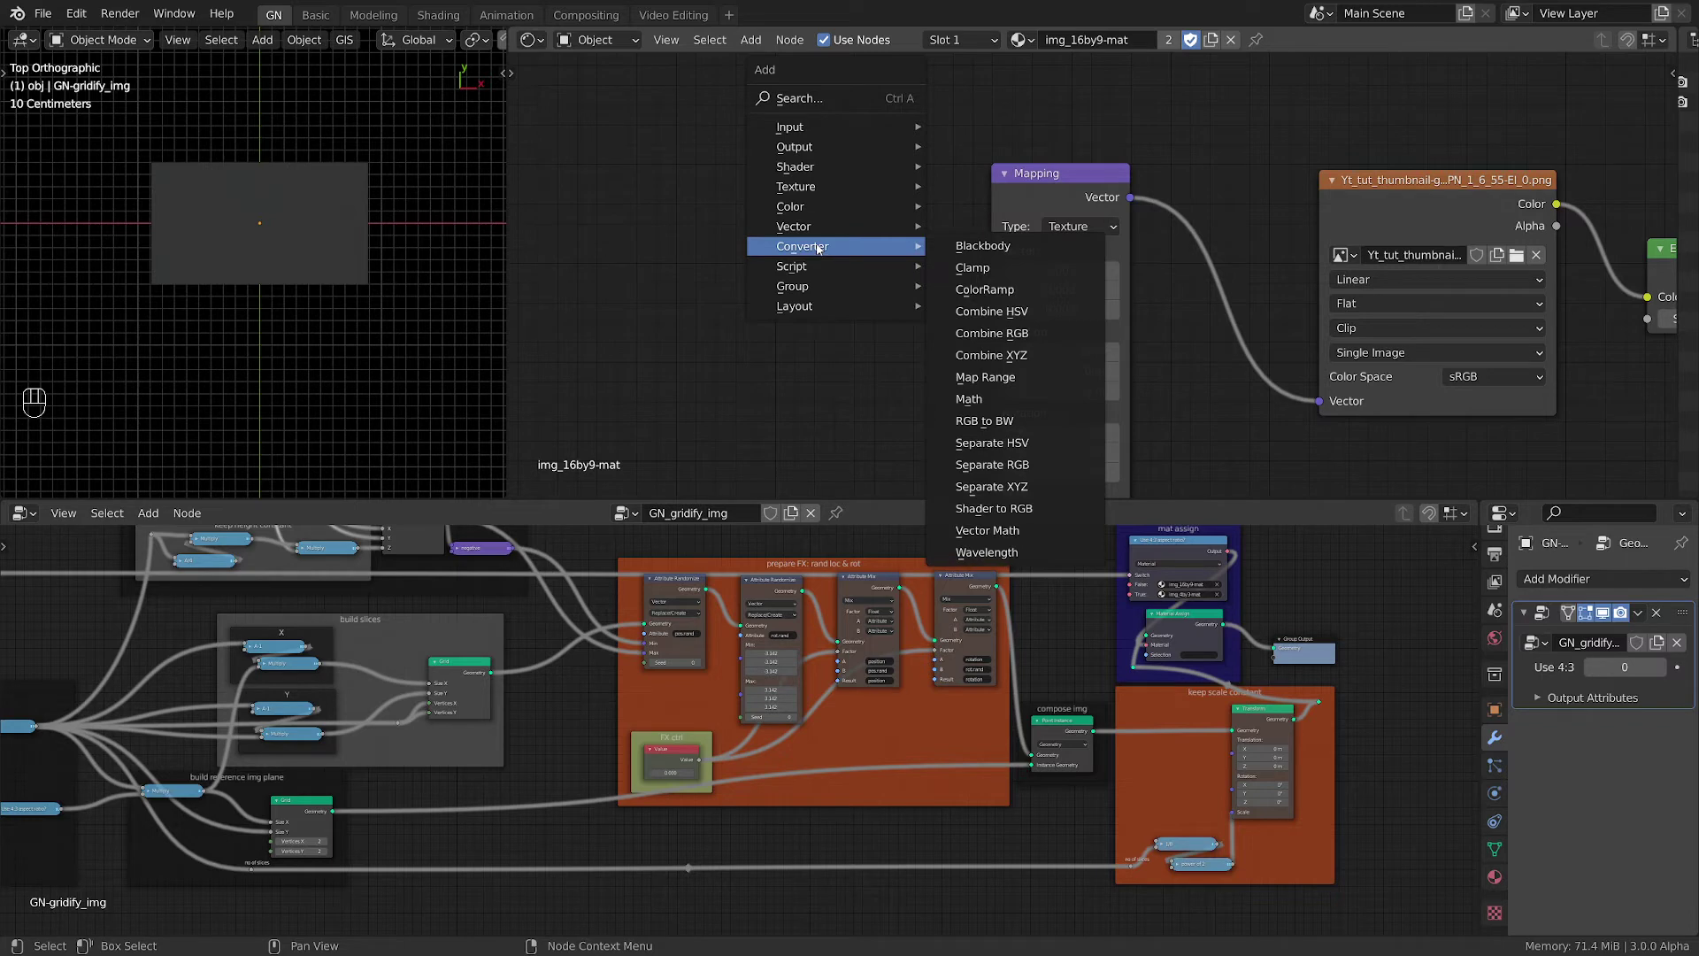
{"action": "mouse_move", "coordinate": [846, 127]}
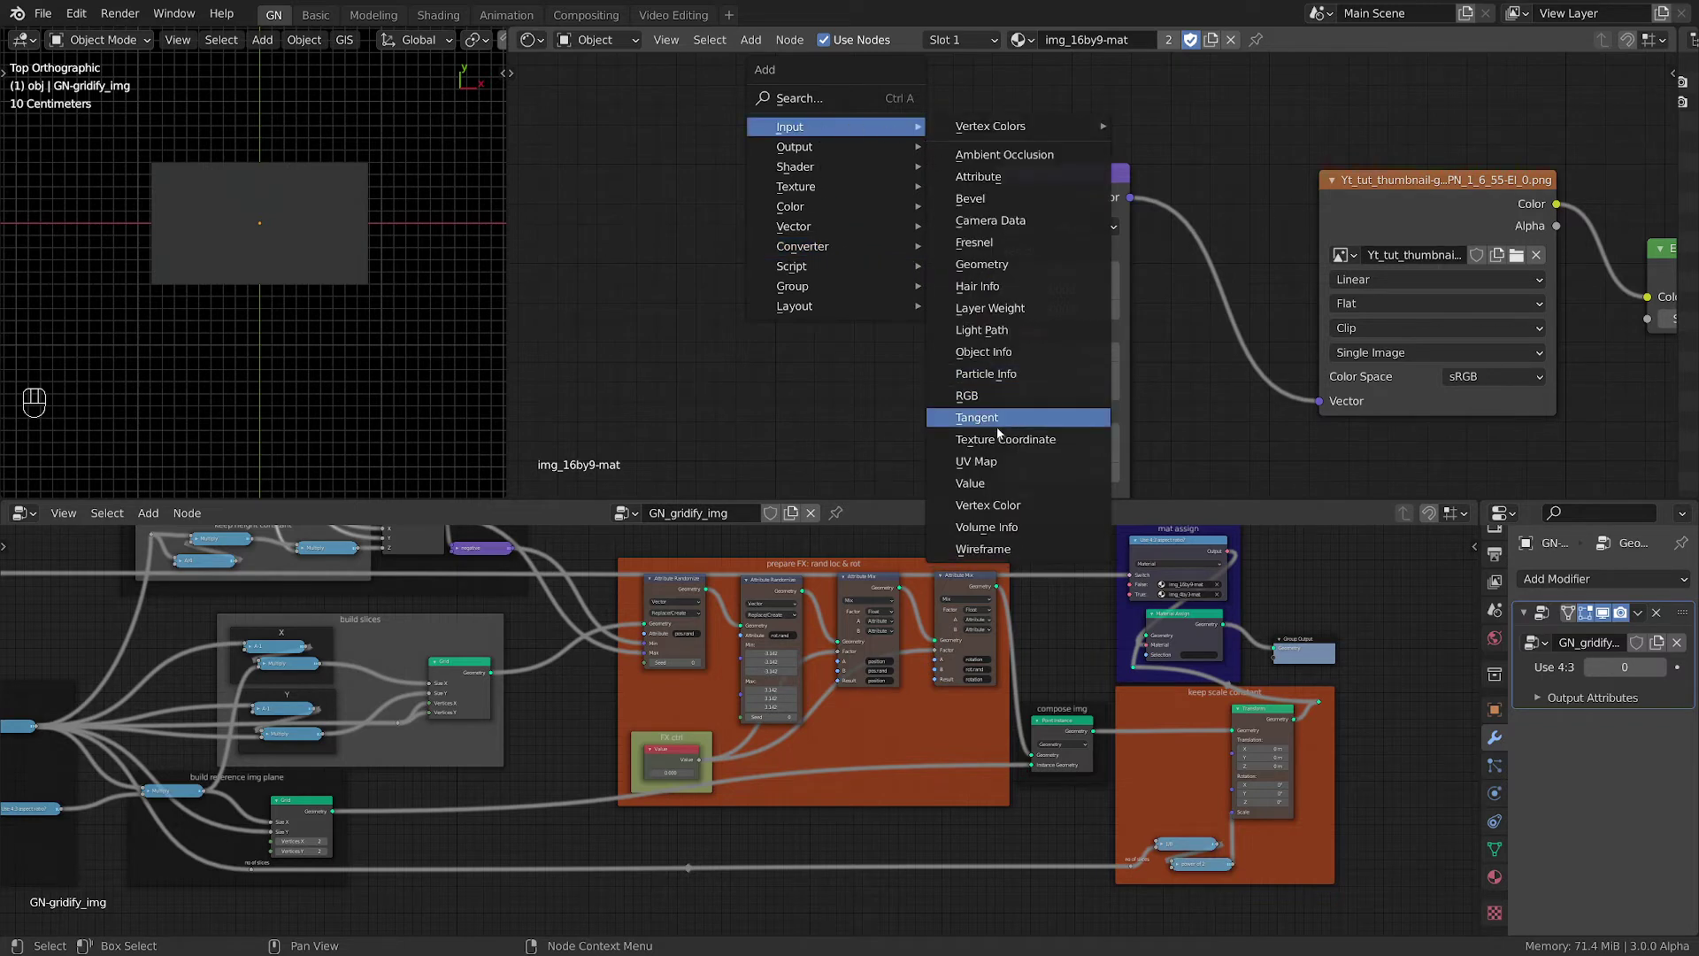
{"action": "left_click", "coordinate": [1000, 439]}
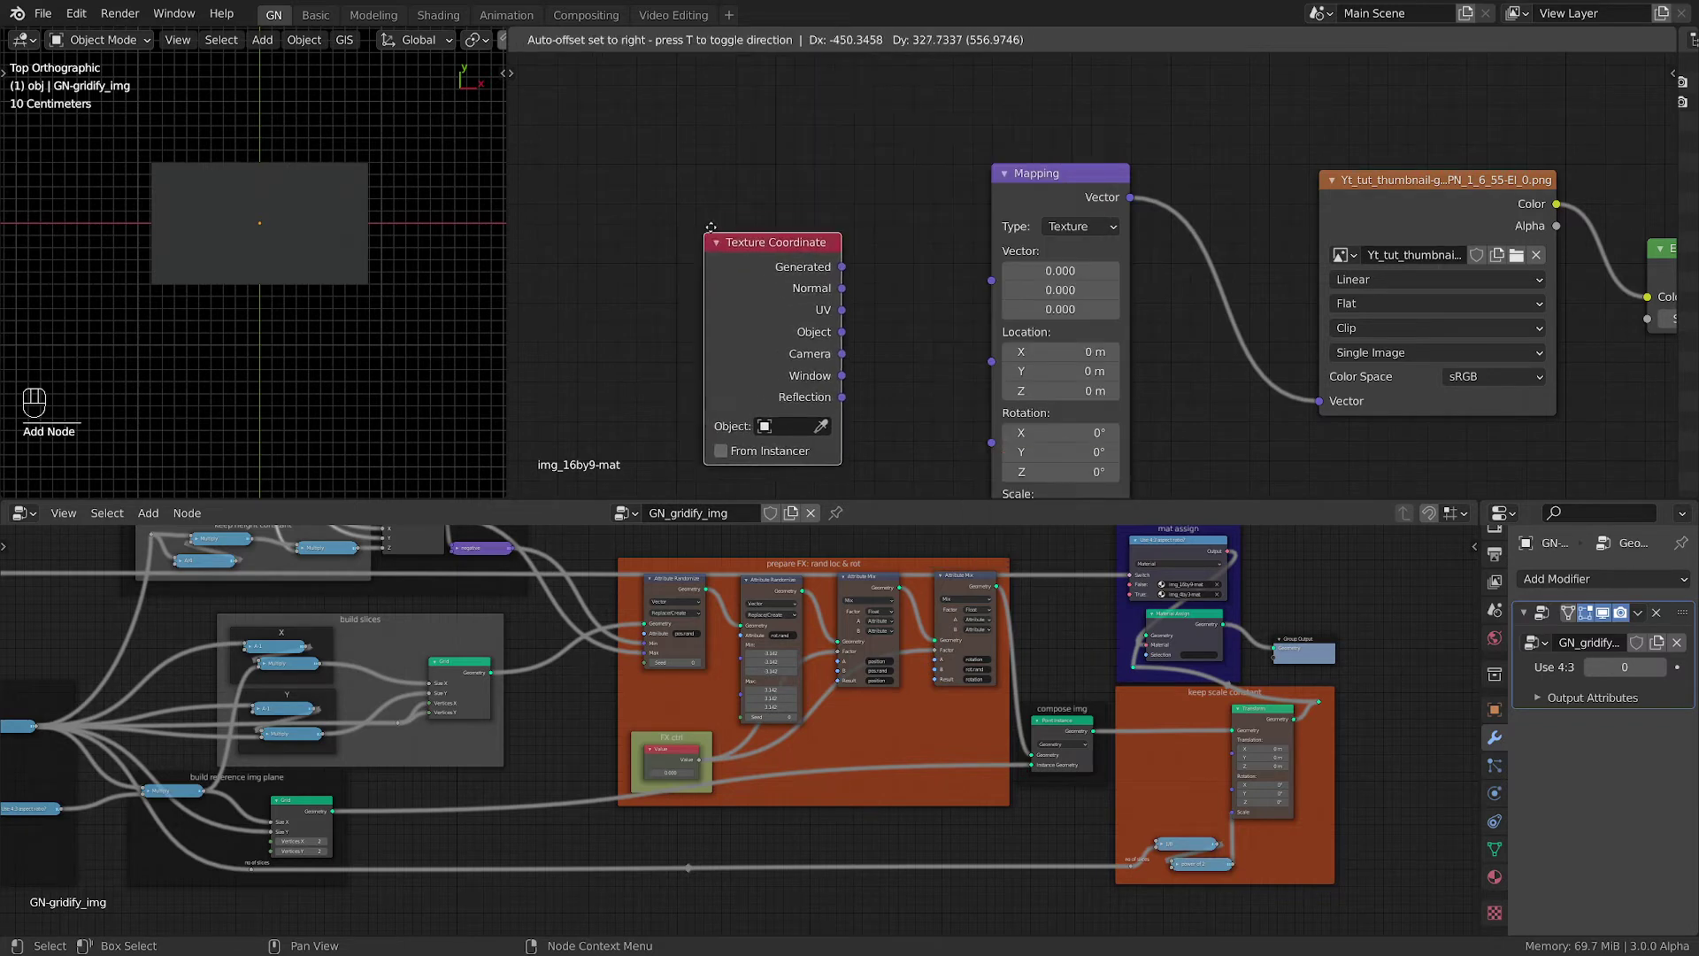
{"action": "left_click", "coordinate": [712, 209]}
{"action": "left_click_drag", "start_coordinate": [843, 315], "coordinate": [991, 280]}
{"action": "left_click_drag", "start_coordinate": [843, 200], "coordinate": [806, 148]}
{"action": "middle_click_drag", "start_coordinate": [939, 364], "coordinate": [983, 325]}
{"action": "scroll", "coordinate": [842, 320], "scroll_direction": "up", "scroll_amount": 2}
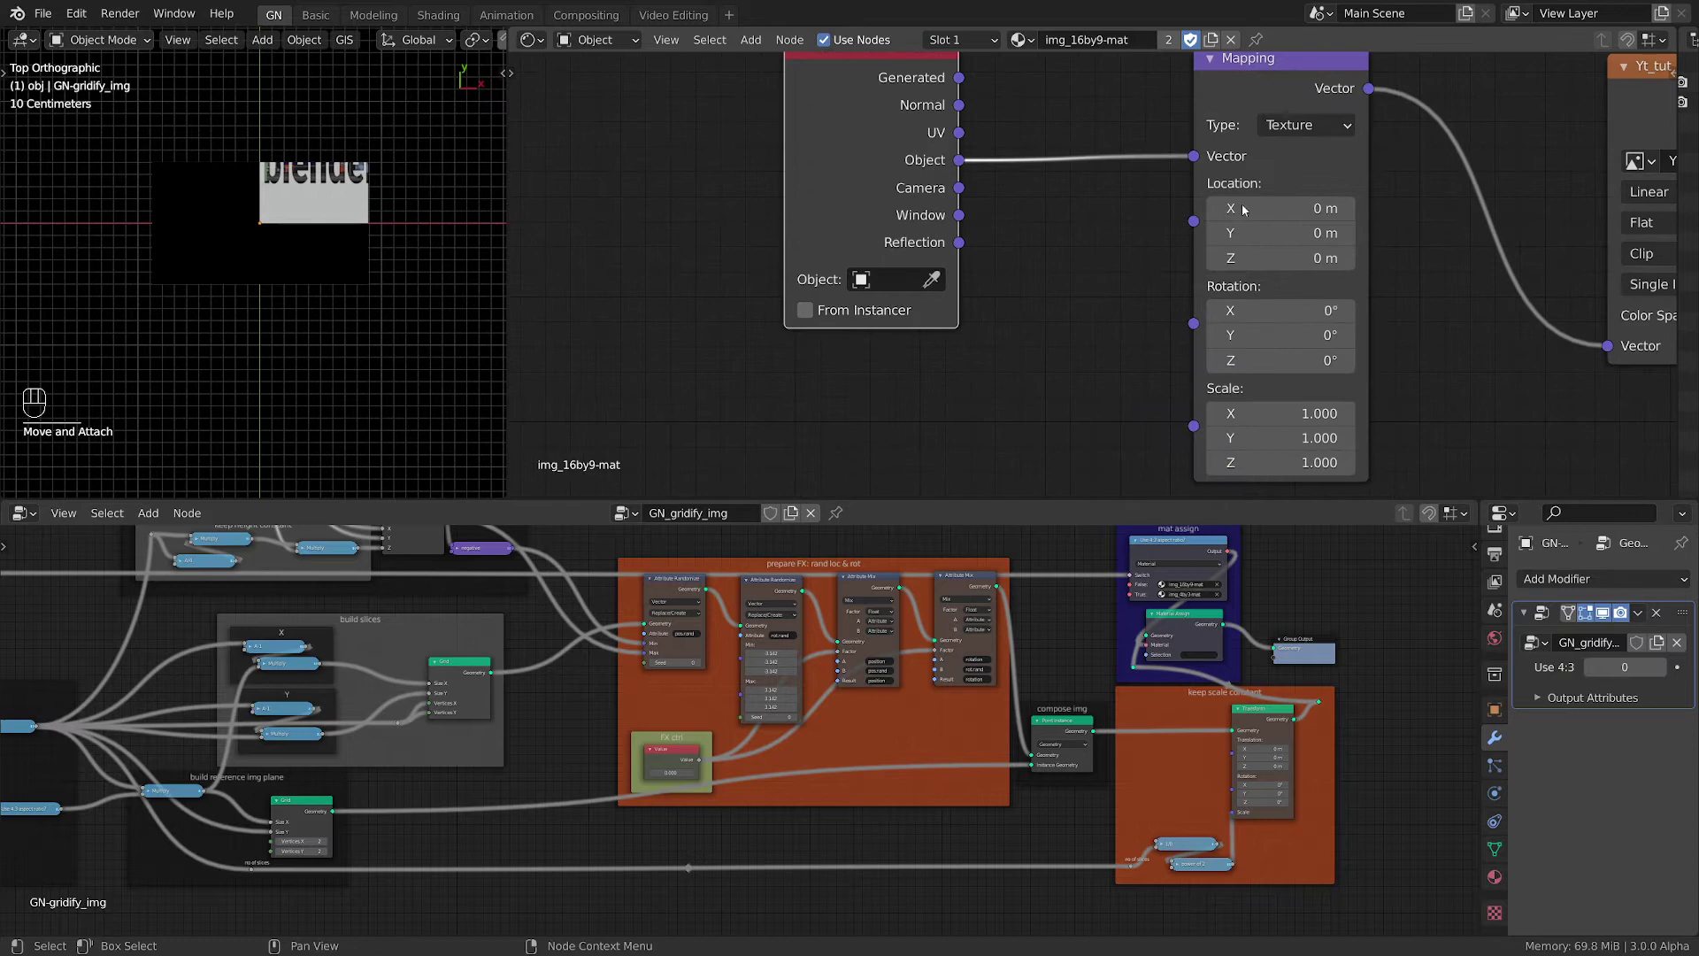
{"action": "middle_click_drag", "start_coordinate": [617, 372], "coordinate": [722, 423]}
{"action": "left_click", "coordinate": [637, 297]}
Add a Value node set to -0.500
{"action": "key", "text": "shift+a"}
{"action": "mouse_move", "coordinate": [640, 299]}
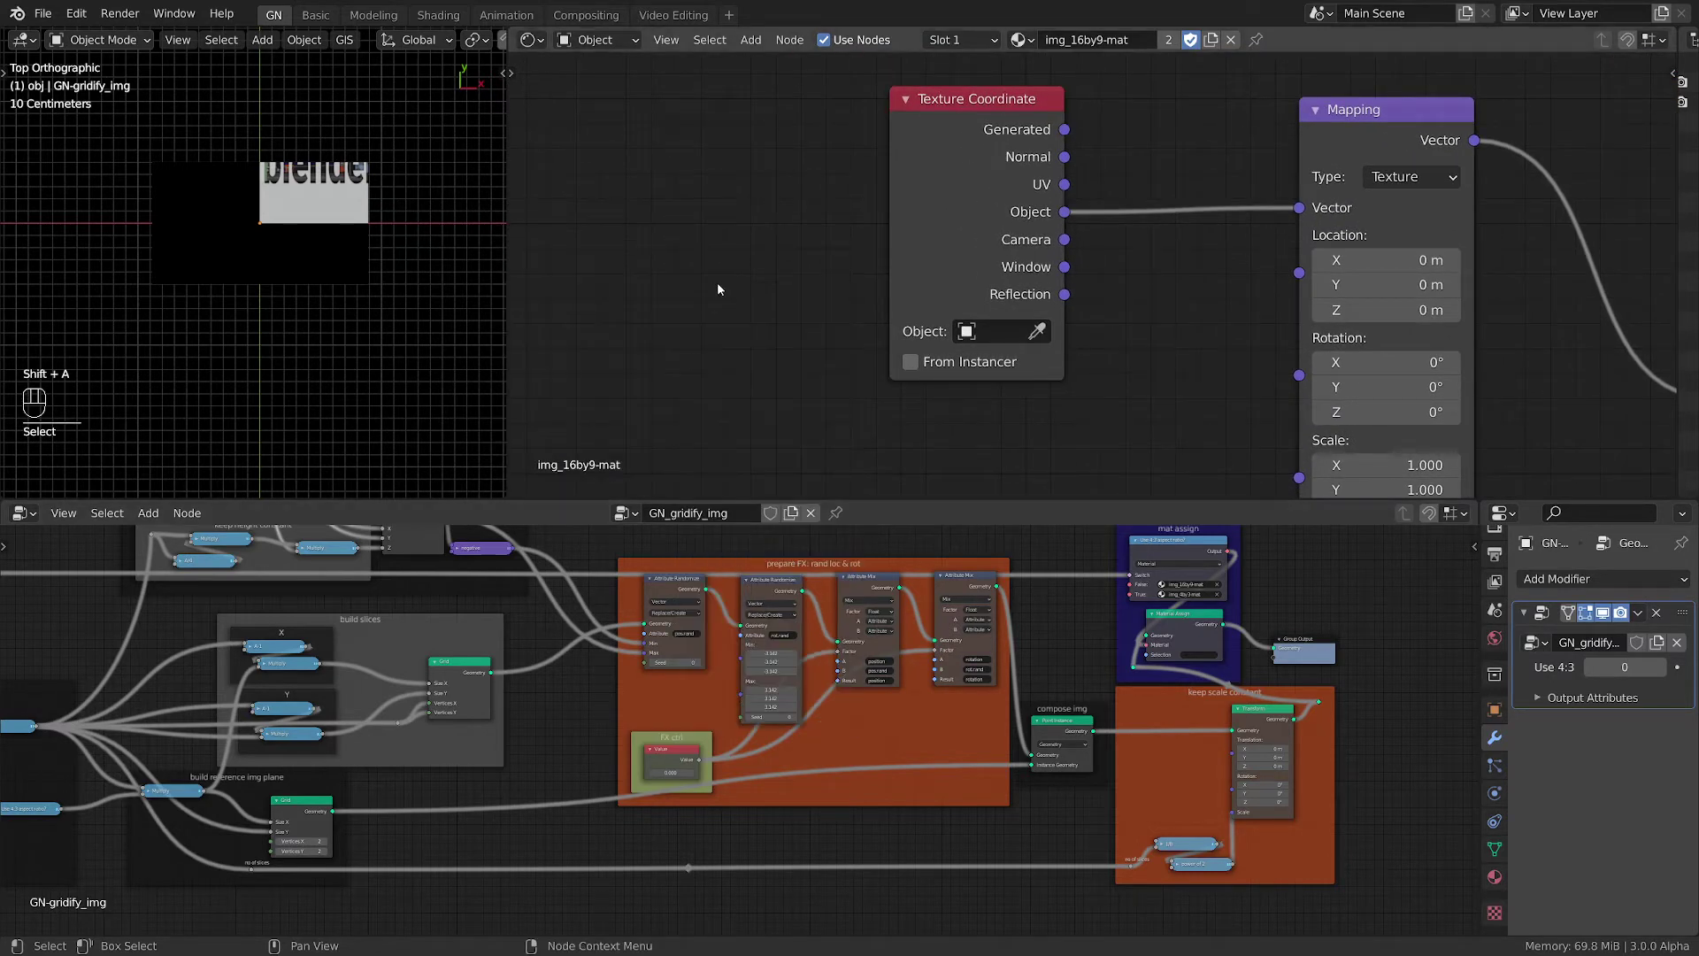
{"action": "key", "text": "shift+a"}
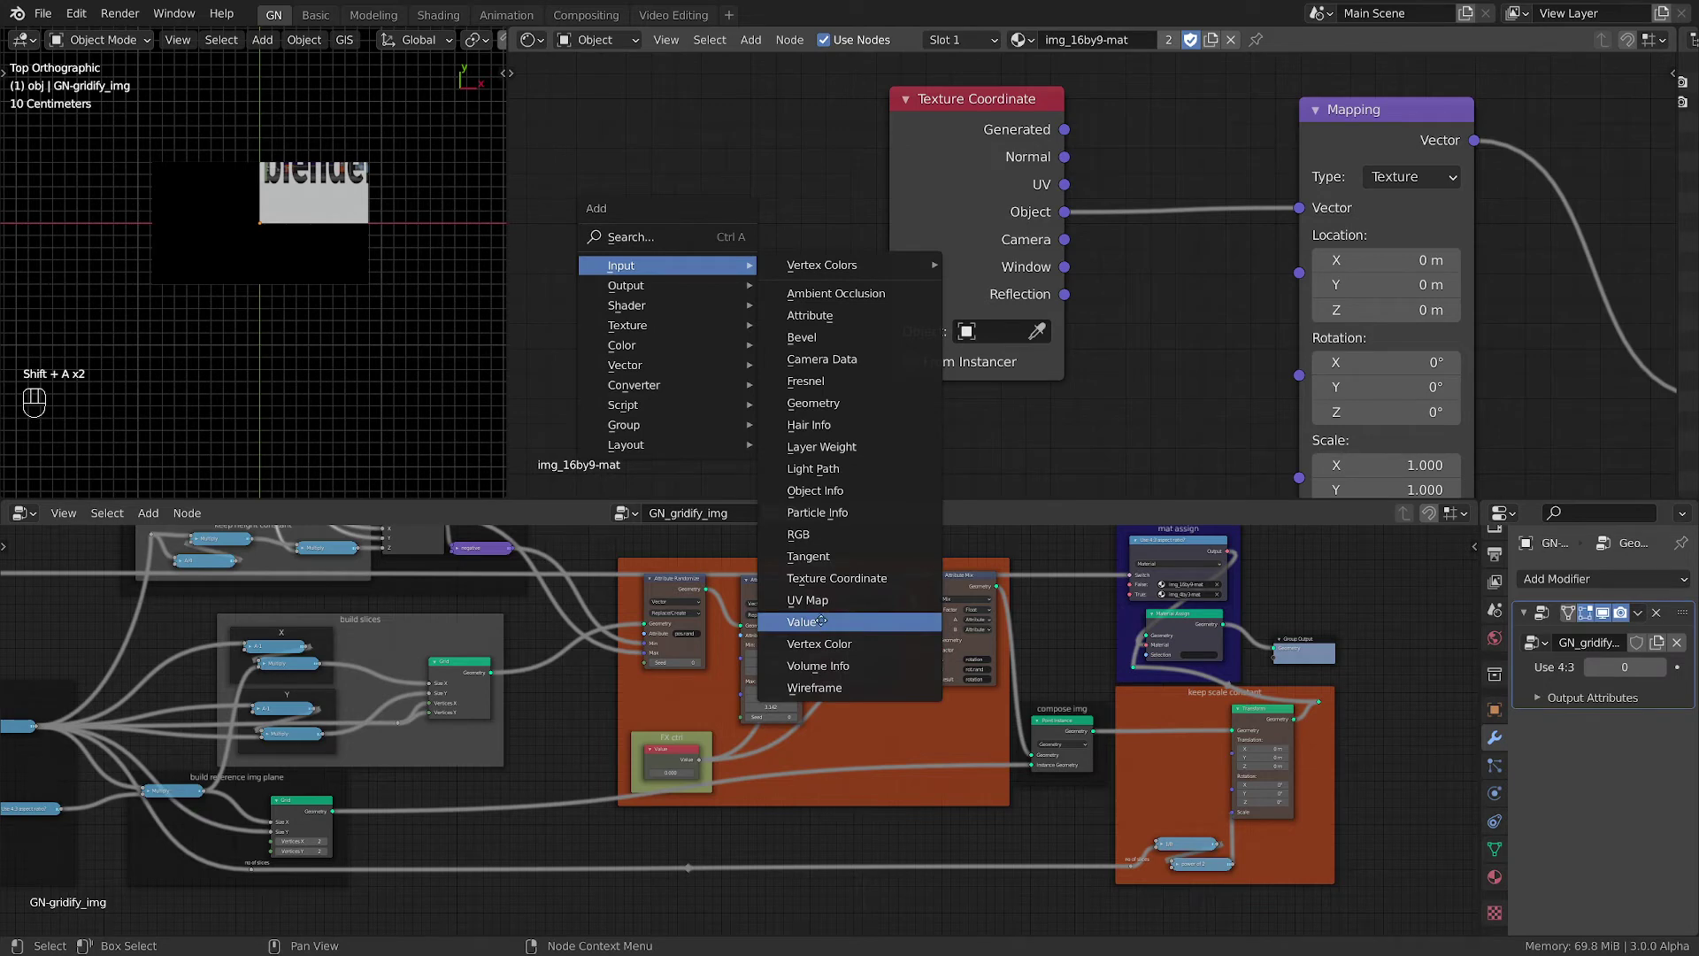
{"action": "left_click", "coordinate": [821, 622]}
{"action": "left_click", "coordinate": [673, 256]}
{"action": "left_click", "coordinate": [691, 282]}
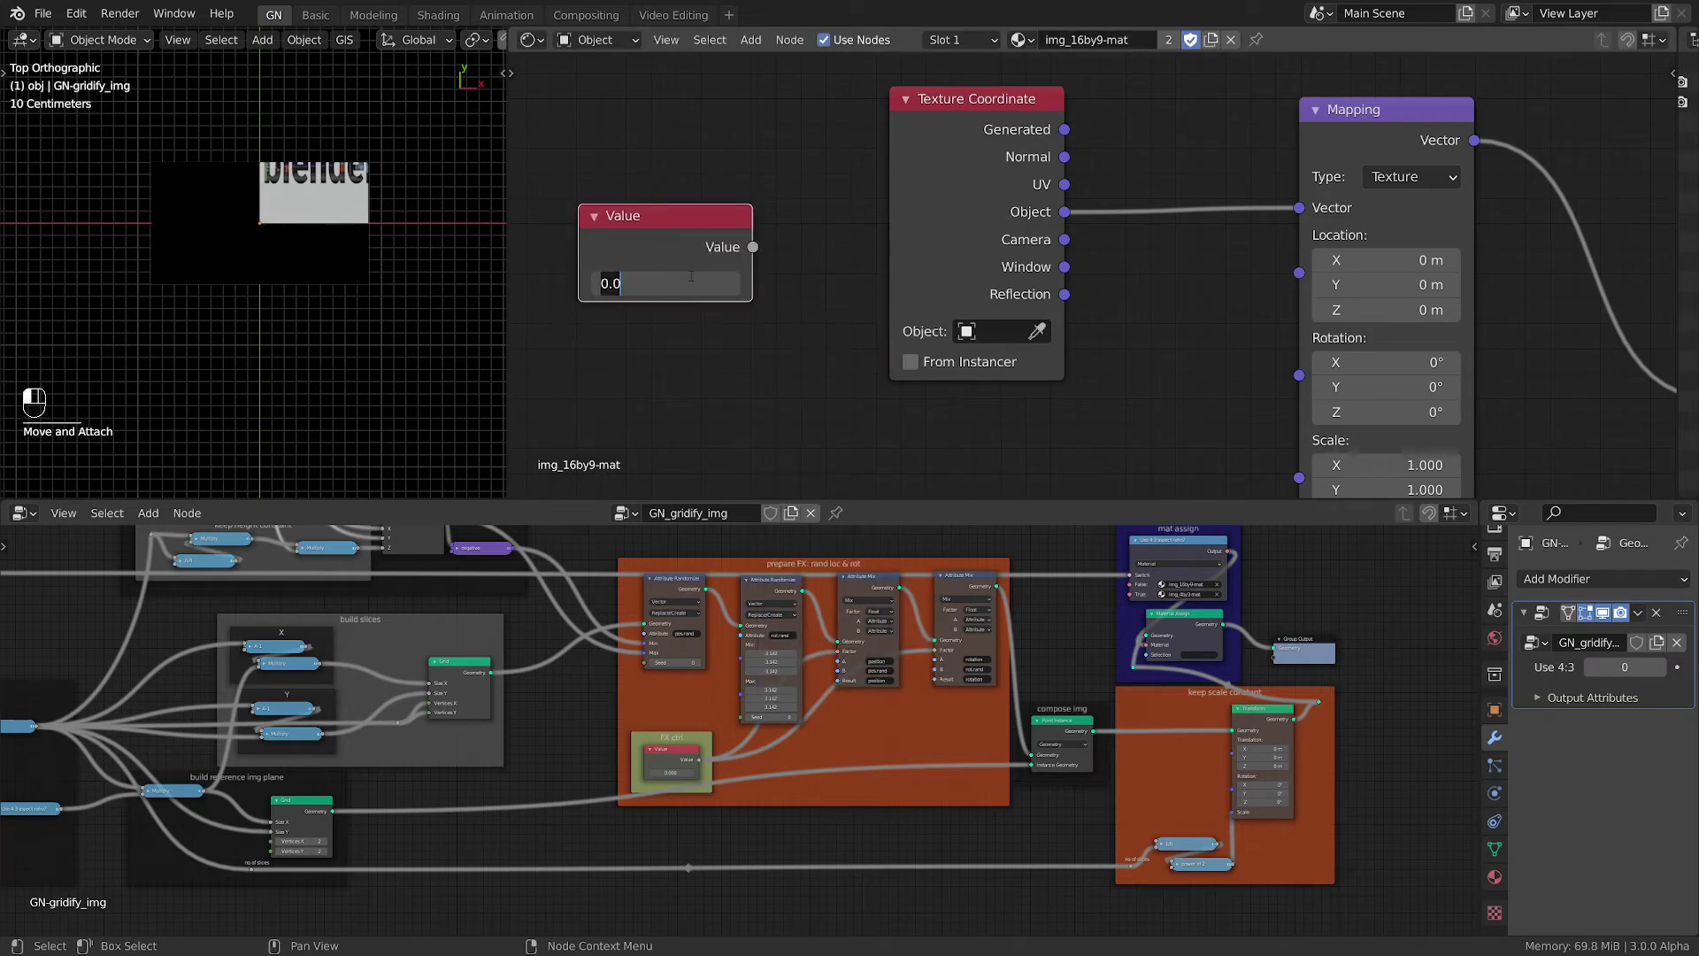
{"action": "type", "text": "-.5"}
{"action": "key", "text": "Return"}
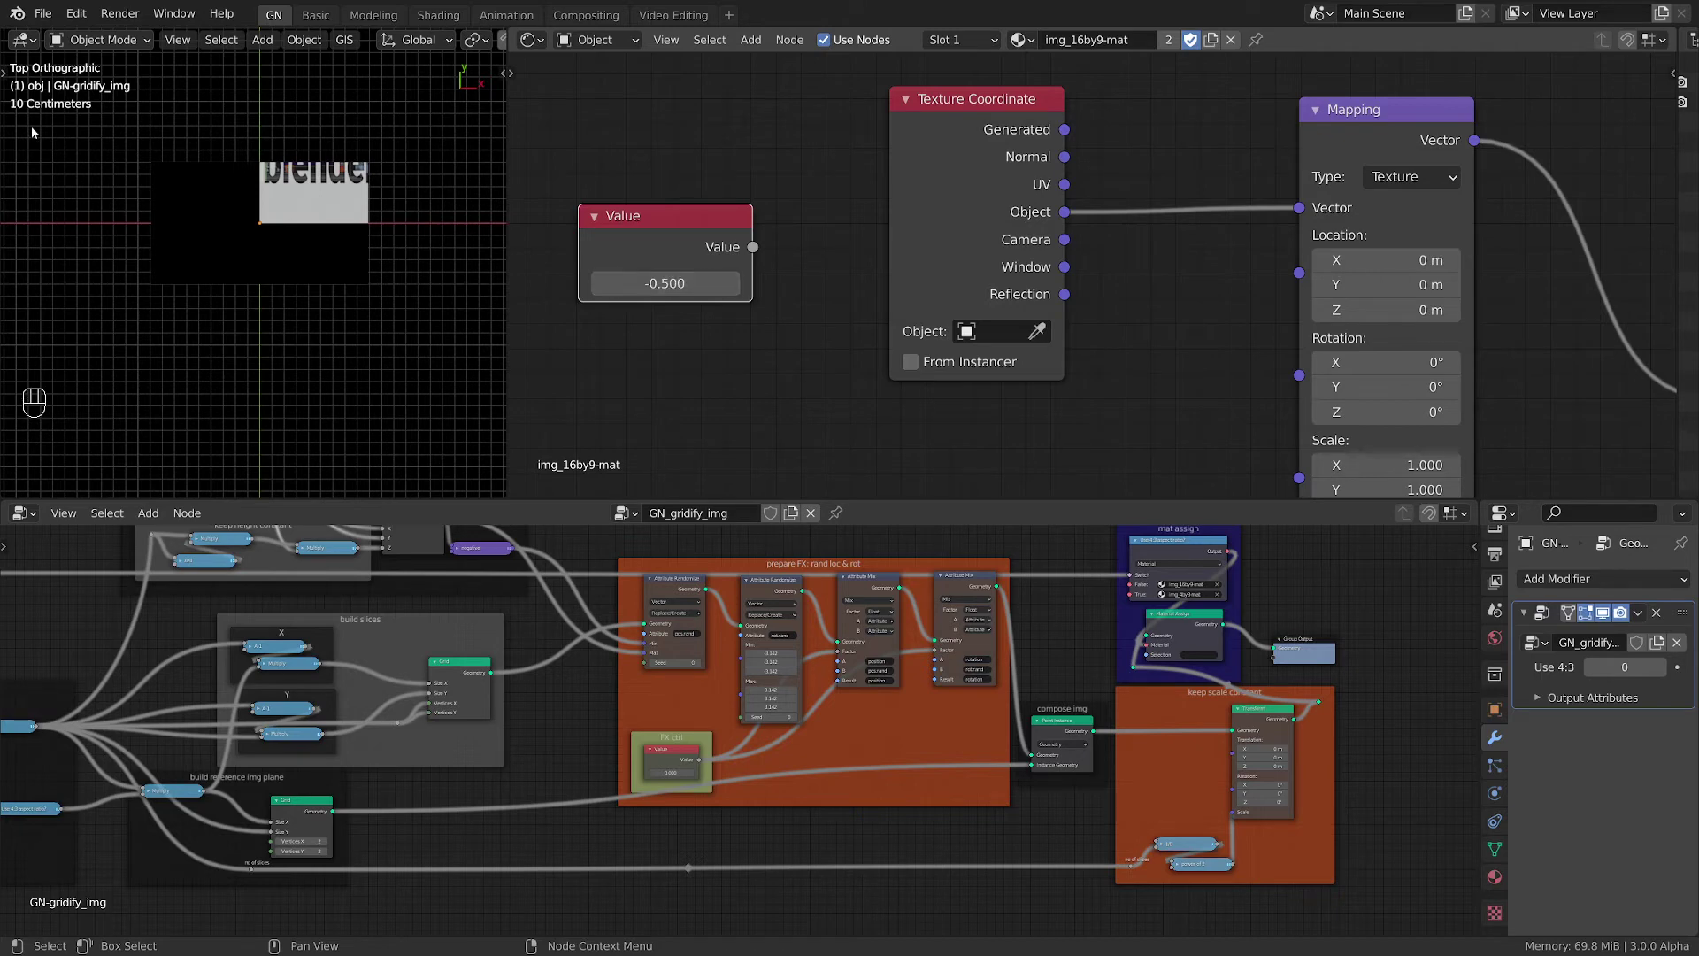
{"action": "scroll", "coordinate": [330, 253], "scroll_direction": "up", "scroll_amount": 3}
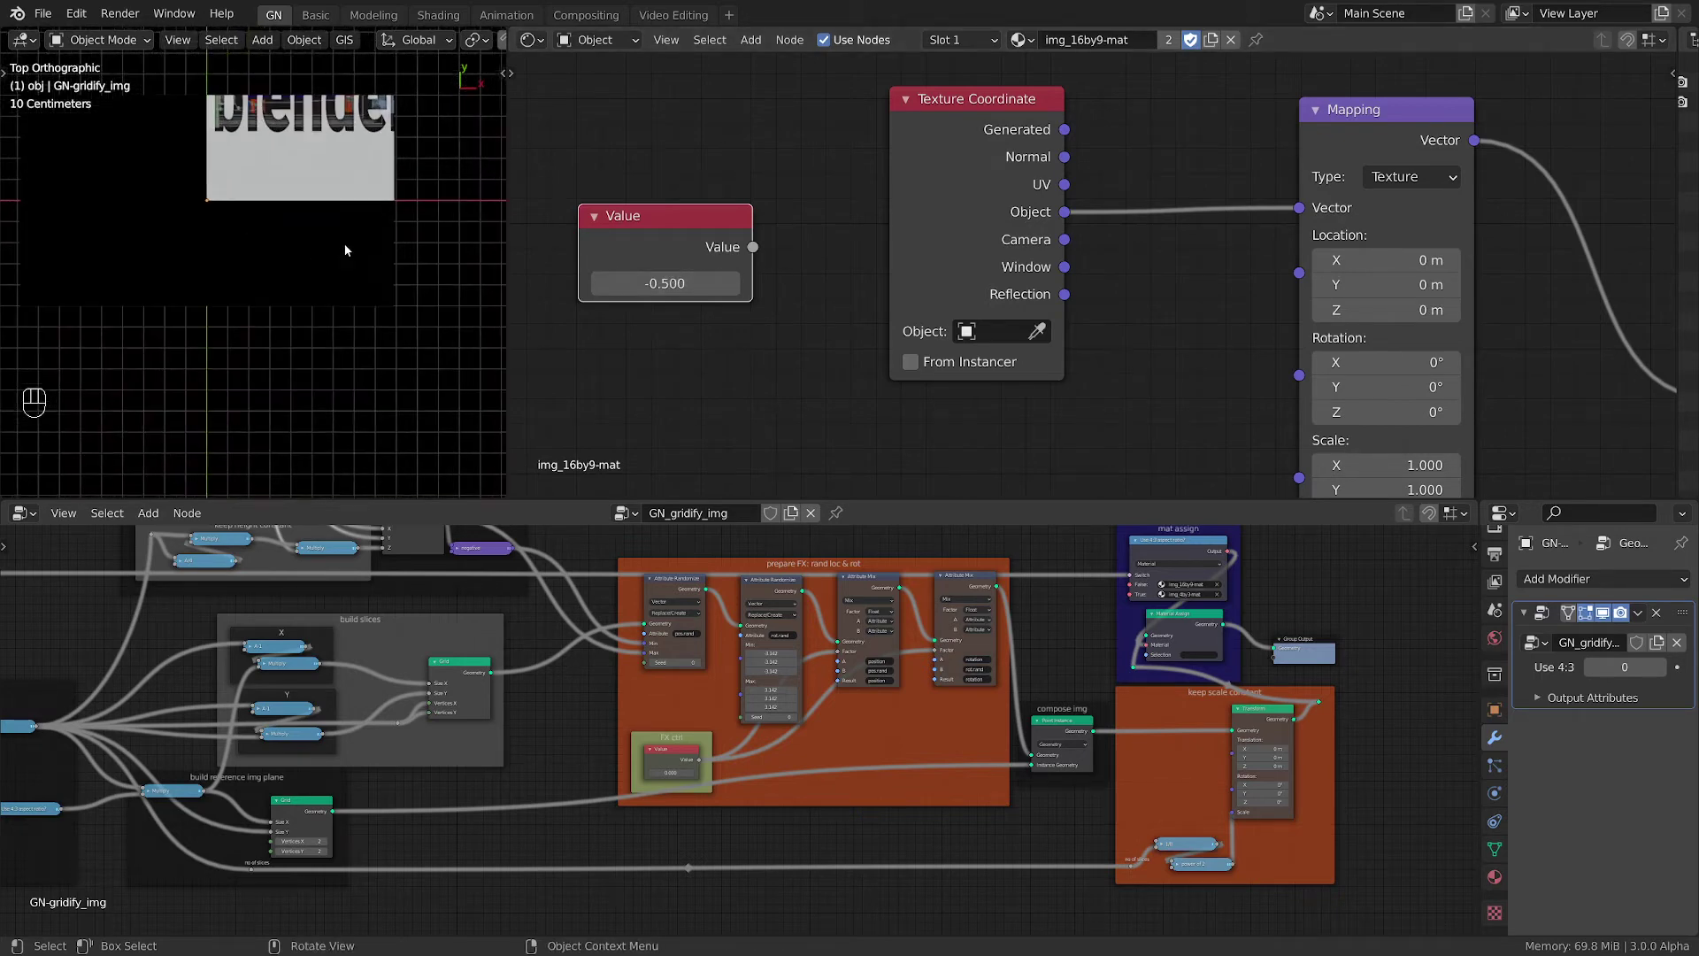
{"action": "middle_click_drag", "start_coordinate": [363, 245], "coordinate": [397, 302], "text": "shift"}
{"action": "scroll", "coordinate": [685, 236], "scroll_direction": "down", "scroll_amount": 1}
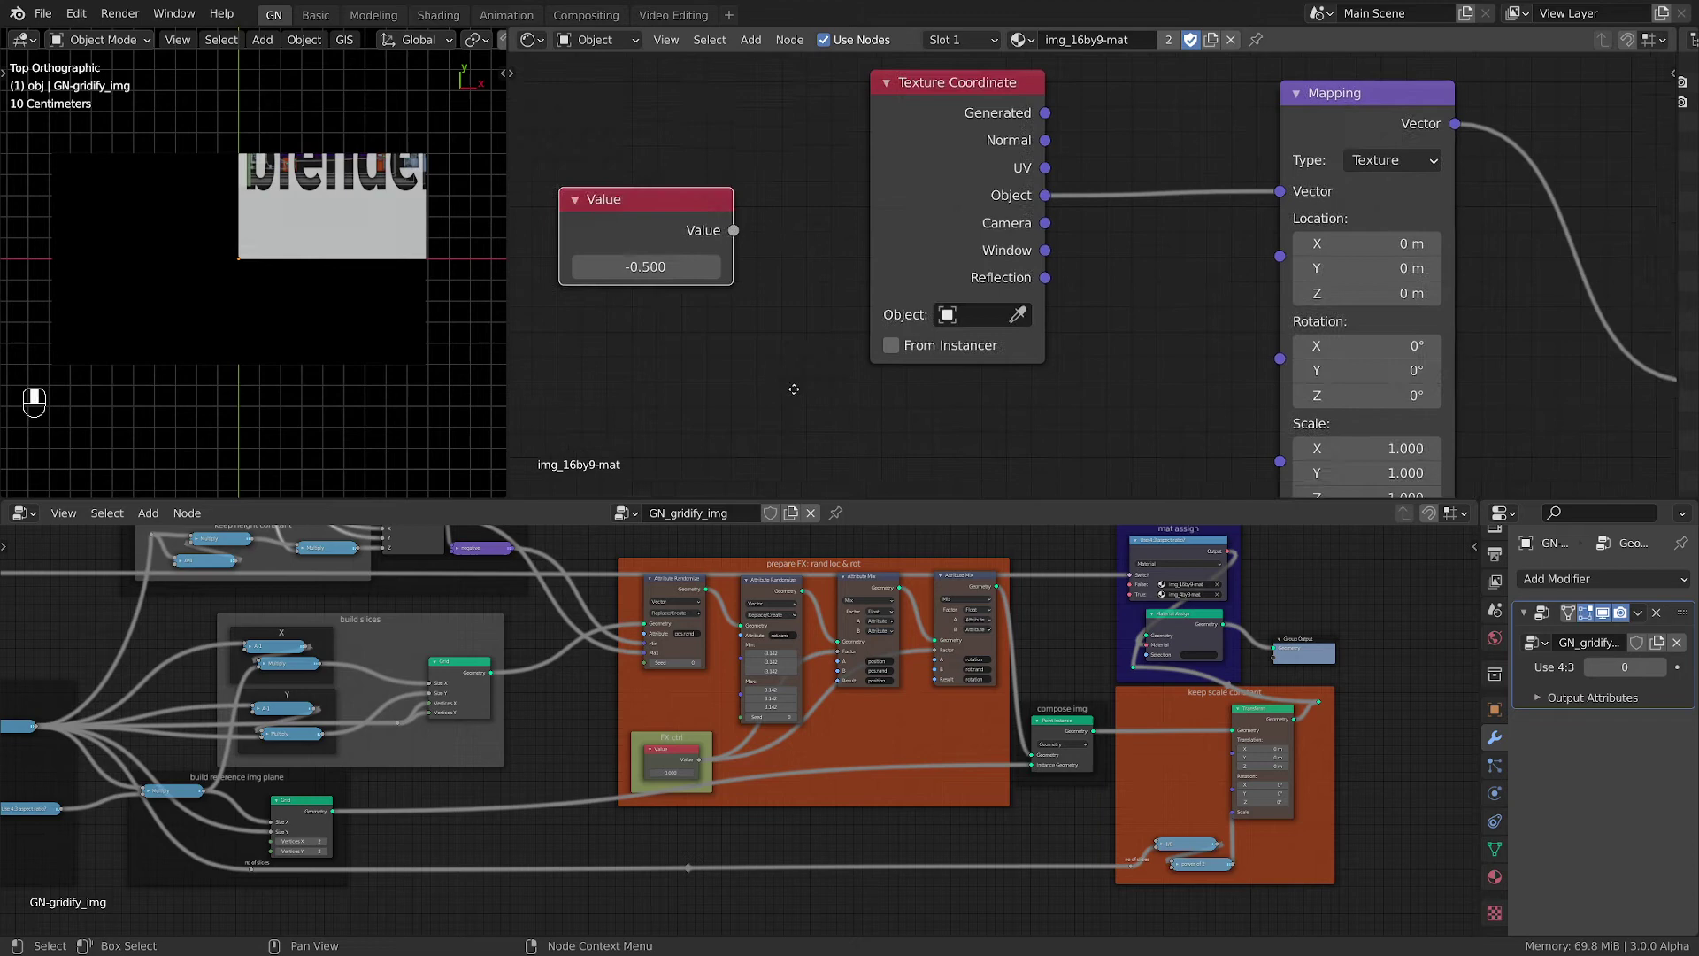
Add a Combine XYZ fed by the -0.500 Value on X and Y, output into Mapping Location
{"action": "key", "text": "shift+a"}
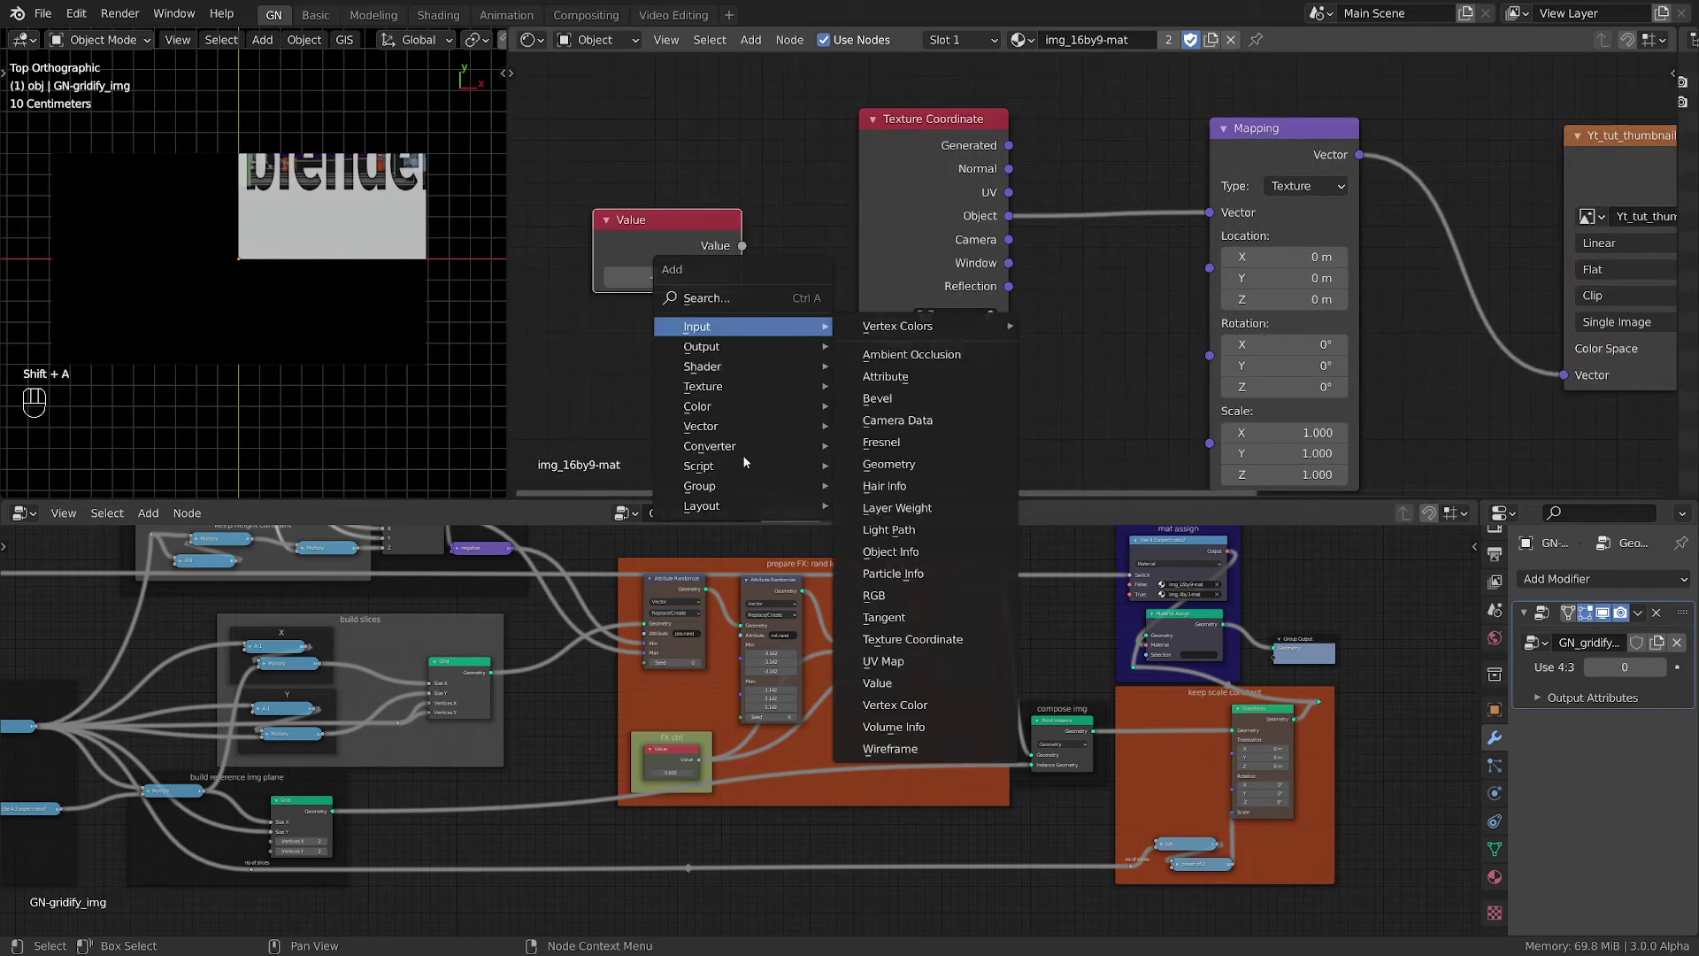
{"action": "mouse_move", "coordinate": [756, 448]}
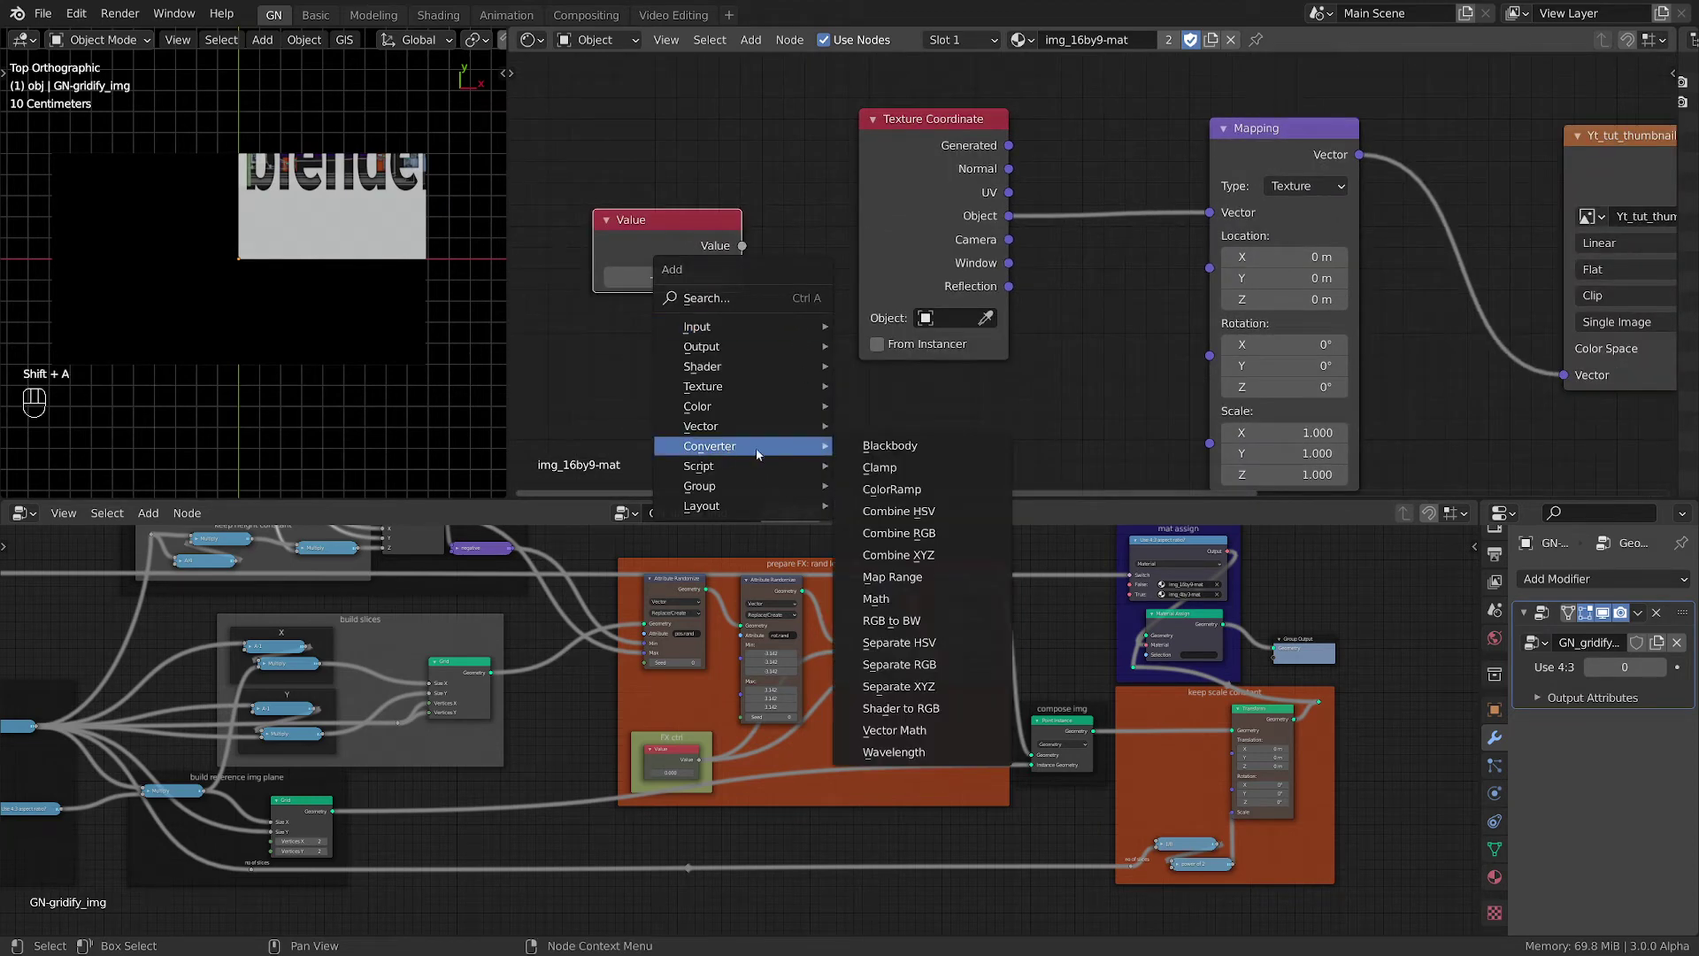
{"action": "left_click", "coordinate": [945, 554]}
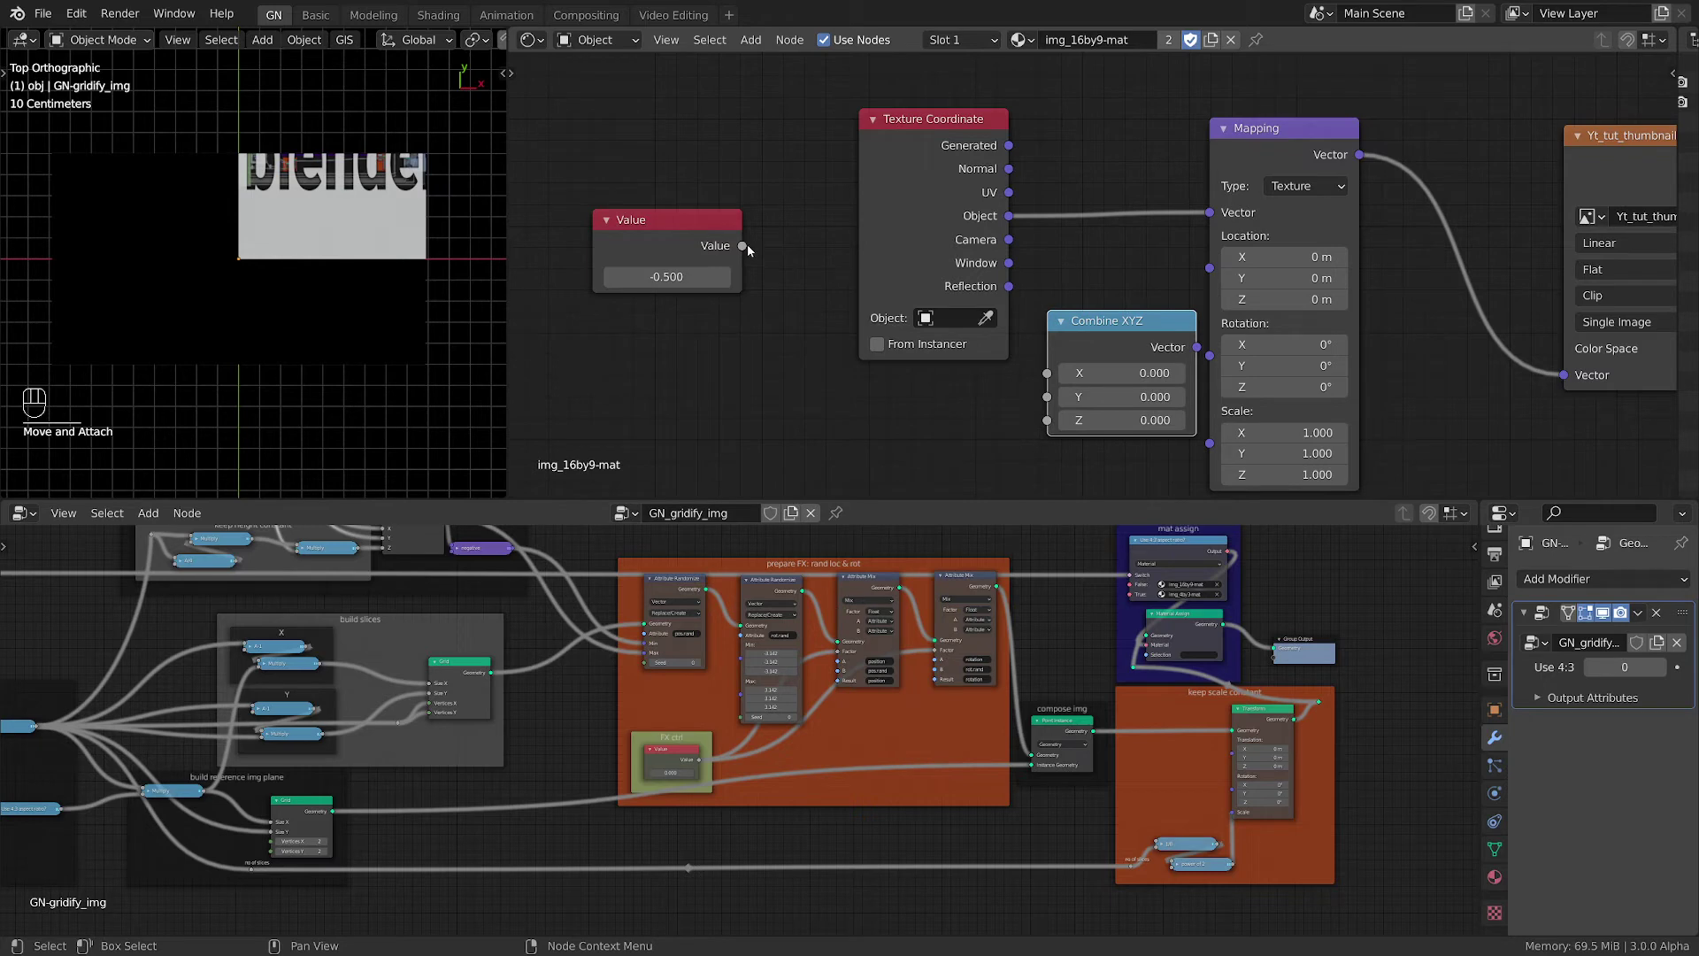
{"action": "left_click_drag", "start_coordinate": [743, 245], "coordinate": [1048, 396]}
{"action": "left_click_drag", "start_coordinate": [1102, 307], "coordinate": [922, 332]}
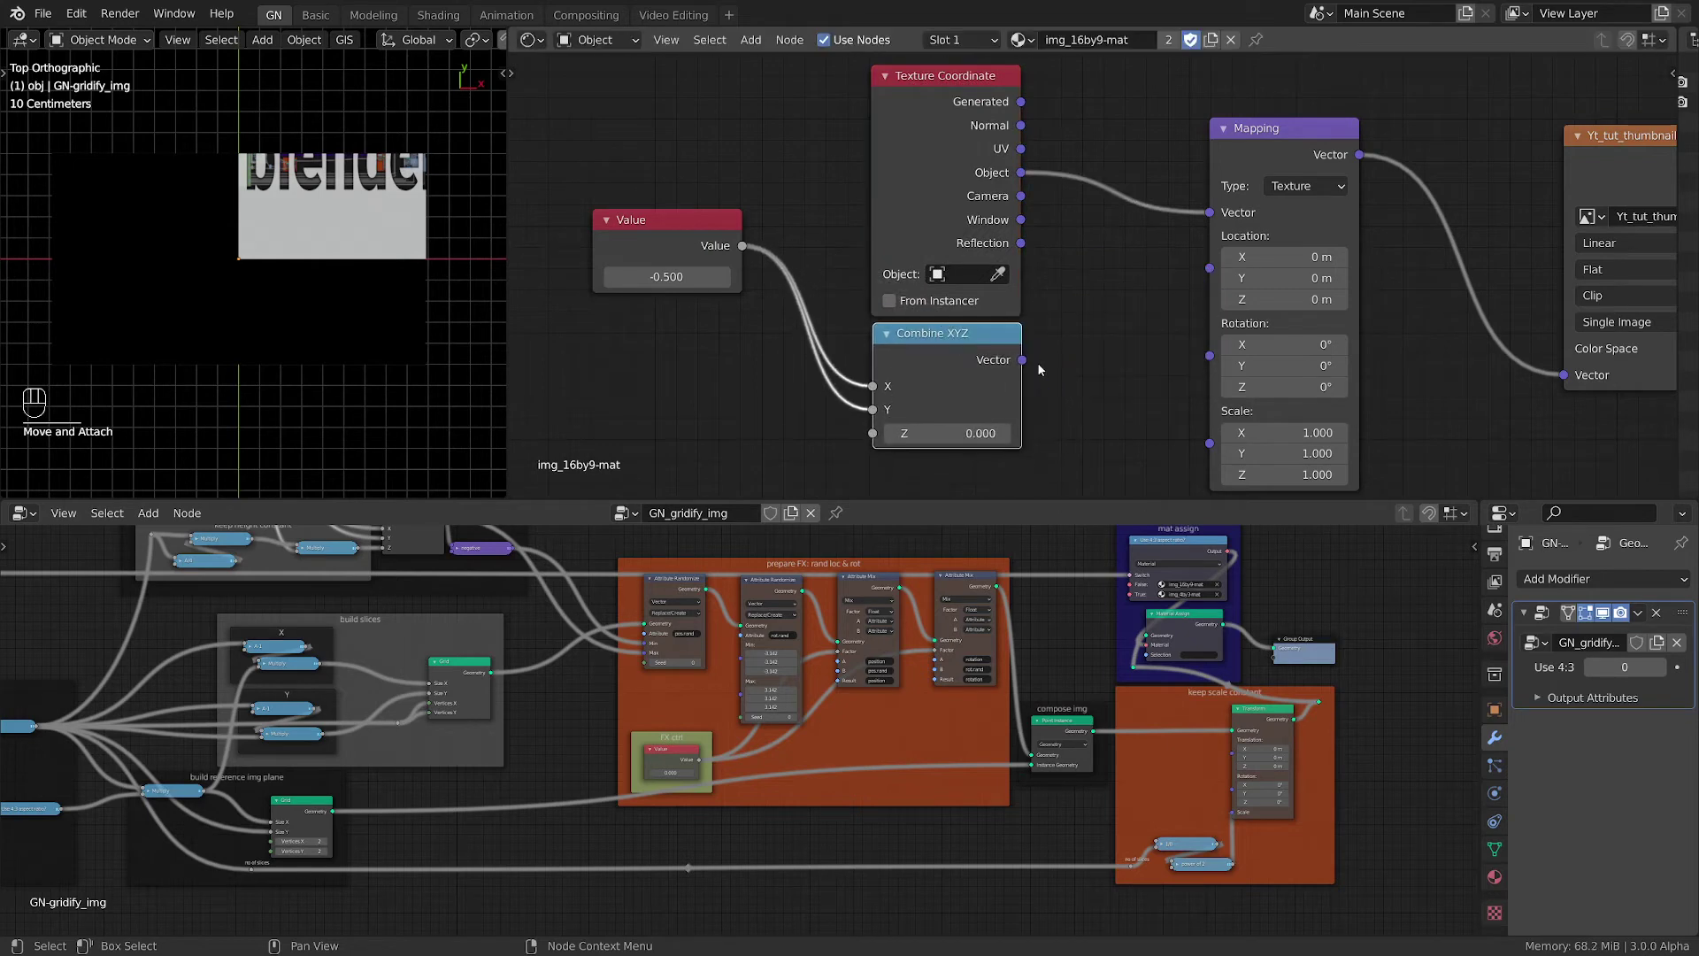
{"action": "left_click_drag", "start_coordinate": [1022, 359], "coordinate": [1209, 267]}
{"action": "middle_click_drag", "start_coordinate": [1075, 316], "coordinate": [1114, 274]}
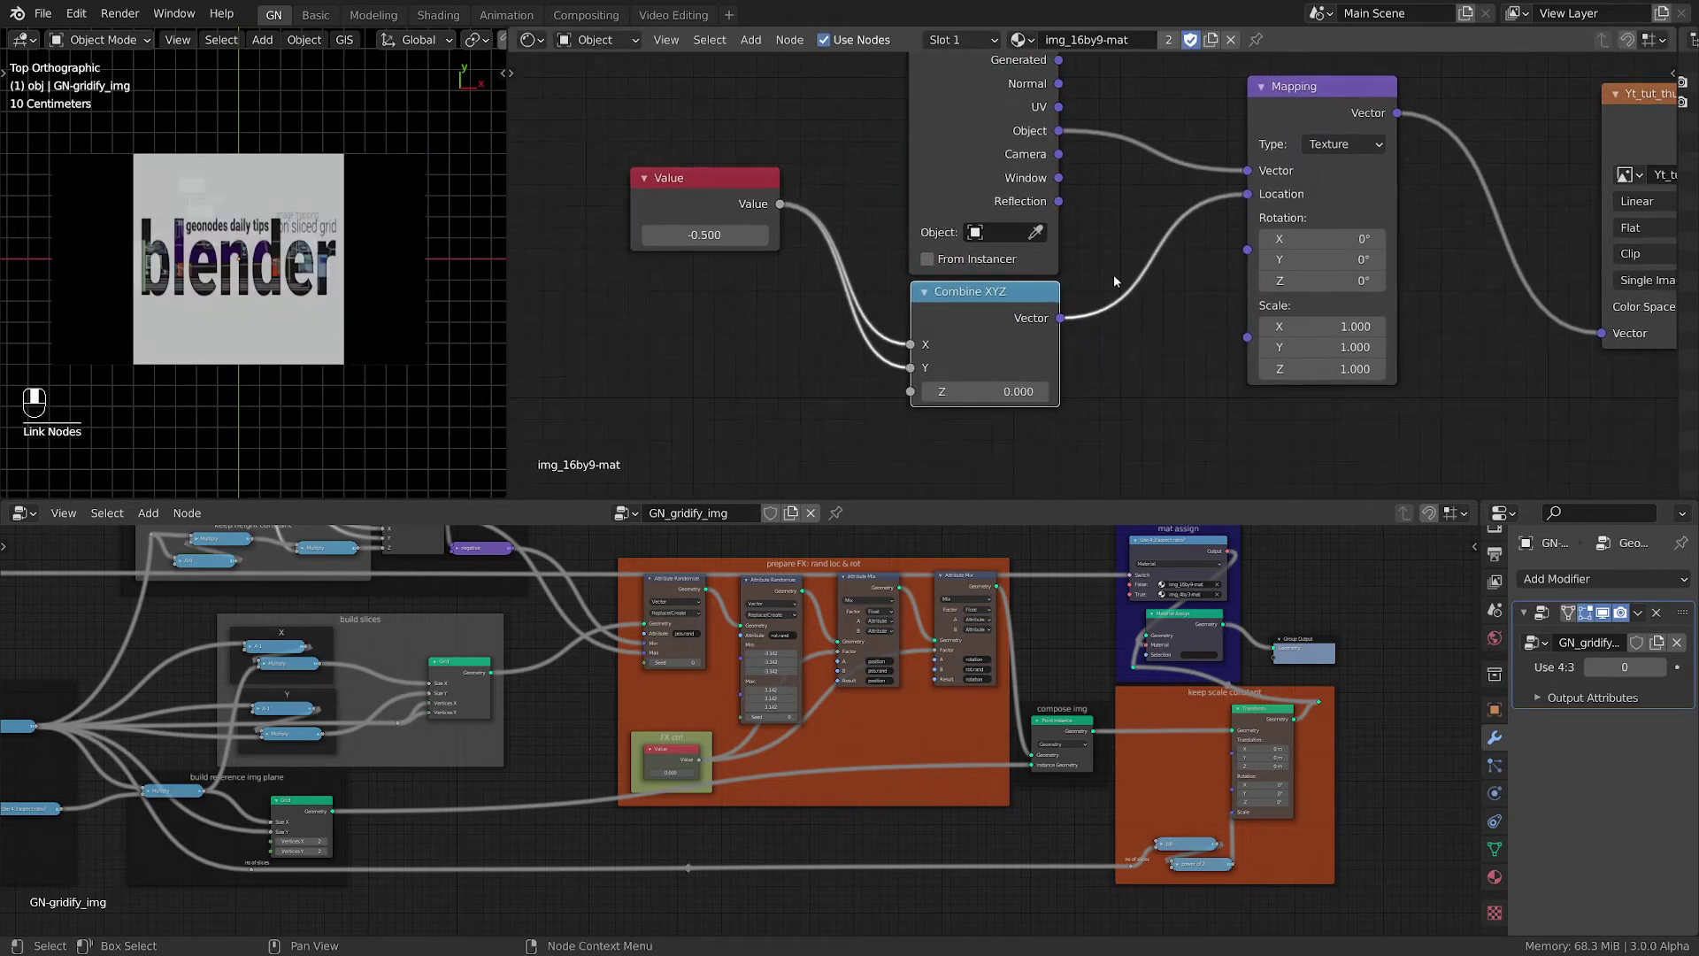
{"action": "scroll", "coordinate": [766, 262], "scroll_direction": "down", "scroll_amount": 2}
{"action": "left_click_drag", "start_coordinate": [726, 195], "coordinate": [644, 239]}
{"action": "middle_click_drag", "start_coordinate": [760, 371], "coordinate": [757, 335]}
{"action": "scroll", "coordinate": [851, 370], "scroll_direction": "up", "scroll_amount": 1}
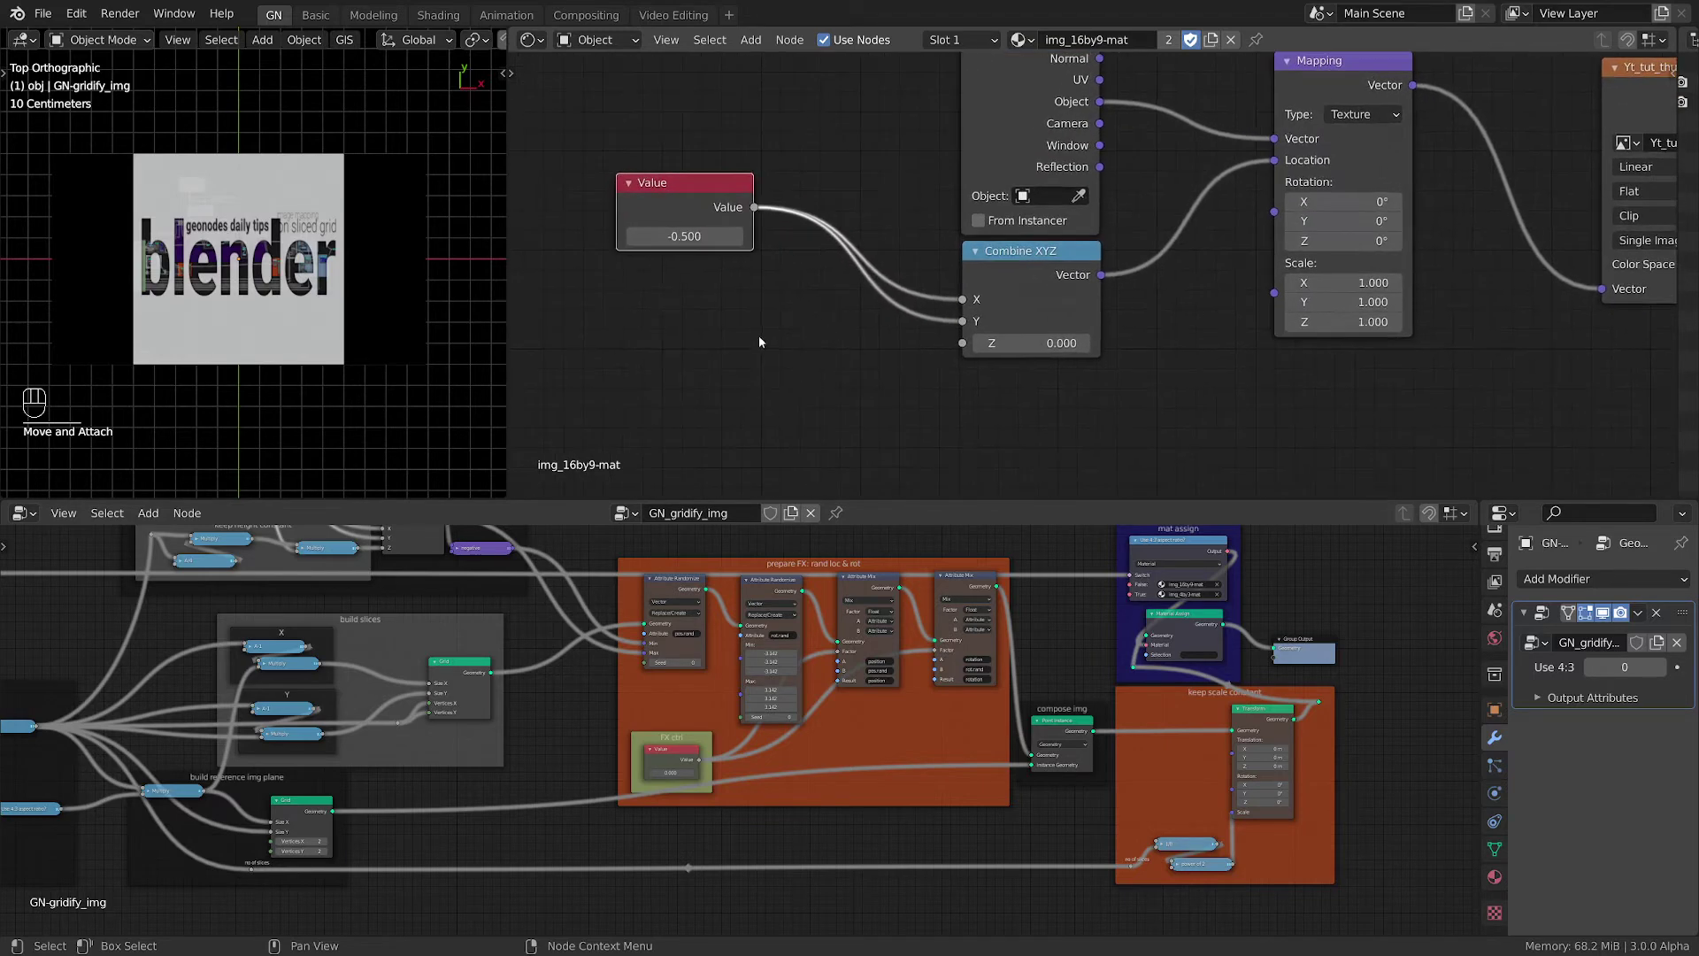
{"action": "scroll", "coordinate": [790, 335], "scroll_direction": "up", "scroll_amount": 1}
Add a Math node set to Multiply and move the Value node left
{"action": "key", "text": "shift+a"}
{"action": "mouse_move", "coordinate": [829, 337]}
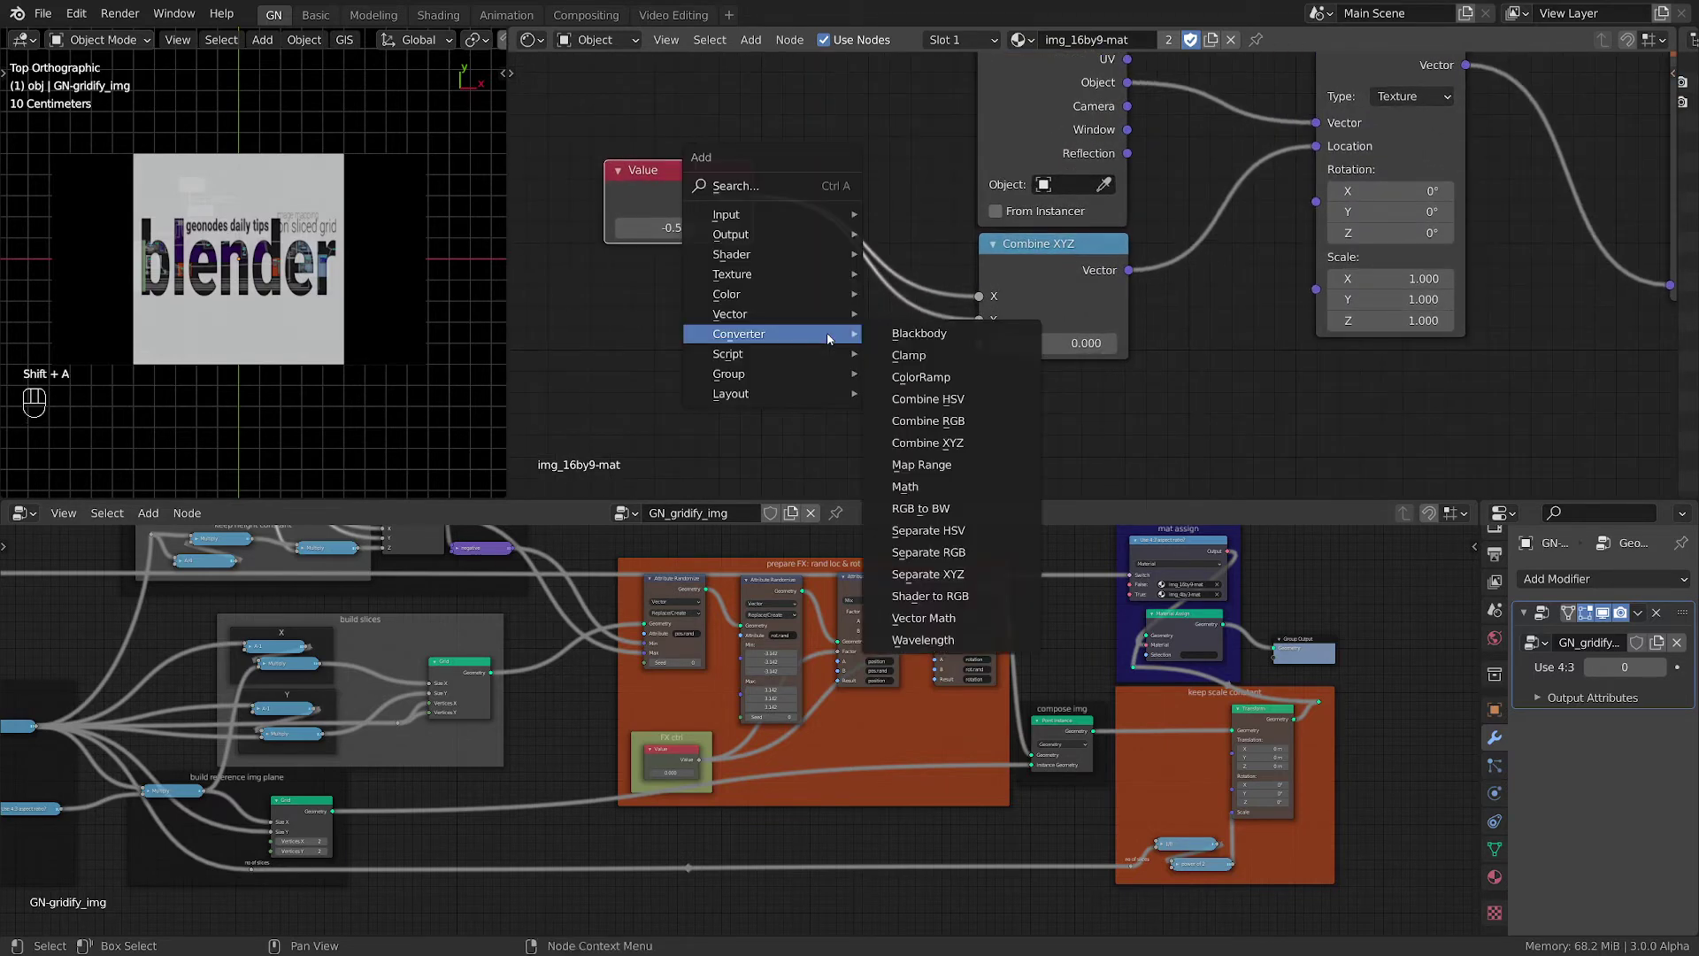
{"action": "left_click", "coordinate": [925, 486]}
{"action": "left_click", "coordinate": [855, 395]}
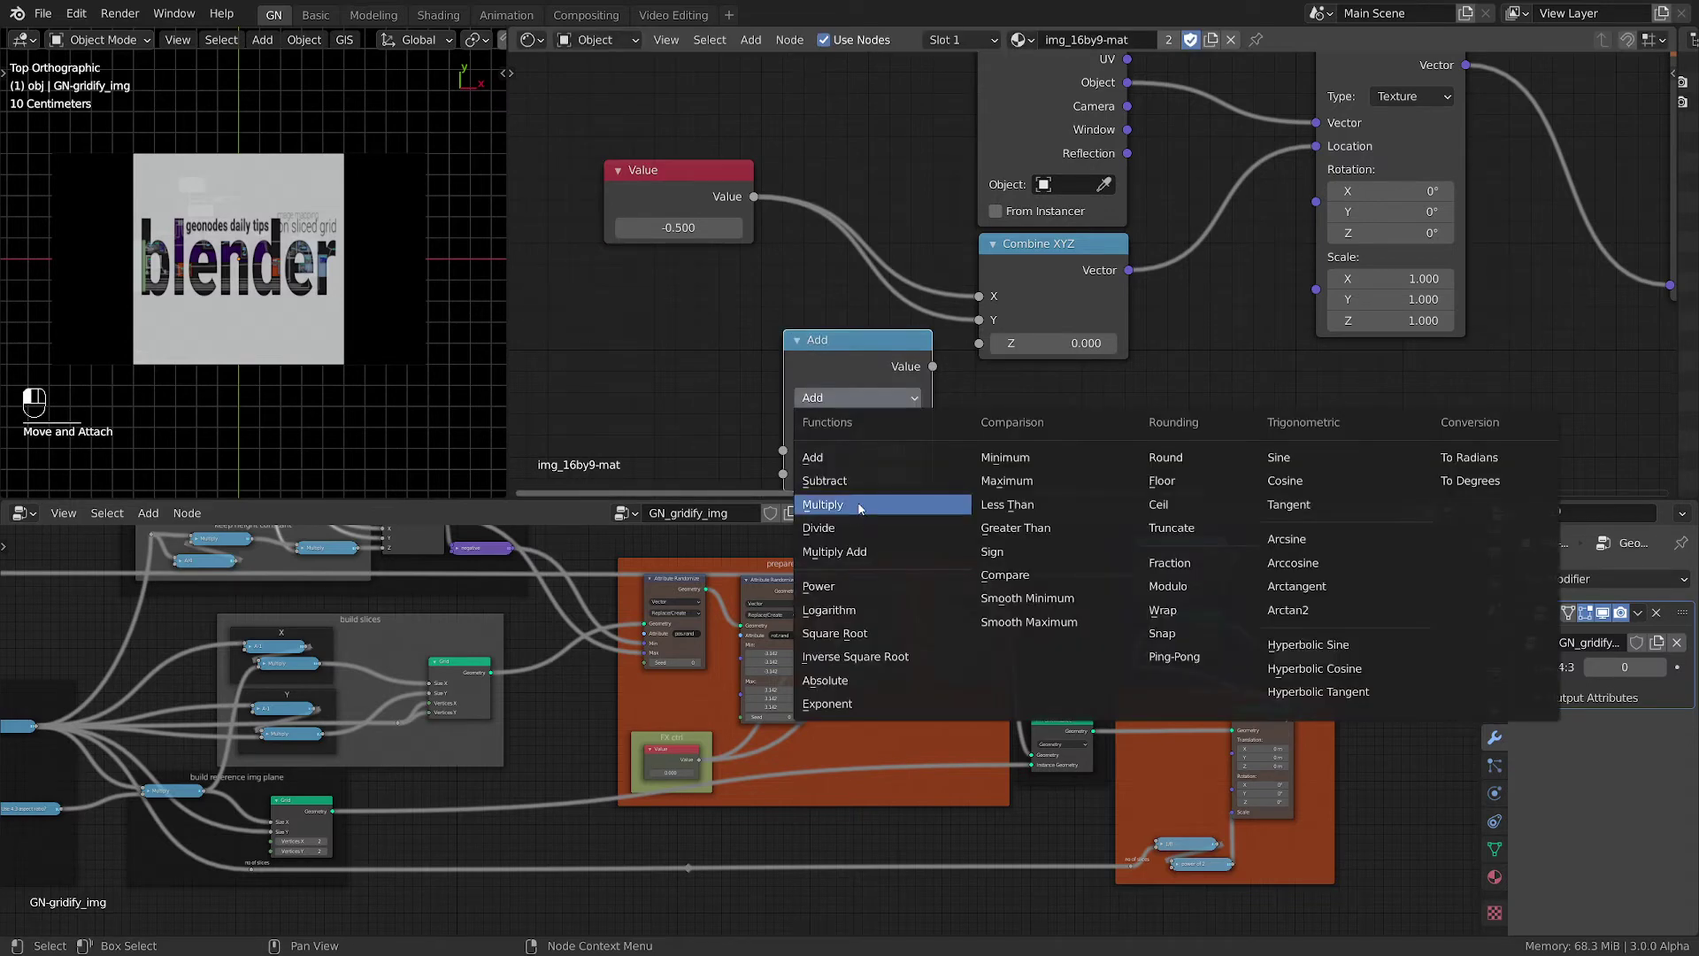
{"action": "left_click", "coordinate": [877, 475]}
{"action": "middle_click_drag", "start_coordinate": [1069, 394], "coordinate": [1192, 335]}
{"action": "left_click_drag", "start_coordinate": [785, 108], "coordinate": [676, 113]}
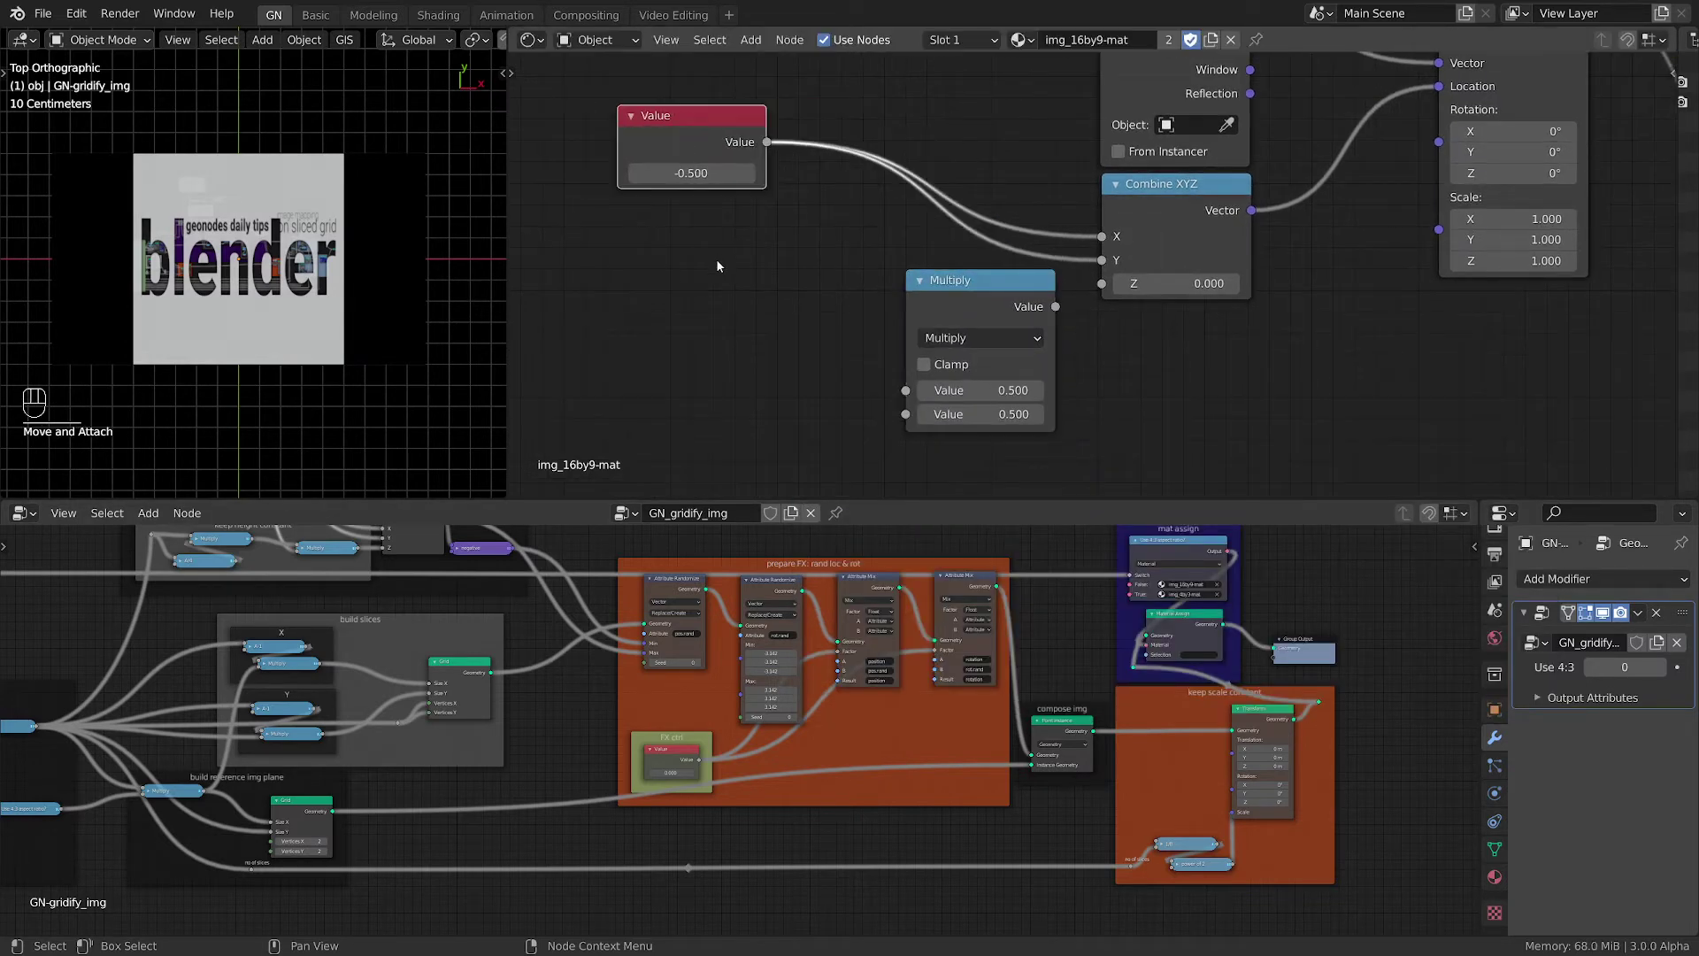
Duplicate the shader Value node twice, stacking both copies below the original
{"action": "left_click", "coordinate": [675, 113], "text": "shift"}
{"action": "key", "text": "shift+d"}
{"action": "left_click", "coordinate": [667, 232]}
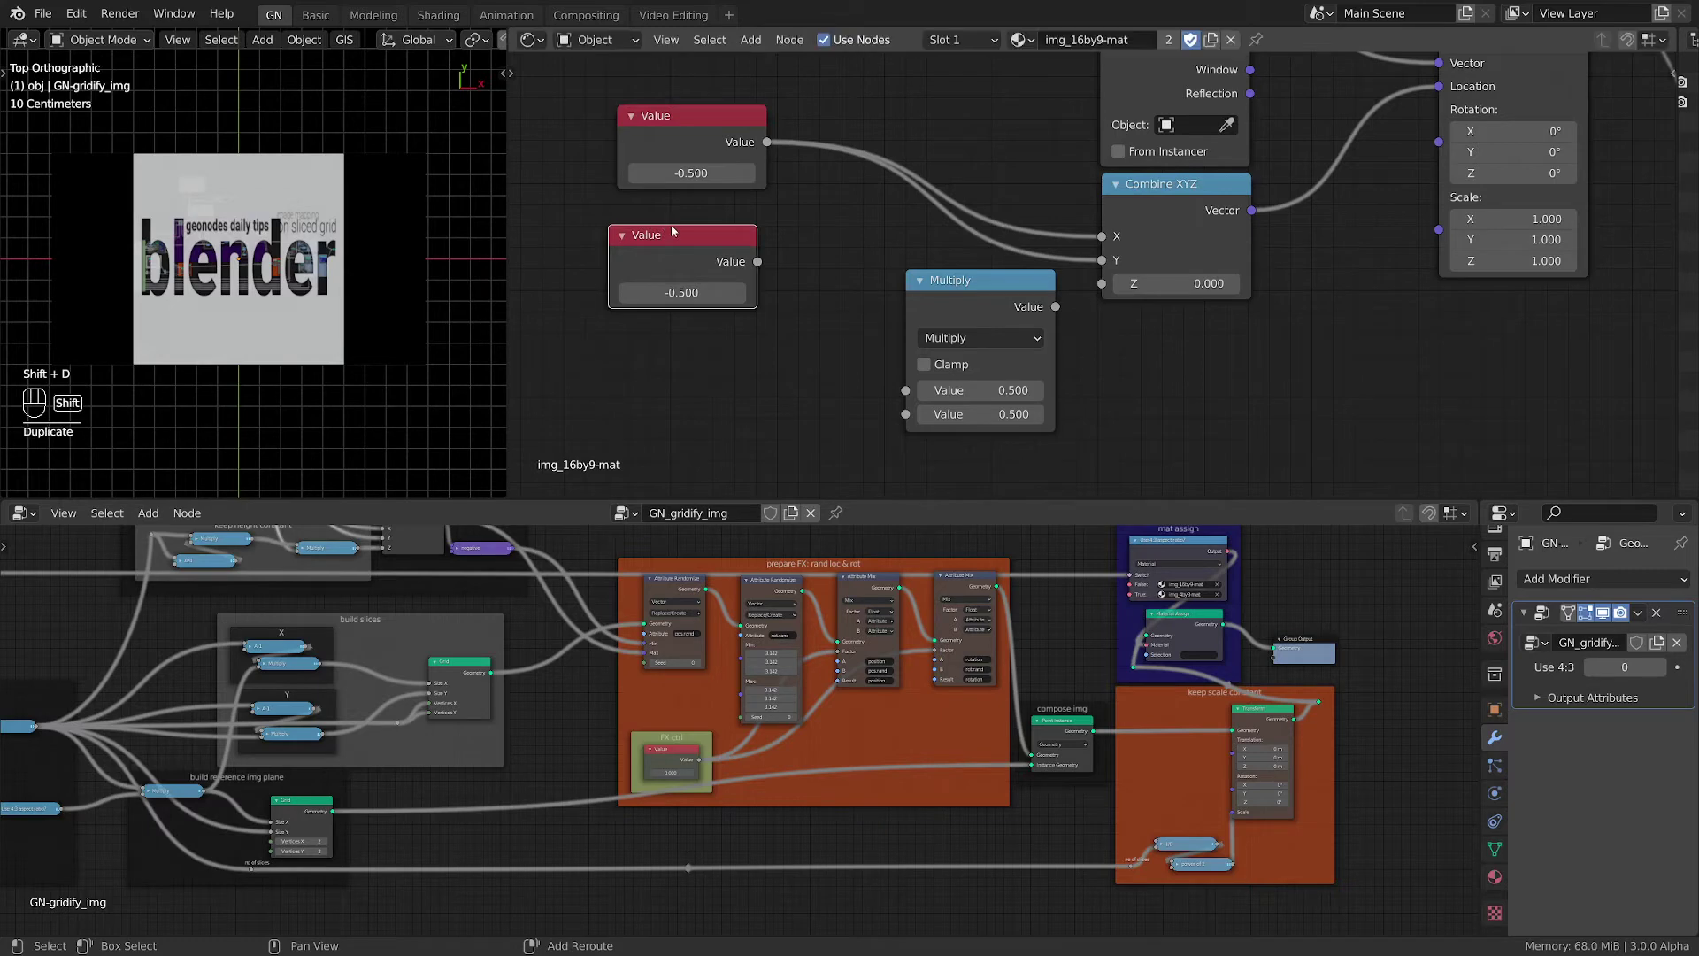
{"action": "key", "text": "shift+d"}
{"action": "left_click", "coordinate": [667, 361]}
Drive the middle Value node with the geometry nodes' number of slices
{"action": "middle_click_drag", "start_coordinate": [292, 719], "coordinate": [609, 695]}
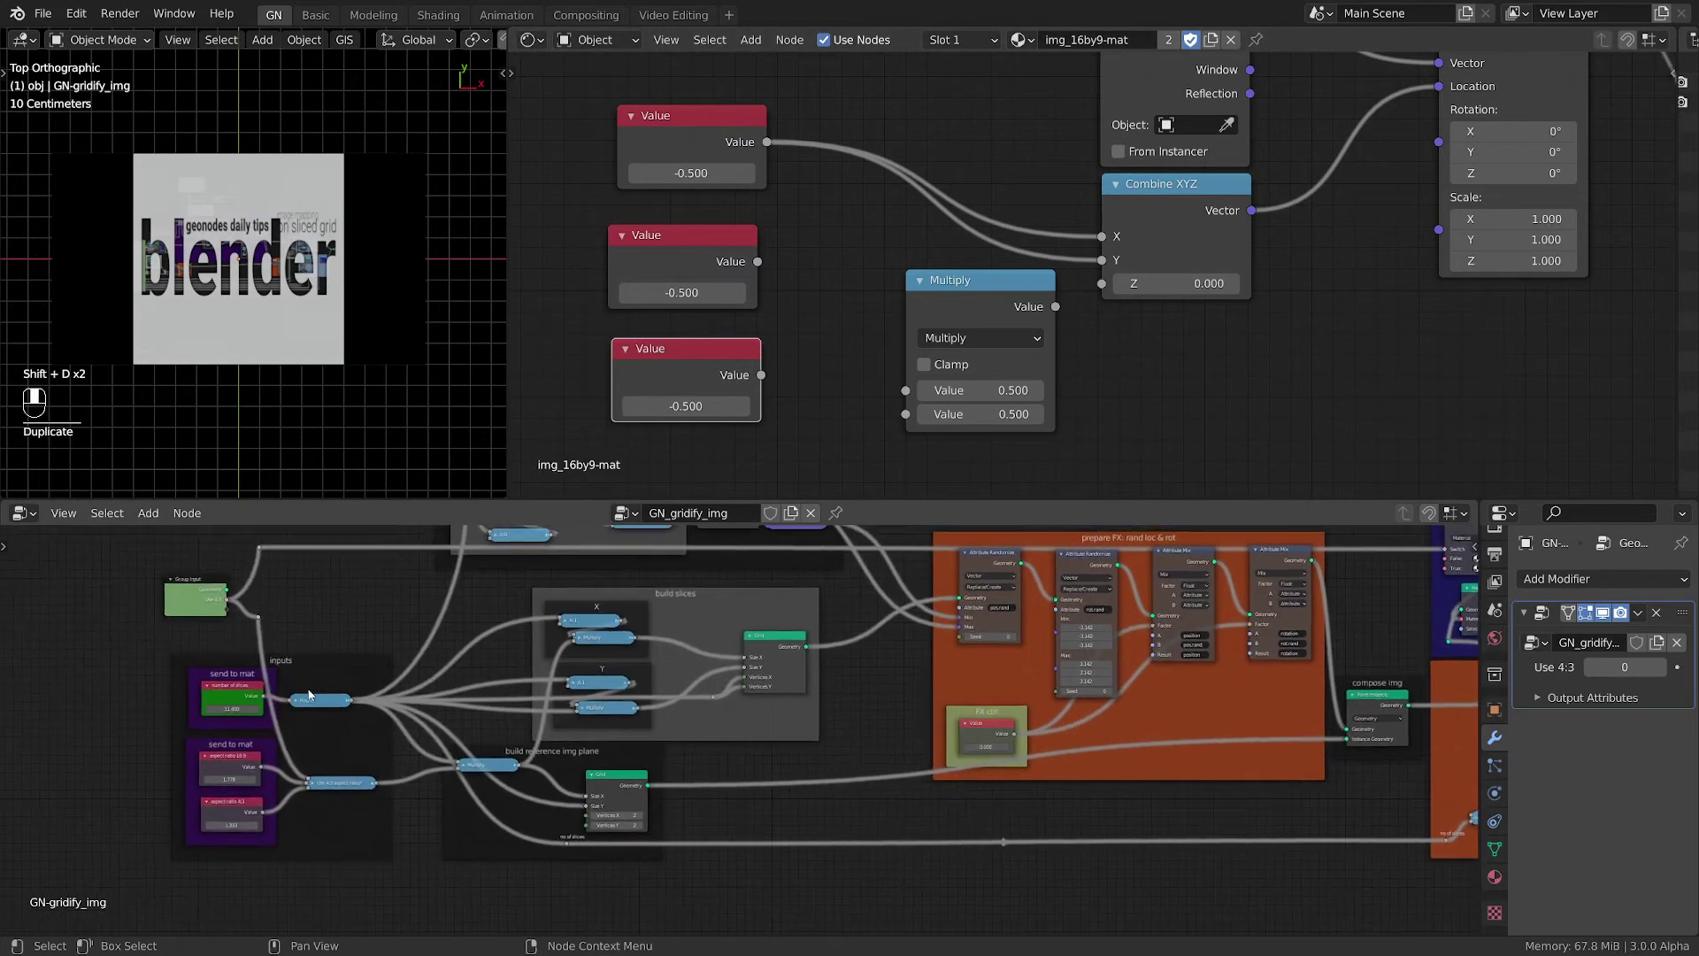
{"action": "scroll", "coordinate": [274, 726], "scroll_direction": "up", "scroll_amount": 6}
{"action": "right_click", "coordinate": [200, 700]}
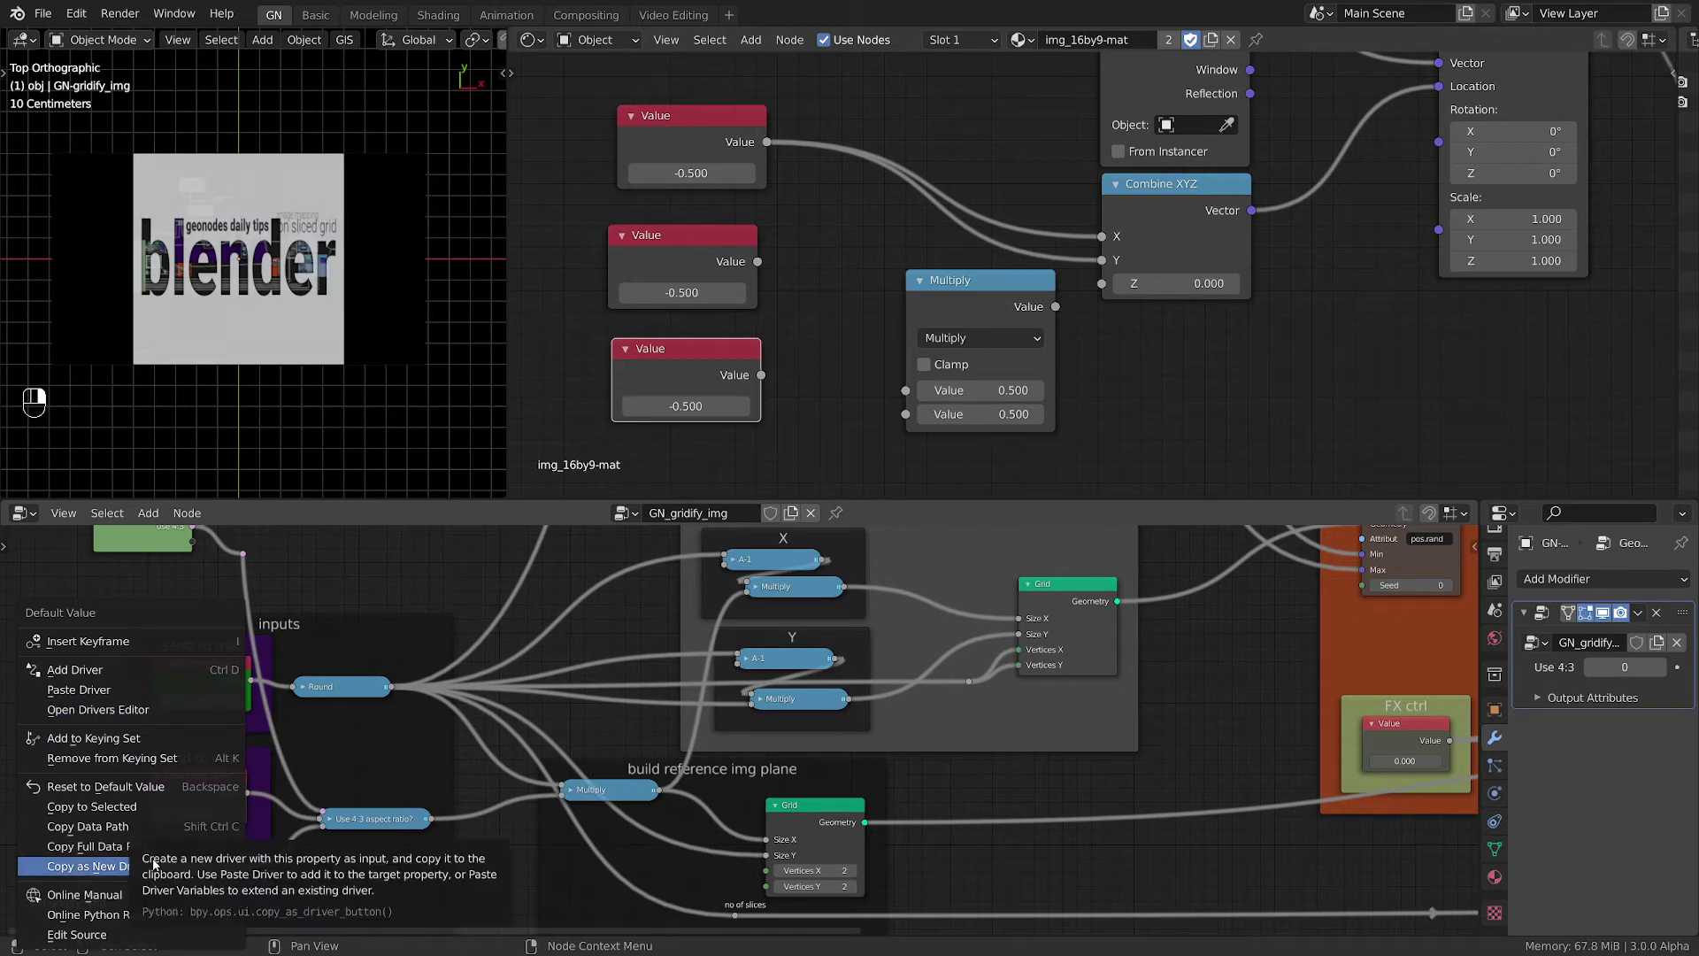
{"action": "left_click", "coordinate": [110, 866]}
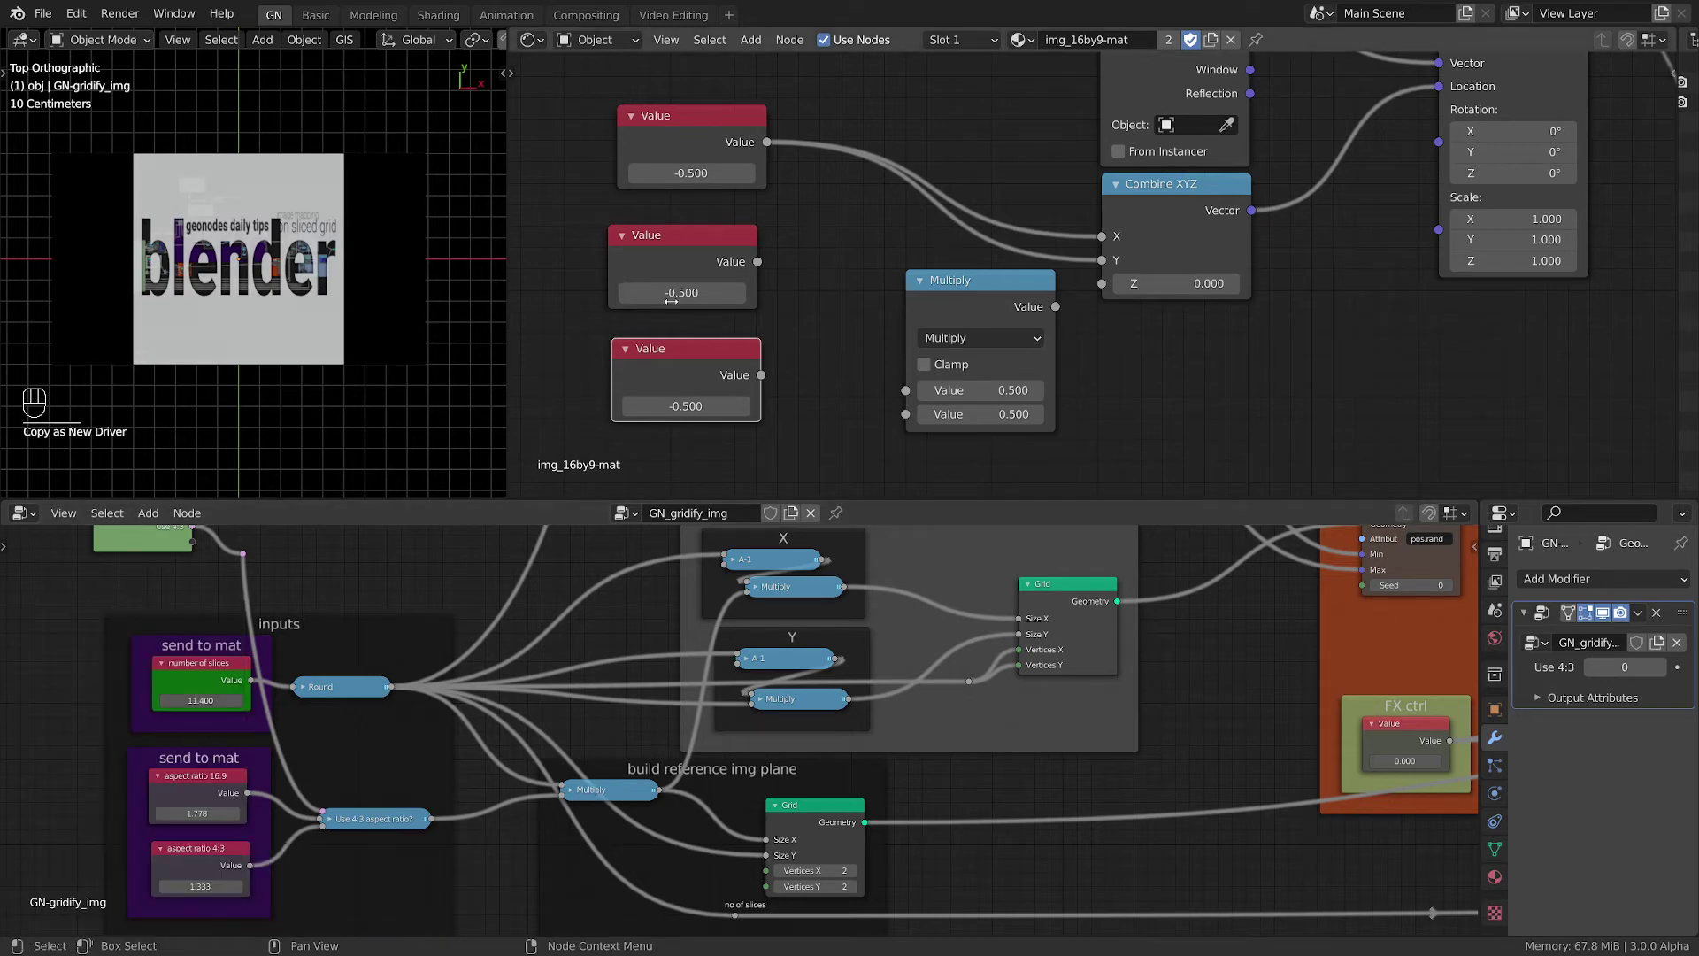
{"action": "right_click", "coordinate": [637, 292]}
{"action": "left_click", "coordinate": [594, 117]}
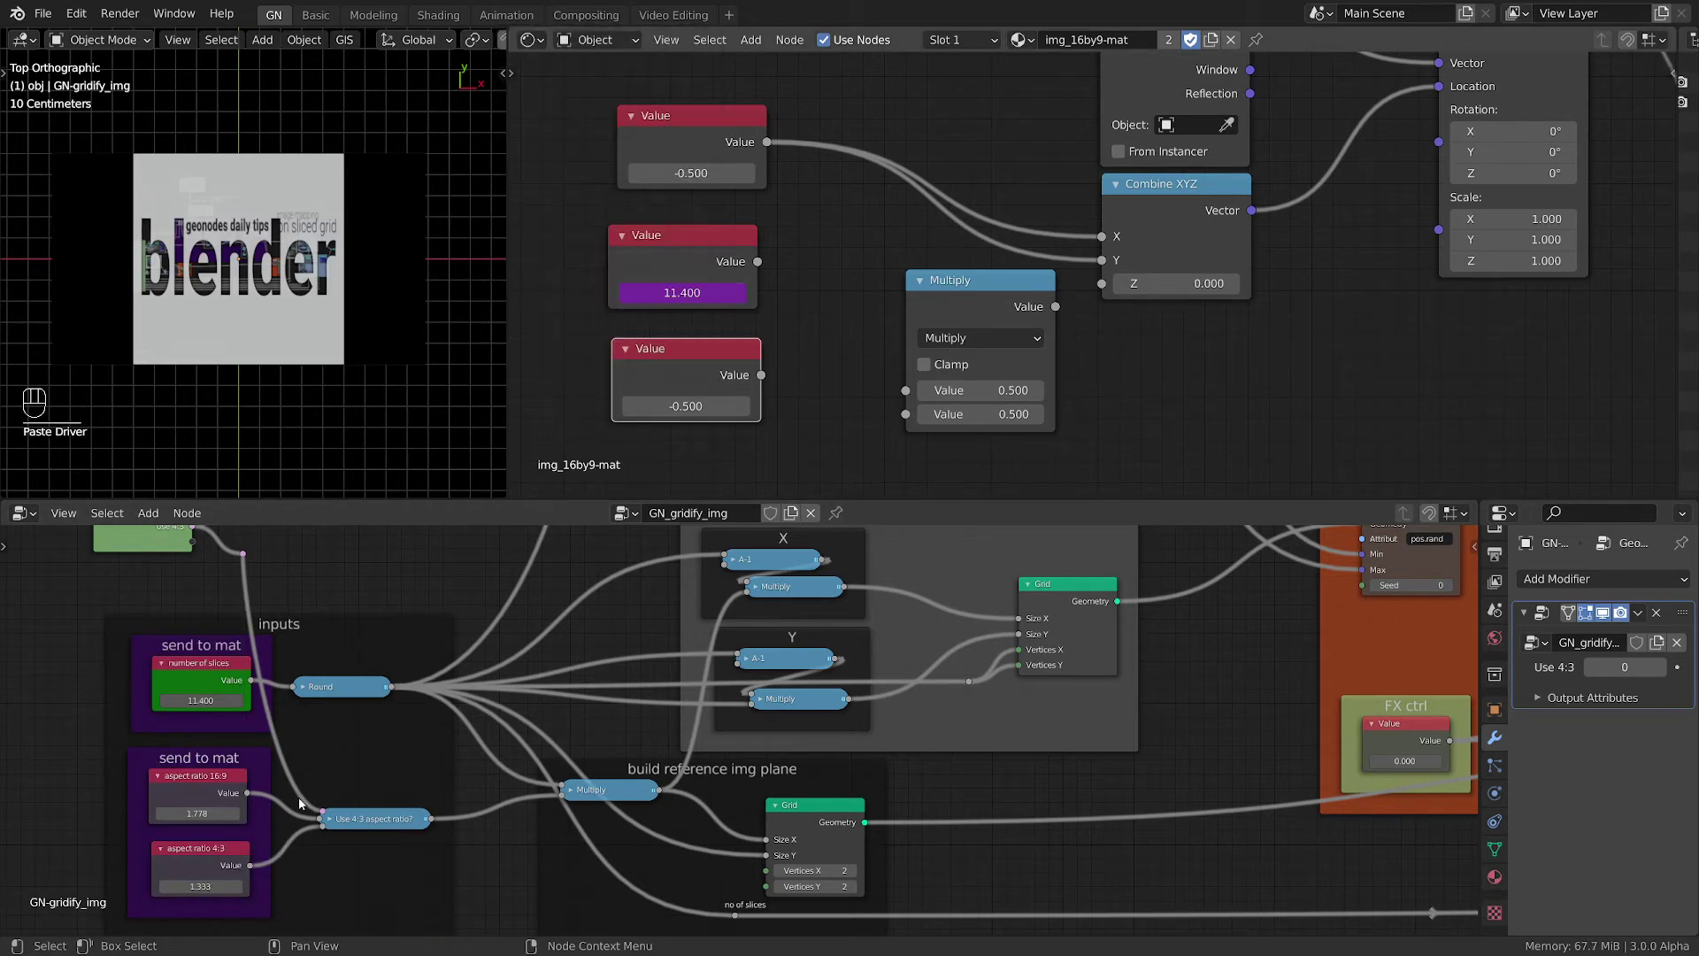
Drive the bottom Value node with the geometry nodes' 16:9 aspect ratio (1.778)
{"action": "right_click", "coordinate": [205, 819]}
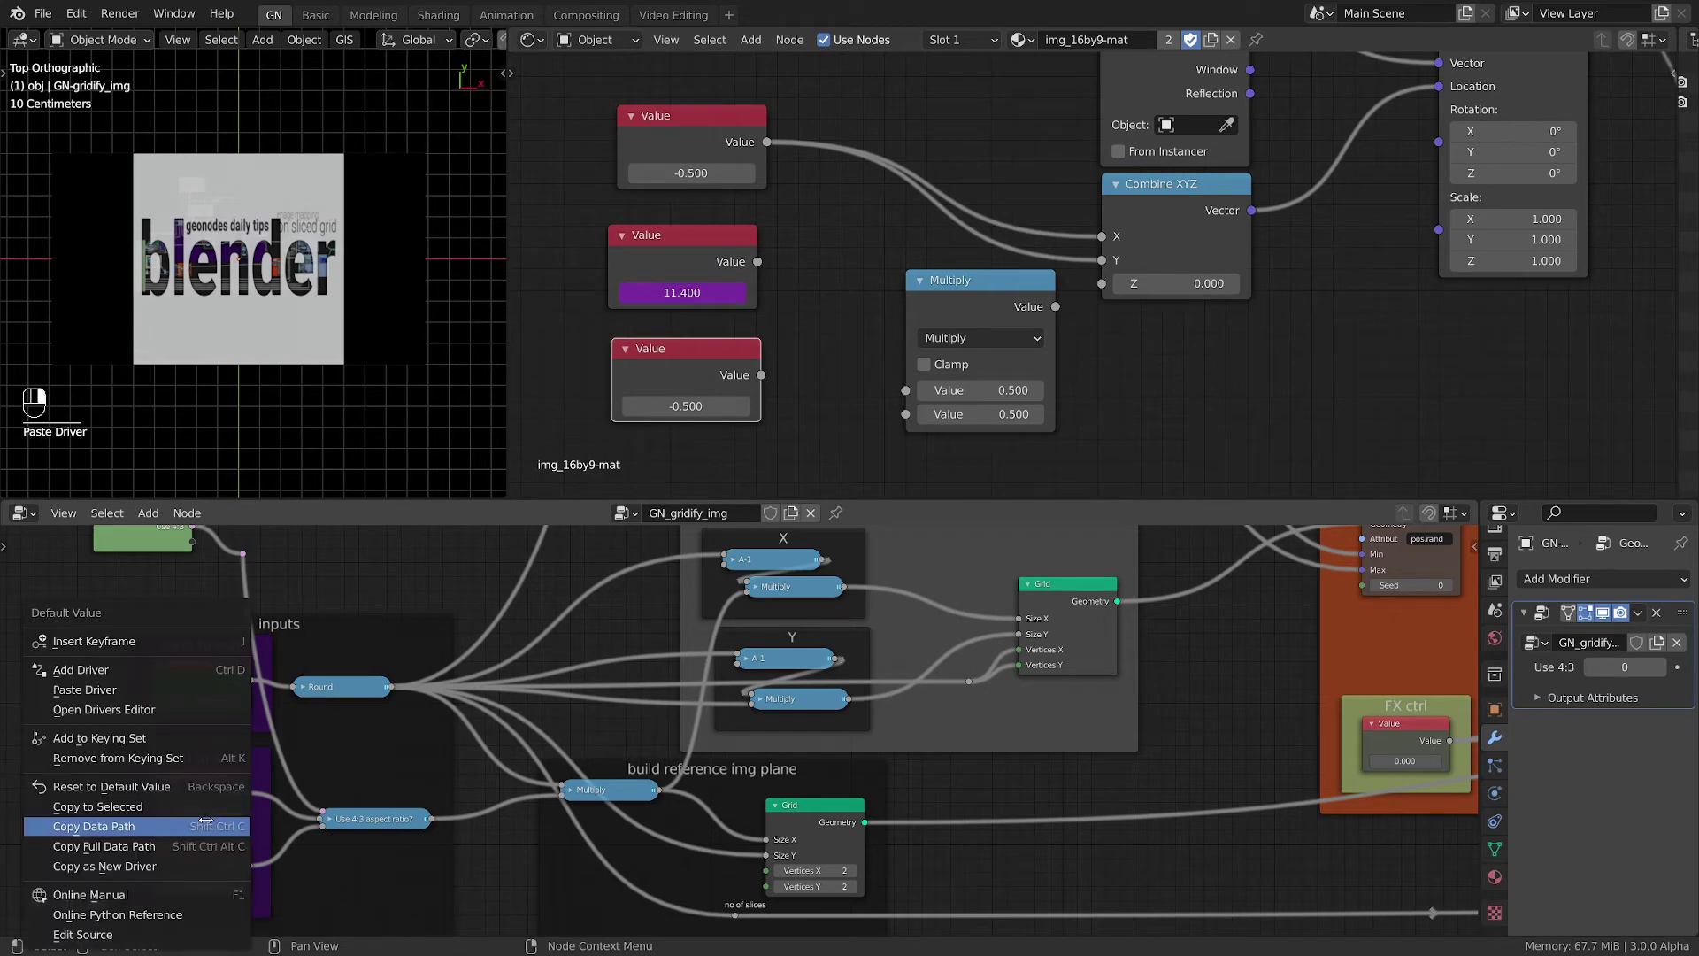
{"action": "left_click", "coordinate": [203, 866]}
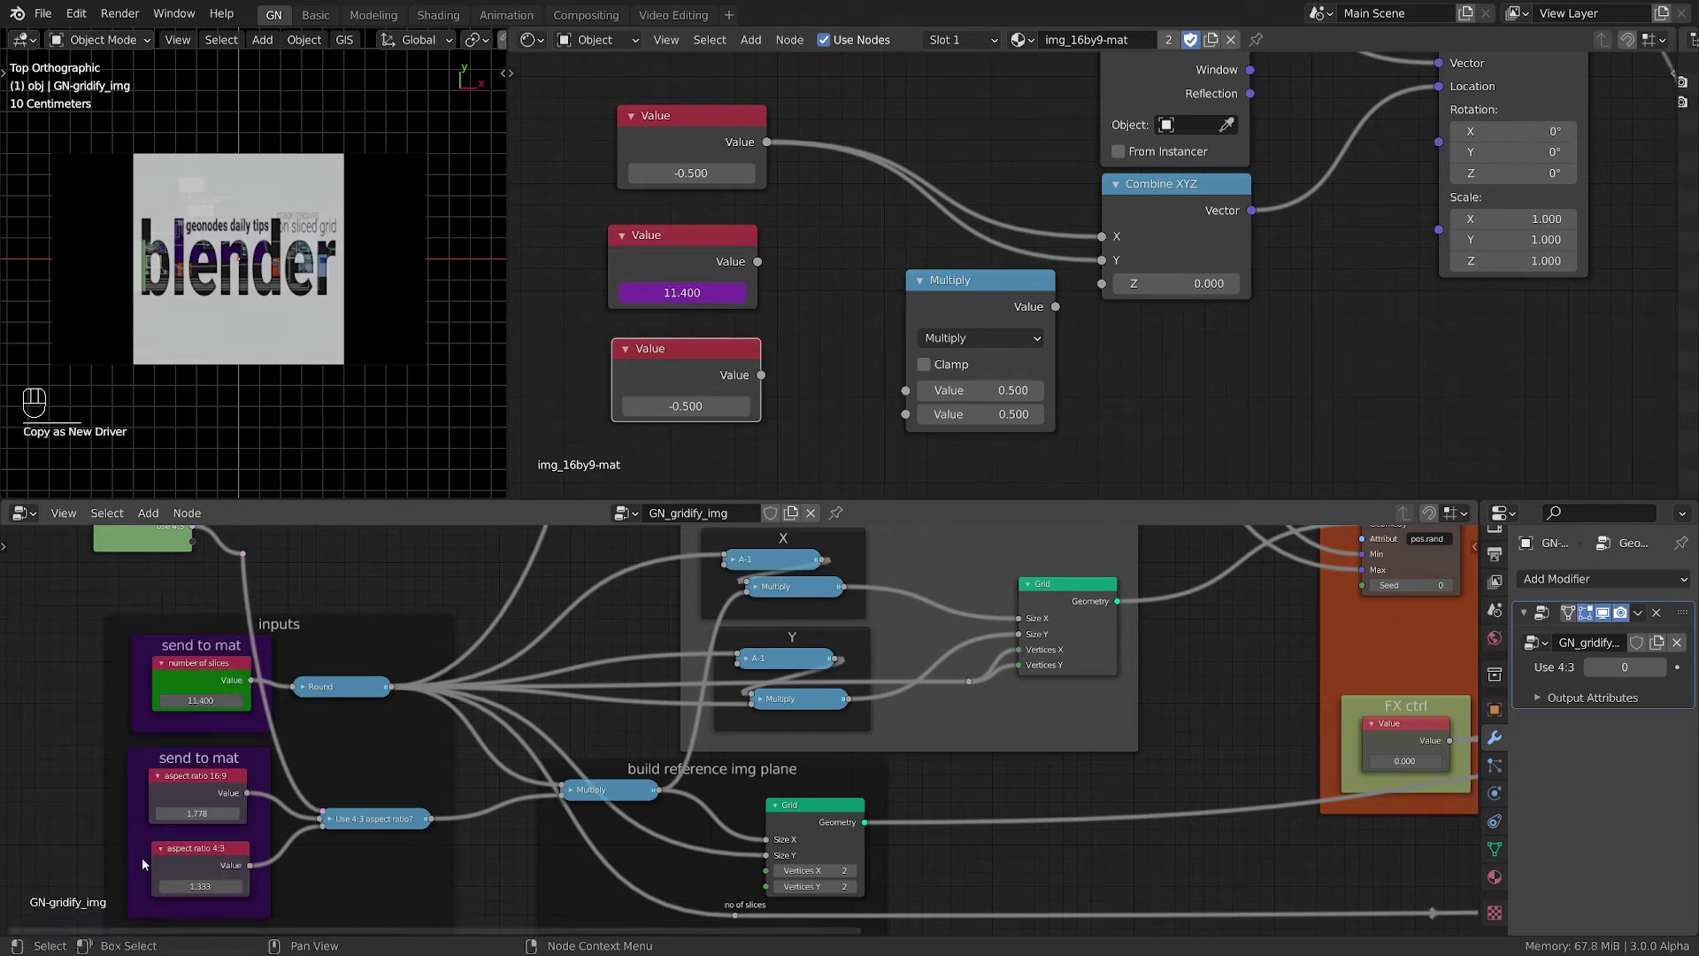
{"action": "right_click", "coordinate": [693, 417]}
{"action": "left_click", "coordinate": [704, 399]}
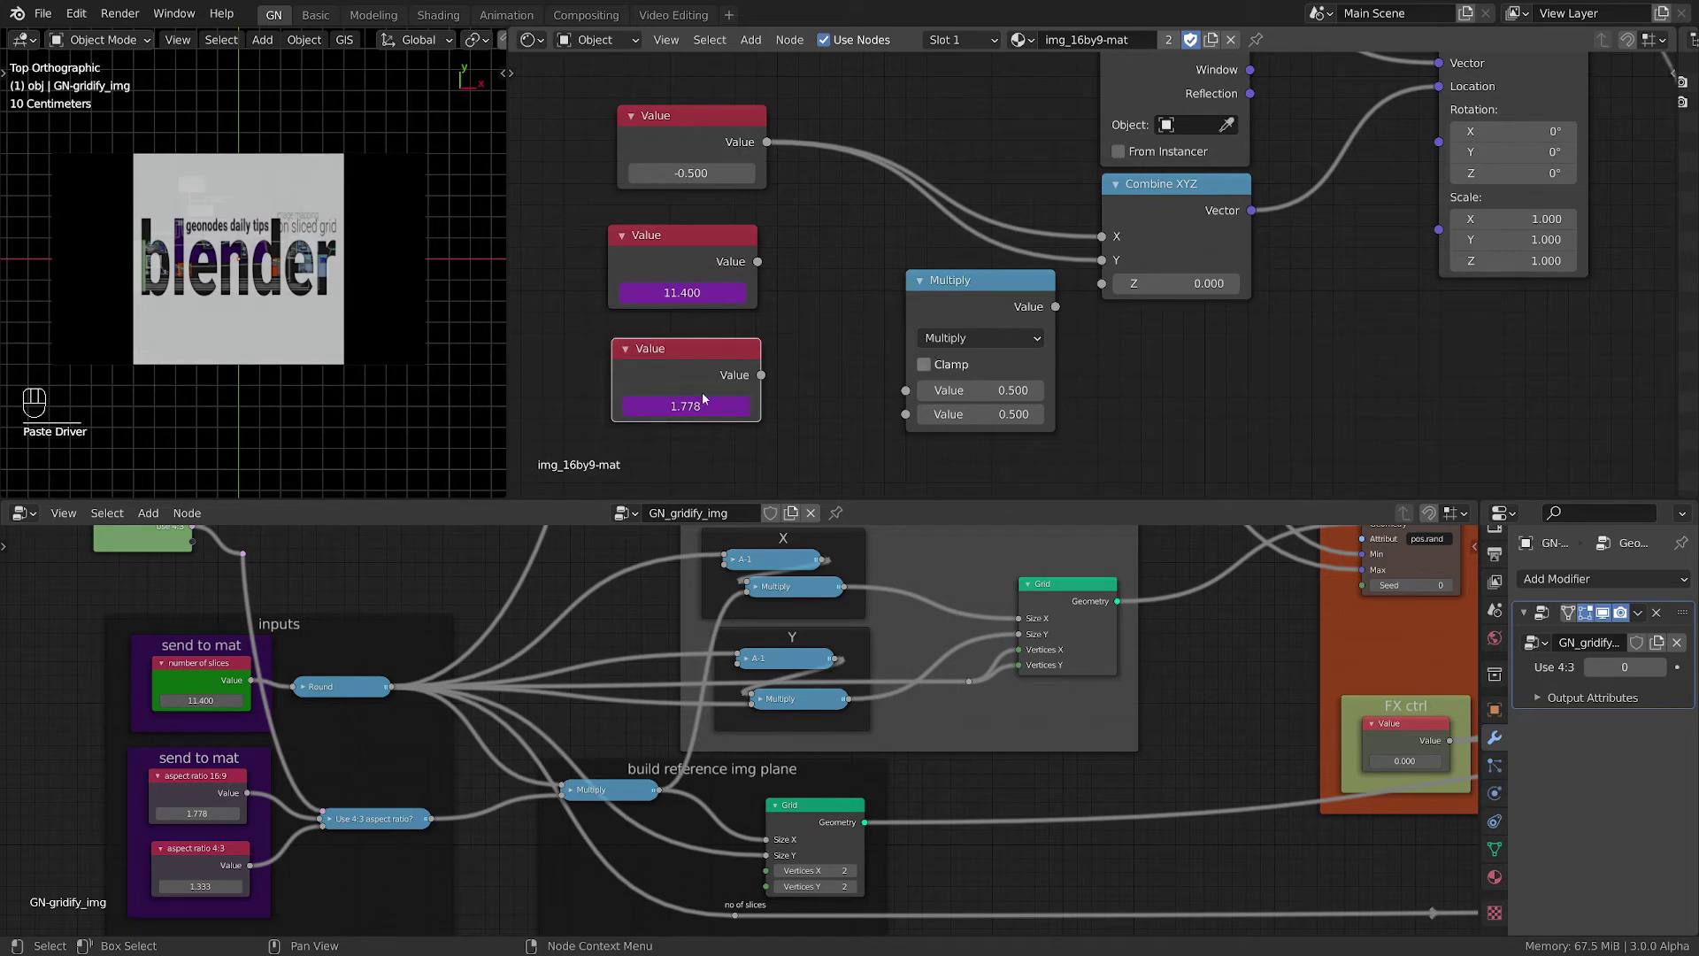
Lower slices to 11.200 and add a collapsed Round node fed by the slice-count Value
{"action": "left_click_drag", "start_coordinate": [203, 703], "coordinate": [188, 703]}
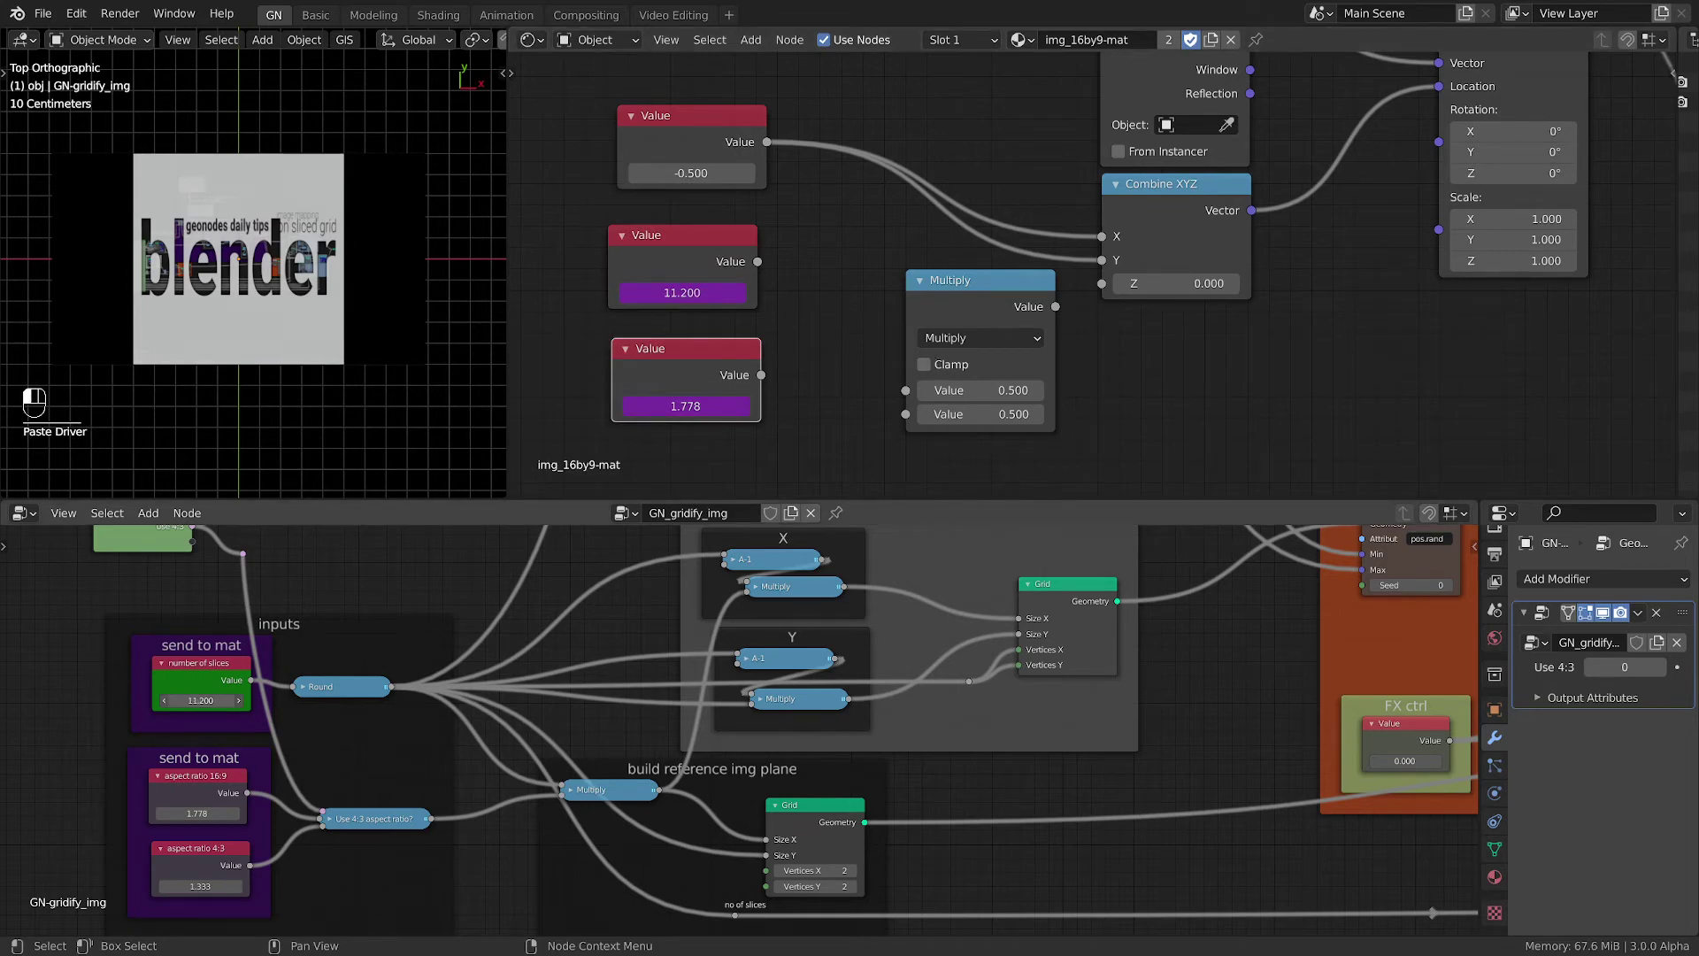
{"action": "left_click", "coordinate": [971, 290]}
{"action": "left_click_drag", "start_coordinate": [970, 290], "coordinate": [1001, 299]}
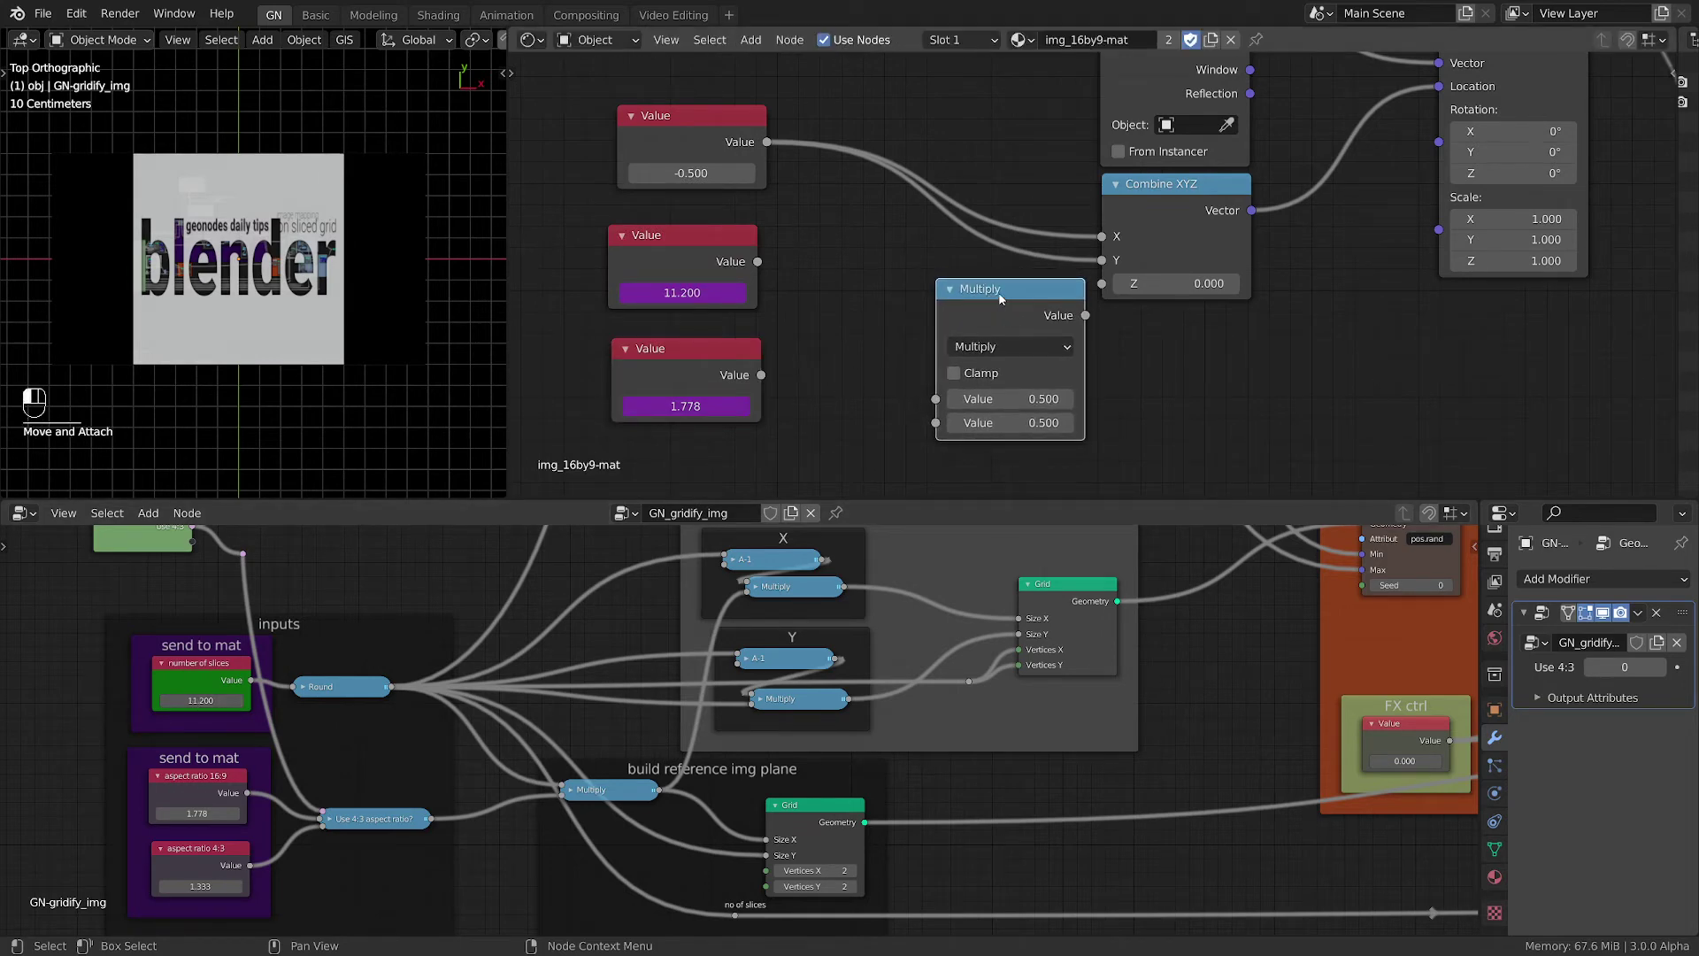
{"action": "key", "text": "shift+d"}
{"action": "left_click", "coordinate": [945, 280]}
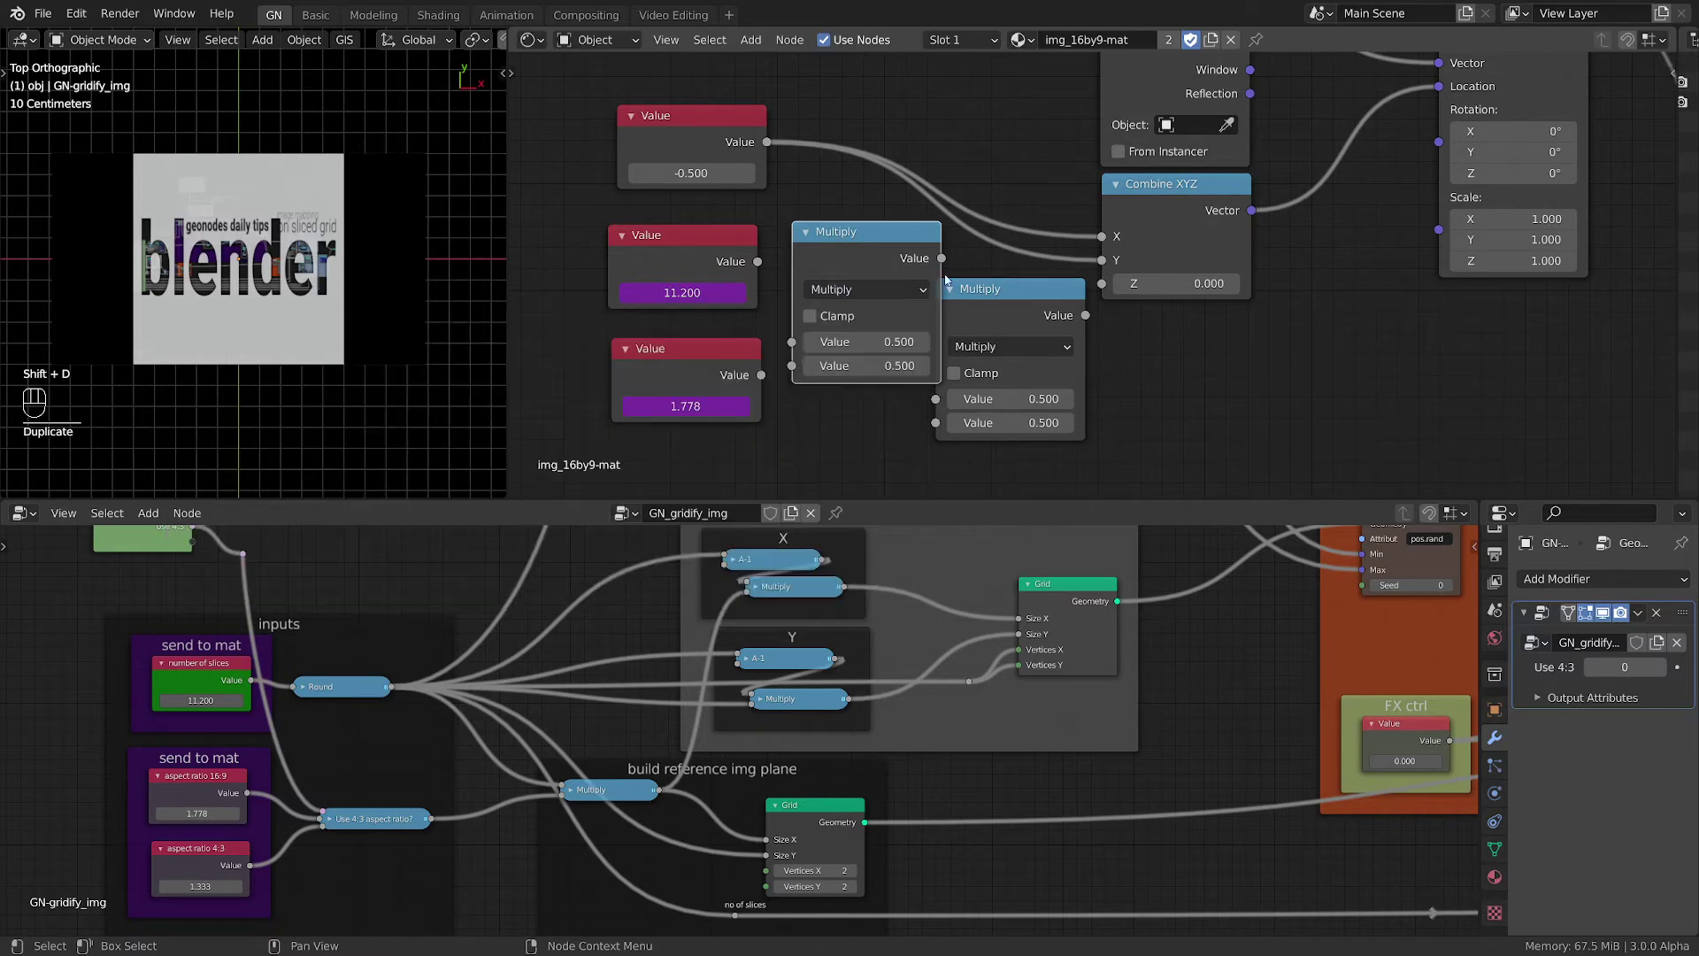
{"action": "left_click", "coordinate": [867, 289]}
{"action": "left_click", "coordinate": [548, 348]}
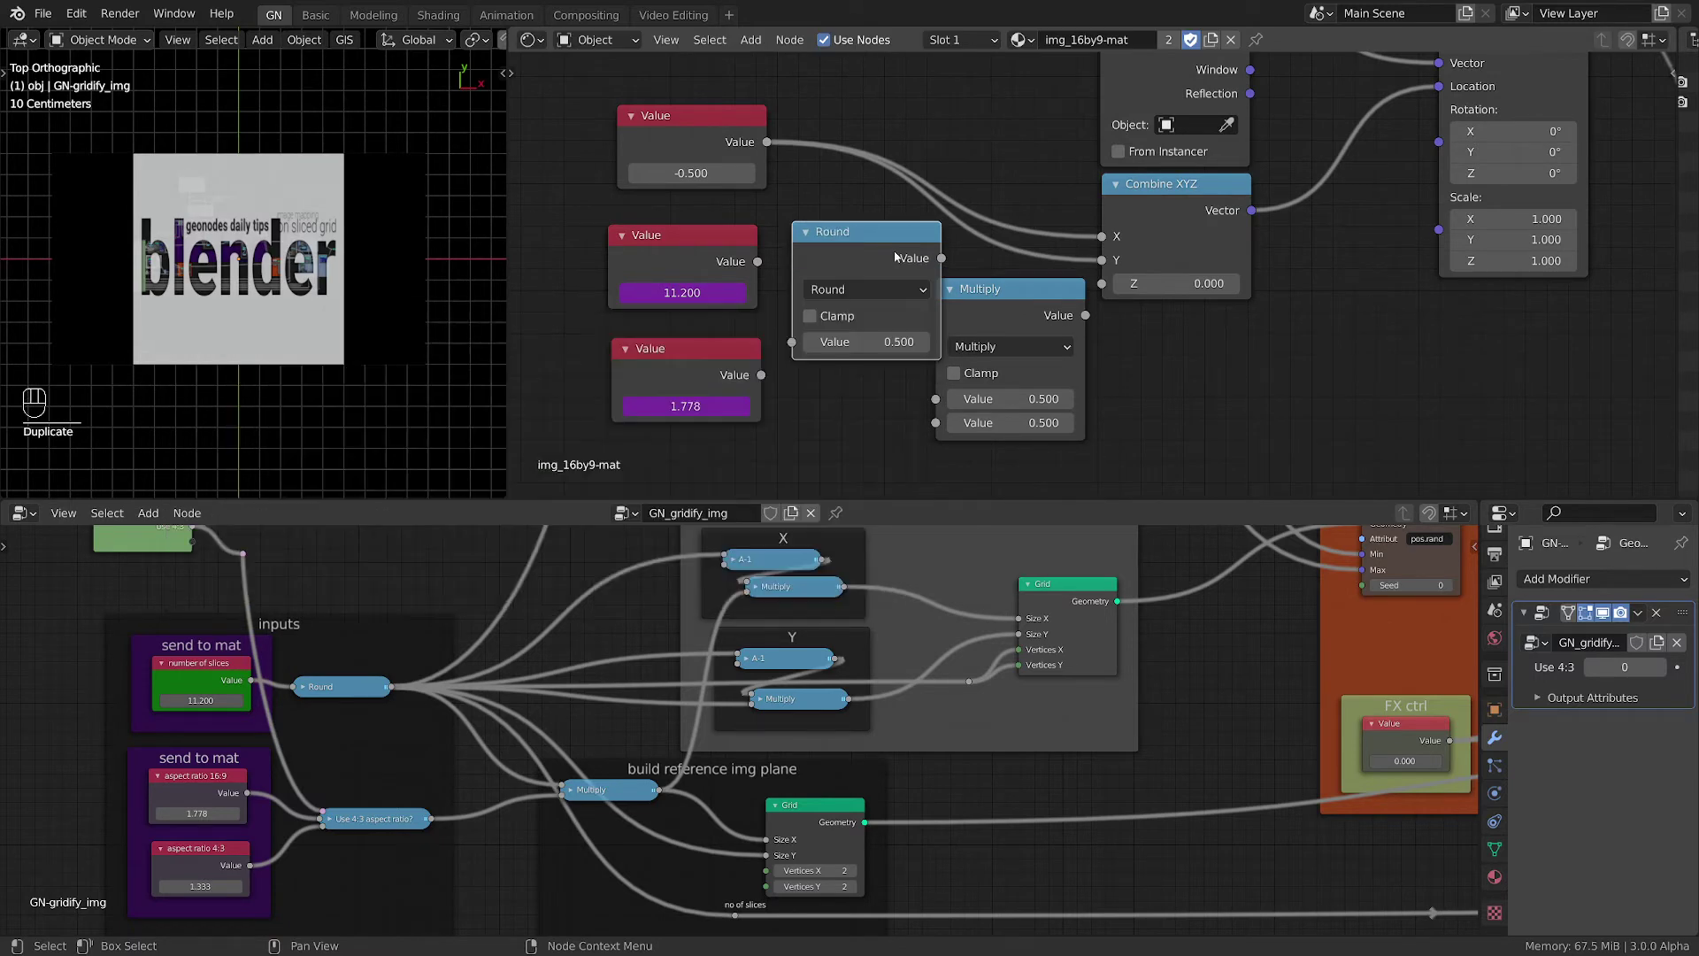
{"action": "left_click_drag", "start_coordinate": [757, 262], "coordinate": [791, 341]}
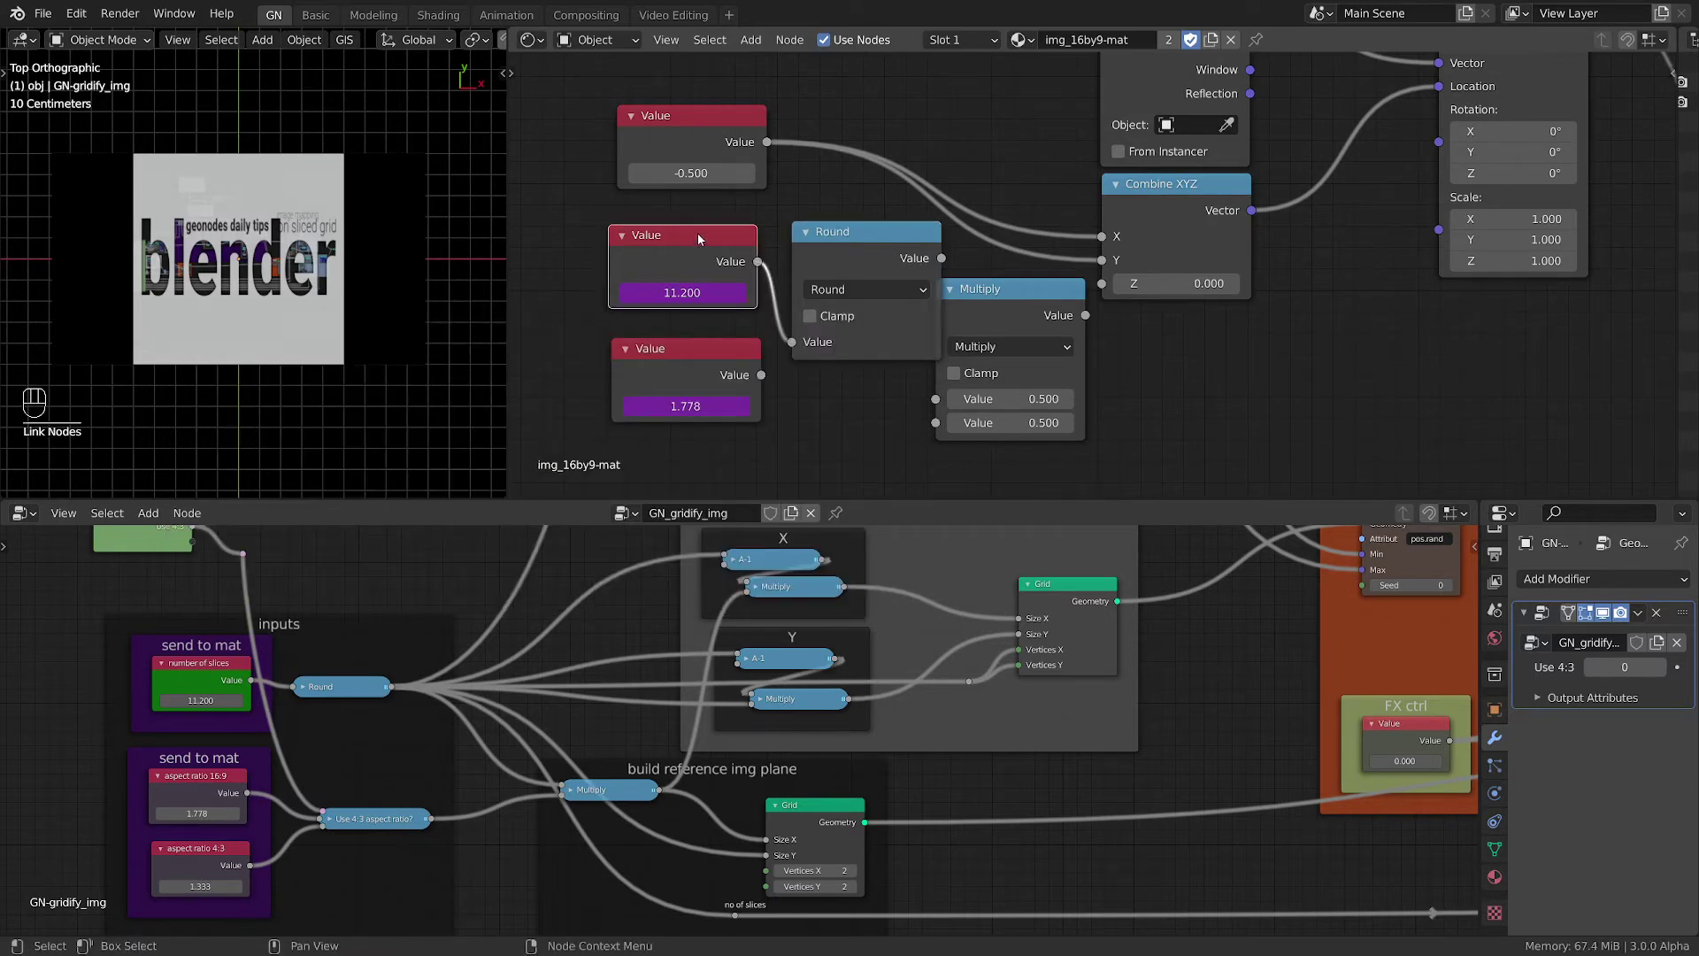
{"action": "left_click_drag", "start_coordinate": [682, 235], "coordinate": [585, 242]}
{"action": "left_click_drag", "start_coordinate": [882, 232], "coordinate": [816, 208]}
{"action": "left_click_drag", "start_coordinate": [663, 345], "coordinate": [613, 388]}
{"action": "left_click_drag", "start_coordinate": [805, 210], "coordinate": [762, 259]}
{"action": "left_click", "coordinate": [712, 232]}
{"action": "scroll", "coordinate": [929, 338], "scroll_direction": "down", "scroll_amount": 2}
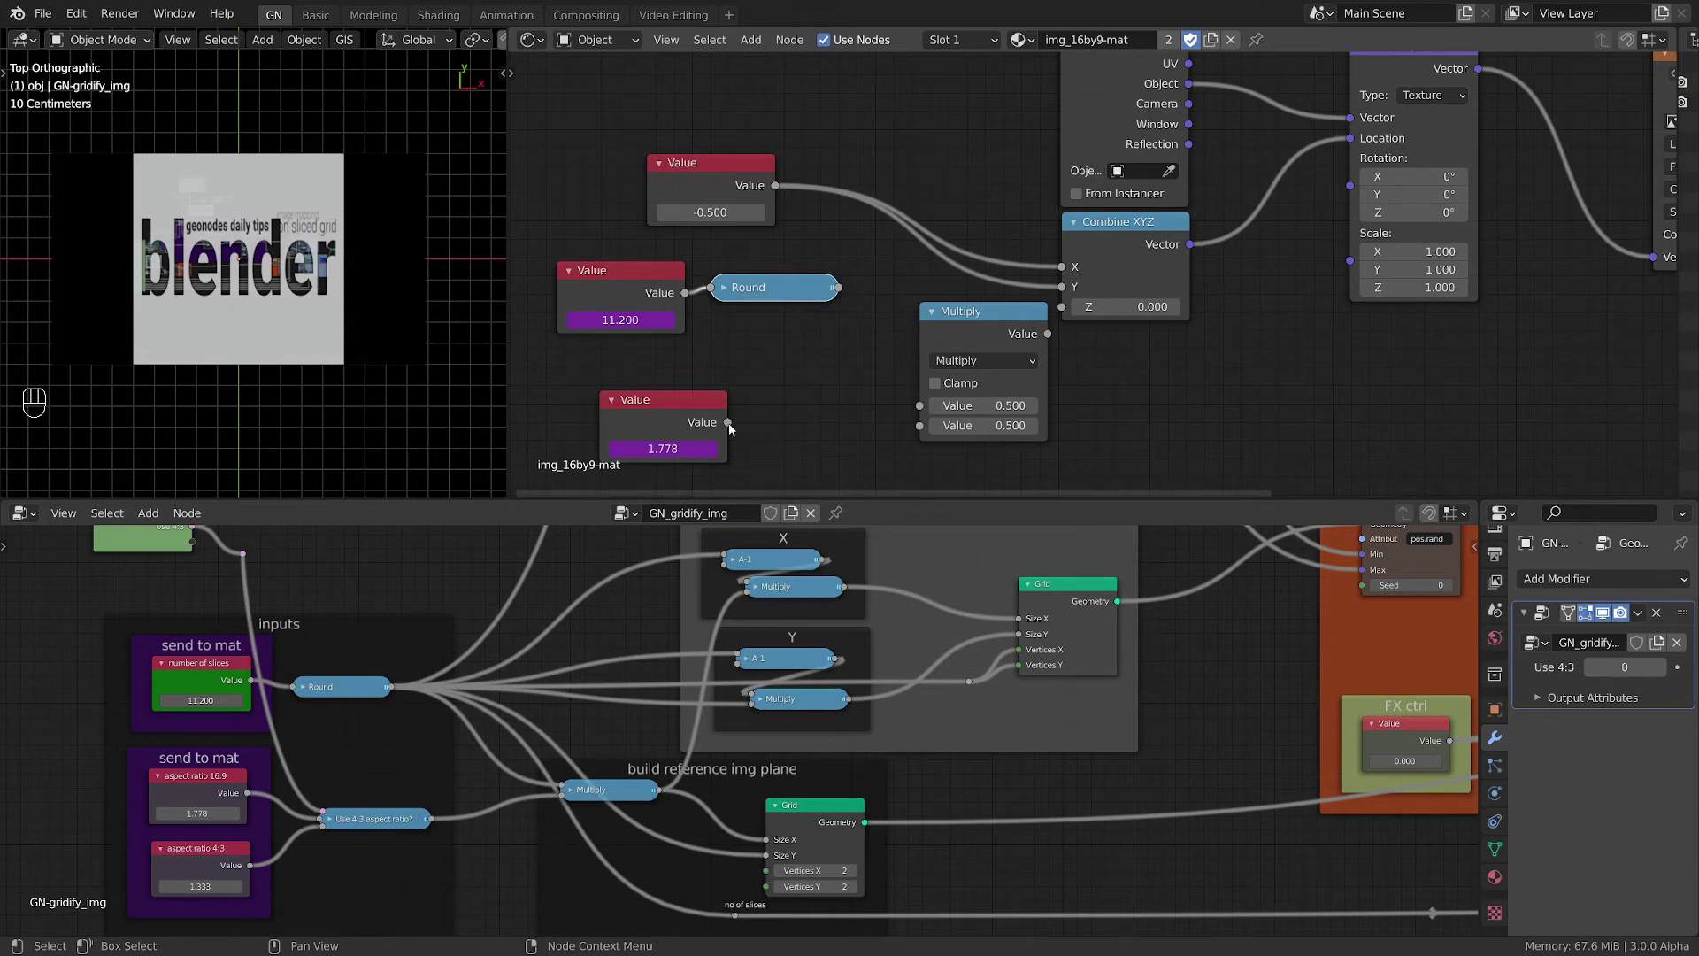
Multiply -0.500 by 1.778 and feed the product into Combine XYZ's X
{"action": "left_click_drag", "start_coordinate": [728, 426], "coordinate": [919, 425]}
{"action": "left_click", "coordinate": [778, 192]}
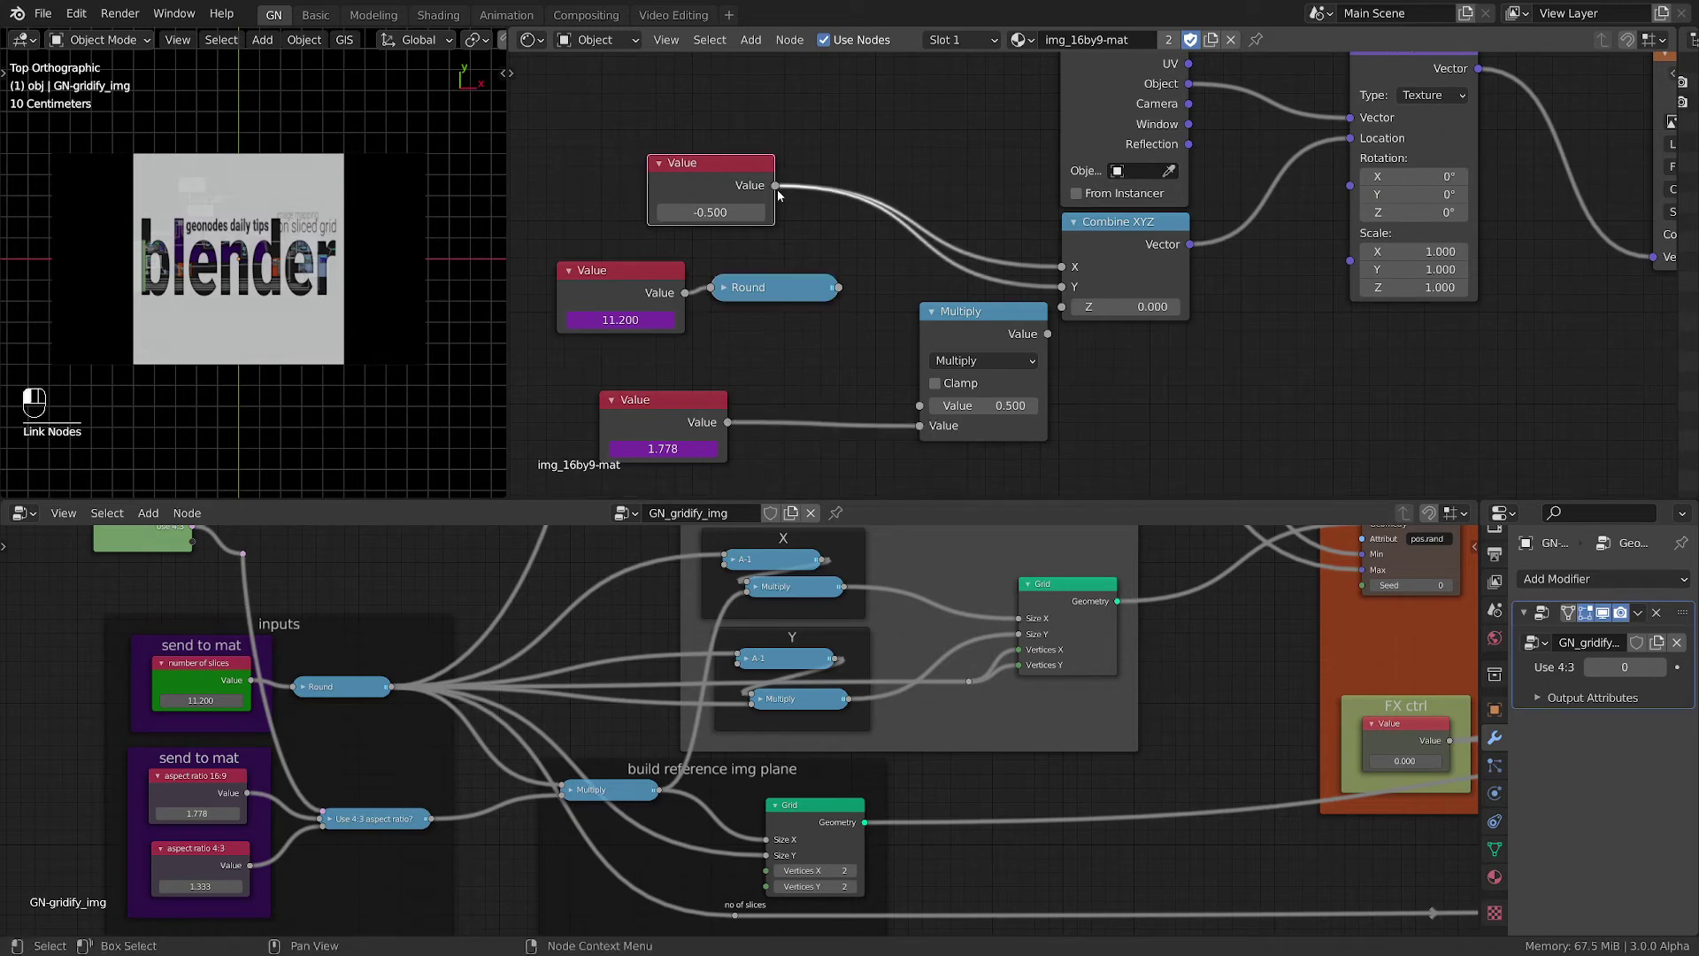
{"action": "left_click_drag", "start_coordinate": [778, 192], "coordinate": [920, 405]}
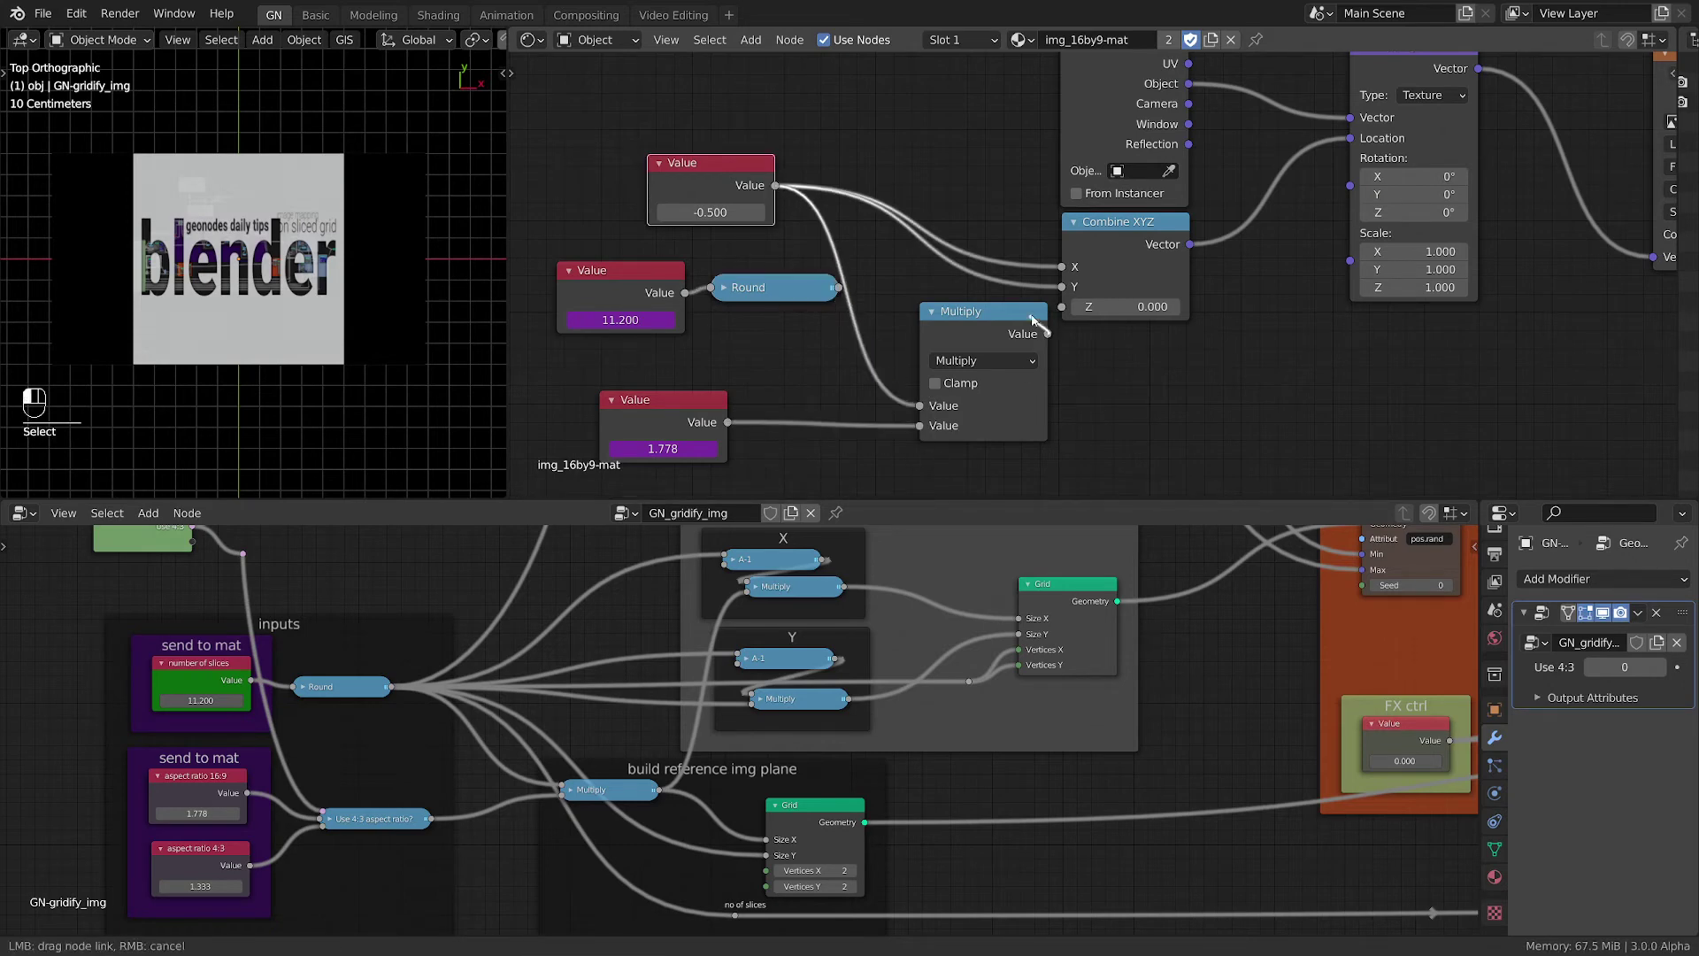
{"action": "left_click_drag", "start_coordinate": [1032, 317], "coordinate": [1074, 276]}
{"action": "left_click", "coordinate": [932, 312]}
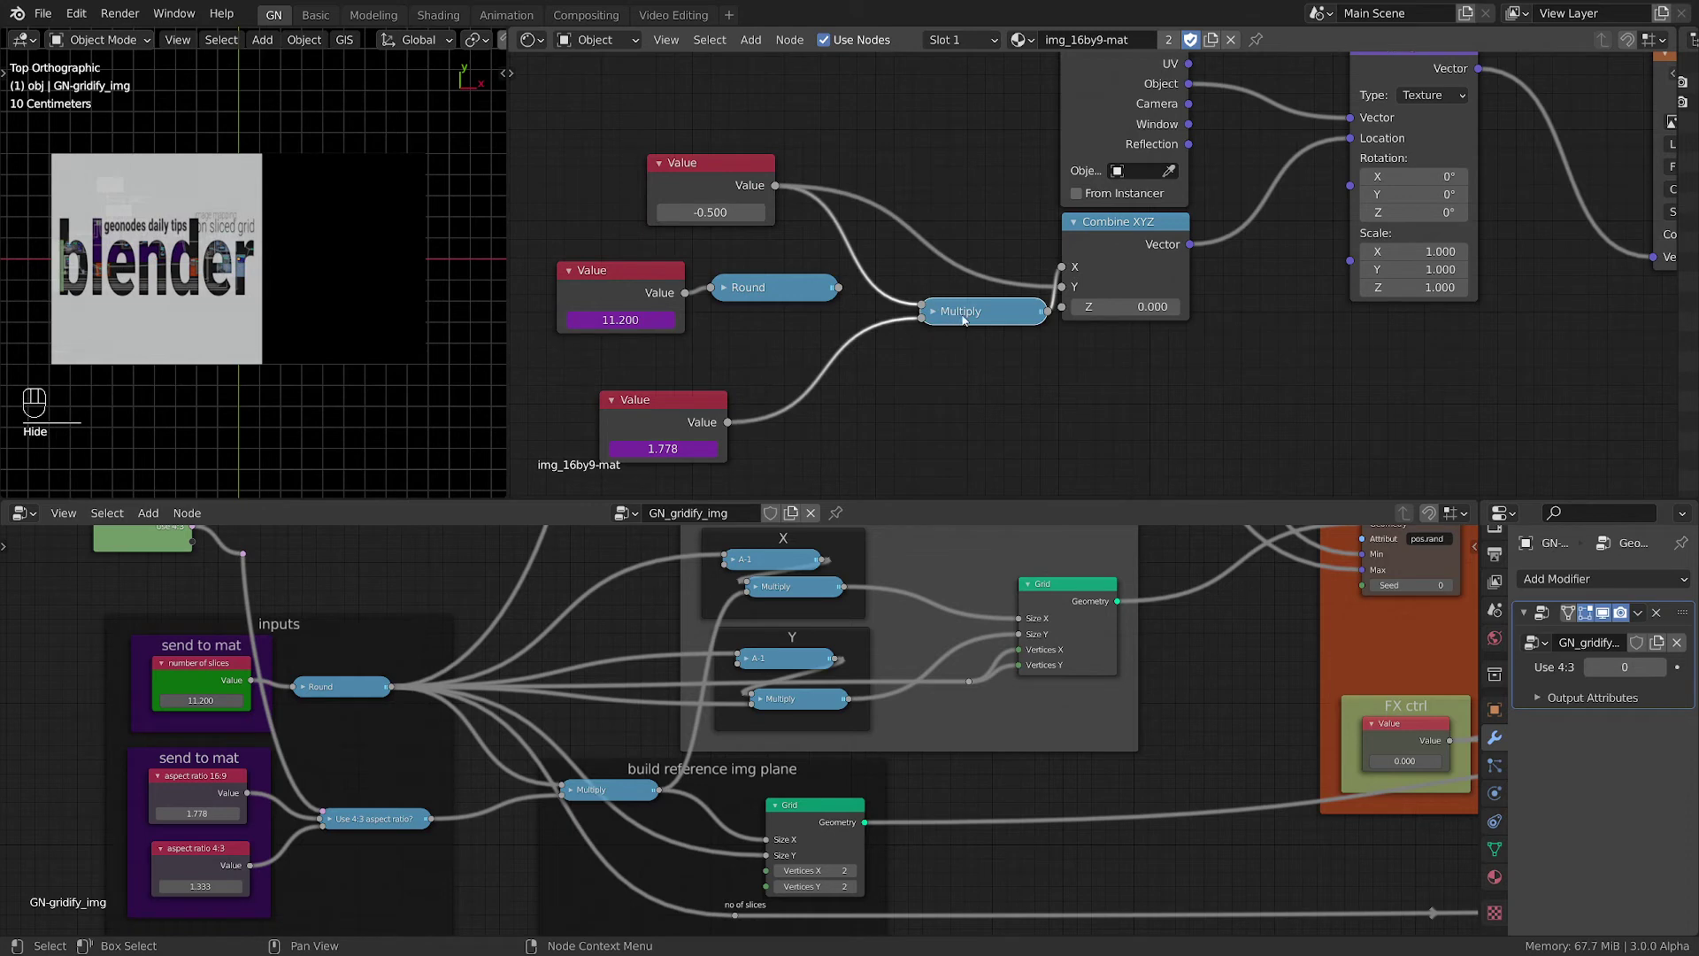
{"action": "left_click_drag", "start_coordinate": [963, 314], "coordinate": [906, 187]}
Add a second Multiply taking the rounded slice count and the 1.778 aspect value
{"action": "middle_click_drag", "start_coordinate": [1005, 351], "coordinate": [982, 332]}
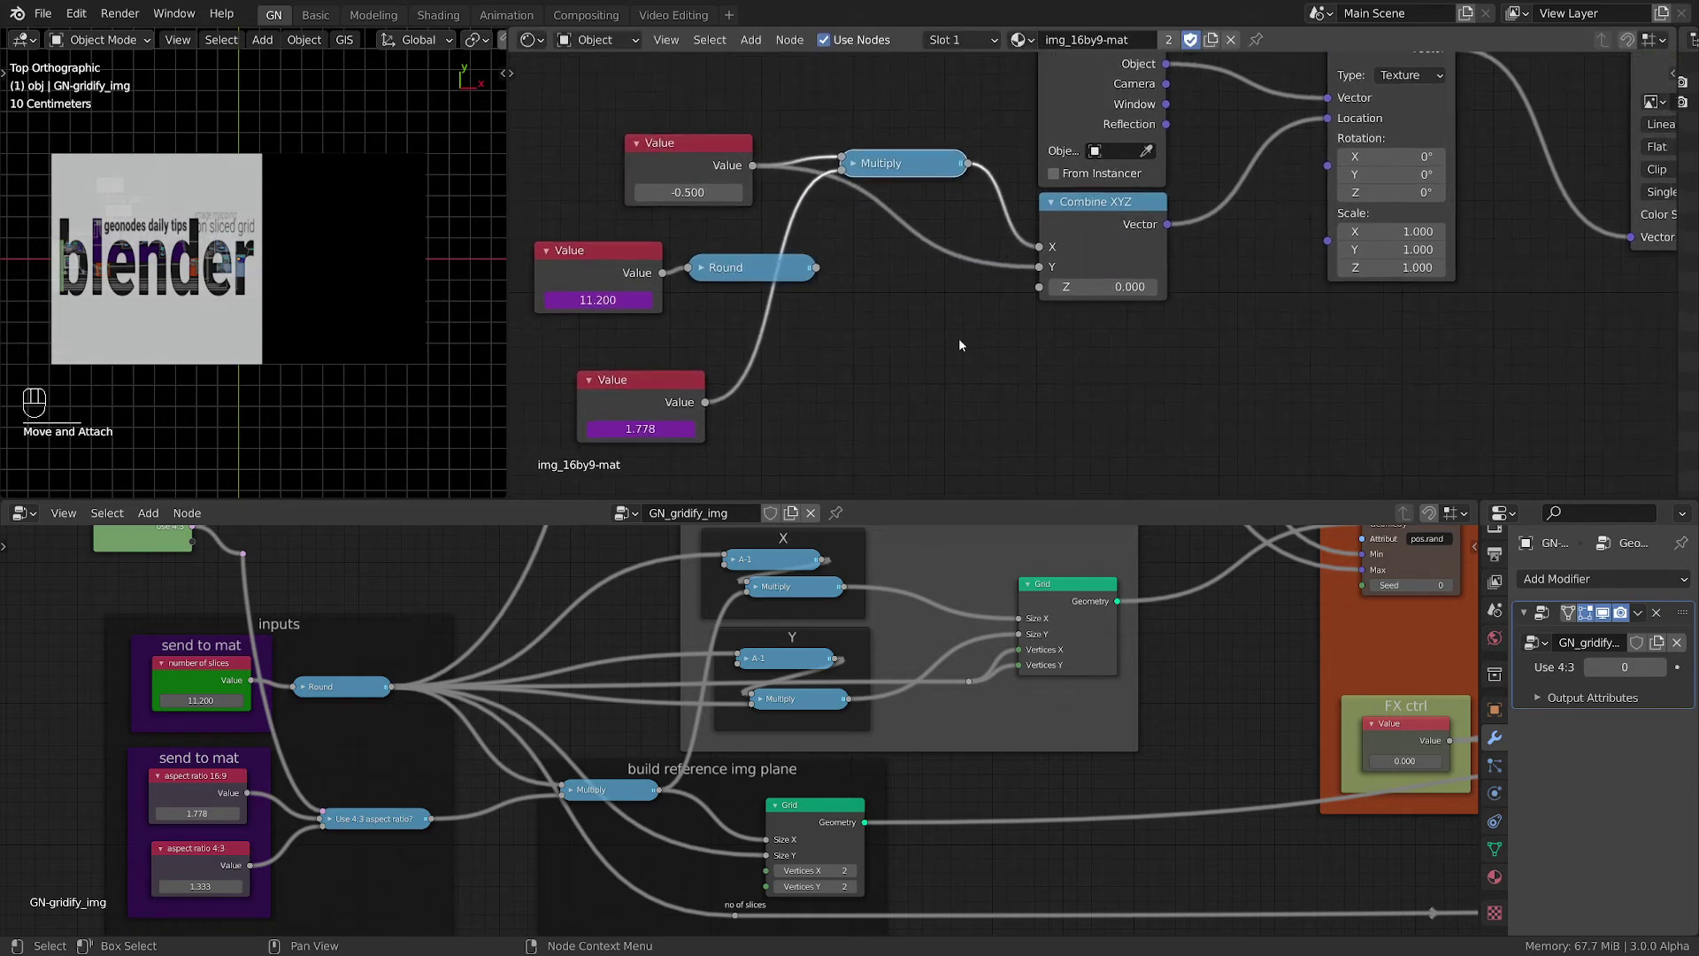
{"action": "key", "text": "shift+d"}
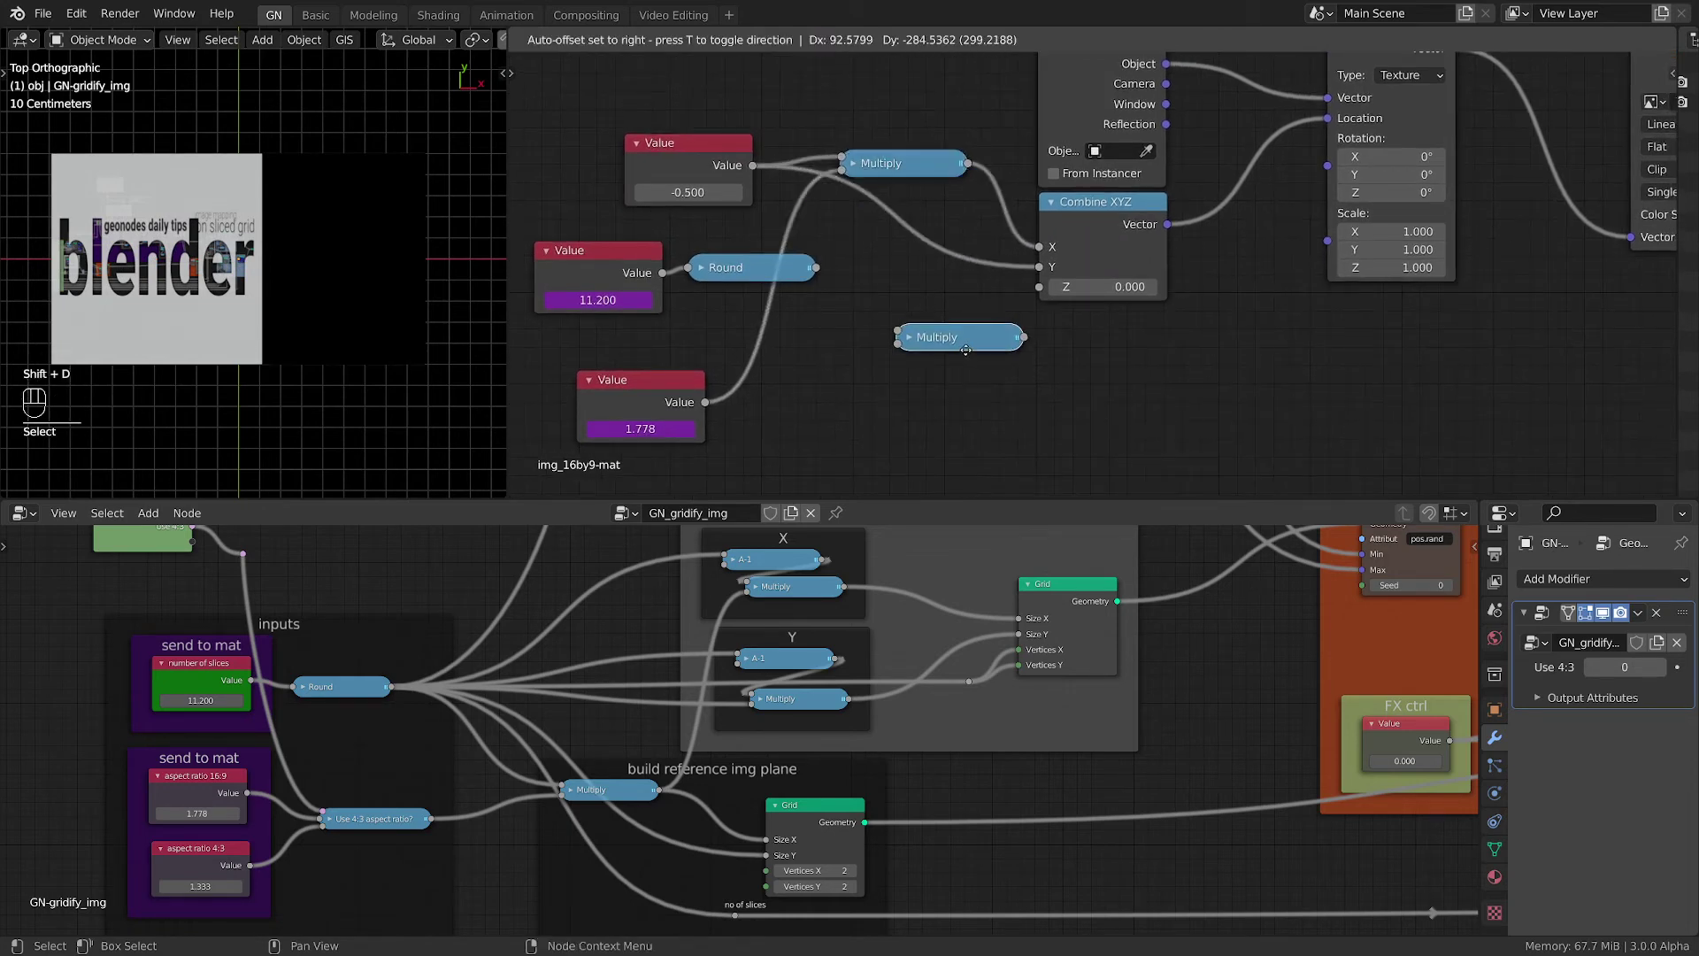
{"action": "left_click", "coordinate": [960, 360]}
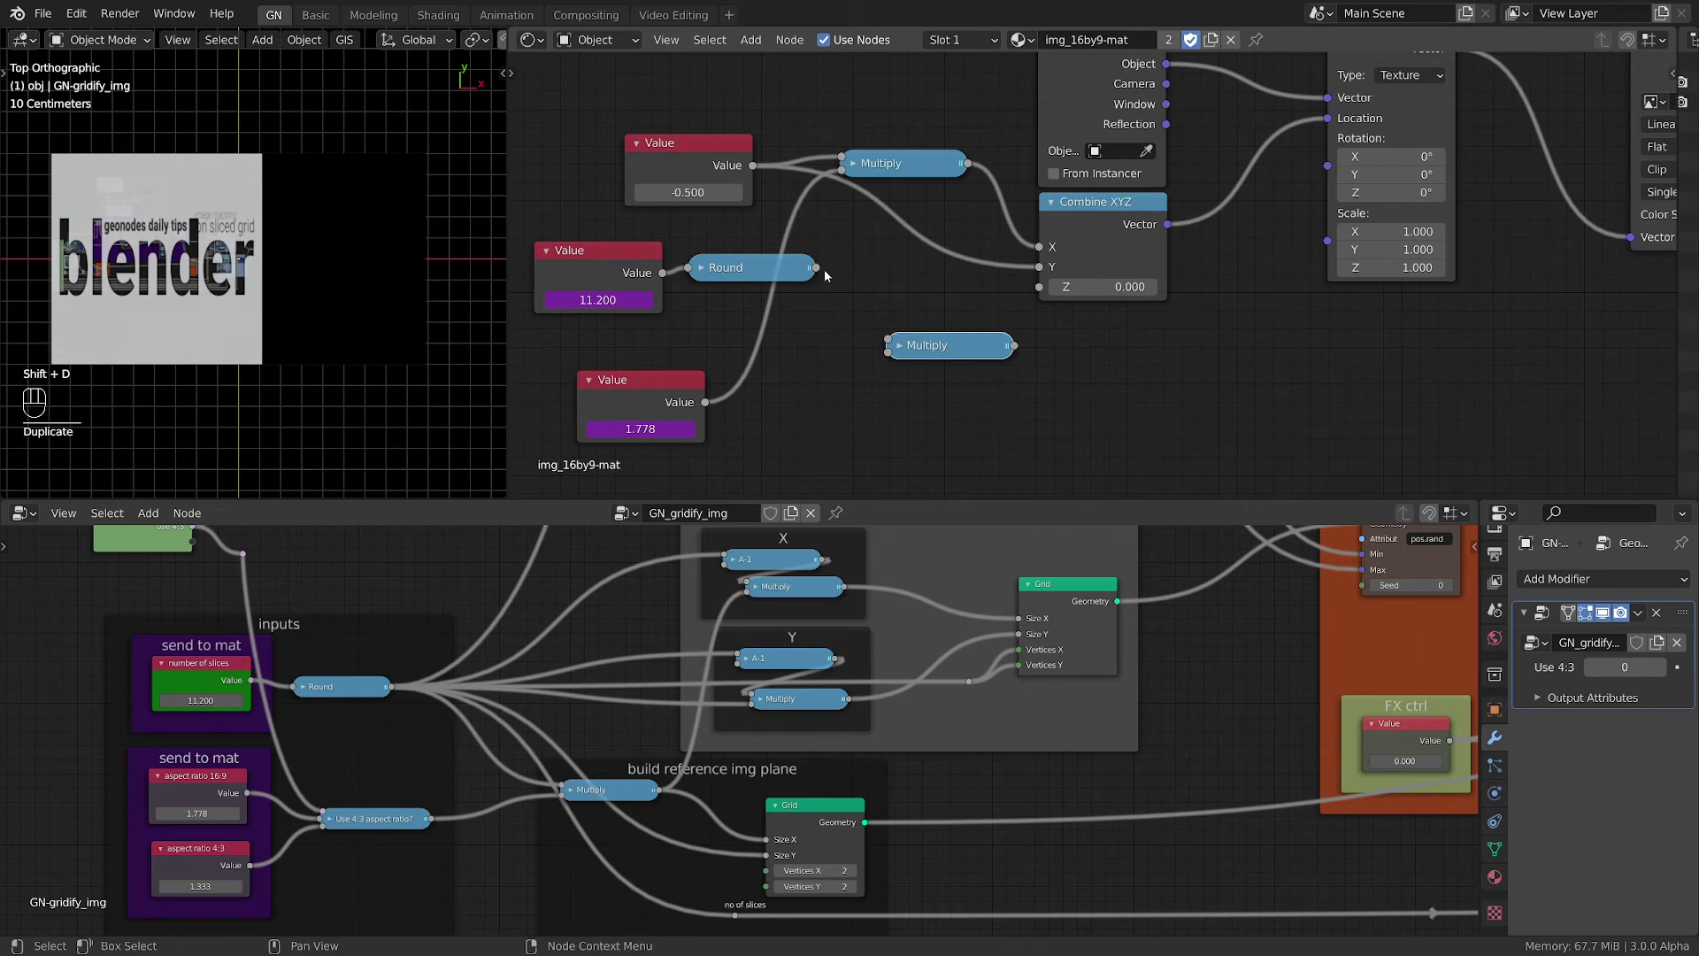
{"action": "left_click_drag", "start_coordinate": [817, 268], "coordinate": [862, 338]}
{"action": "left_click_drag", "start_coordinate": [708, 403], "coordinate": [889, 353]}
Duplicate Combine XYZ, feed the new Multiply into its X, and route its vector to Mapping Scale
{"action": "left_click", "coordinate": [1081, 211]}
{"action": "key", "text": "shift+d"}
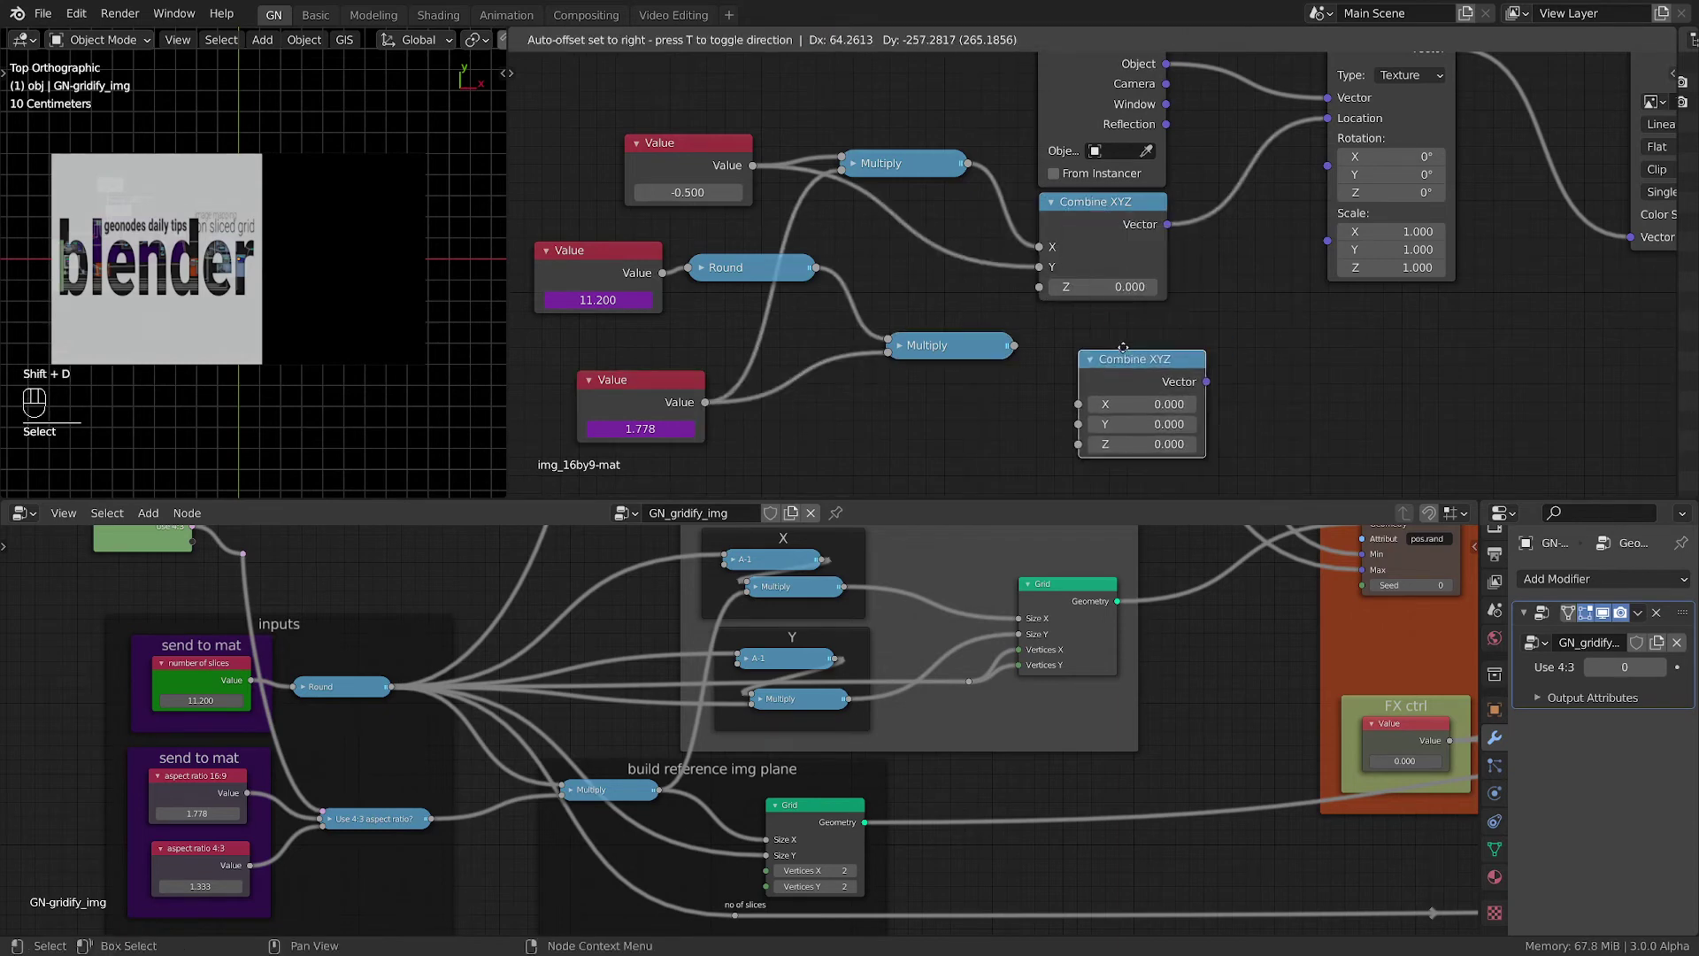
{"action": "left_click", "coordinate": [1115, 351]}
{"action": "left_click_drag", "start_coordinate": [1014, 346], "coordinate": [1073, 387]}
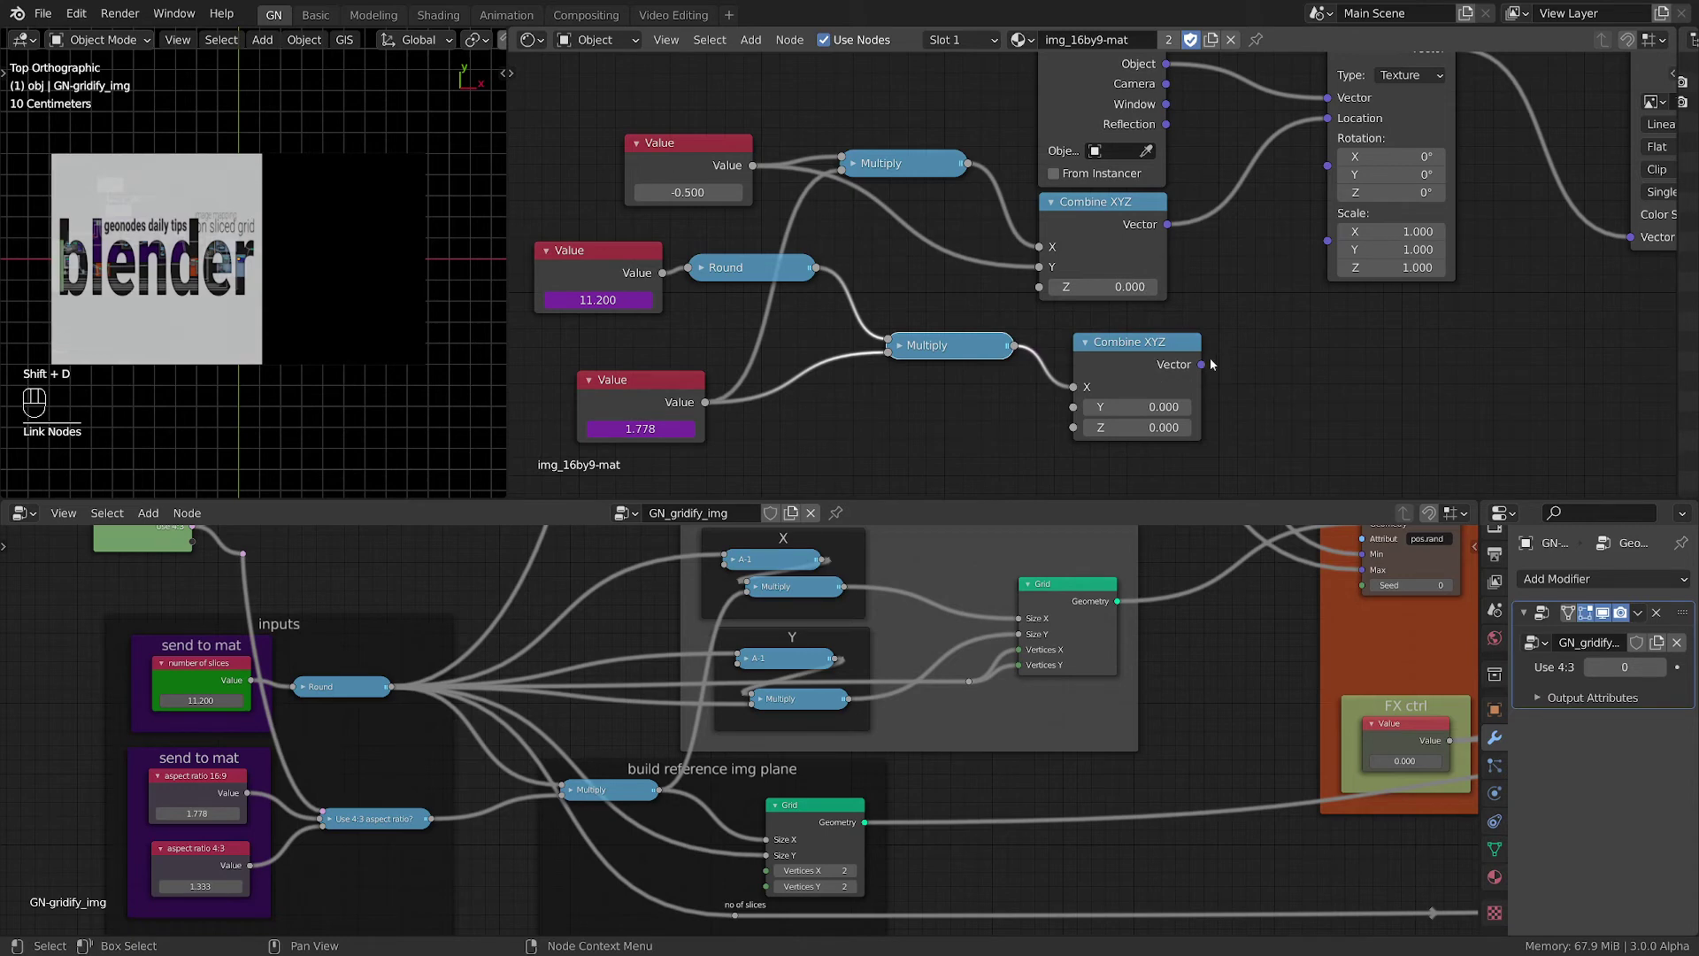
{"action": "left_click_drag", "start_coordinate": [1200, 365], "coordinate": [1327, 240]}
{"action": "middle_click_drag", "start_coordinate": [995, 370], "coordinate": [1028, 346]}
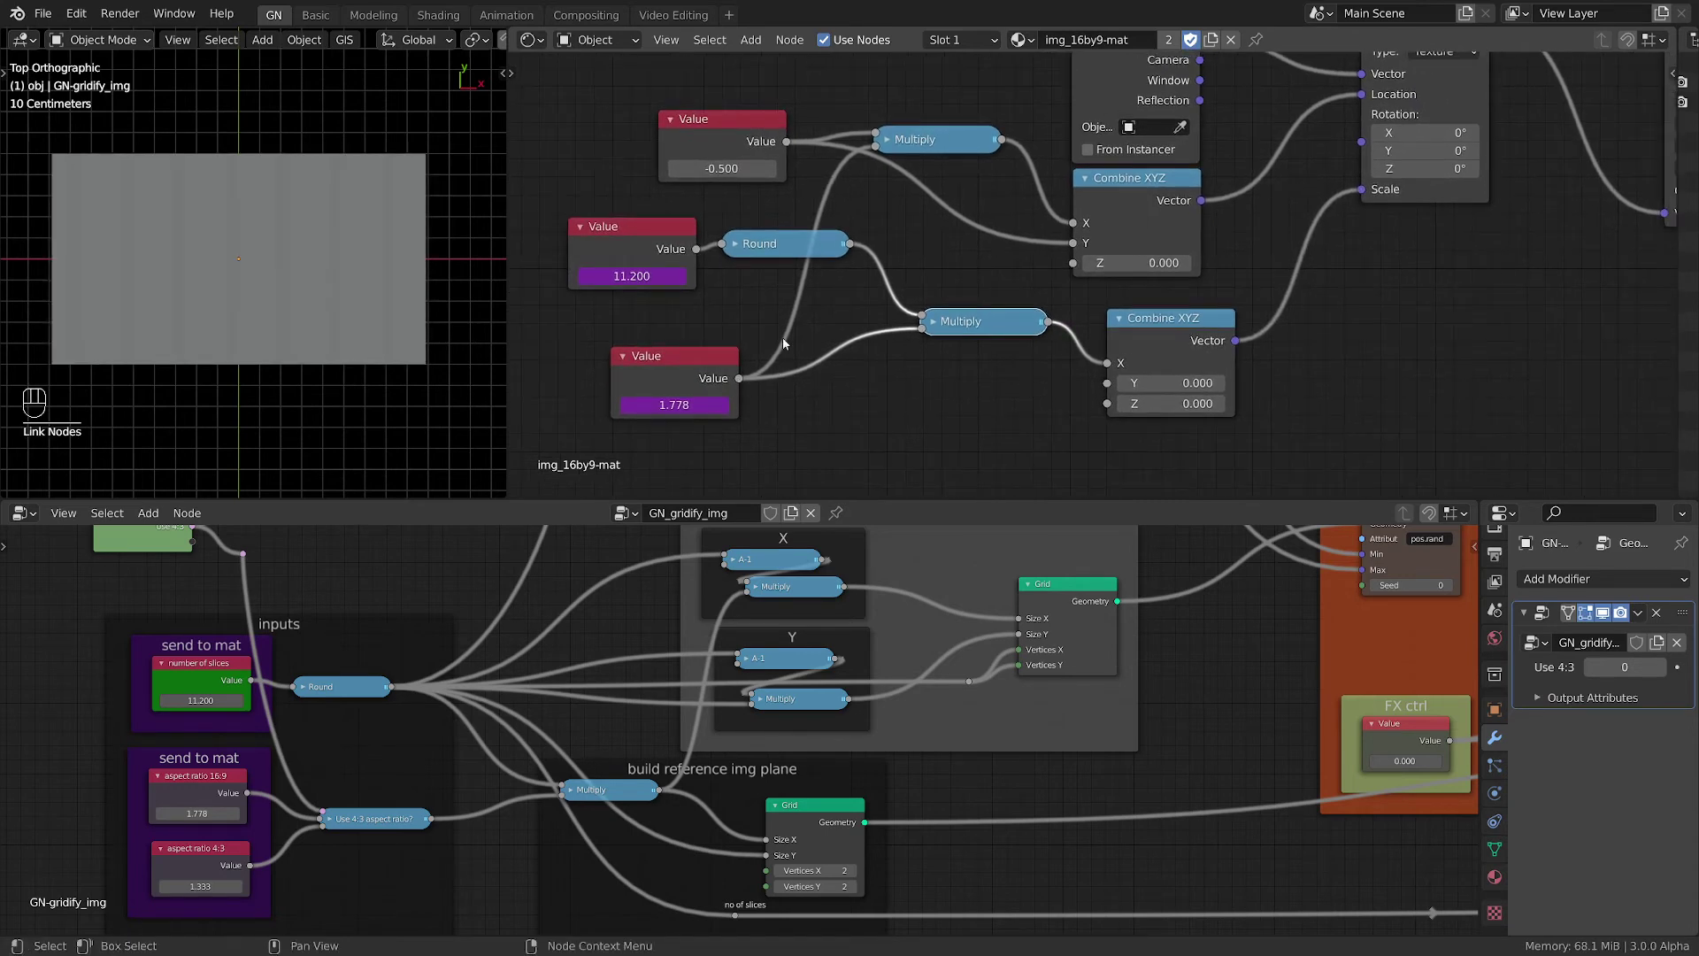
Rewire the Multiply input to 1.778 and connect Round into the new Combine XYZ's Y
{"action": "left_click_drag", "start_coordinate": [783, 343], "coordinate": [739, 378]}
{"action": "left_click_drag", "start_coordinate": [852, 251], "coordinate": [1106, 384]}
{"action": "left_click_drag", "start_coordinate": [1156, 325], "coordinate": [1122, 343]}
{"action": "middle_click_drag", "start_coordinate": [1303, 382], "coordinate": [1154, 380]}
{"action": "key", "text": "shift"}
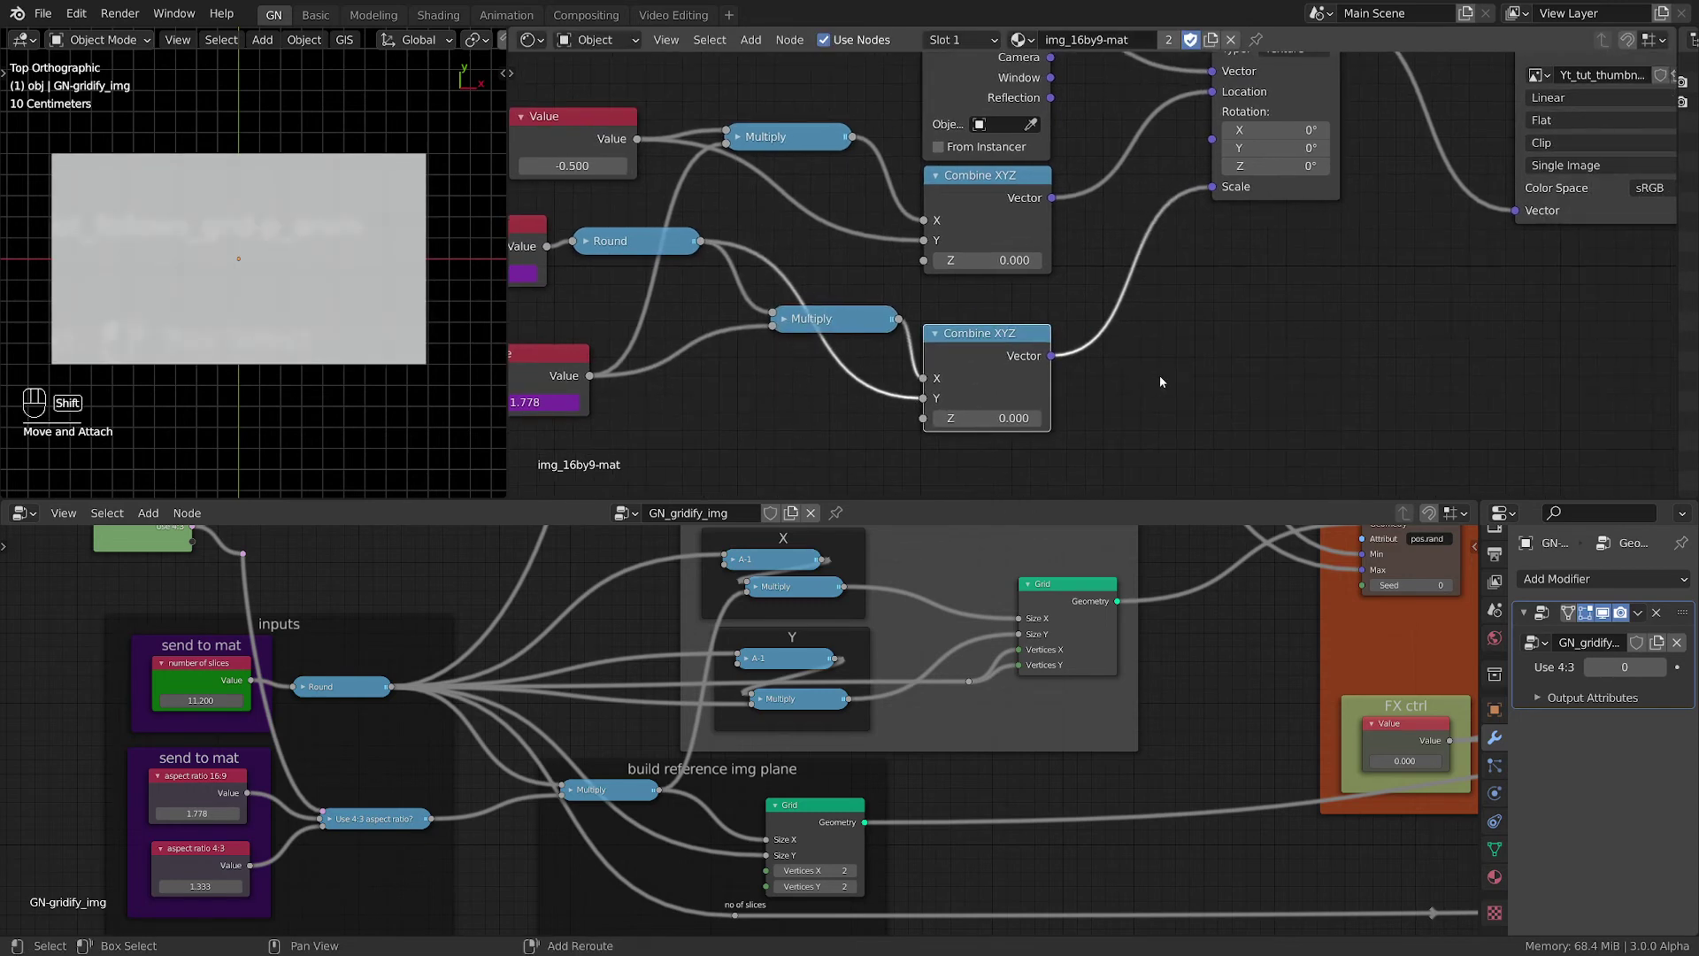
{"action": "key", "text": "shift+a"}
{"action": "mouse_move", "coordinate": [1160, 377]}
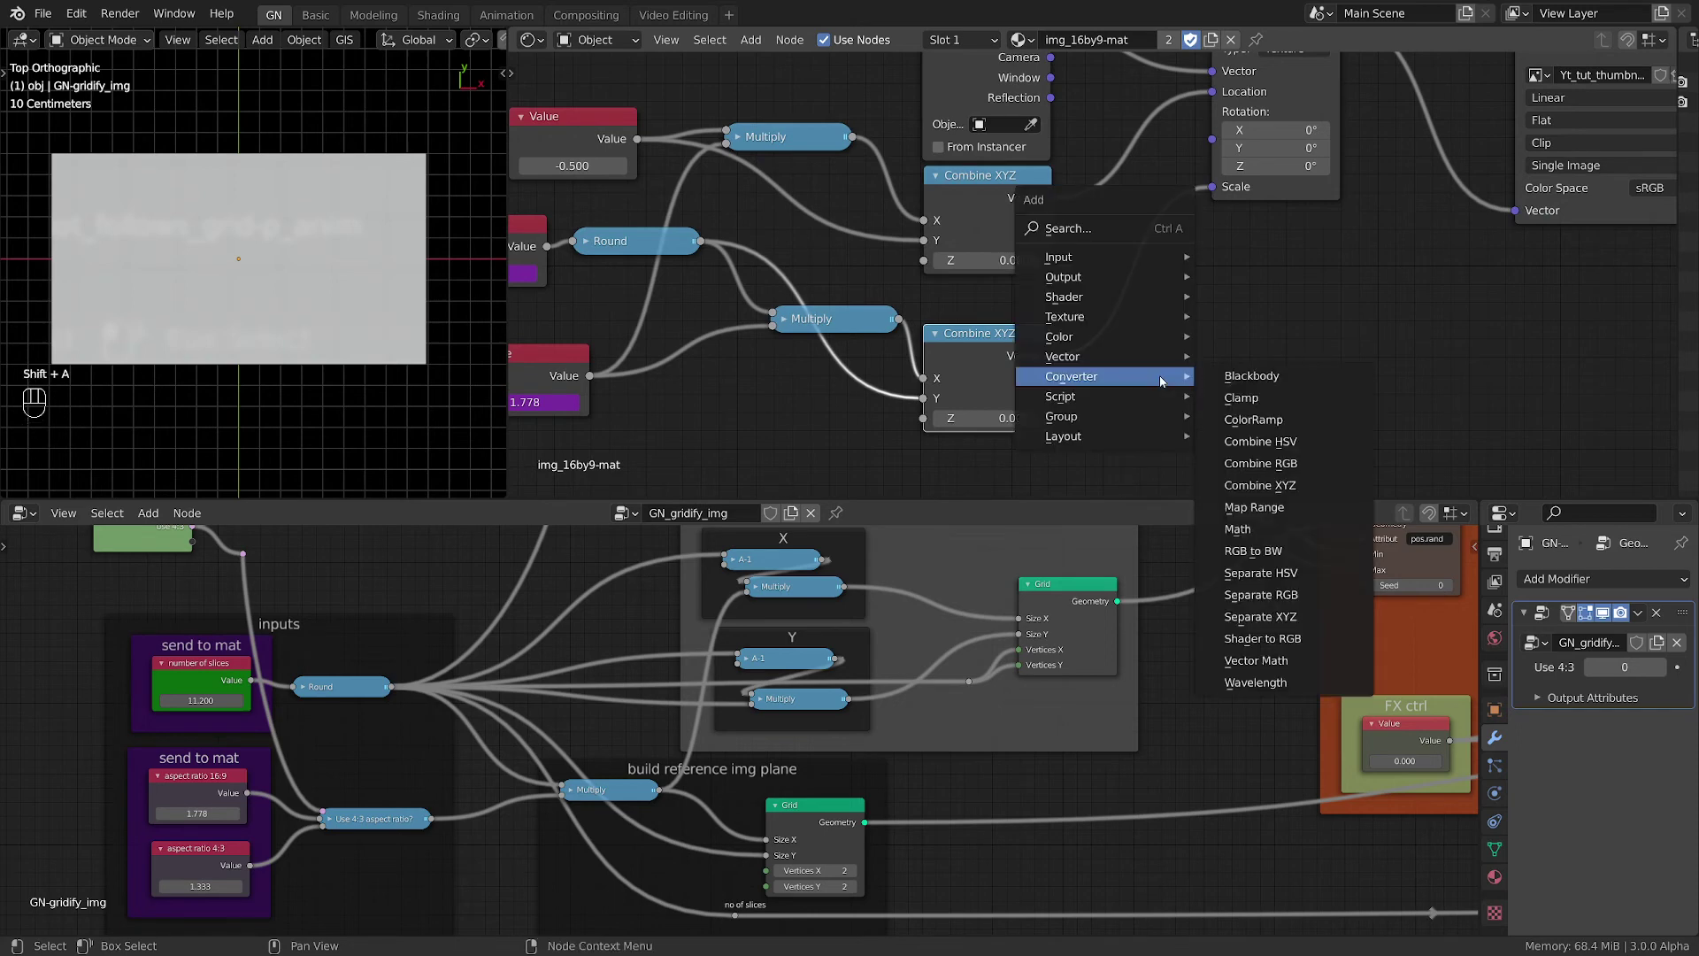
Insert a Vector Math node set to Scale on the Mapping Scale link
{"action": "left_click", "coordinate": [1274, 664]}
{"action": "left_click", "coordinate": [1181, 343]}
{"action": "left_click", "coordinate": [1181, 342]}
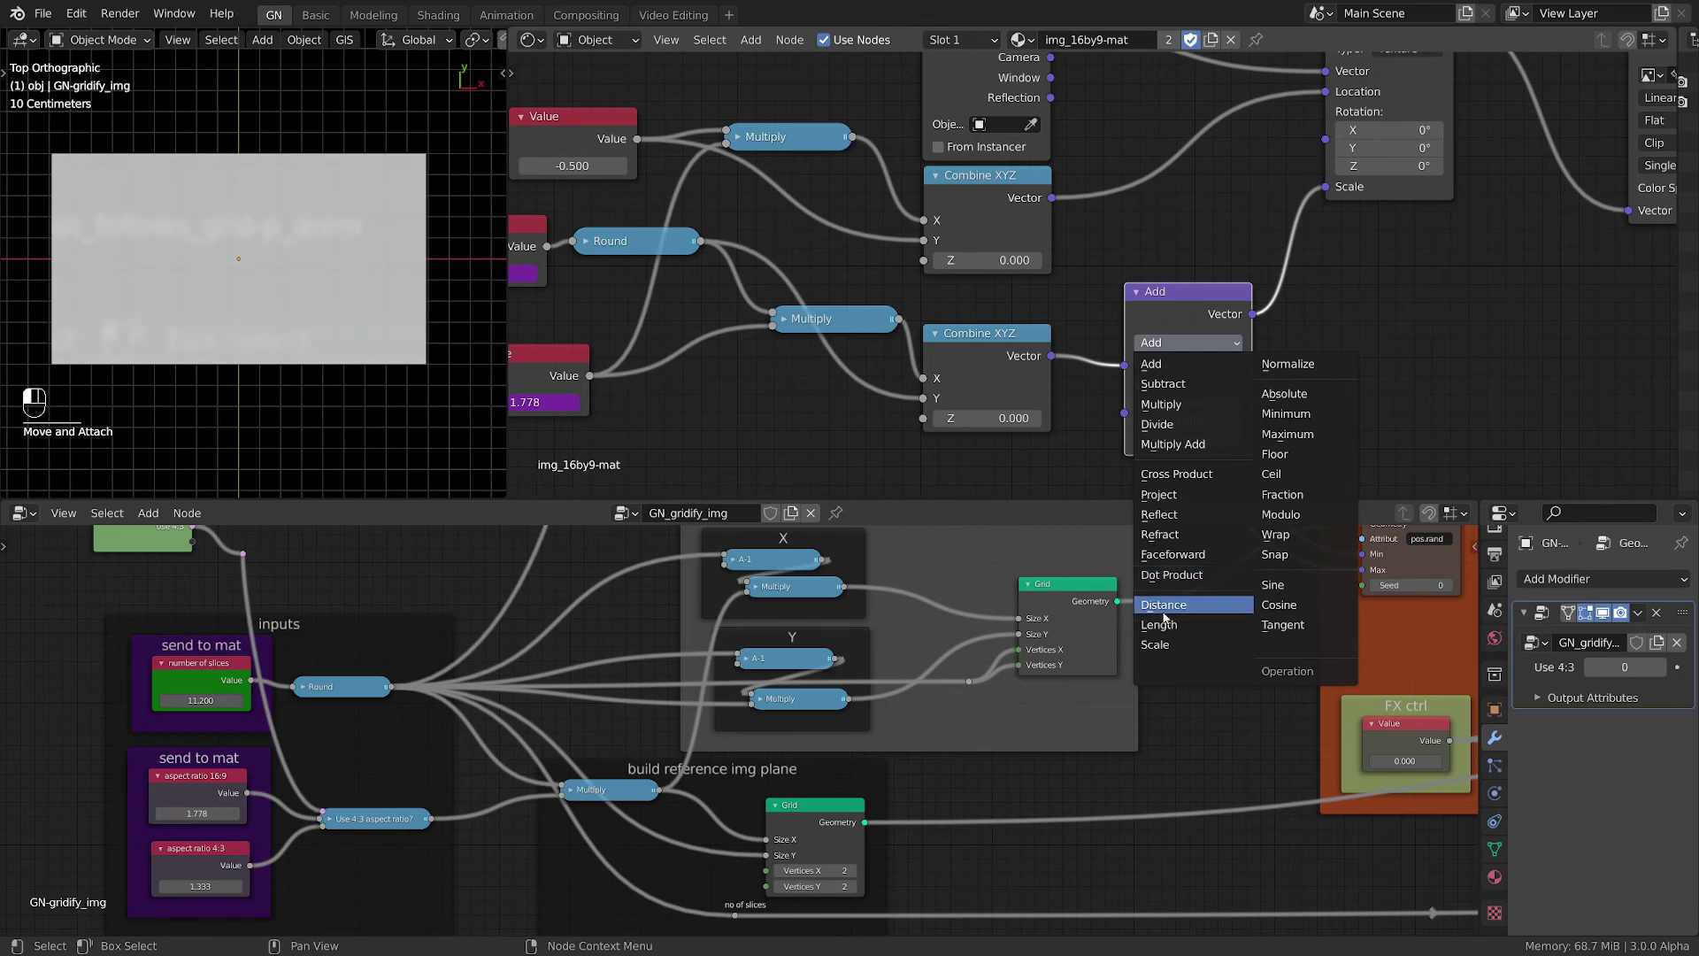
{"action": "left_click", "coordinate": [1162, 644]}
Duplicate the lower Multiply into a Divide node with a dividend of 1
{"action": "left_click", "coordinate": [834, 323]}
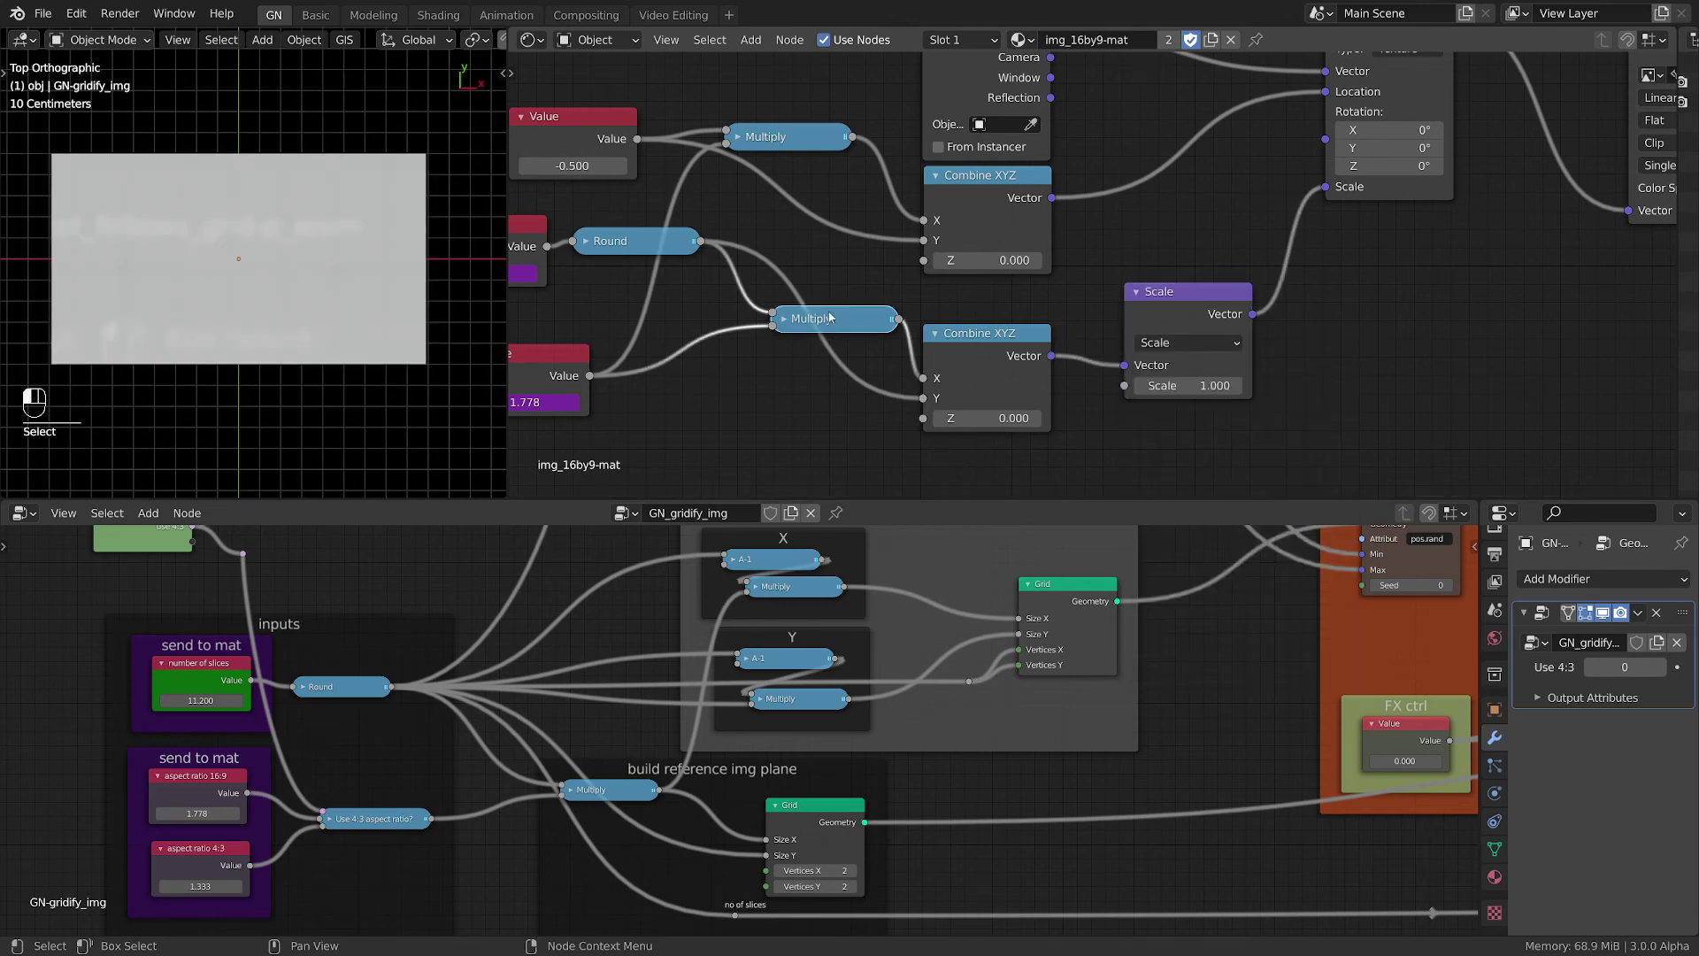
{"action": "key", "text": "shift+d"}
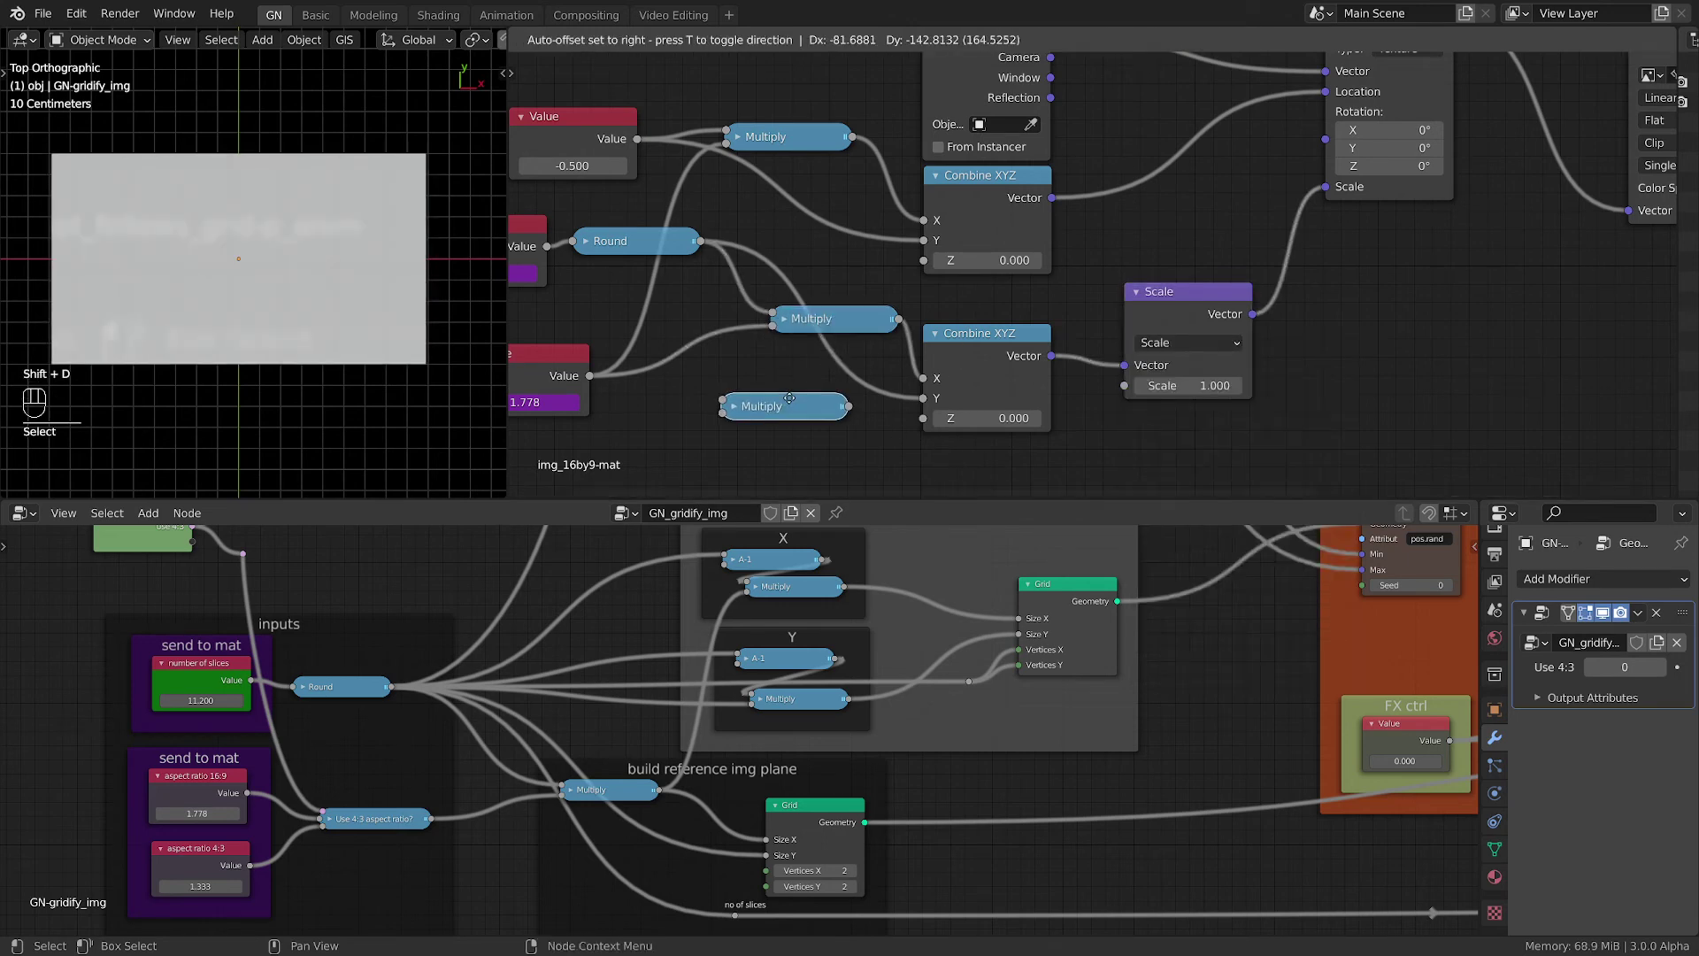
{"action": "left_click", "coordinate": [785, 406]}
{"action": "left_click", "coordinate": [730, 403]}
{"action": "left_click", "coordinate": [766, 453]}
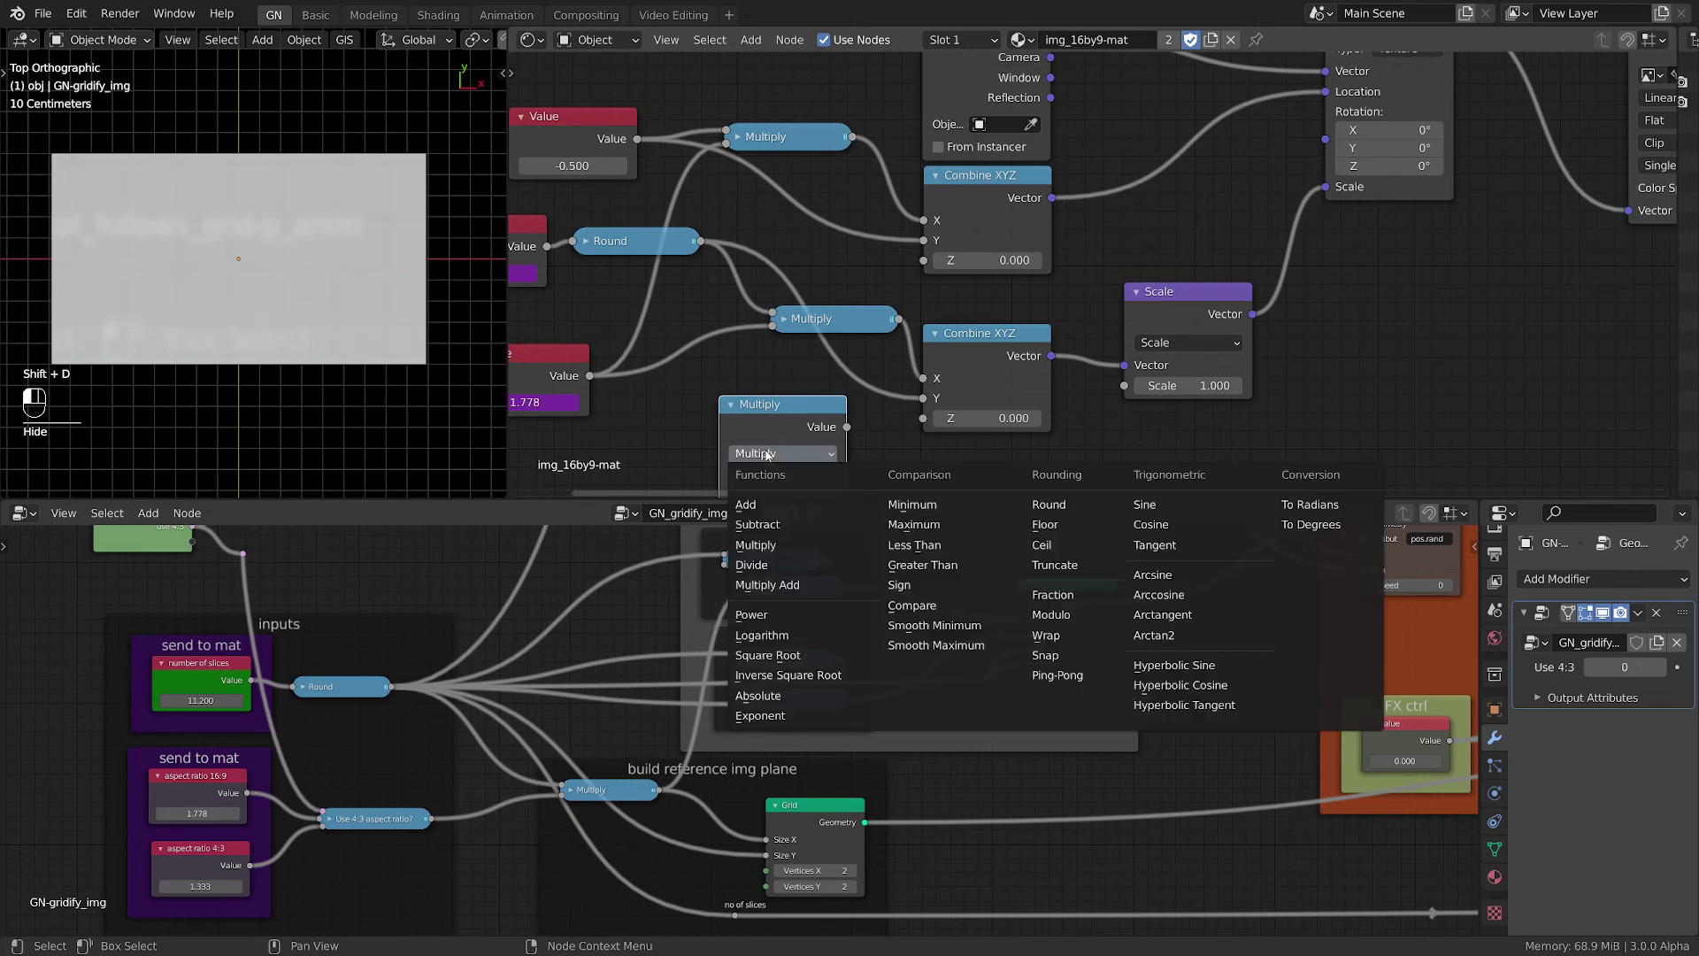
{"action": "left_click", "coordinate": [751, 564]}
{"action": "middle_click_drag", "start_coordinate": [779, 409], "coordinate": [825, 305]}
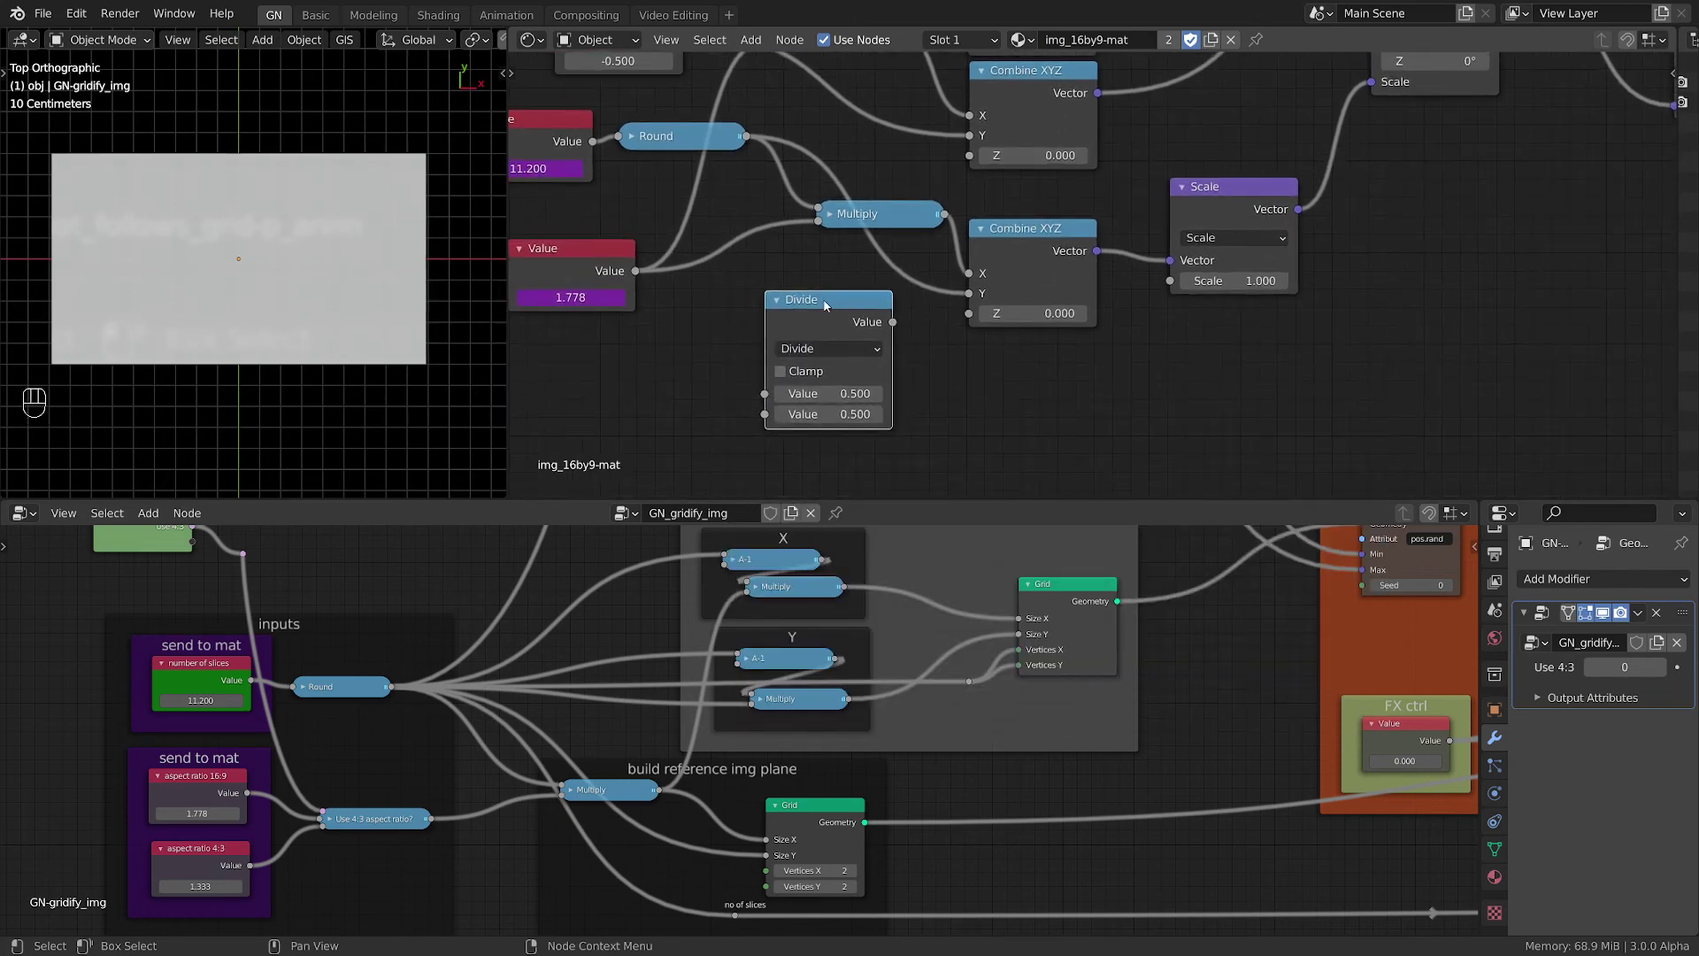
{"action": "left_click_drag", "start_coordinate": [824, 305], "coordinate": [896, 320]}
{"action": "left_click", "coordinate": [893, 409]}
{"action": "type", "text": "1"}
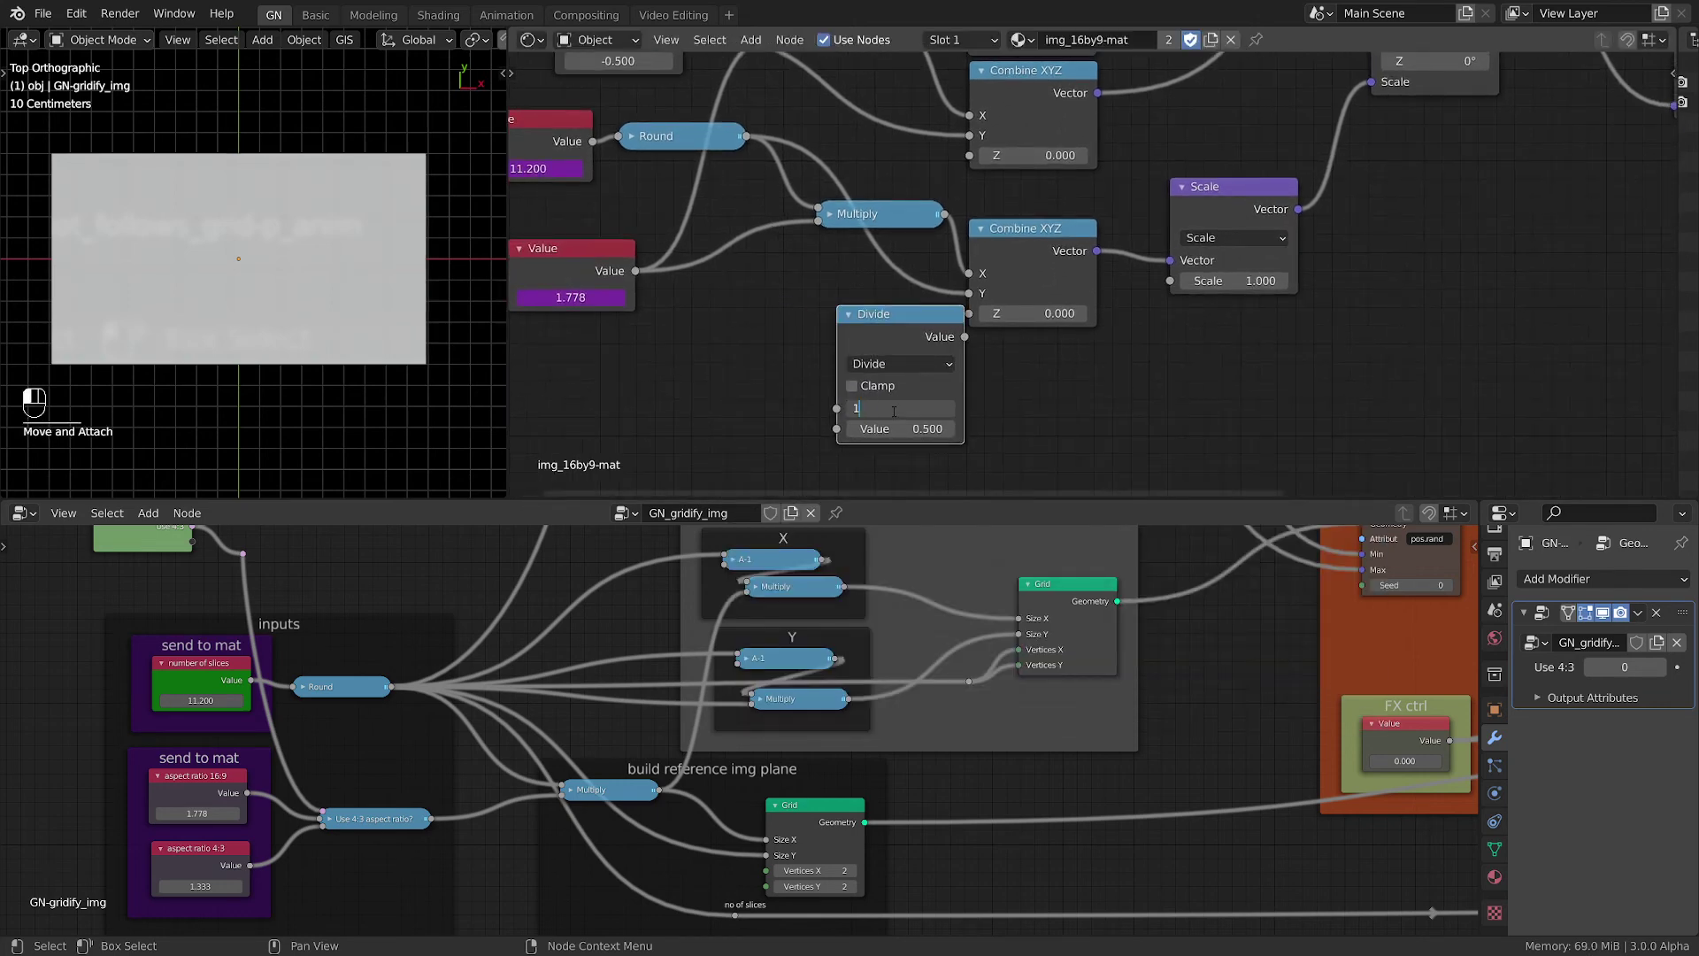
{"action": "key", "text": "Return"}
Connect Round into Divide's divisor and feed the quotient into the Scale factor
{"action": "middle_click_drag", "start_coordinate": [636, 221], "coordinate": [646, 224]}
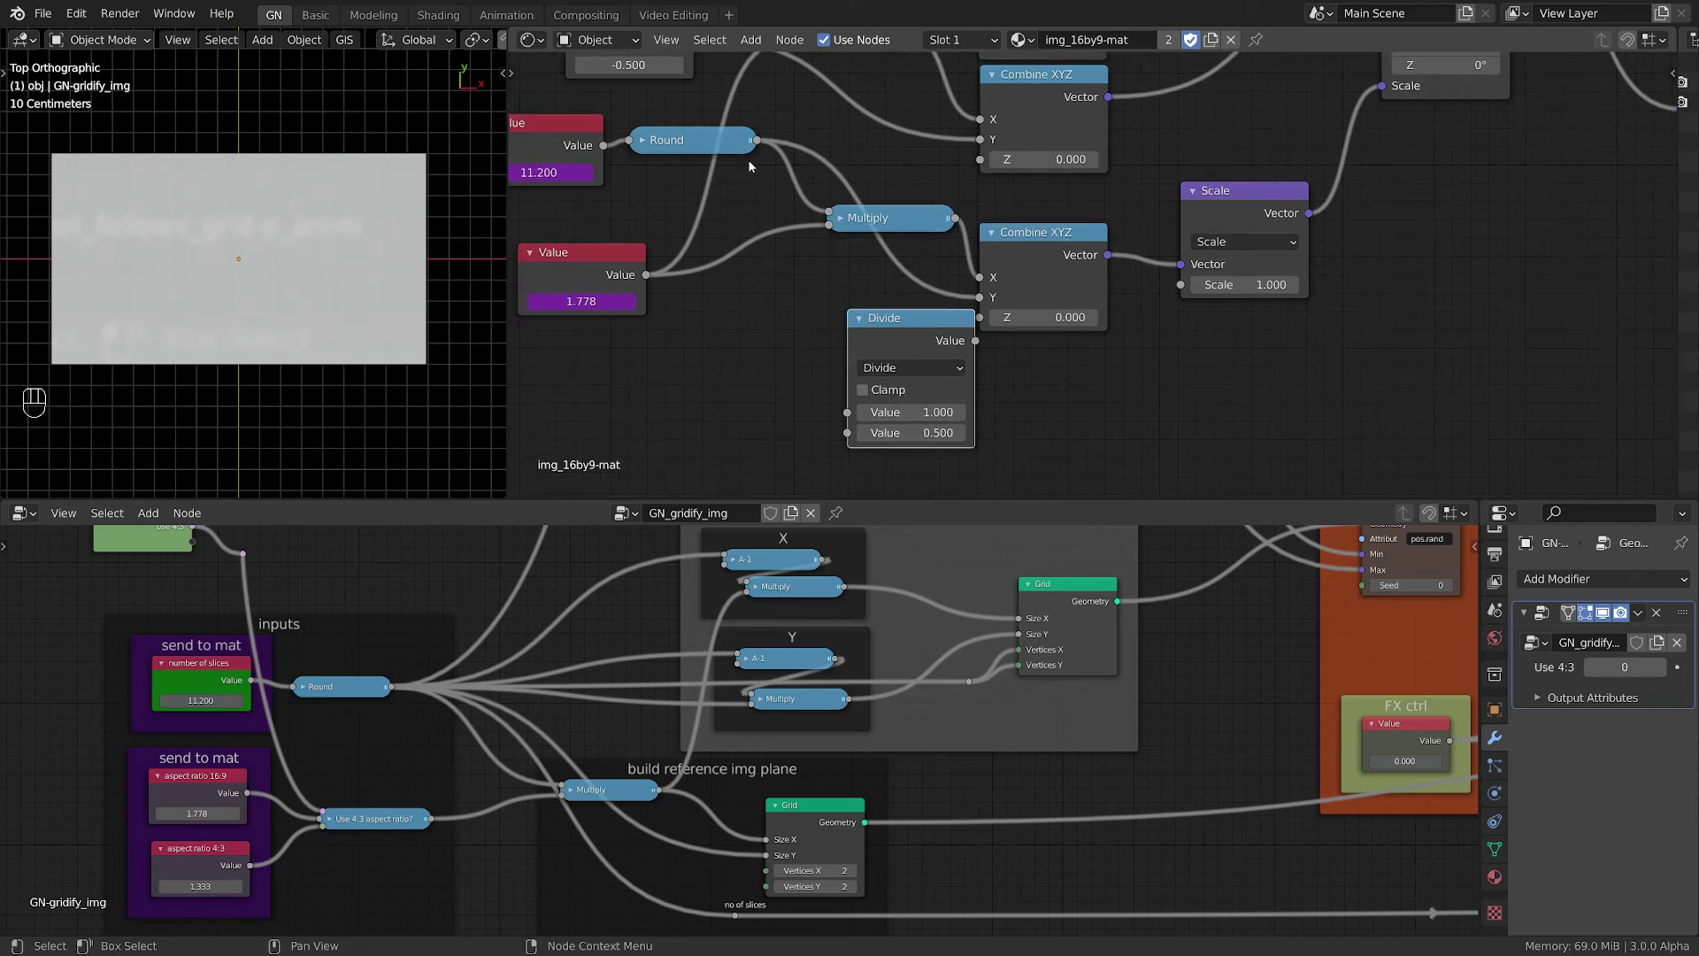
{"action": "left_click_drag", "start_coordinate": [745, 135], "coordinate": [846, 433]}
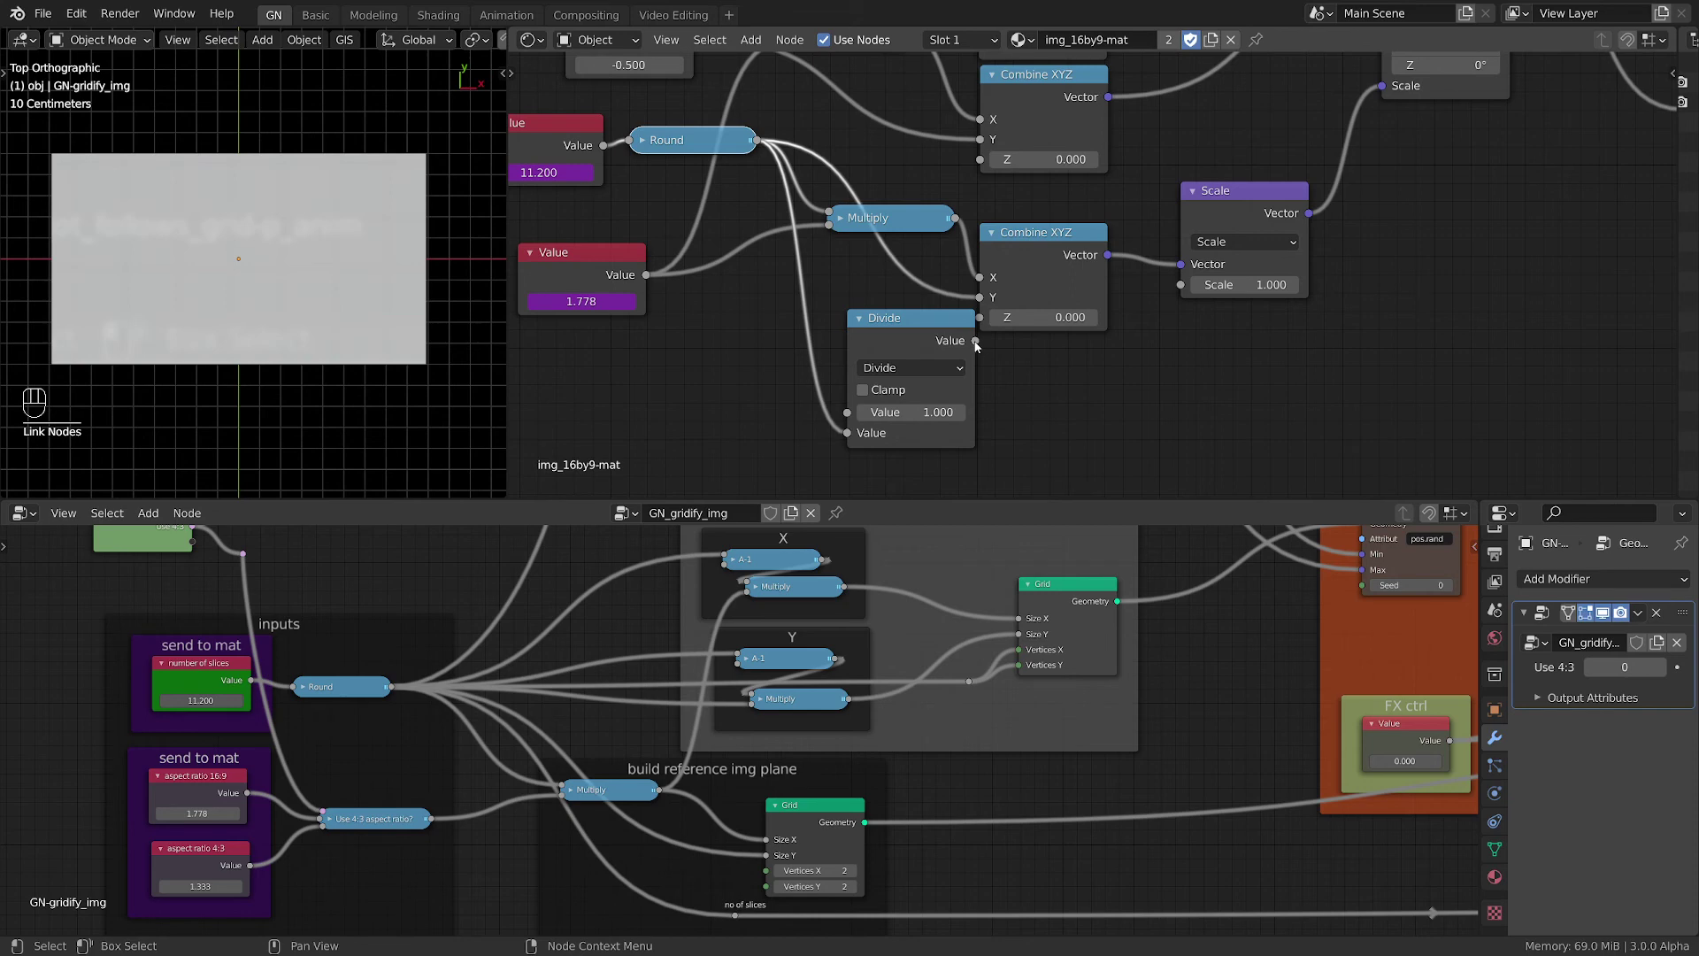
{"action": "left_click_drag", "start_coordinate": [976, 342], "coordinate": [1182, 287]}
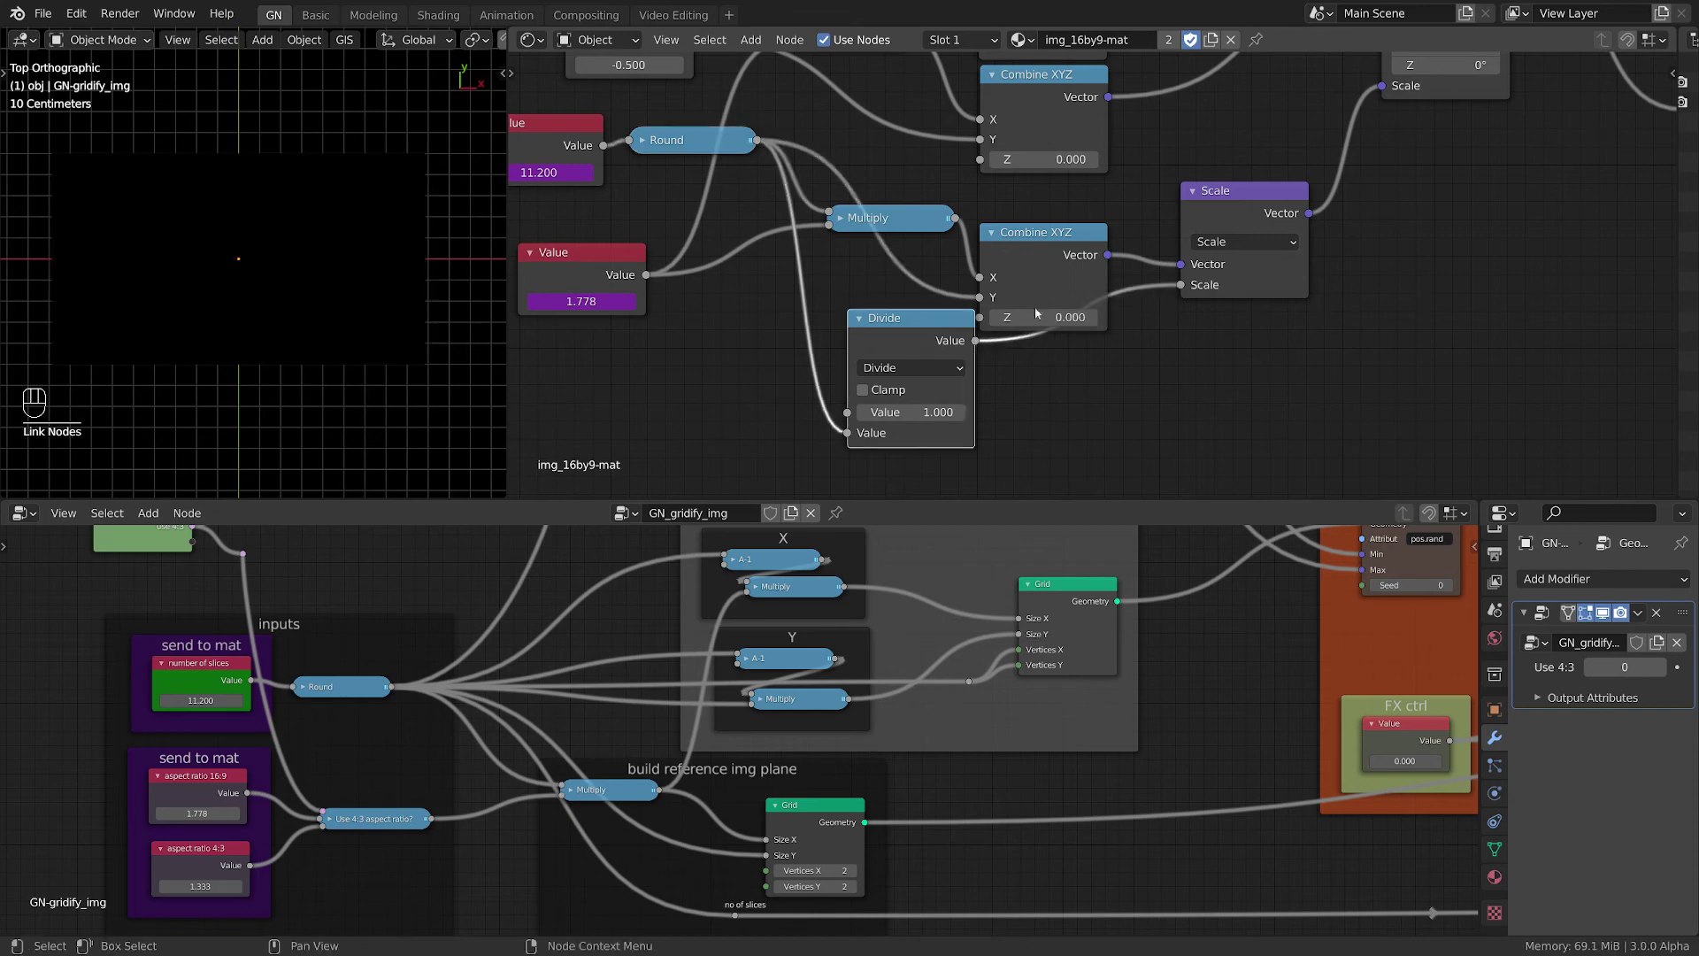
Set FX ctrl to -0.700 and orbit the viewport to inspect the scattered fragments
{"action": "scroll", "coordinate": [213, 270], "scroll_direction": "up", "scroll_amount": 1}
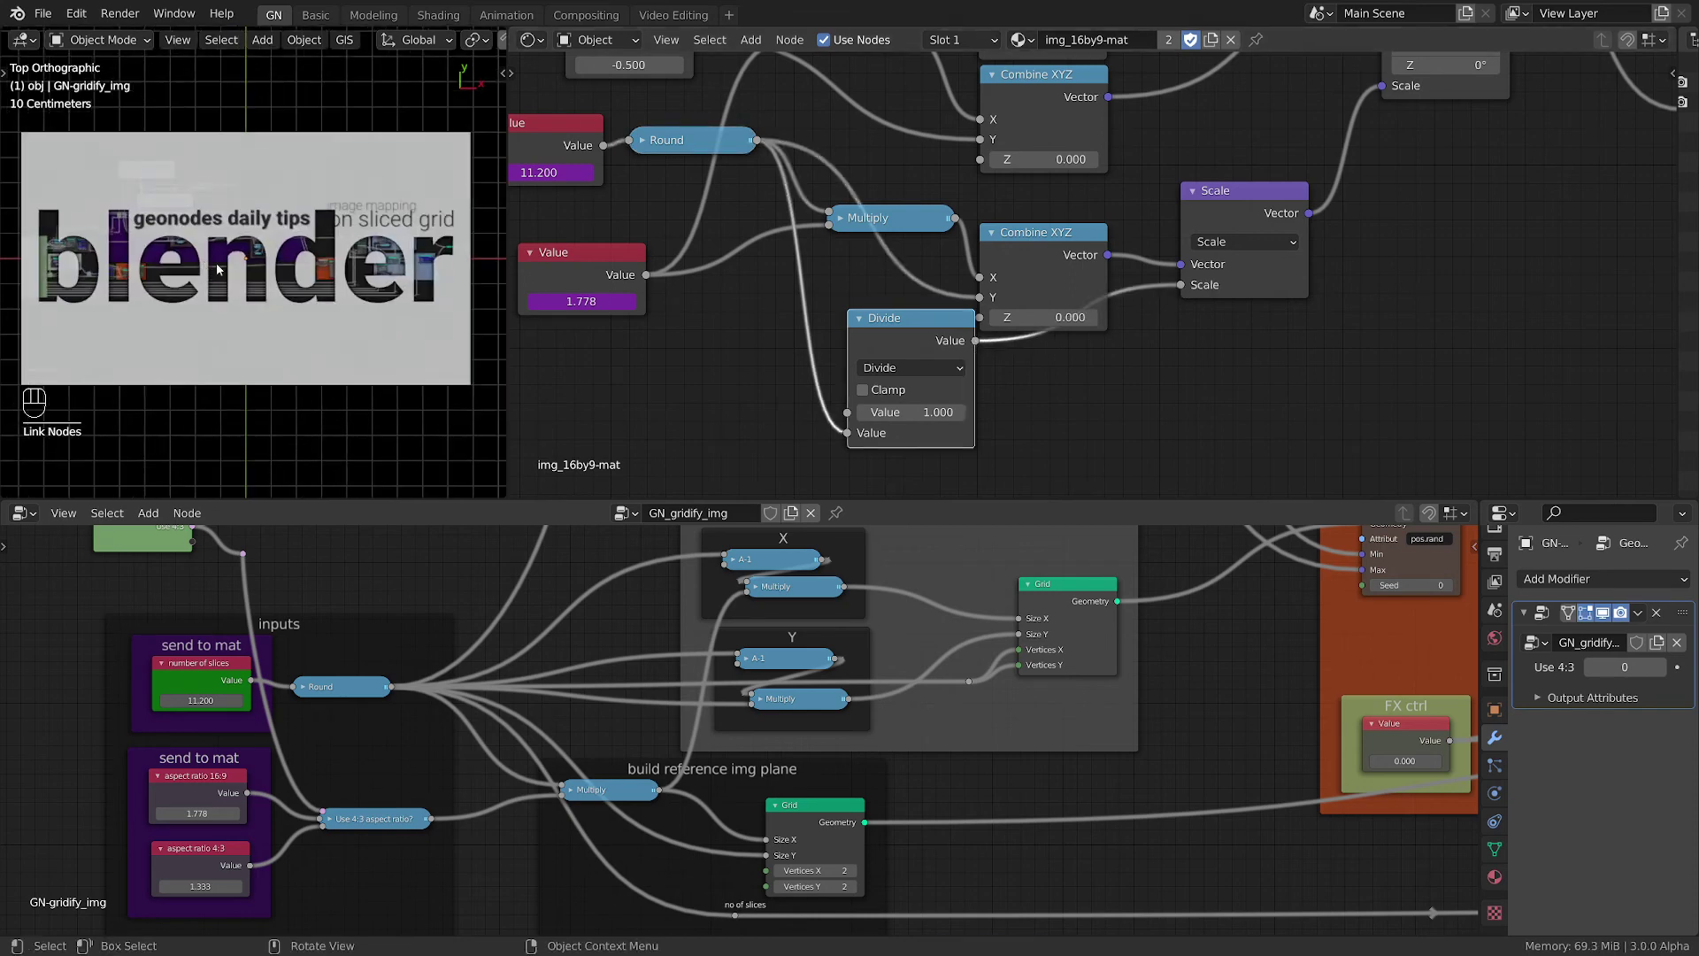
{"action": "middle_click_drag", "start_coordinate": [1447, 821], "coordinate": [1184, 805]}
{"action": "scroll", "coordinate": [1011, 743], "scroll_direction": "up", "scroll_amount": 1}
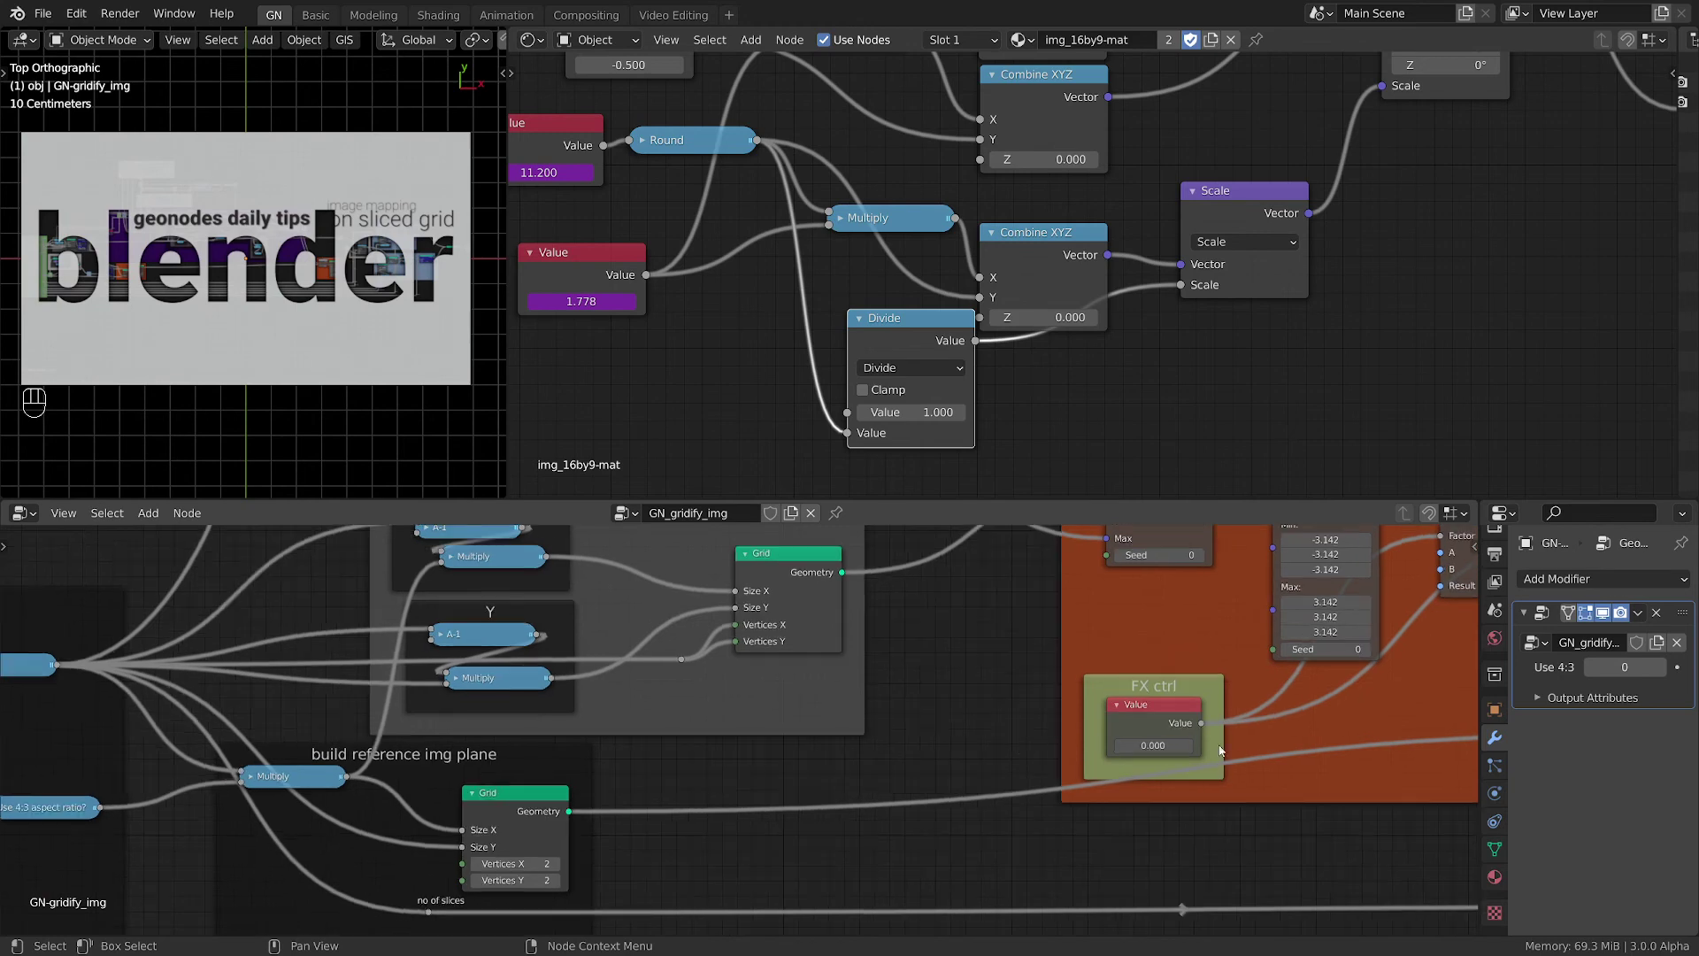
{"action": "left_click_drag", "start_coordinate": [1157, 746], "coordinate": [1173, 746]}
{"action": "key", "text": "minus"}
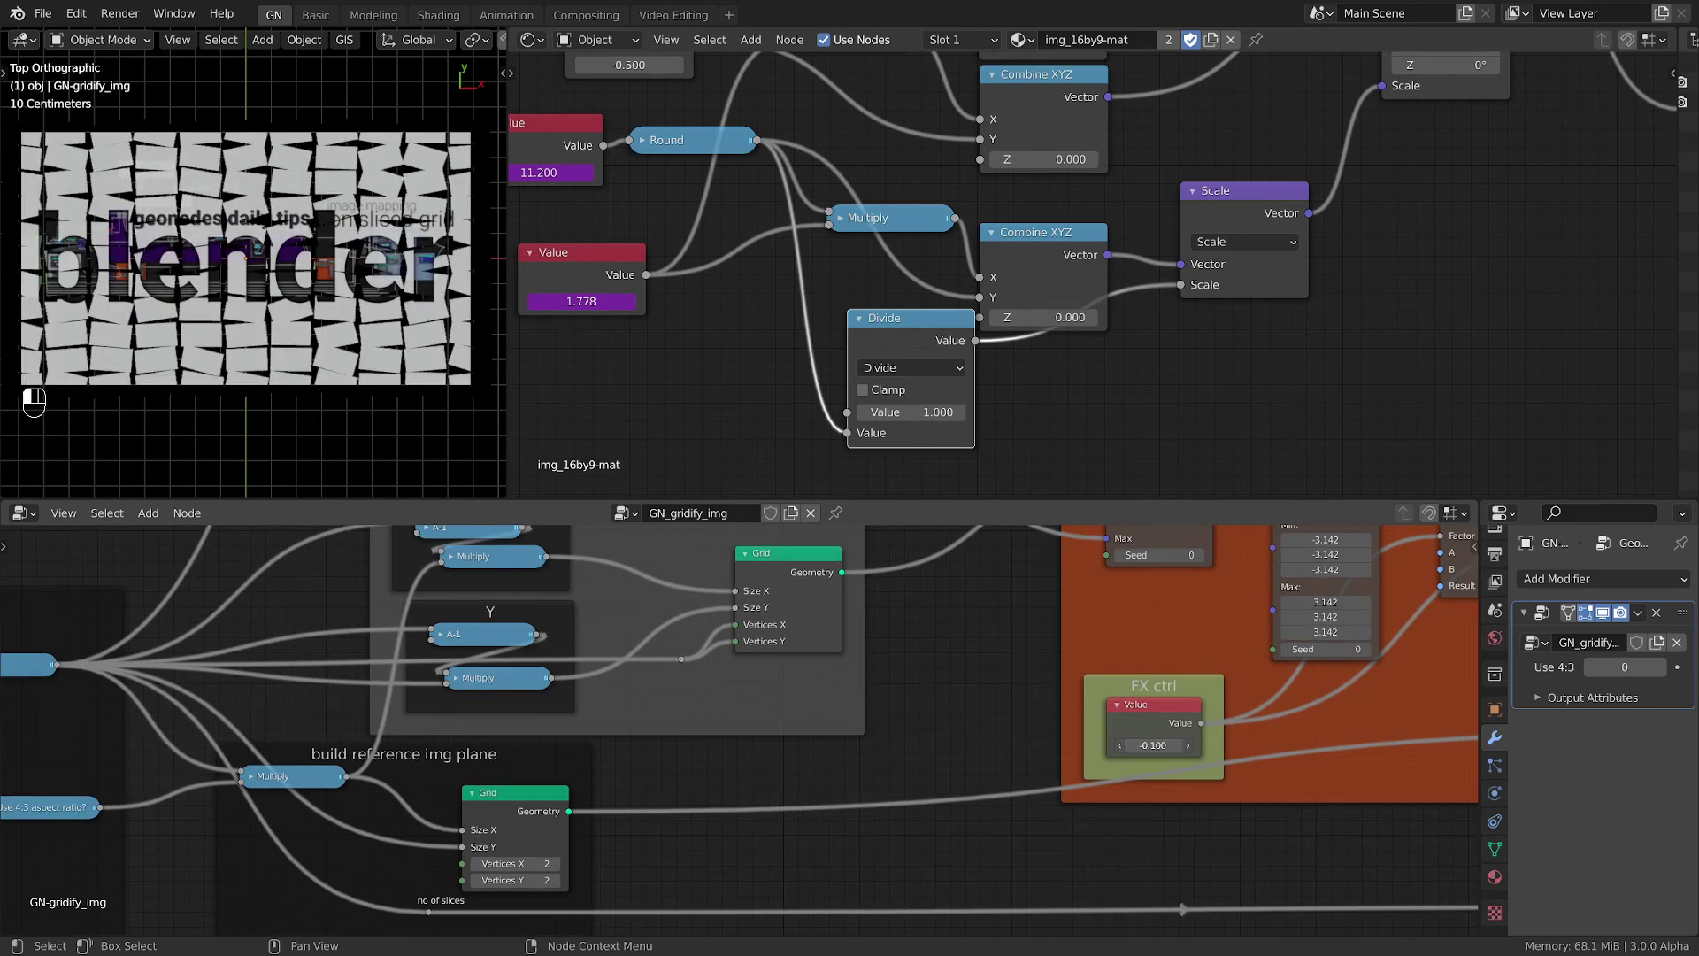
{"action": "scroll", "coordinate": [542, 316], "scroll_direction": "down", "scroll_amount": 1}
{"action": "scroll", "coordinate": [385, 290], "scroll_direction": "down", "scroll_amount": 3}
{"action": "middle_click_drag", "start_coordinate": [385, 290], "coordinate": [431, 270]}
{"action": "scroll", "coordinate": [416, 267], "scroll_direction": "up", "scroll_amount": 2}
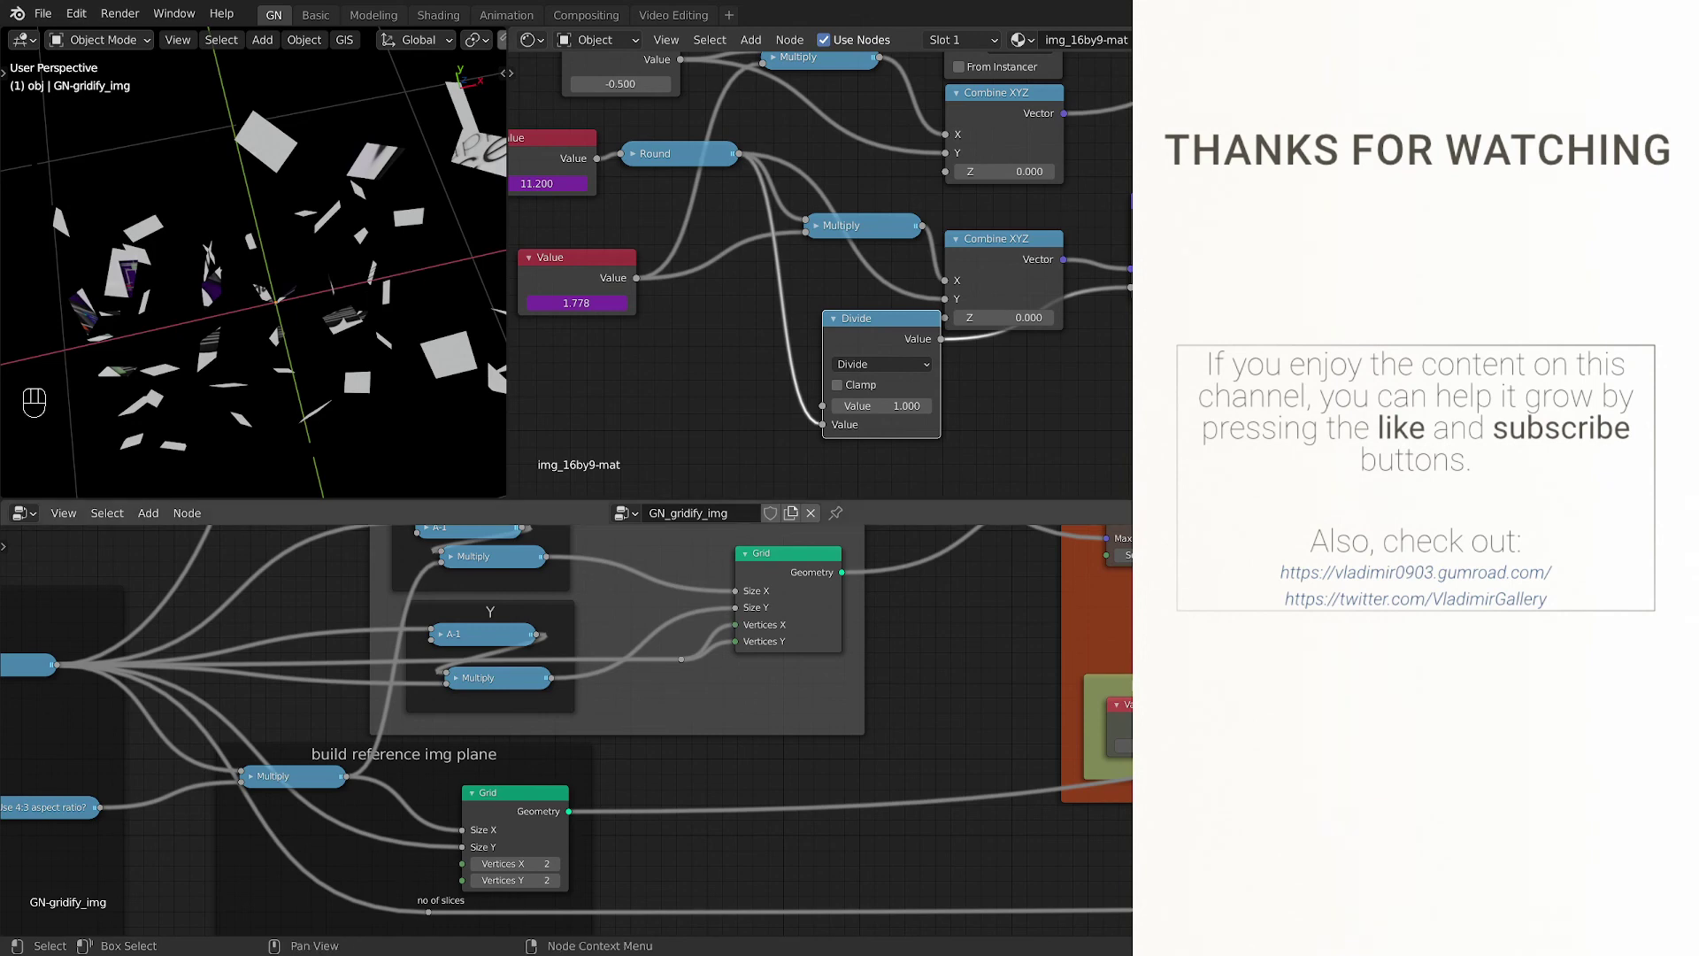
Set FX ctrl to 0 and turn on Use 4:3 so the lake photo fills the grid
{"action": "left_click", "coordinate": [1159, 746]}
{"action": "type", "text": "0."}
{"action": "key", "text": "Return"}
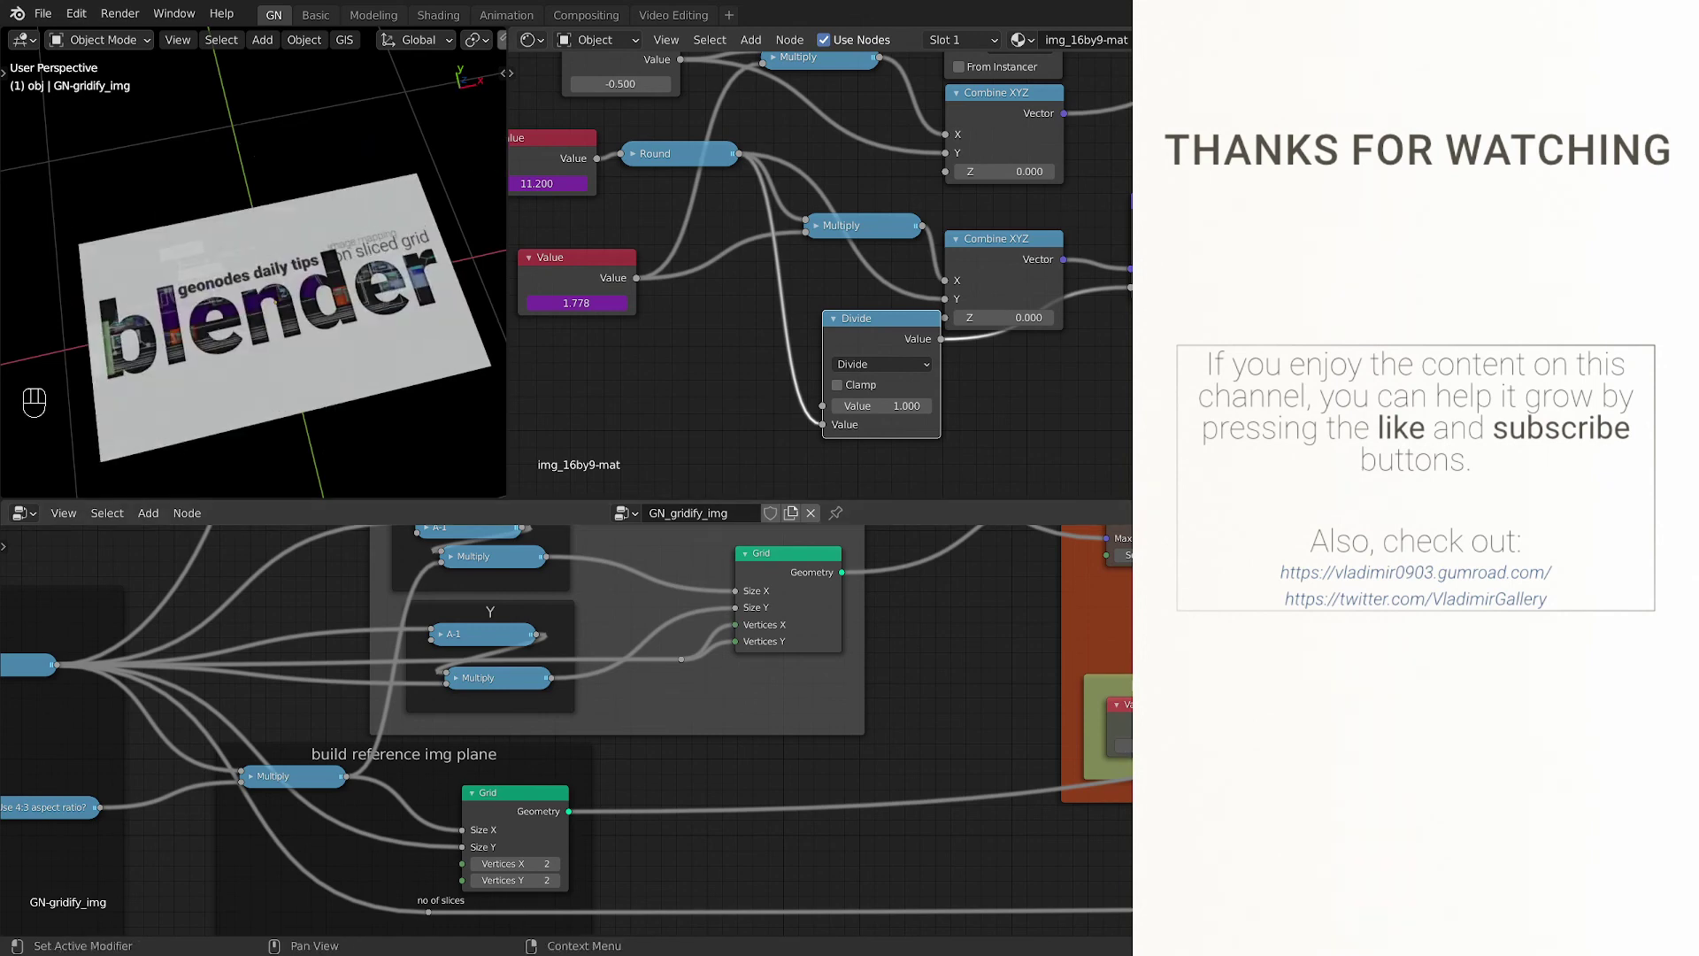
{"action": "left_click", "coordinate": [1540, 398]}
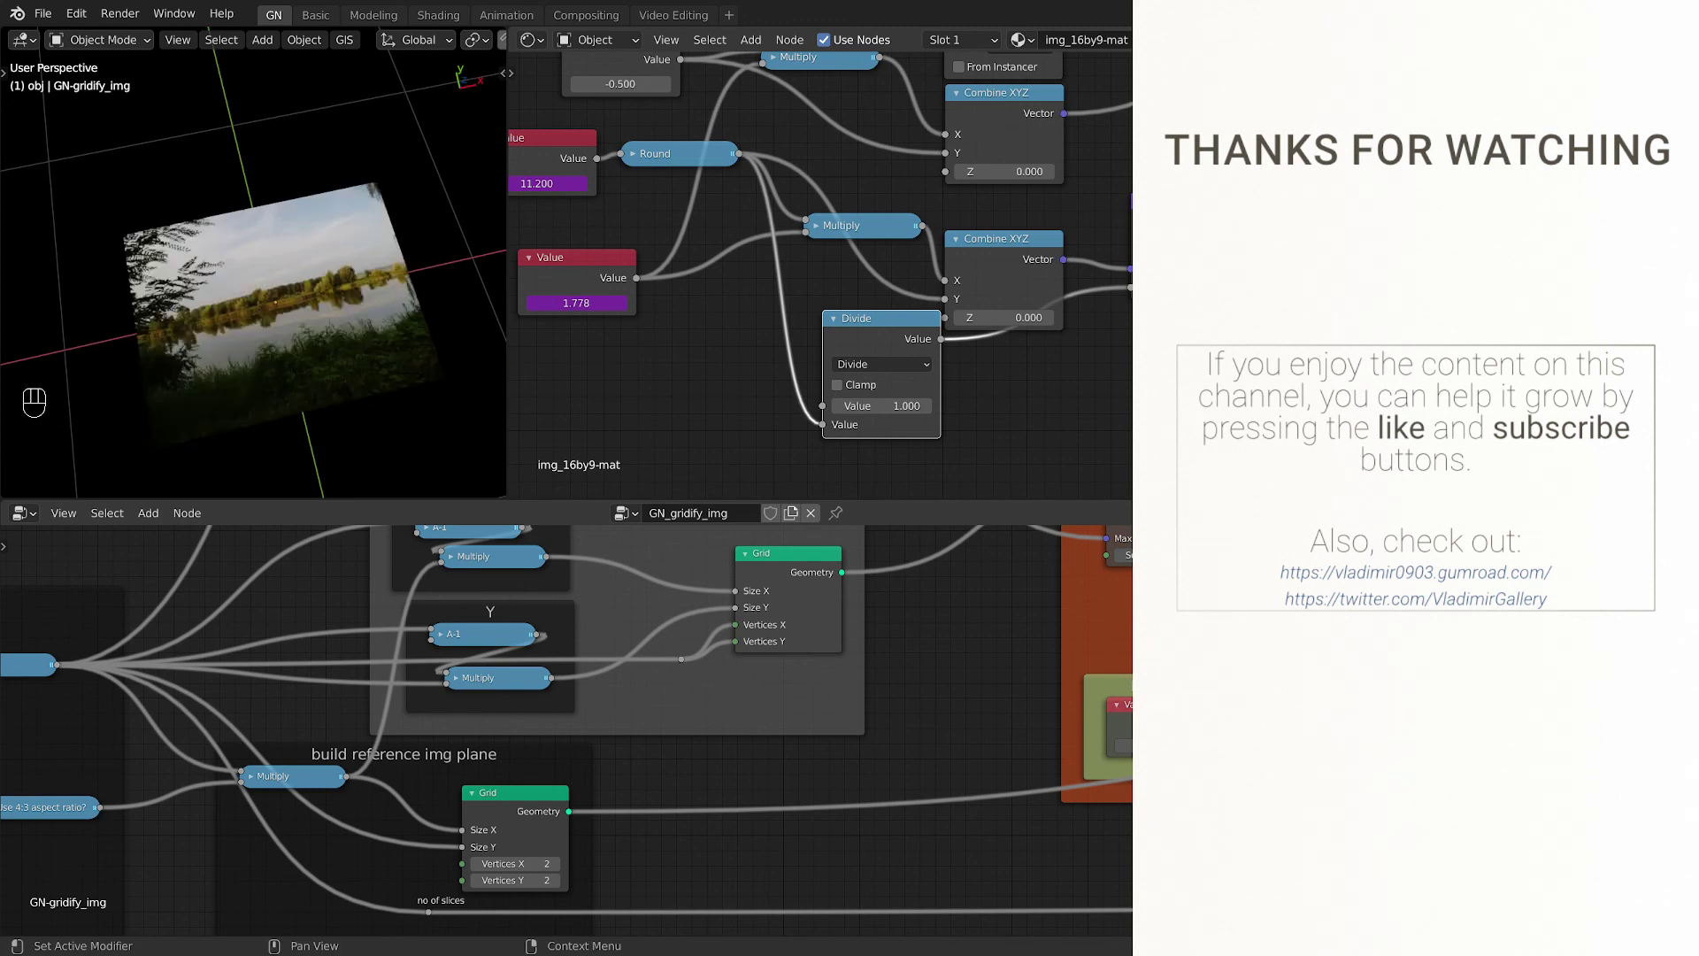
{"action": "scroll", "coordinate": [332, 315], "scroll_direction": "up", "scroll_amount": 2}
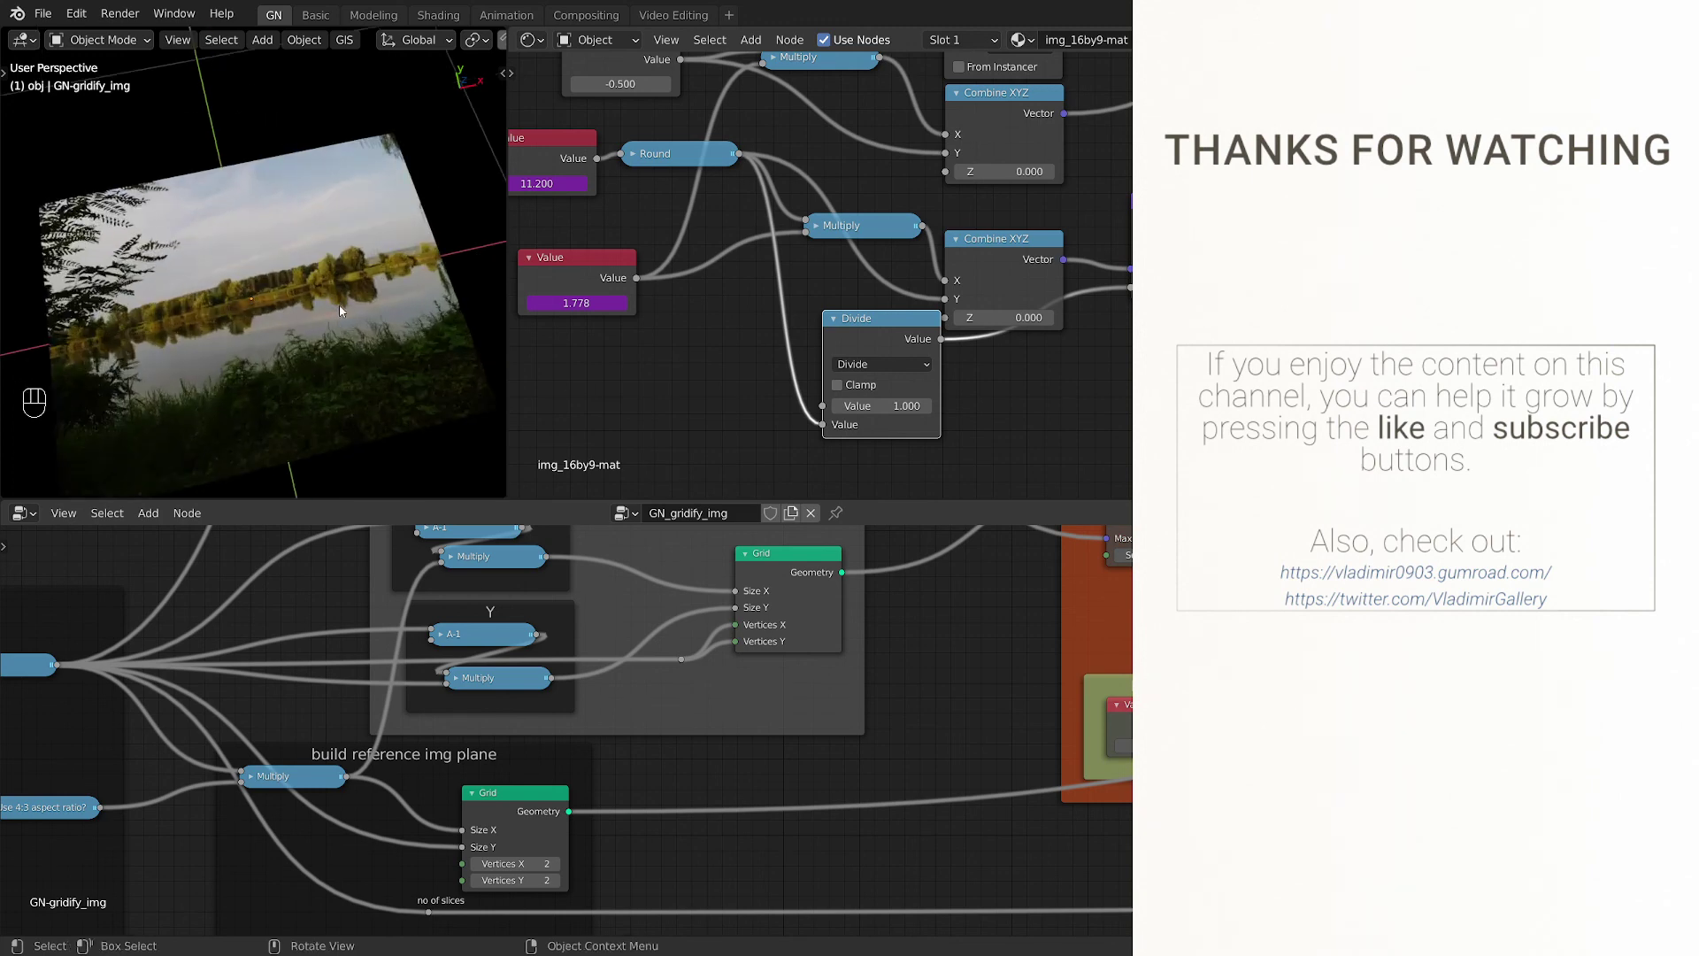